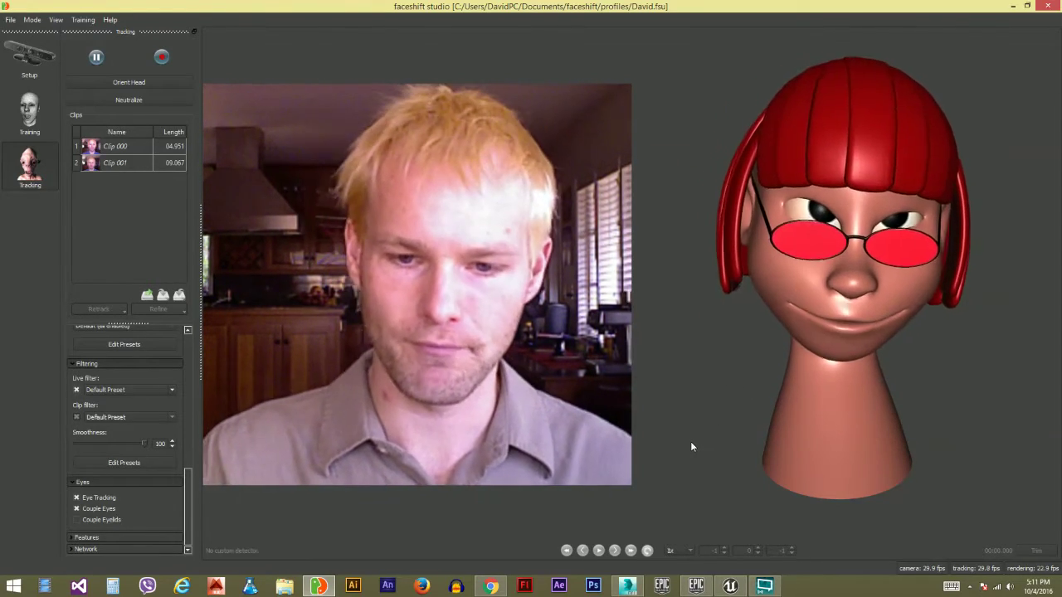
Step: Switch to 3ds Max to view the Toddle character, and return to the live face tracking in faceshift studio
key("alt+Tab")
middle_click_drag(649, 230, 646, 248)
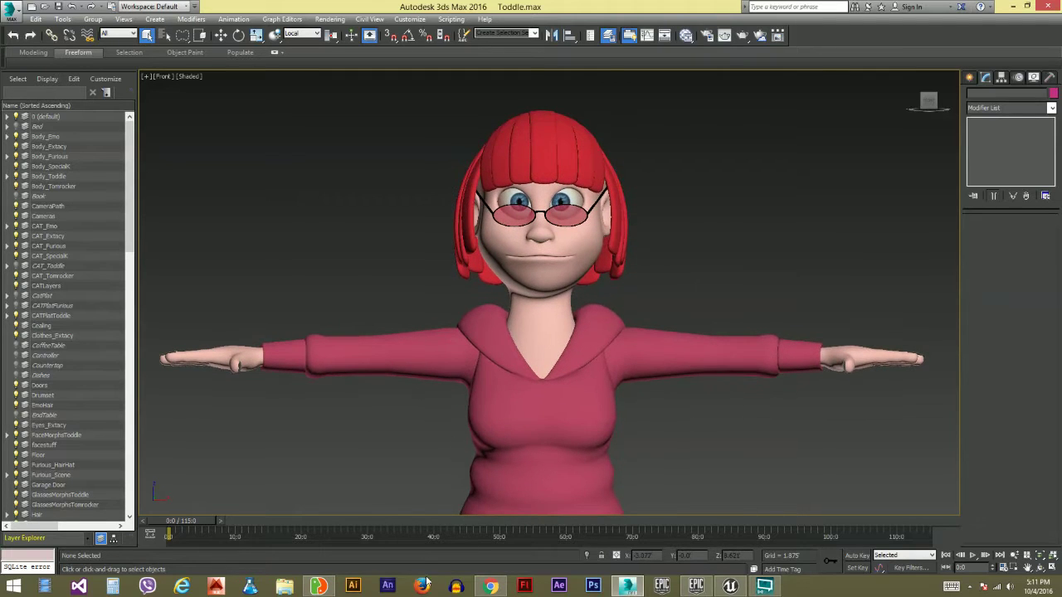
key("alt+Tab")
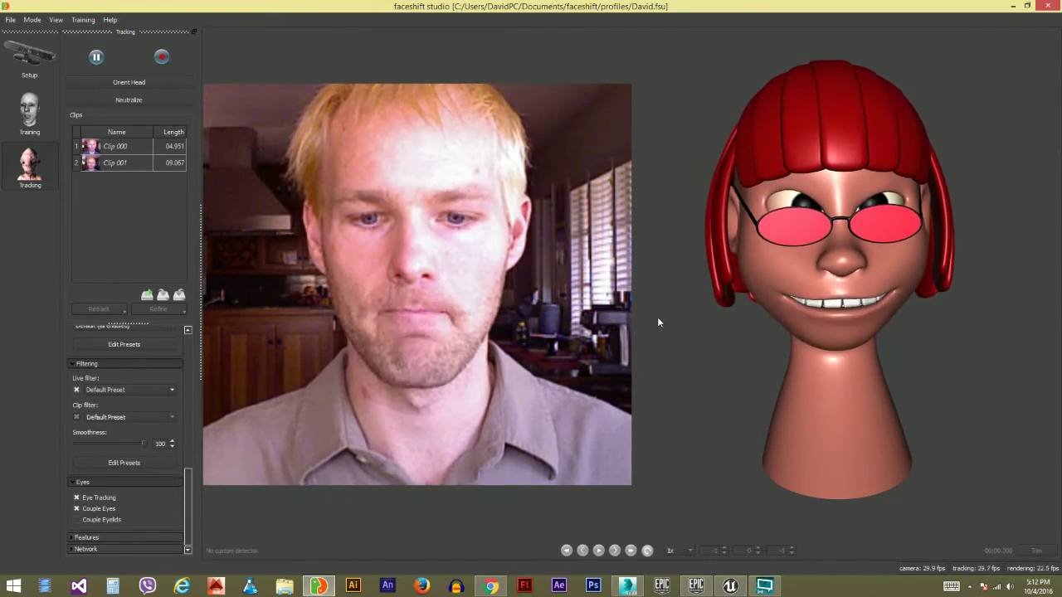
Step: Switch to 3ds Max, examine the character's mesh with edged faces, and inspect the modifiers on the hair and head
left_click(635, 587)
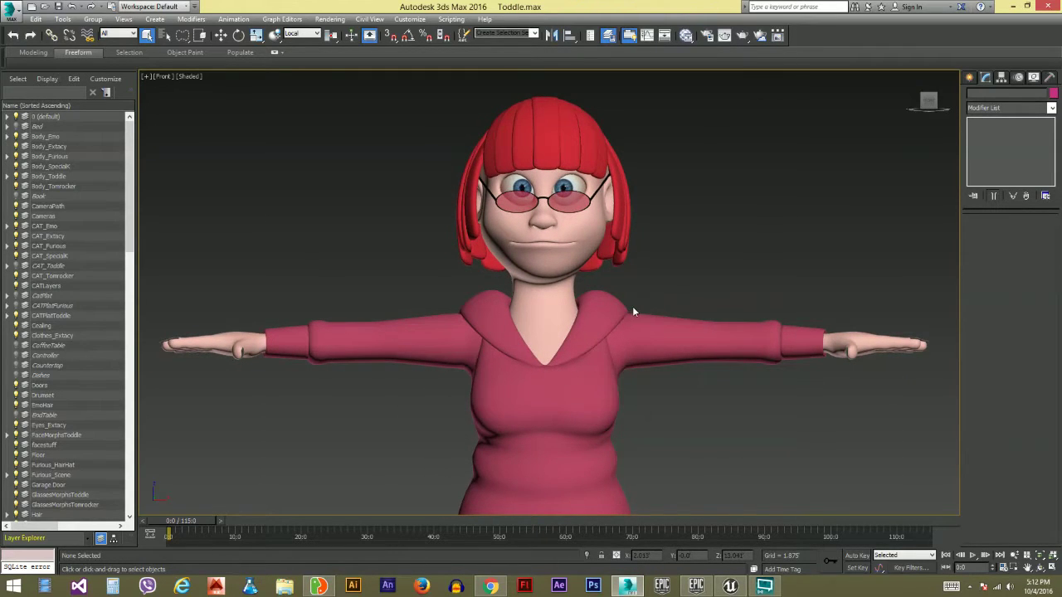
key("F4")
scroll(629, 288, "up", 5)
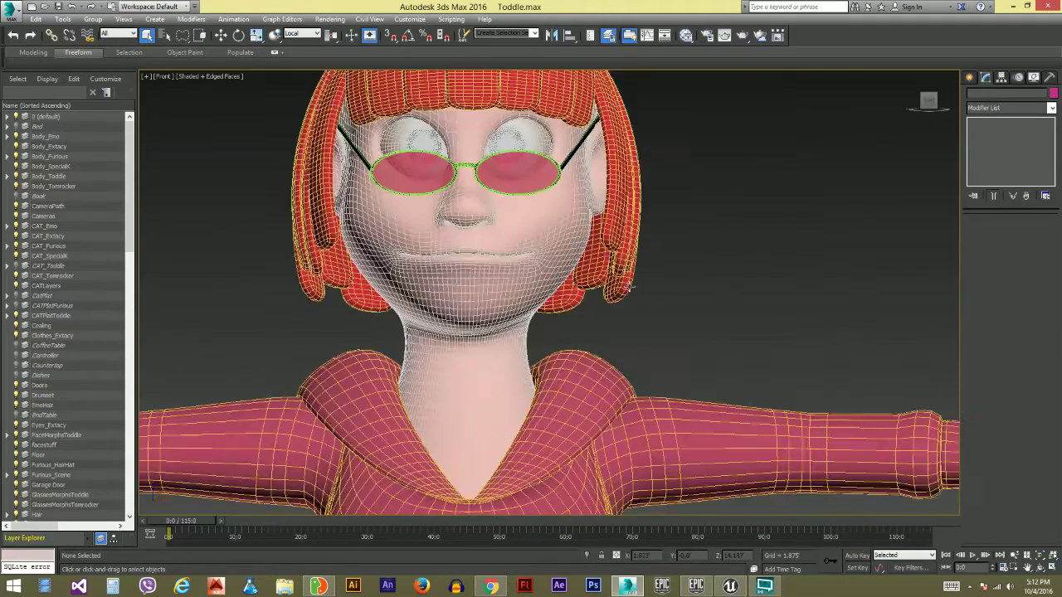
scroll(629, 287, "down", 4)
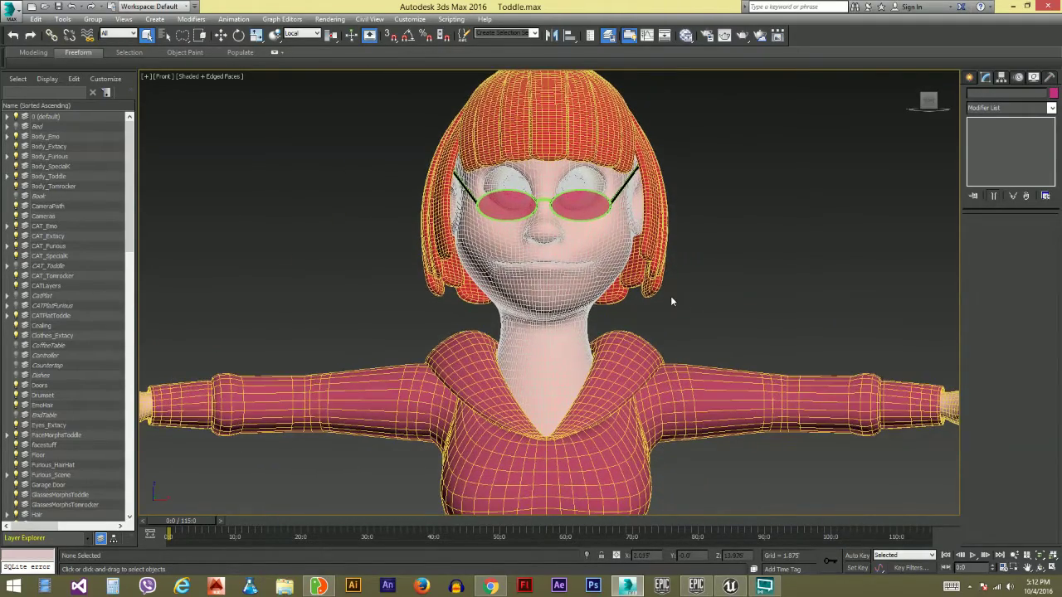
key("F4")
left_click(570, 124)
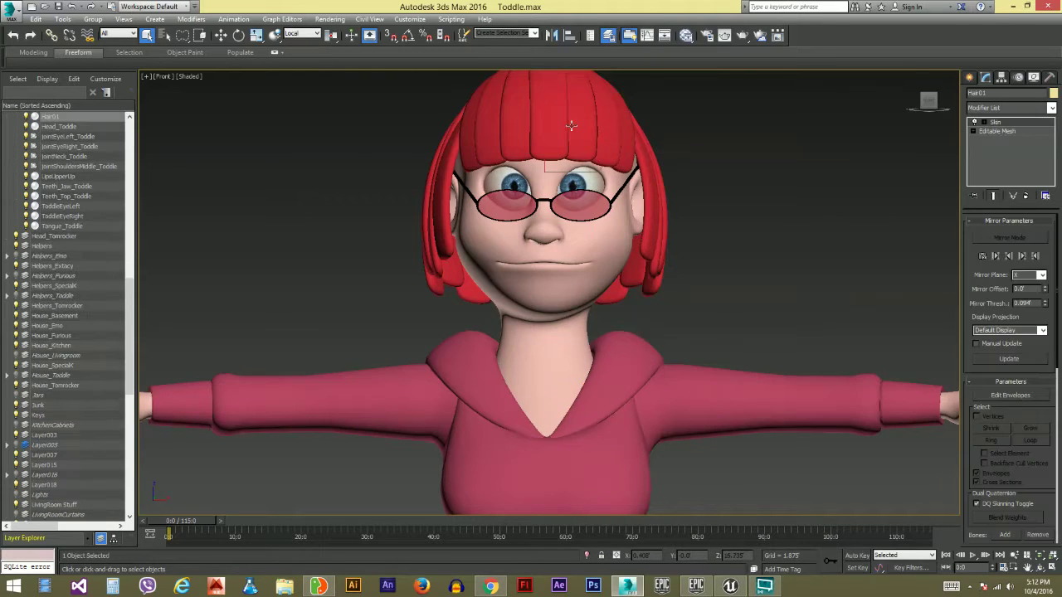
left_click(613, 257)
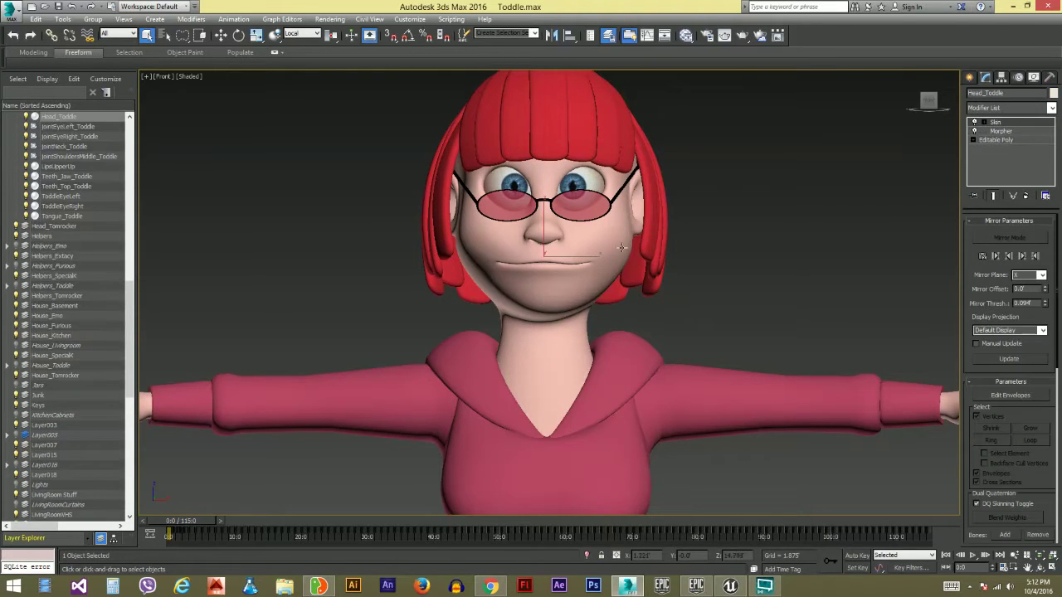
left_click(320, 588)
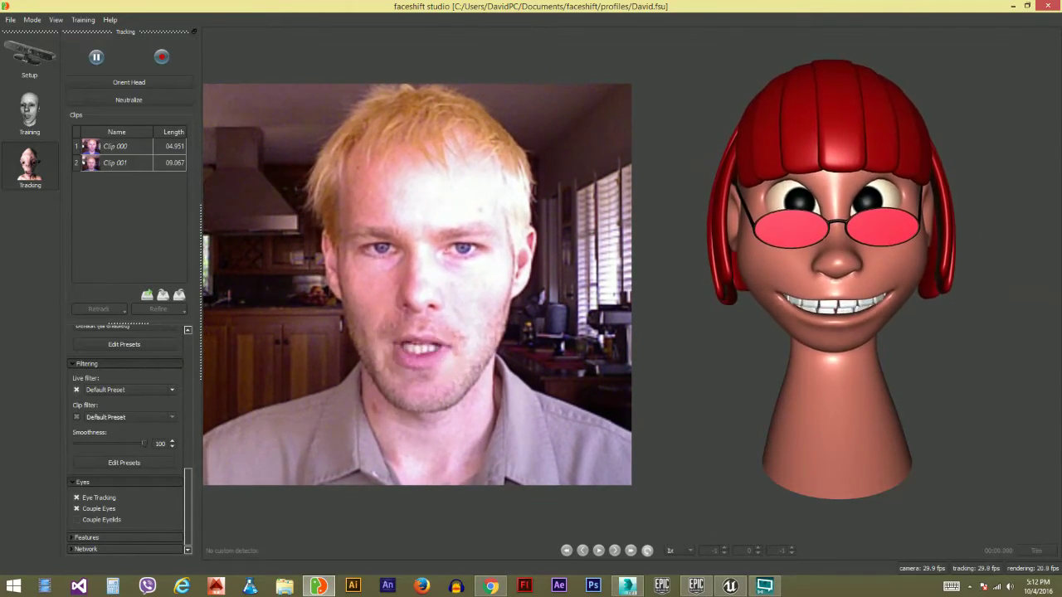
mouse_move(490, 586)
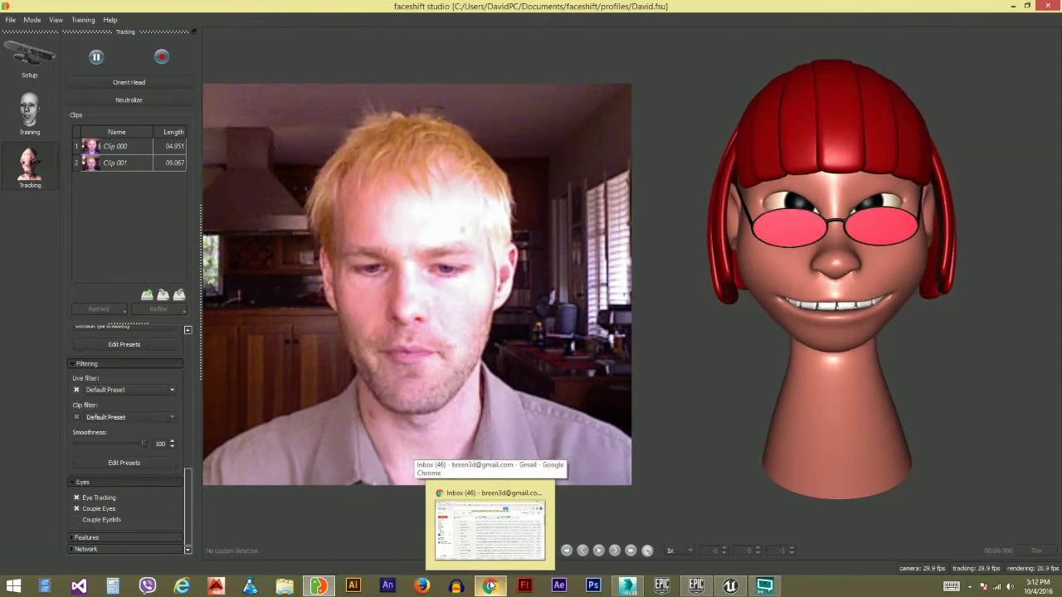
left_click(629, 586)
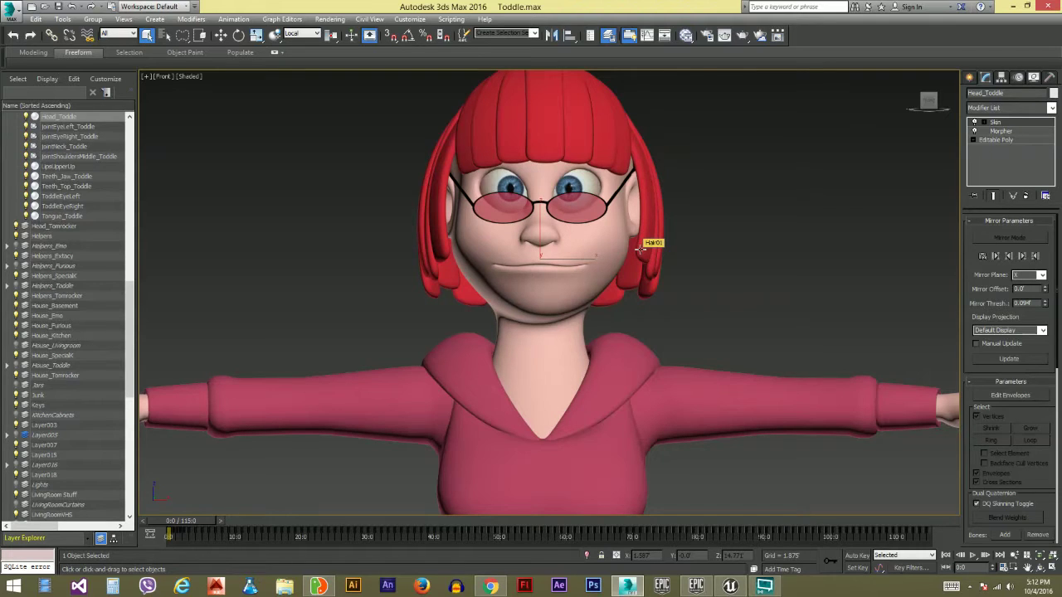
Step: Show edged faces on the character and examine the mesh density of the head and torso
key("F4")
middle_click_drag(655, 364, 639, 283)
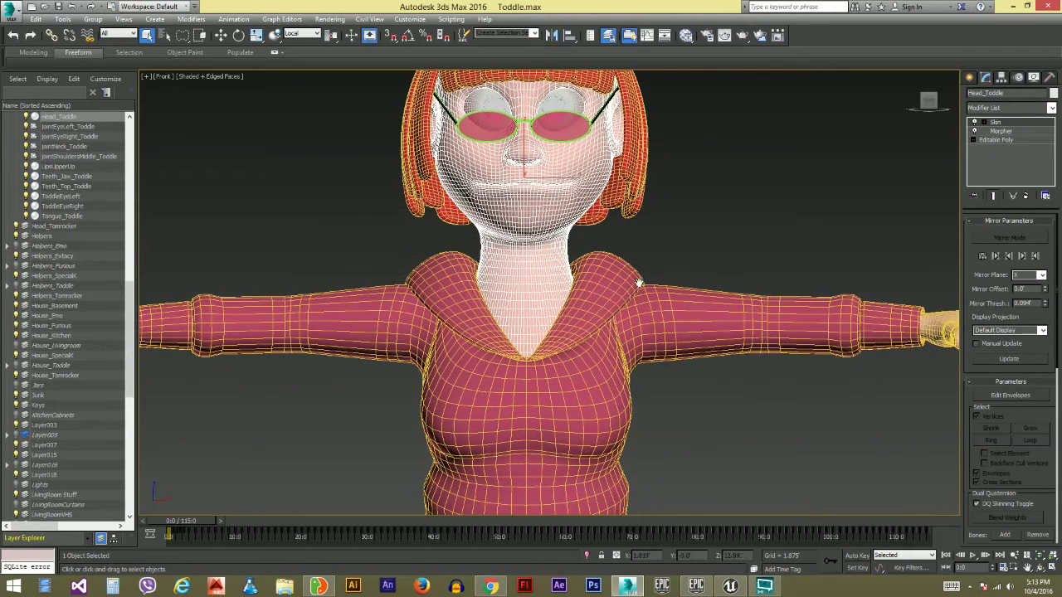
middle_click_drag(502, 443, 508, 407)
left_click(322, 585)
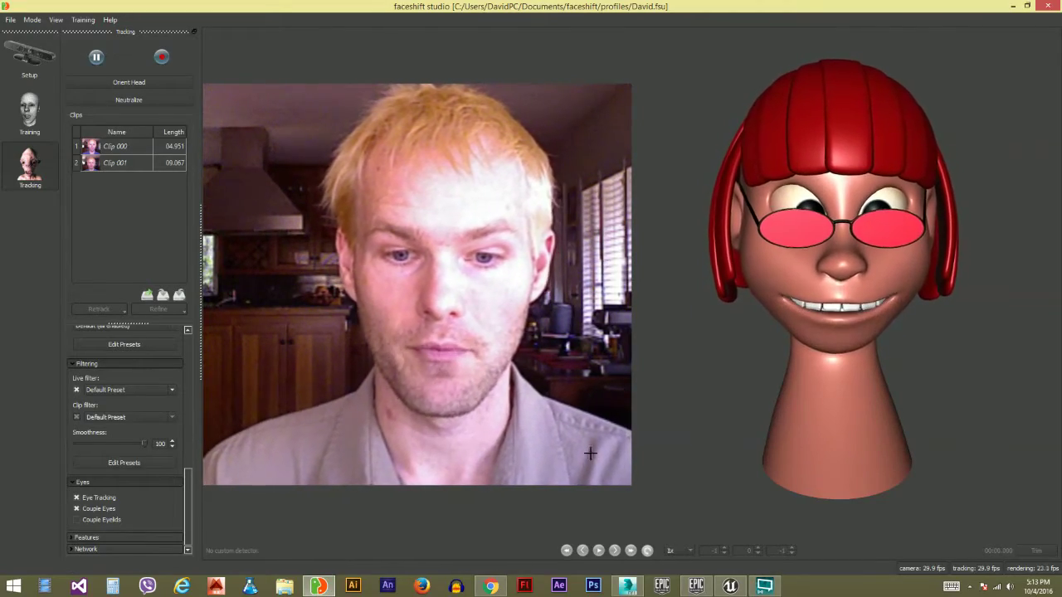
left_click(491, 586)
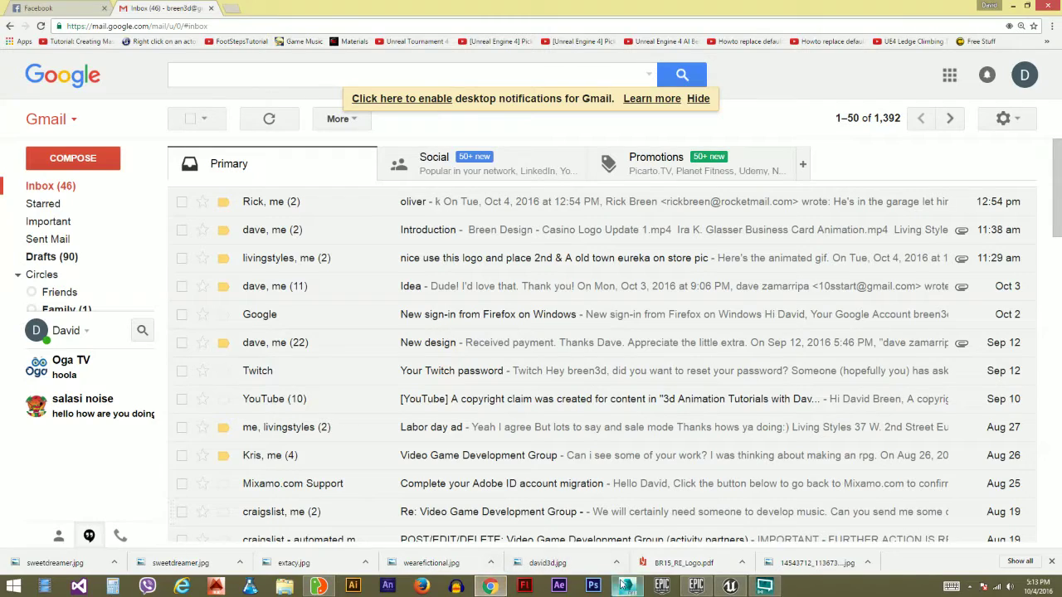
Step: Switch to 3ds Max and add a TurboSmooth modifier to the jacket to compare its mesh density
left_click(628, 586)
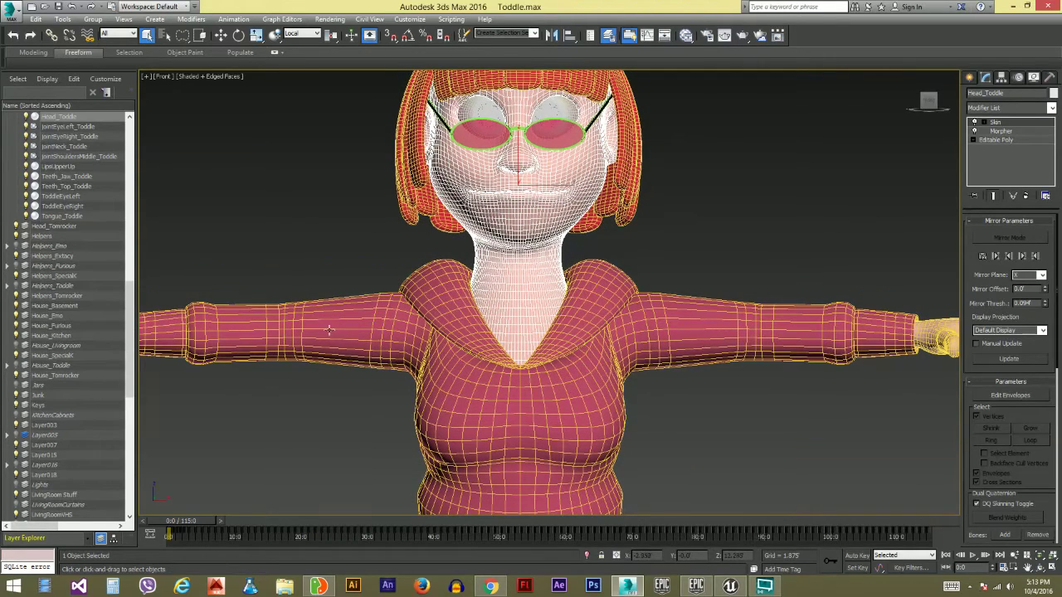
left_click(579, 378)
left_click(997, 108)
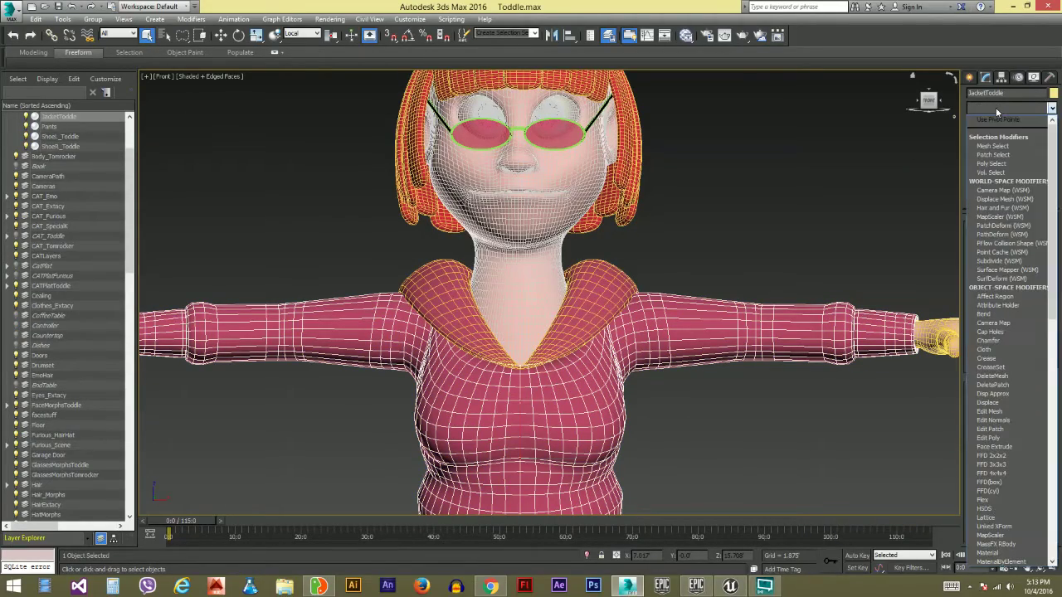
left_click(996, 109)
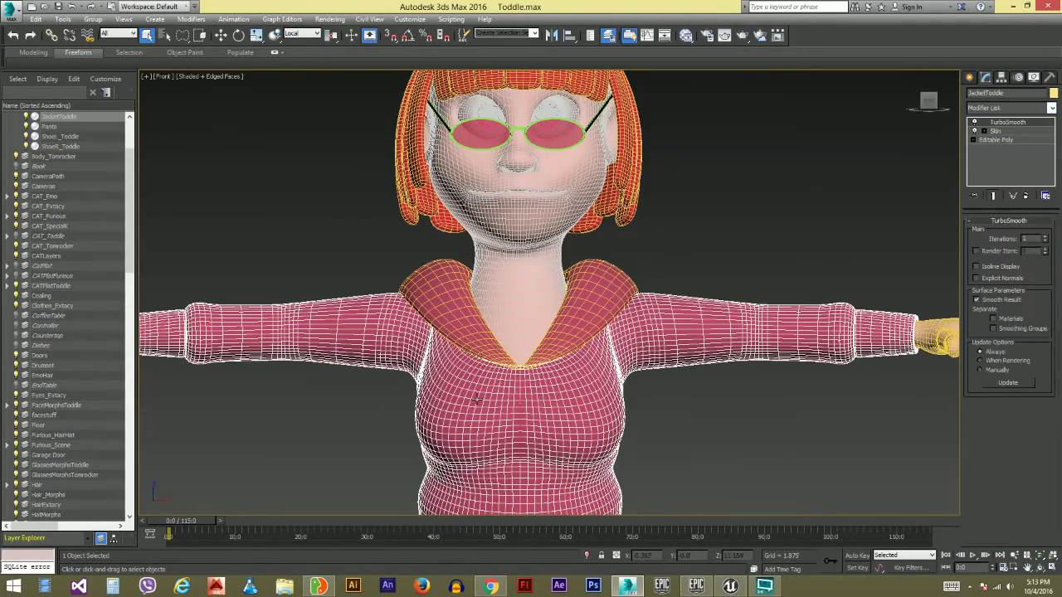
middle_click_drag(486, 388, 471, 405)
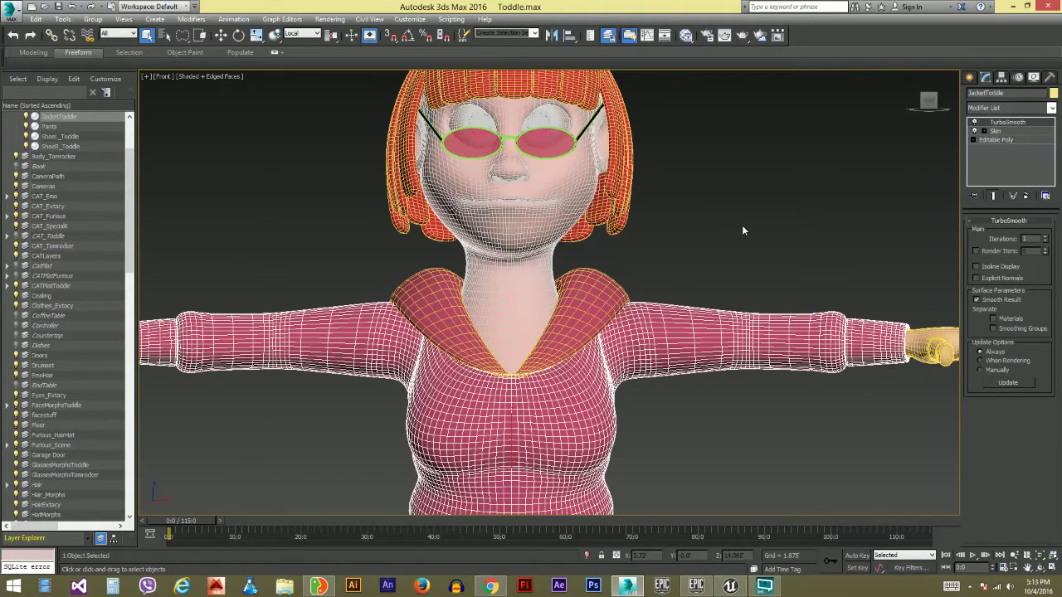
Step: Turn off the jacket's TurboSmooth modifier and delete it from the stack
left_click(975, 123)
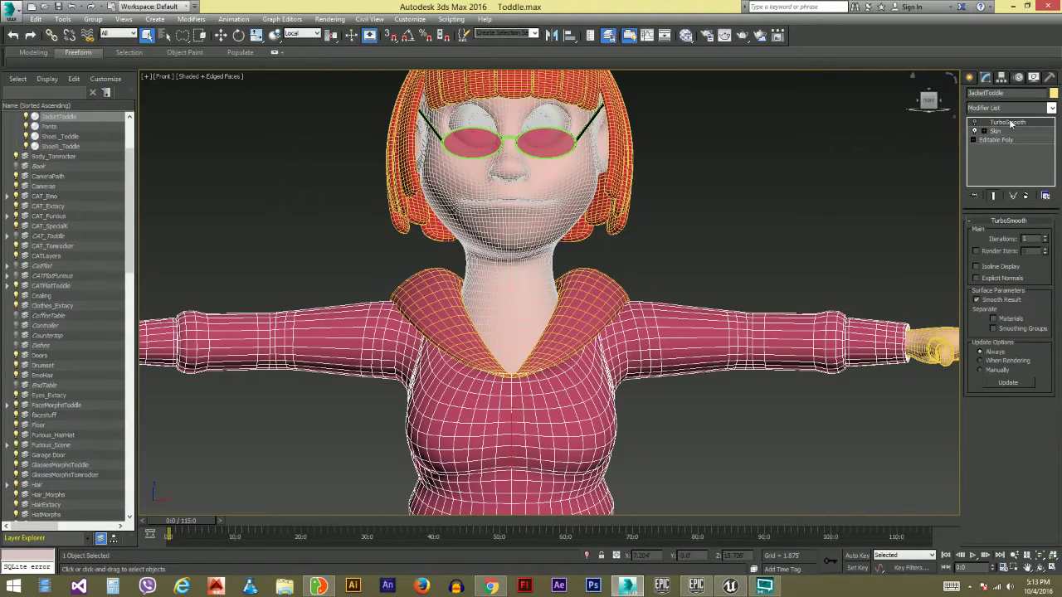
right_click(1014, 123)
left_click(1012, 140)
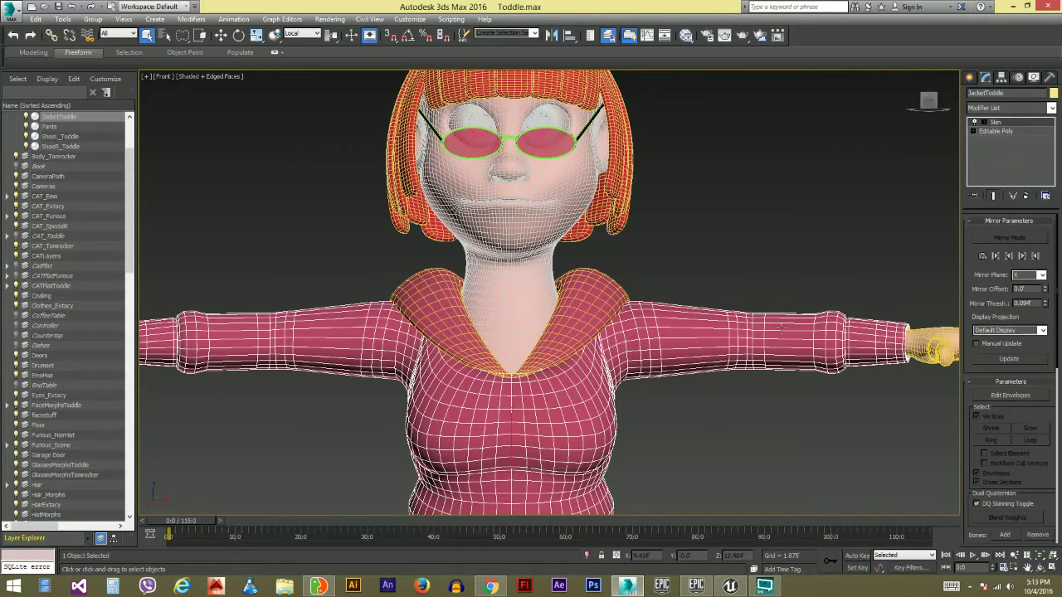
Step: Examine the upper-body wireframe, and hide the edged faces to view the character in plain shaded display
middle_click_drag(762, 331, 730, 329)
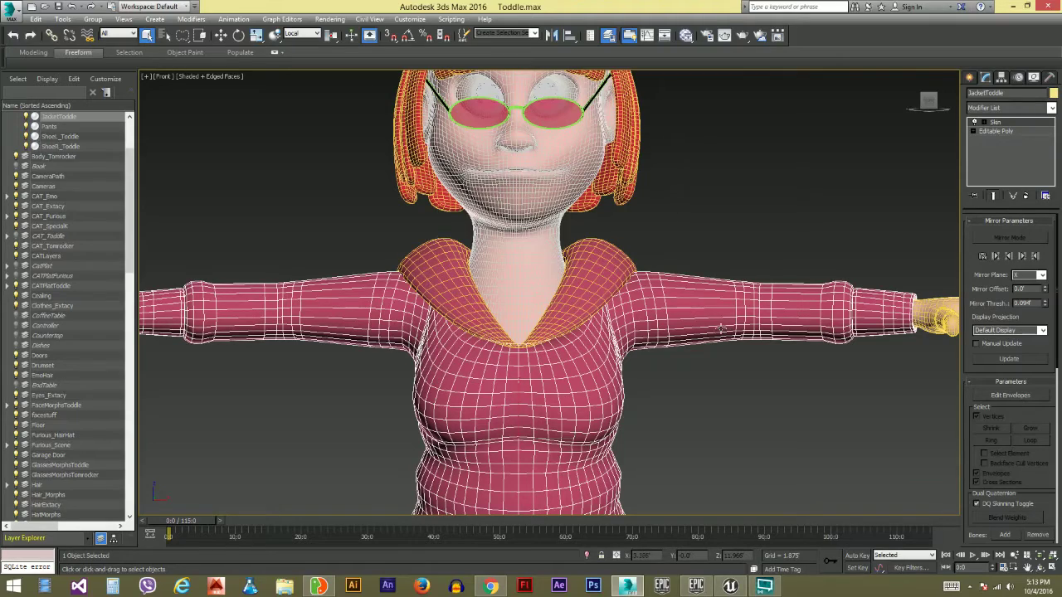
scroll(685, 347, "down", 2)
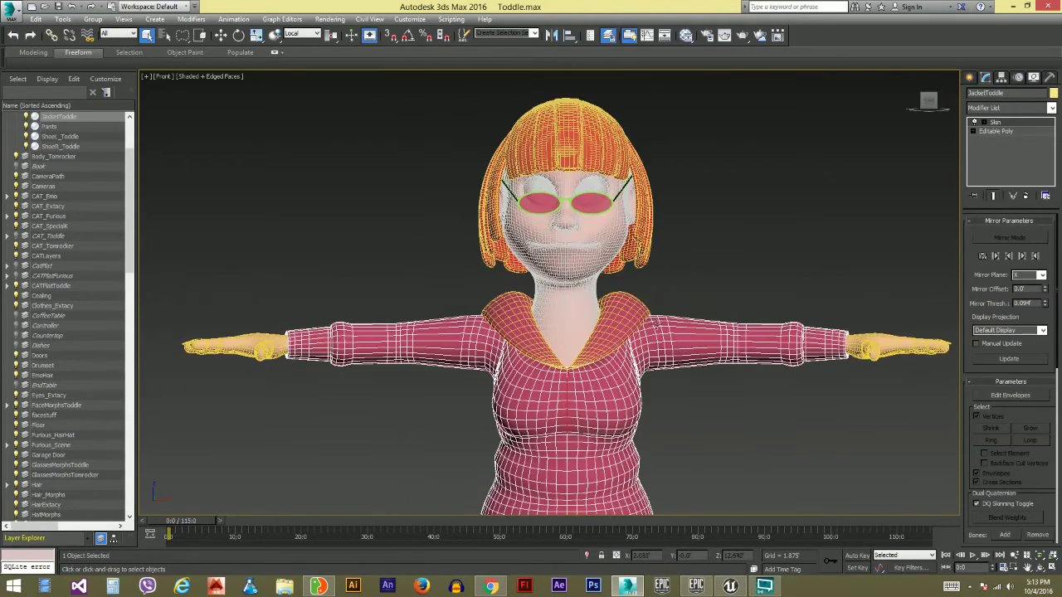
scroll(650, 310, "down", 1)
scroll(678, 331, "up", 2)
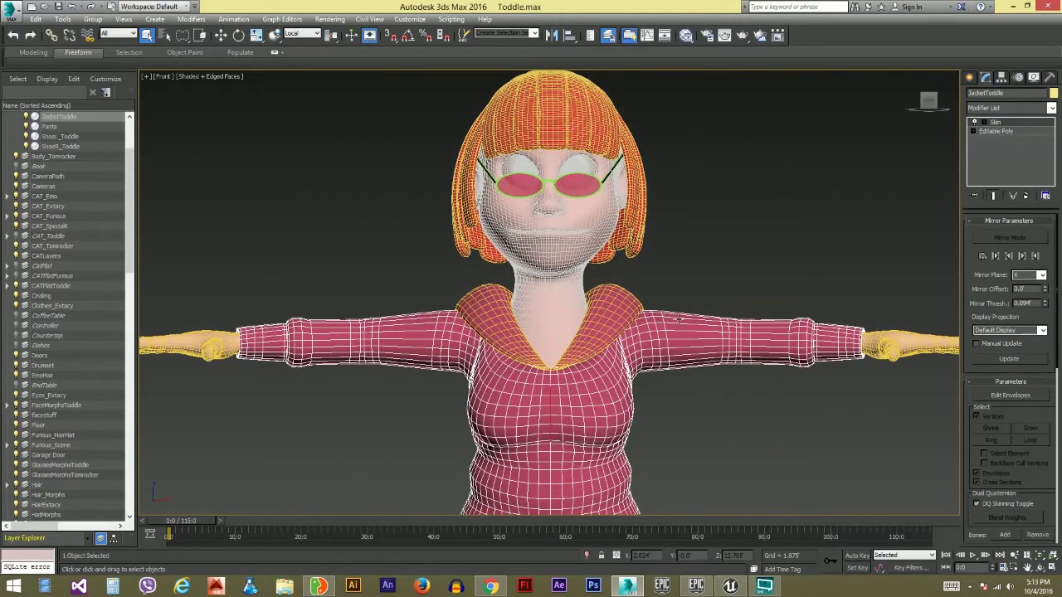
key("F4")
middle_click_drag(681, 330, 679, 338)
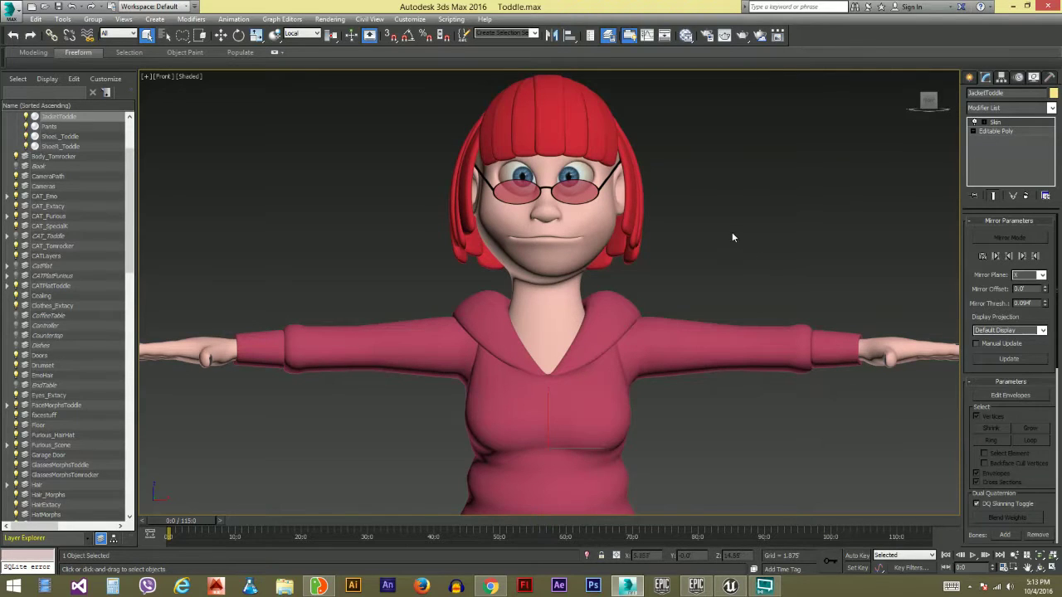
middle_click_drag(732, 230, 720, 233)
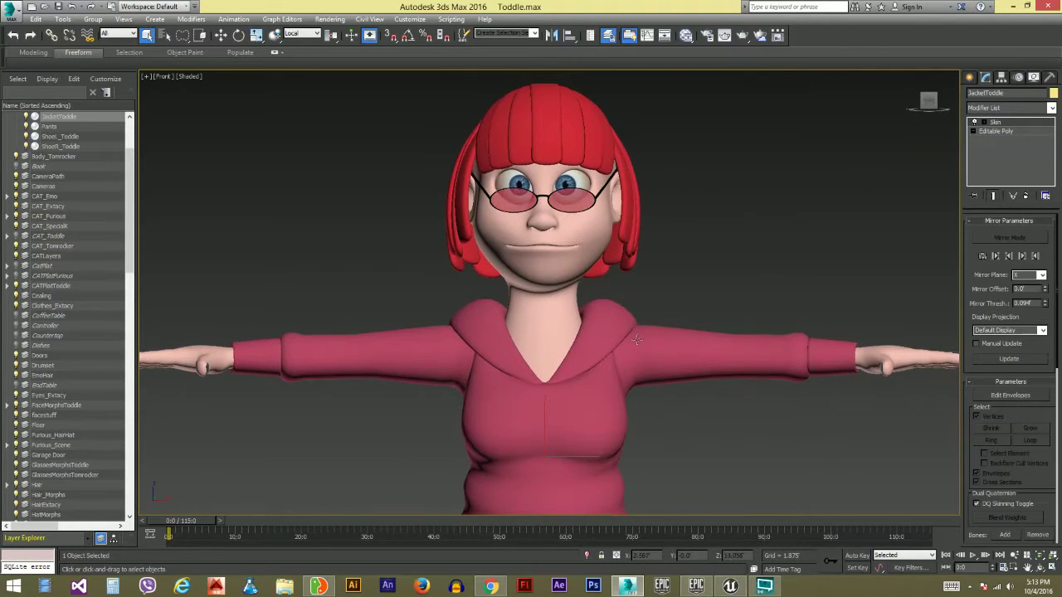
Step: Switch to faceshift studio and view the tracked character head from a slightly different angle
left_click(332, 585)
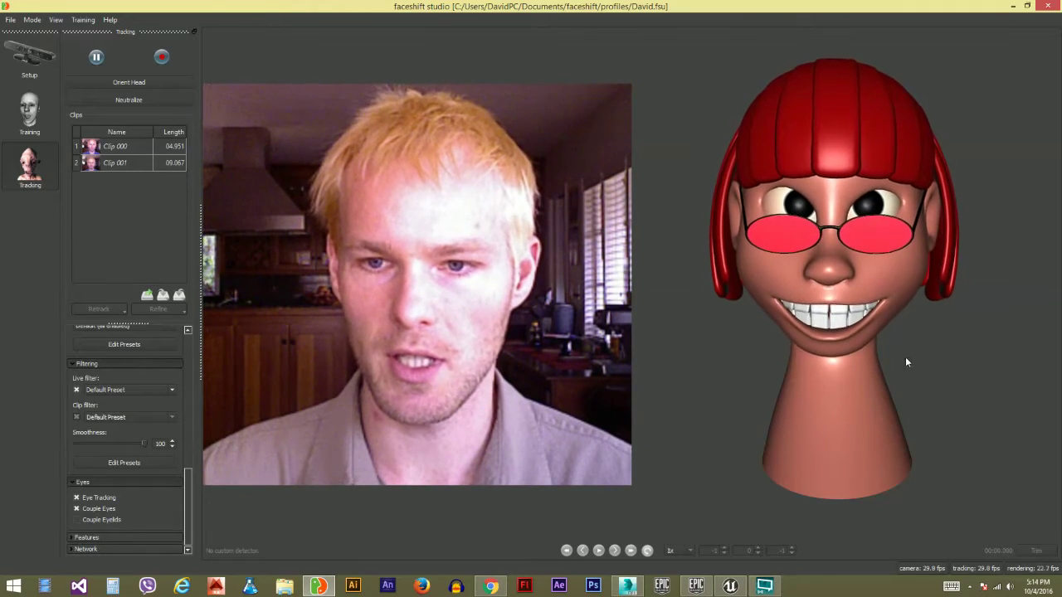
left_click_drag(832, 300, 874, 249)
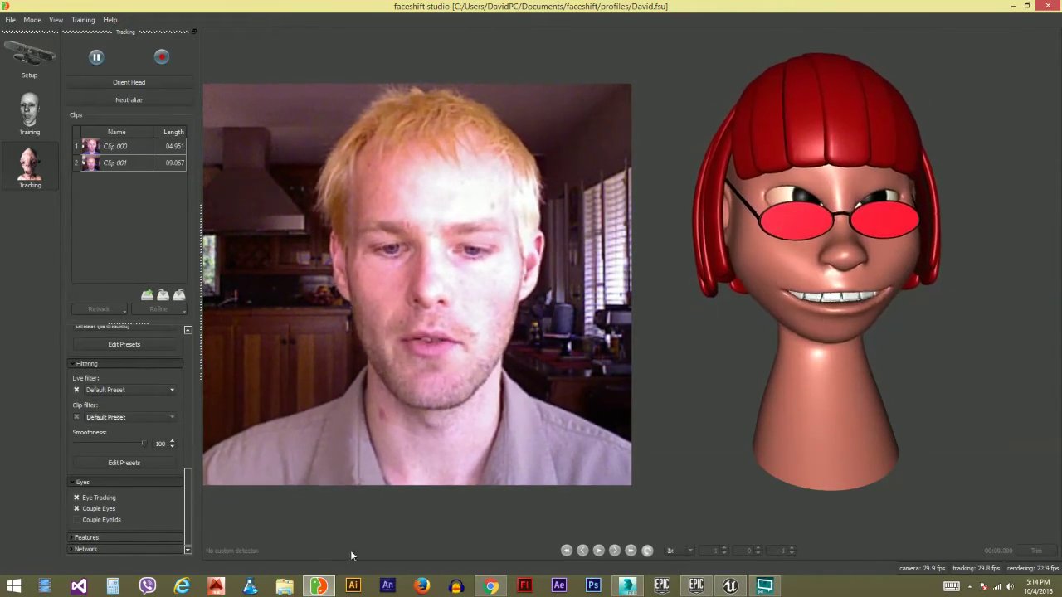
Step: Switch to 3ds Max and examine the full character and the separate head meshes placed around it
left_click(628, 587)
middle_click_drag(644, 347, 593, 291)
scroll(636, 317, "down", 2)
scroll(592, 291, "down", 2)
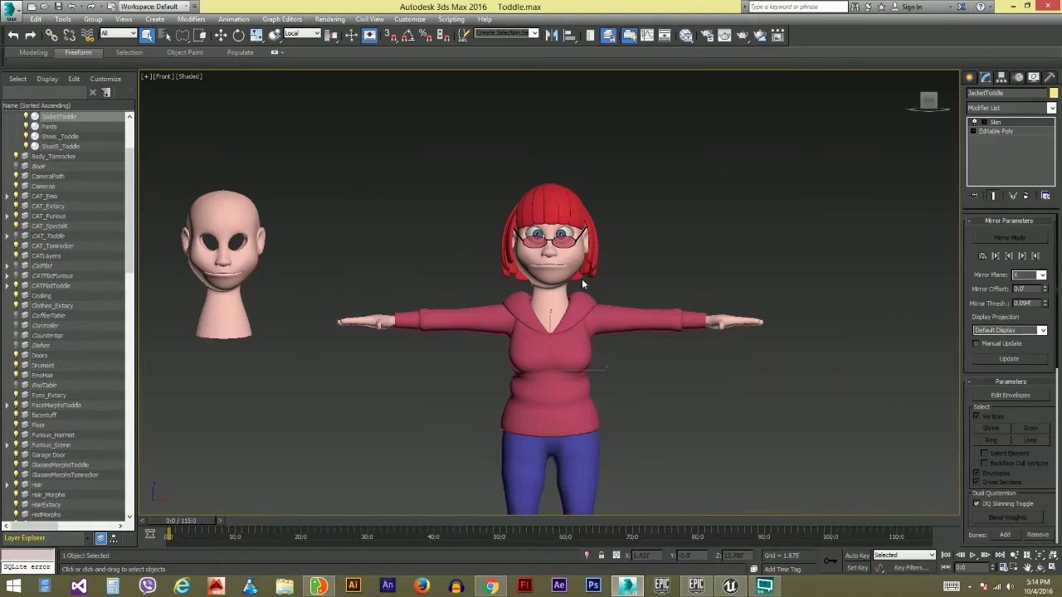
scroll(602, 298, "up", 4)
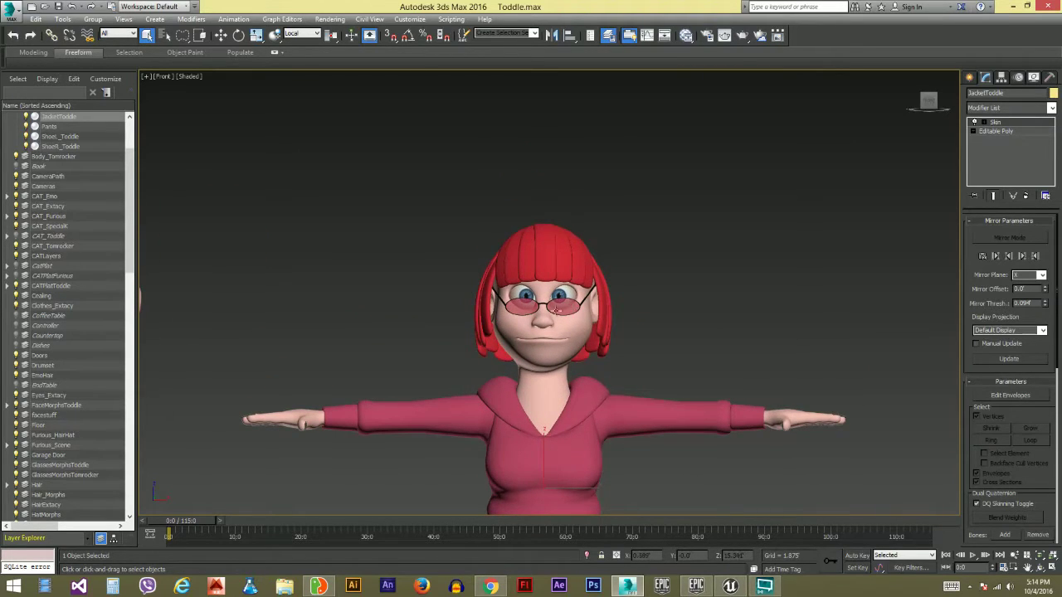
scroll(554, 311, "down", 5)
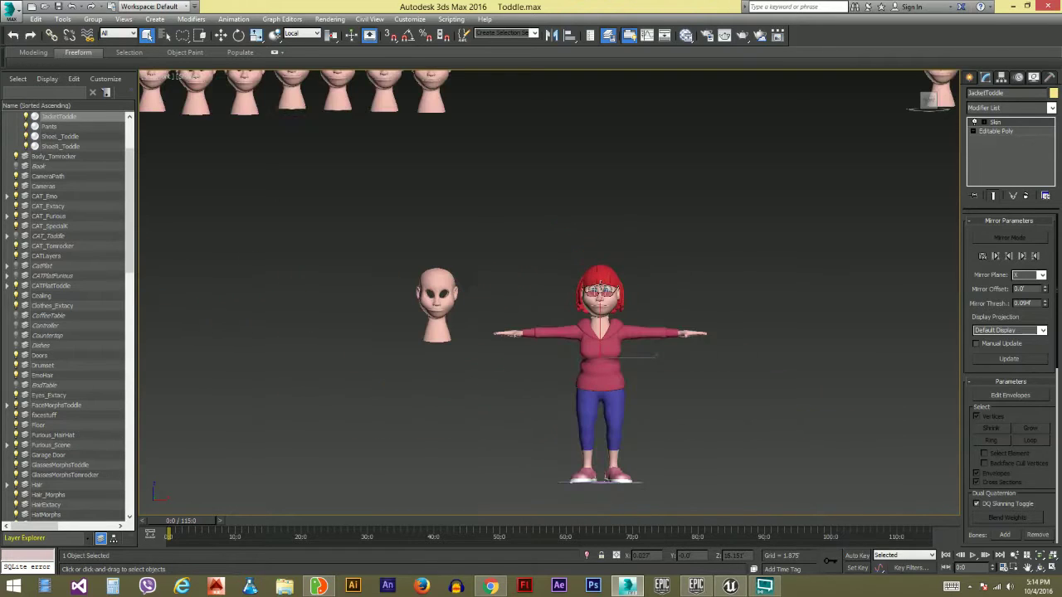
scroll(588, 267, "down", 2)
middle_click_drag(588, 304, 639, 325)
scroll(644, 326, "down", 2)
middle_click_drag(624, 195, 500, 179)
scroll(694, 327, "up", 8)
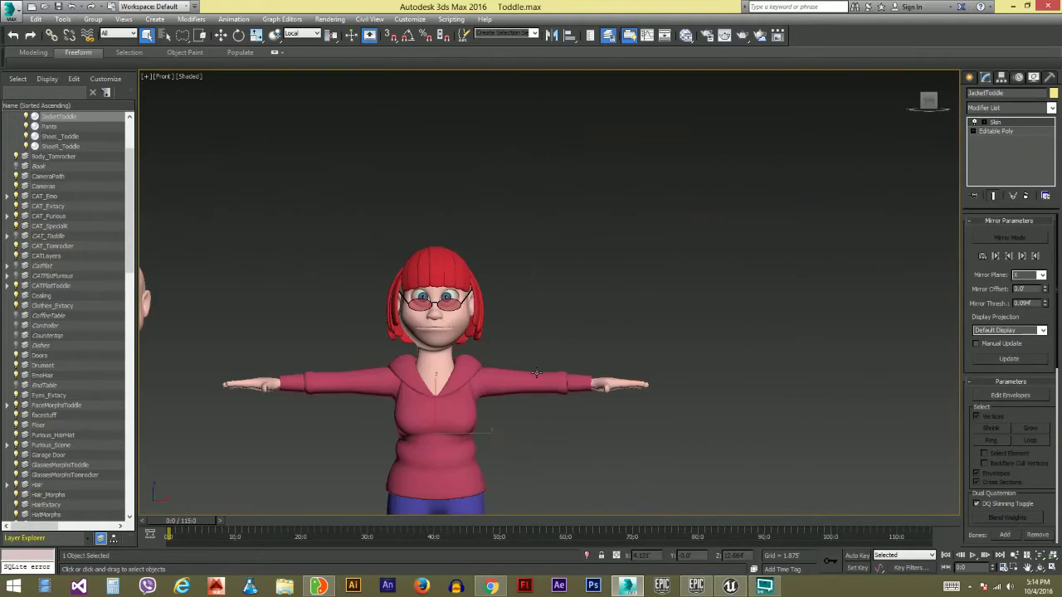
middle_click_drag(682, 341, 704, 334)
scroll(695, 329, "up", 2)
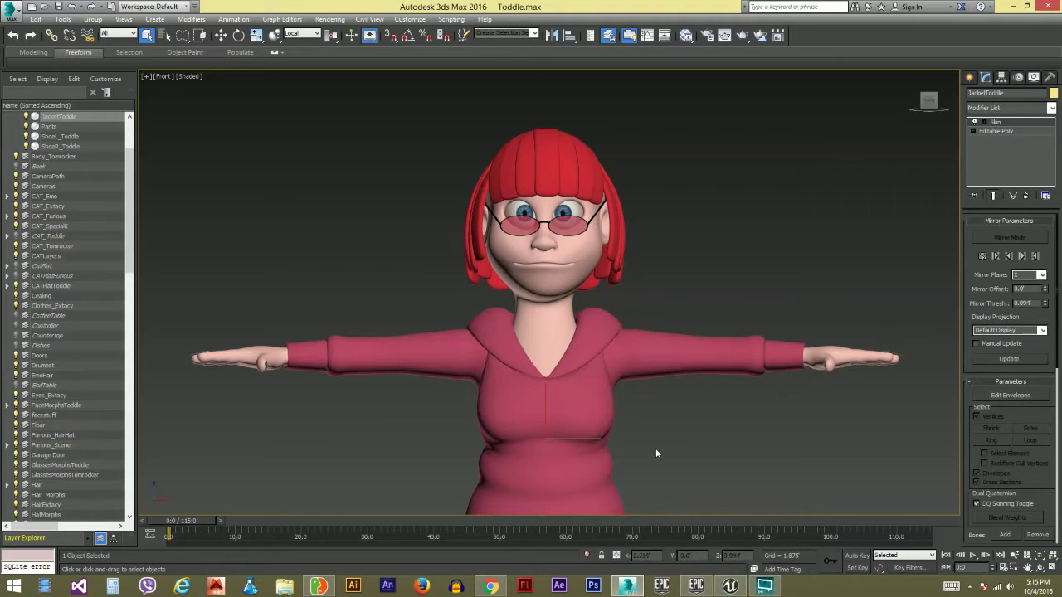
Step: Switch to faceshift studio and preview the open Epic Games Launcher window
left_click(319, 586)
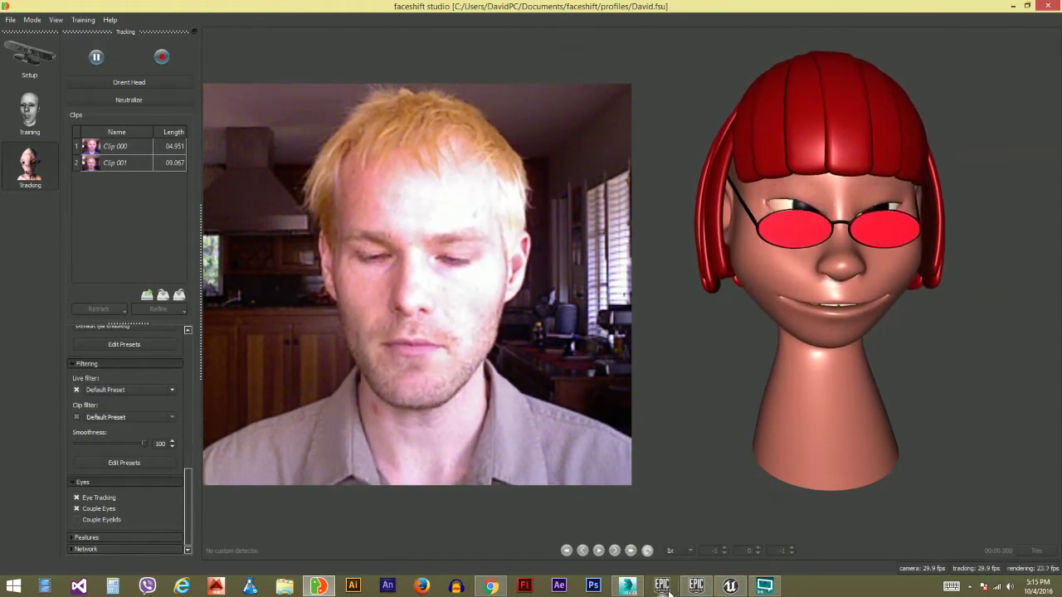
mouse_move(696, 588)
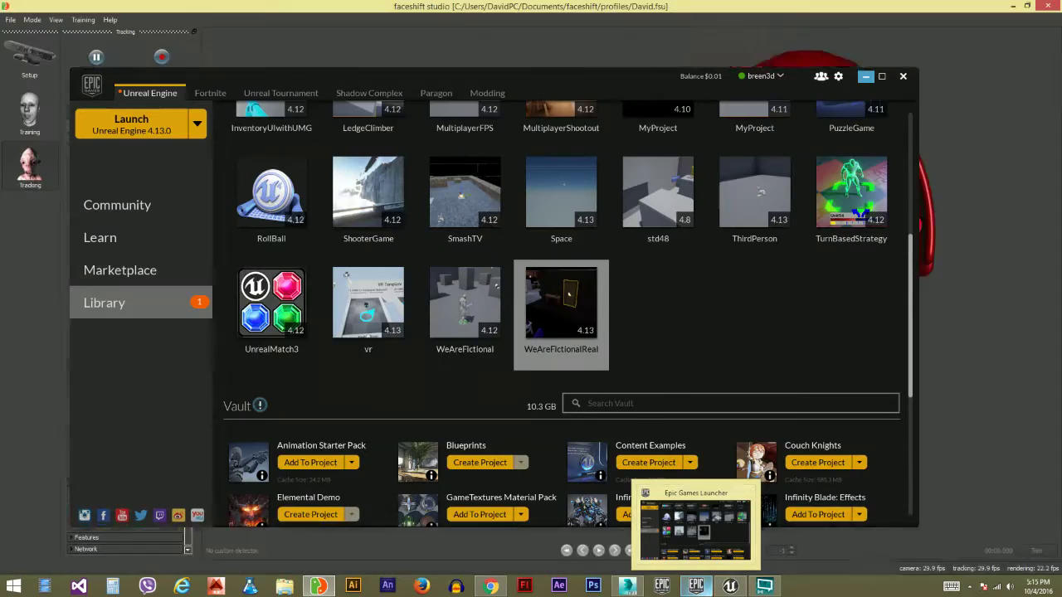
mouse_move(730, 587)
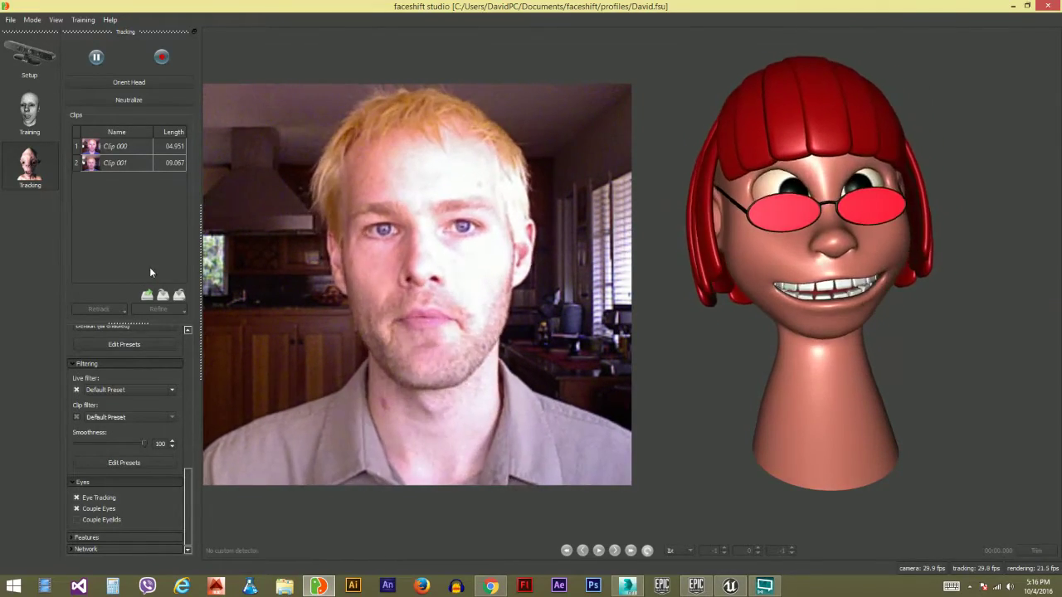
Step: Switch to 3ds Max and view the character's head and torso from the front
left_click(626, 589)
middle_click_drag(533, 228, 545, 237)
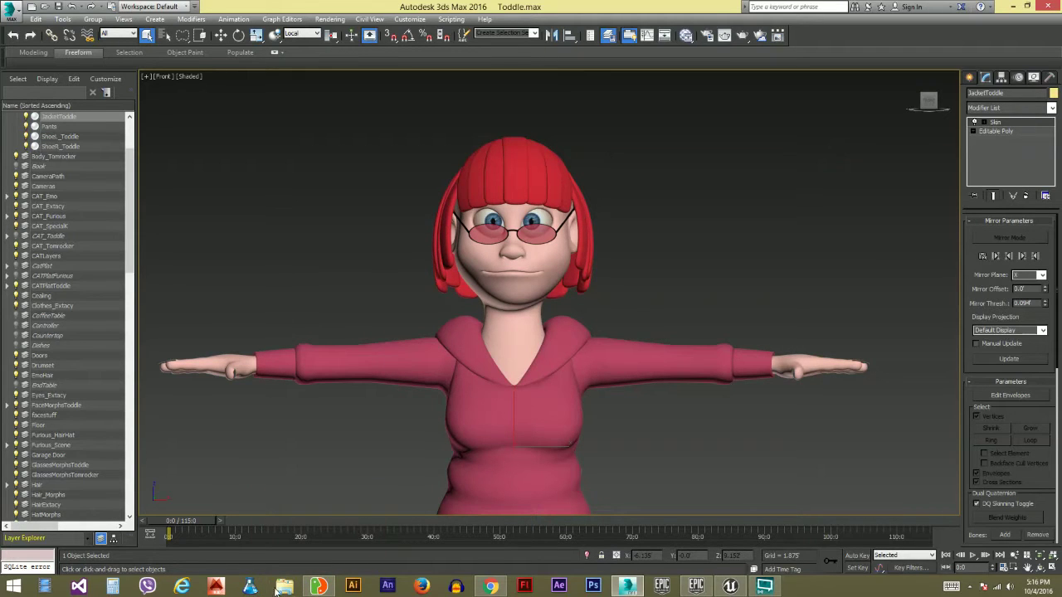
Step: Switch to the Unreal Editor and view the TopDownCharacter up close from the front
left_click(318, 587)
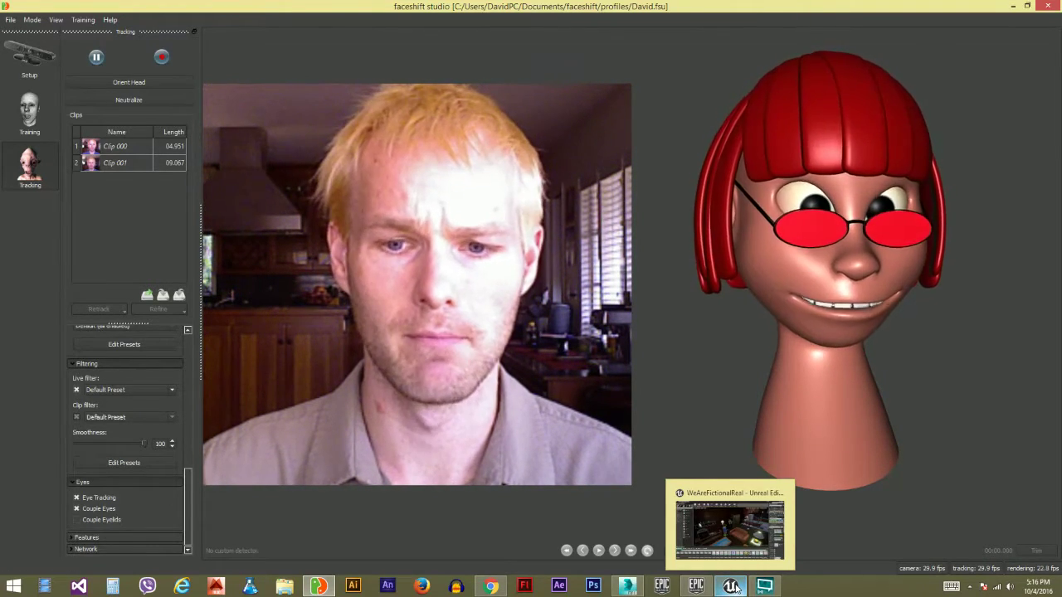
left_click(740, 588)
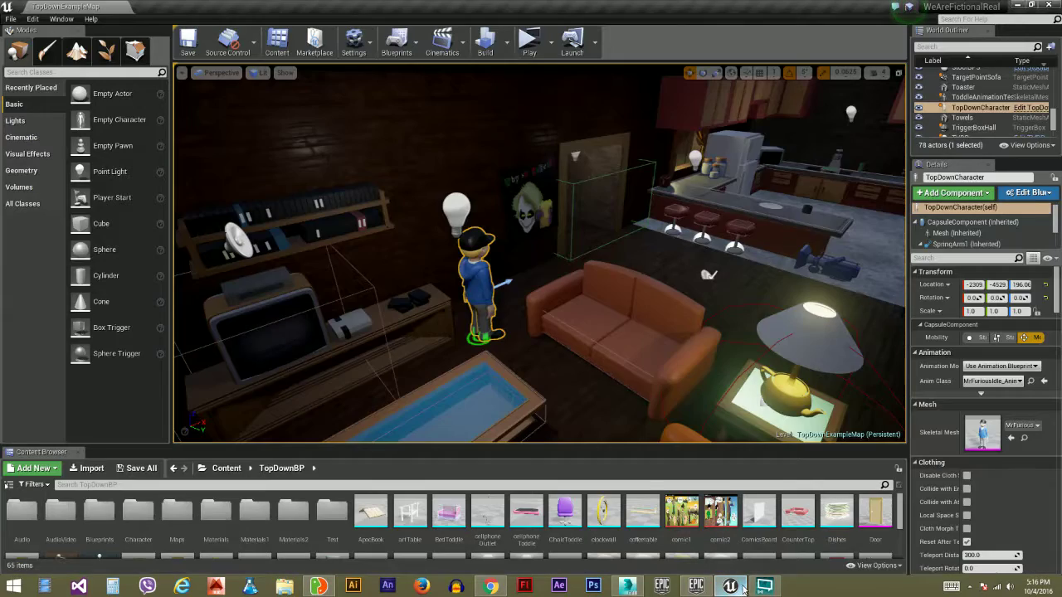
right_click_drag(540, 253, 456, 245)
key("w")
key("d")
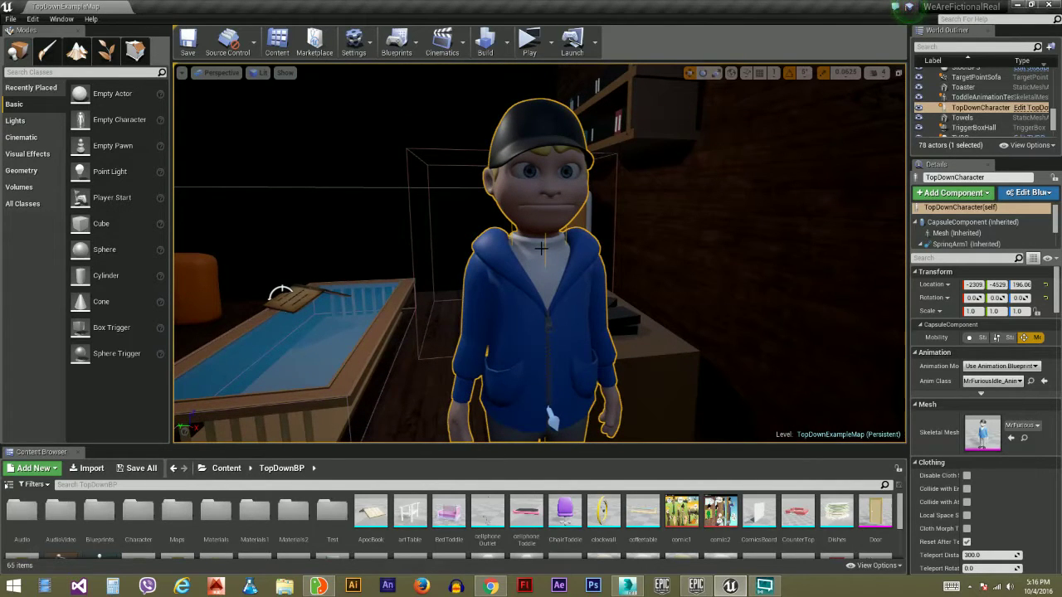
Step: Examine the level's living room, the coffee table with the open book, and the kitchen area
right_click_drag(541, 249, 701, 249)
key("s")
key("w")
right_click_drag(685, 284, 531, 292)
key("w")
key("s")
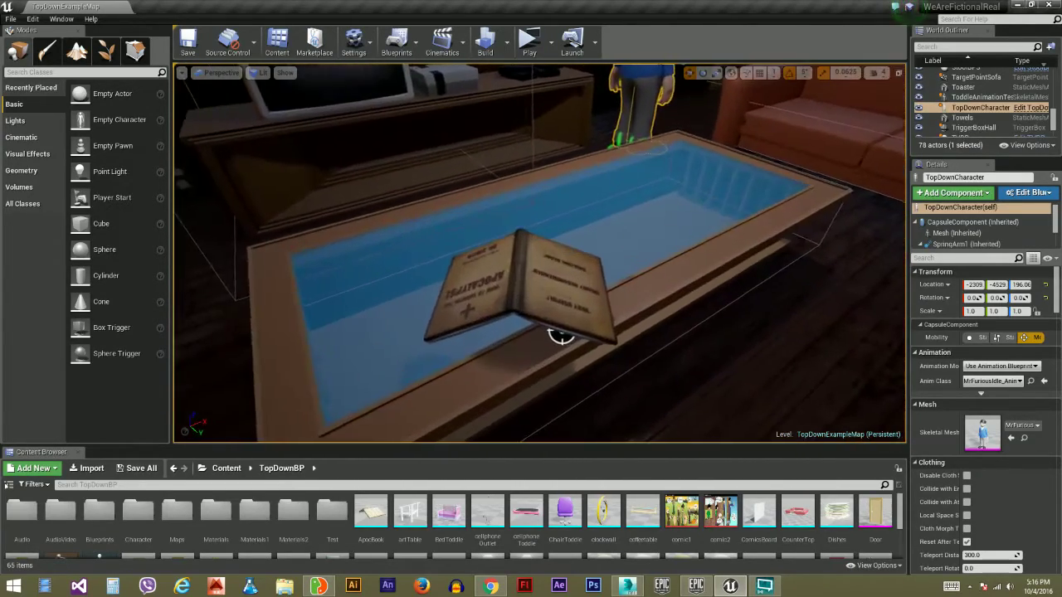
right_click_drag(562, 336, 708, 342)
right_click_drag(586, 256, 569, 269)
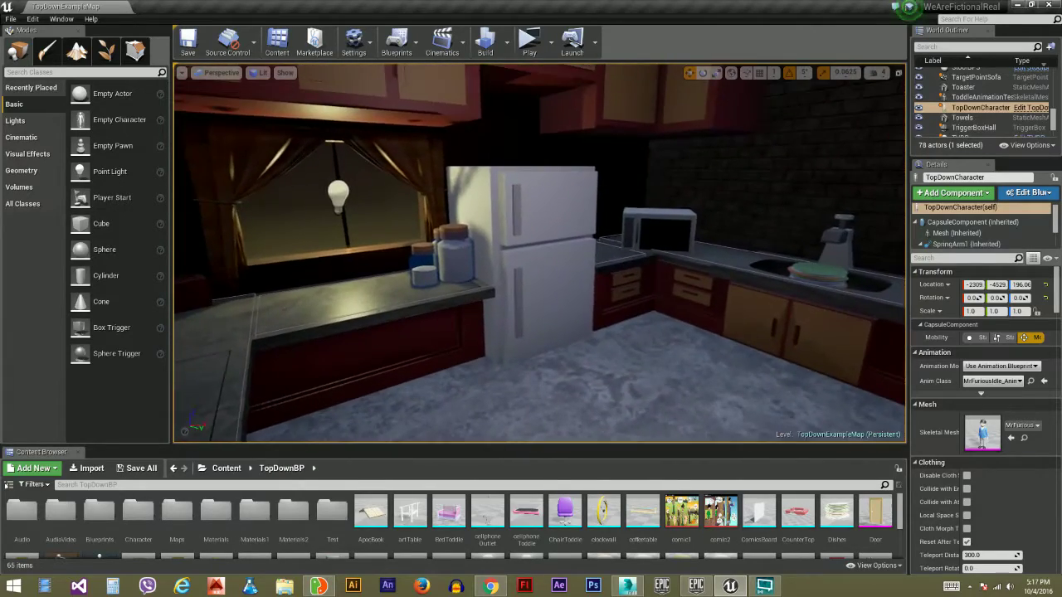
right_click_drag(539, 253, 518, 204)
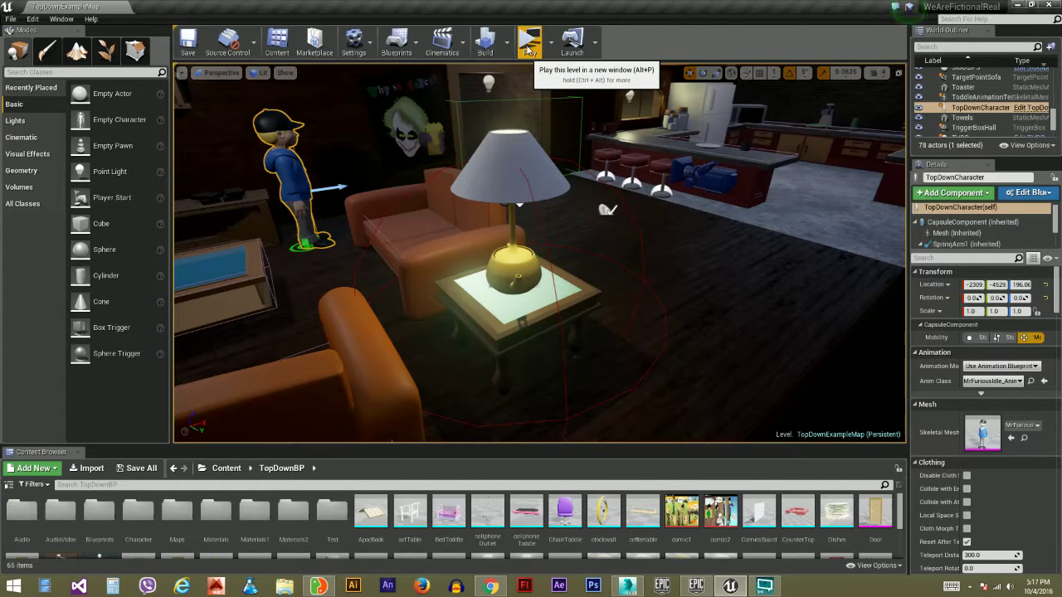
Step: Adjust the system volume and play the level in a new standalone window
left_click(1012, 588)
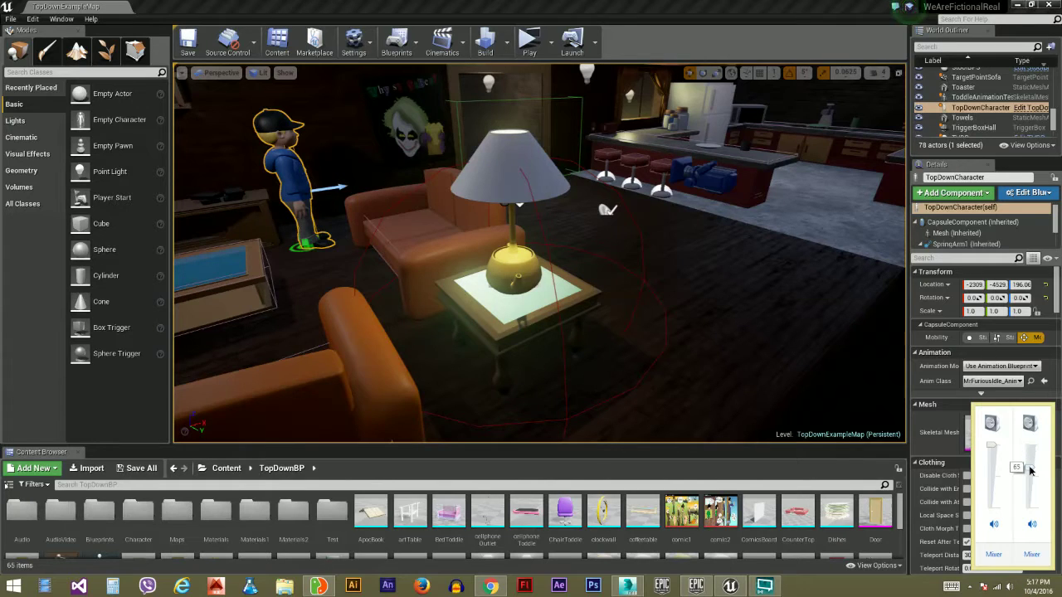
left_click(717, 6)
left_click(529, 40)
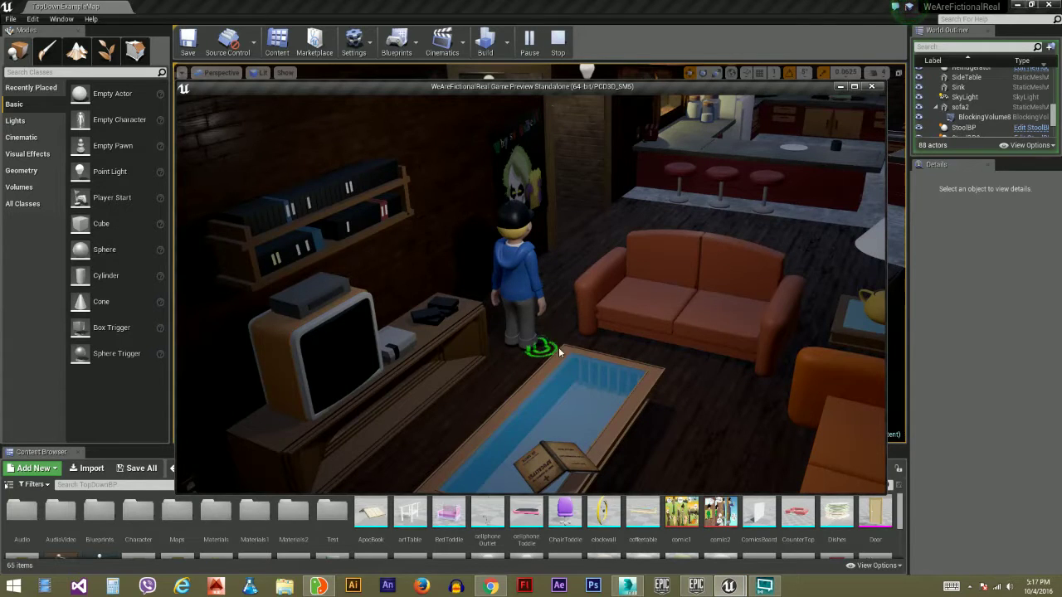
Step: Walk the game character between the sofas and toggle the teapot lamp on the side table
left_click(701, 408)
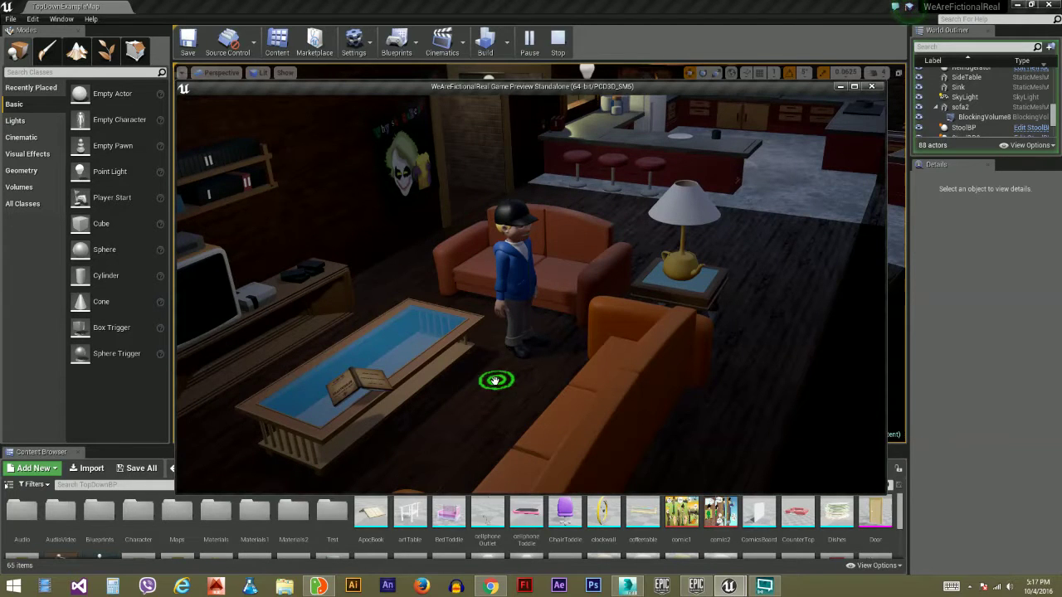
left_click(493, 379)
left_click_drag(407, 363, 626, 335)
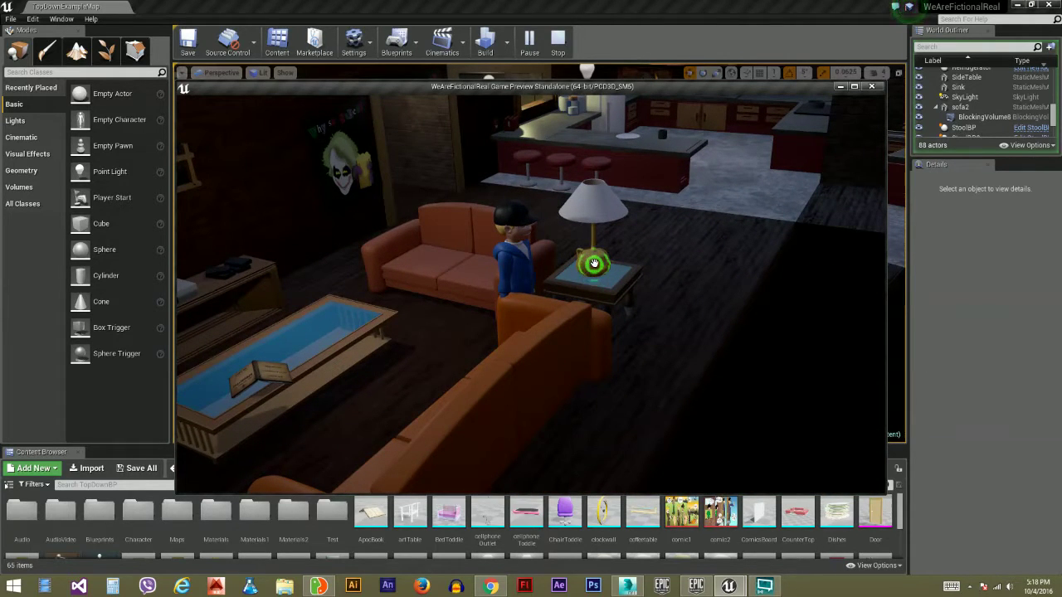
left_click(597, 274)
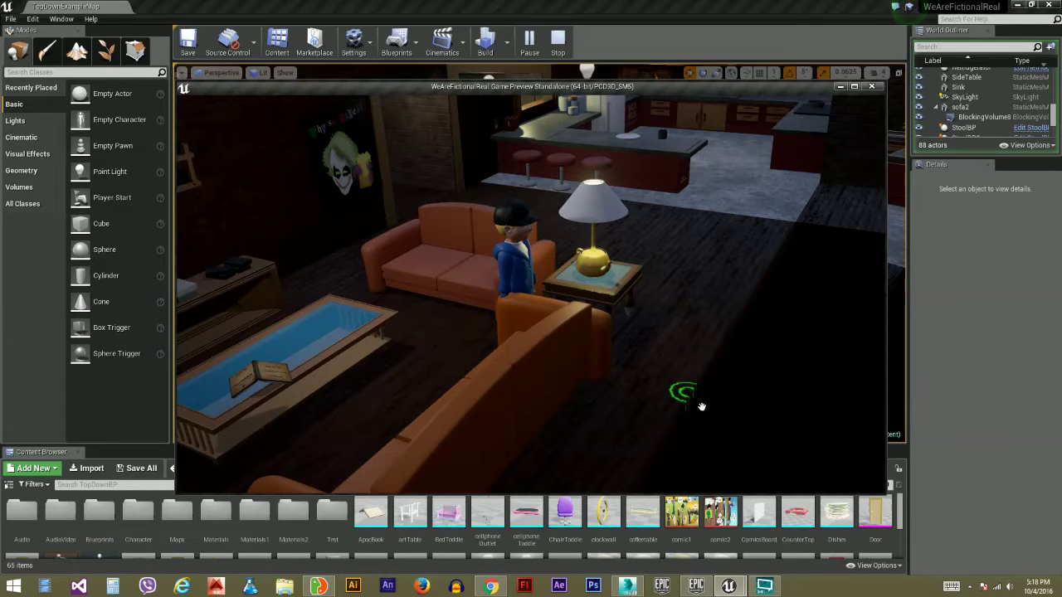
left_click(592, 262)
left_click(592, 262)
left_click(592, 262)
Step: Walk the game character to the television and try out its interaction
left_click_drag(402, 385, 353, 330)
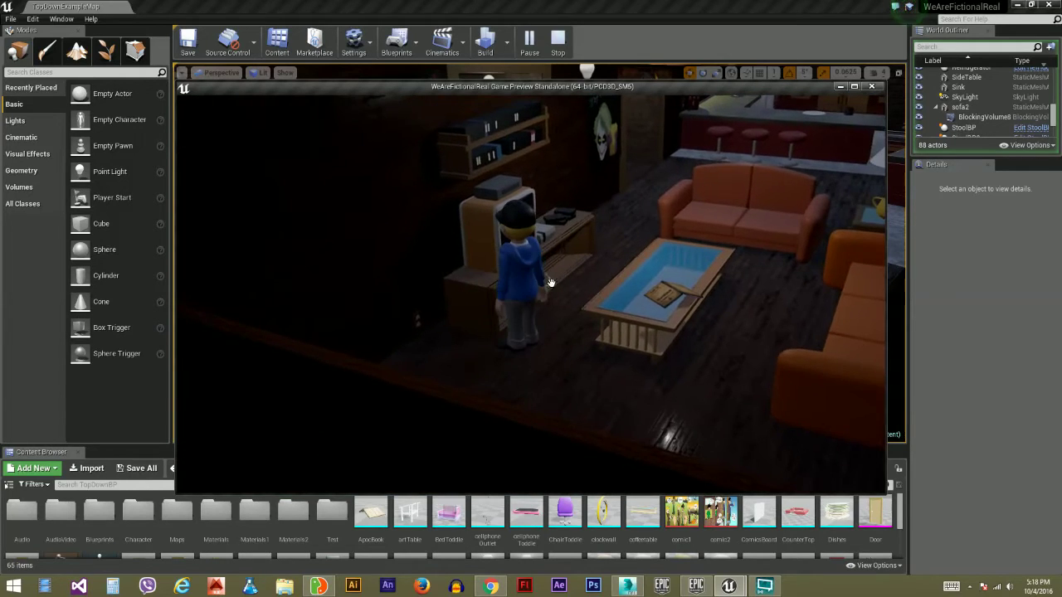
left_click(555, 294)
left_click(505, 273)
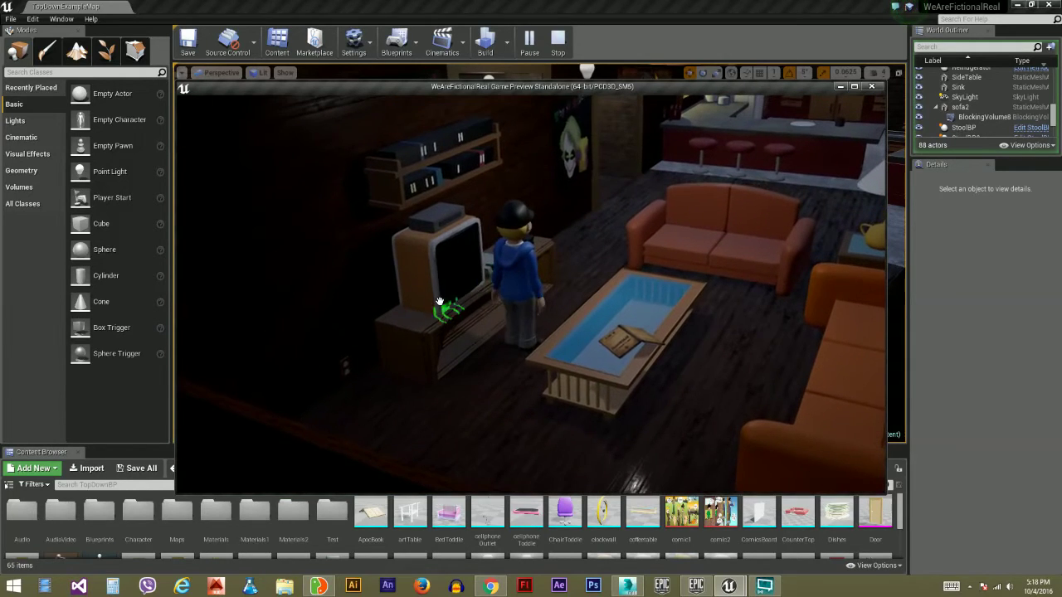
left_click(570, 309)
left_click(495, 368)
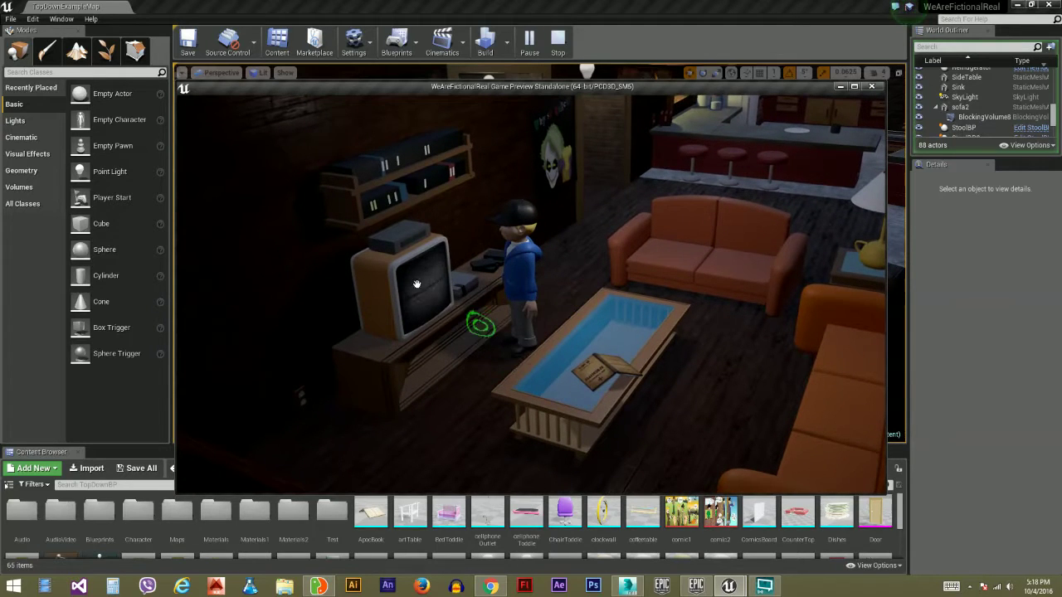
left_click(489, 358)
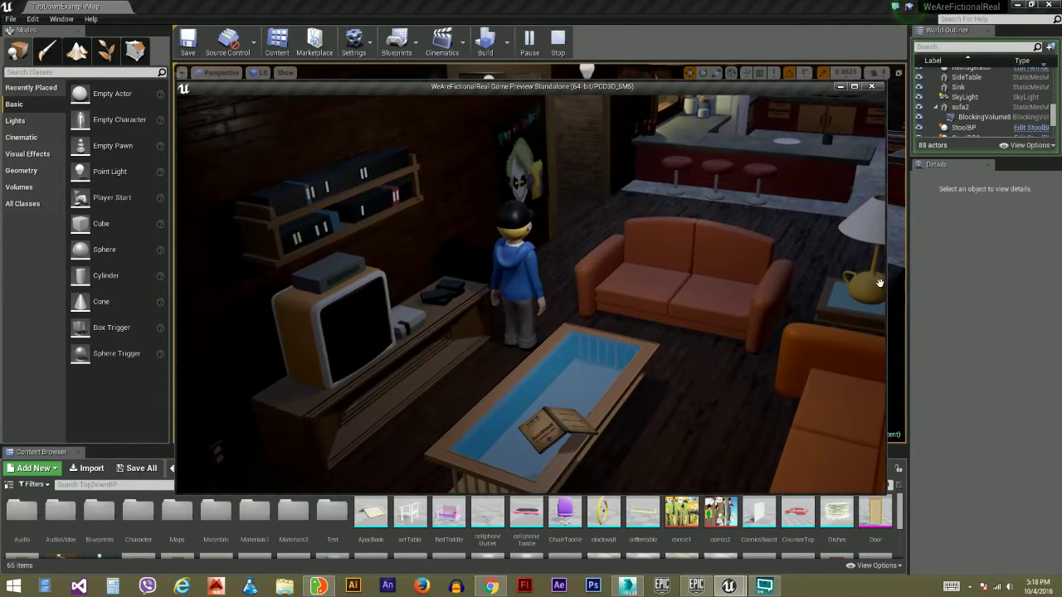
Step: Walk the game character toward the kitchen, back to the coffee table, and across into the kitchen
left_click(571, 242)
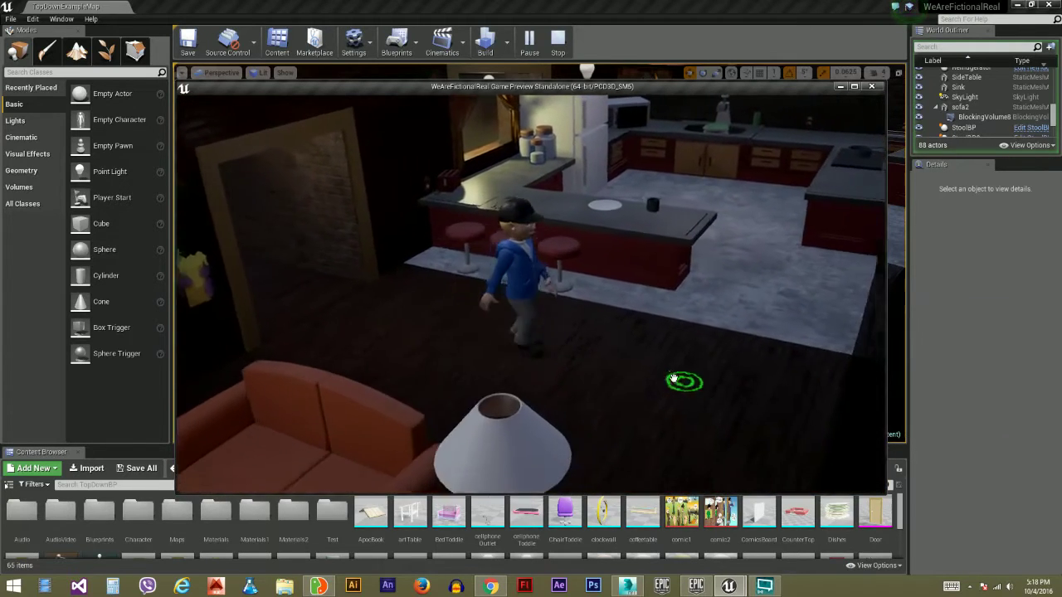
left_click_drag(553, 412, 378, 298)
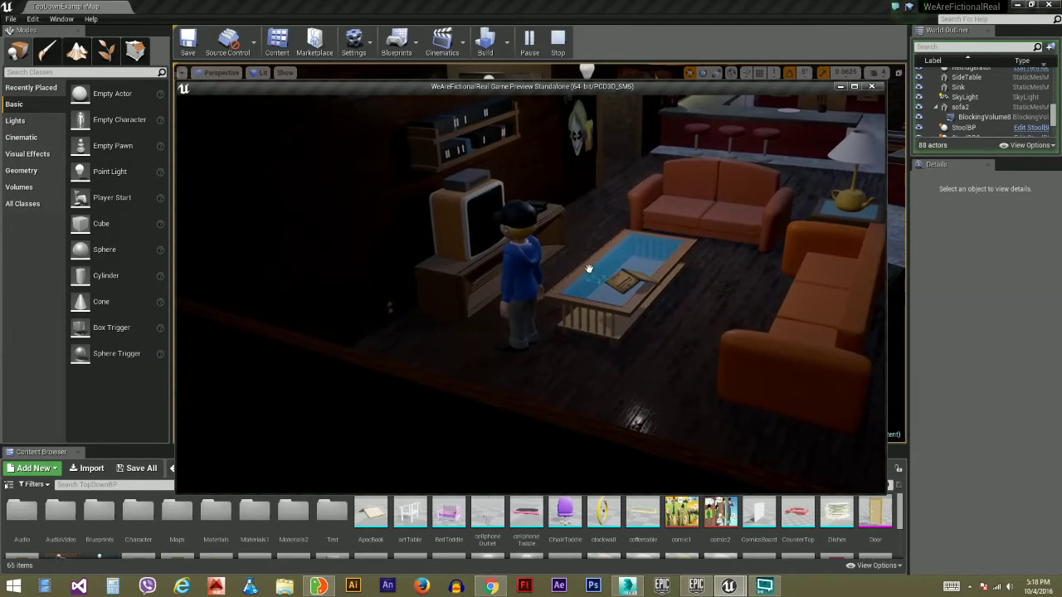
left_click(587, 251)
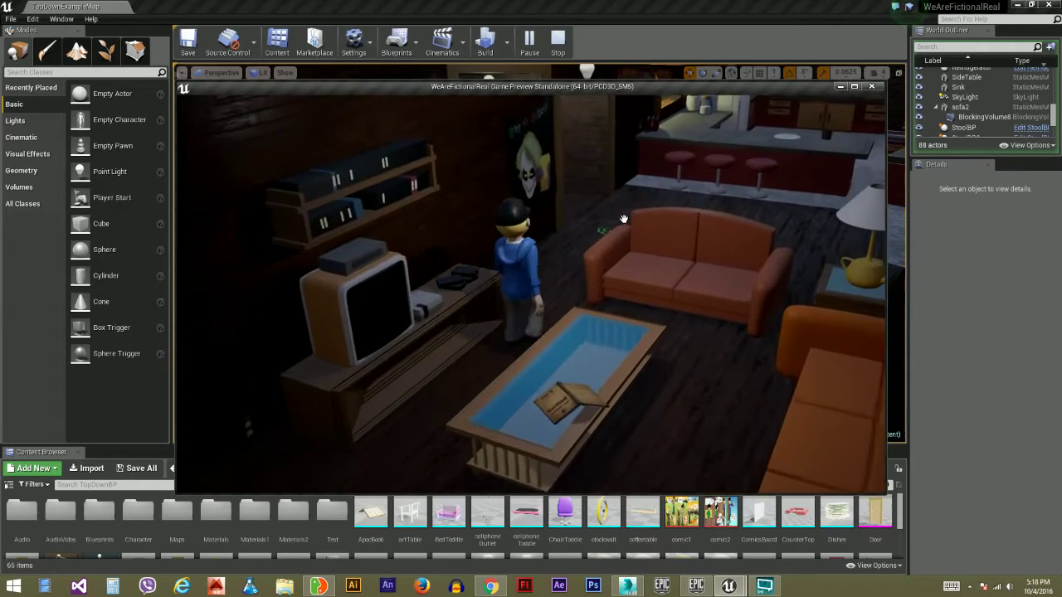
left_click(703, 264)
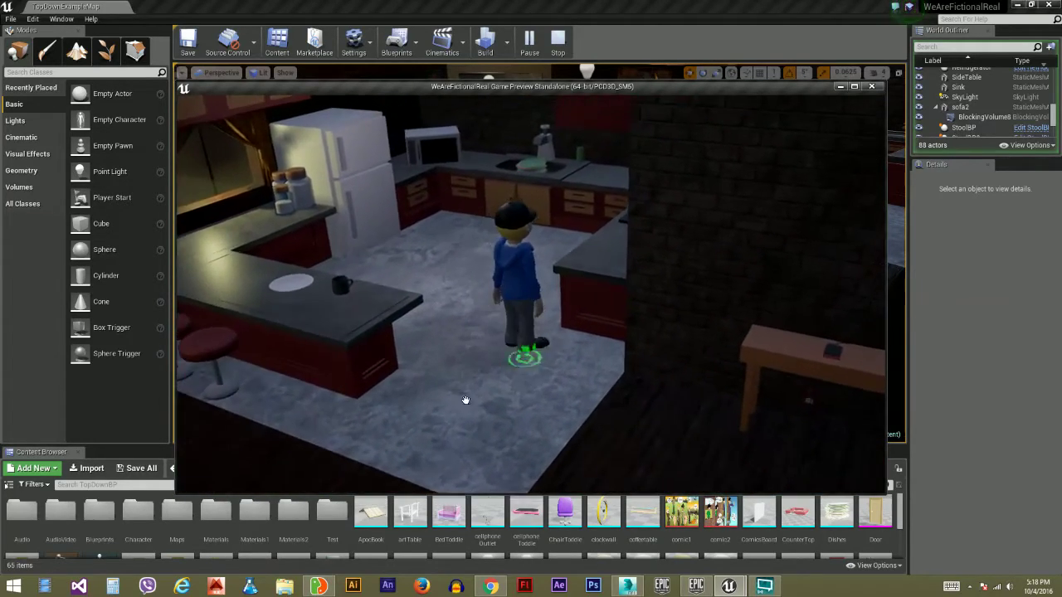
Step: Walk the game character from the kitchen into the brick hallway beside the poster and back out
left_click(432, 410)
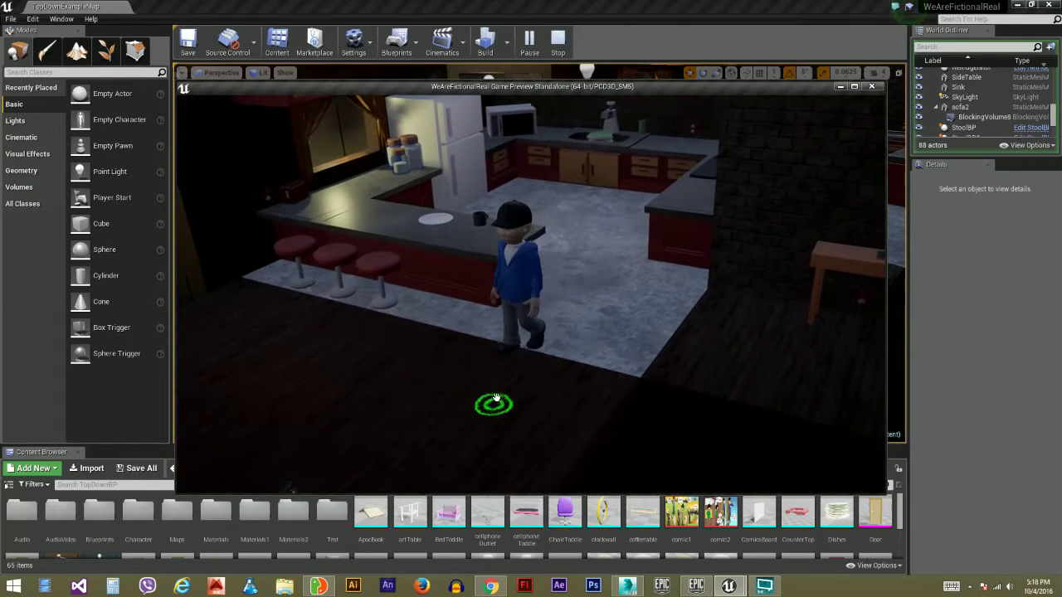
left_click(363, 367)
left_click(317, 299)
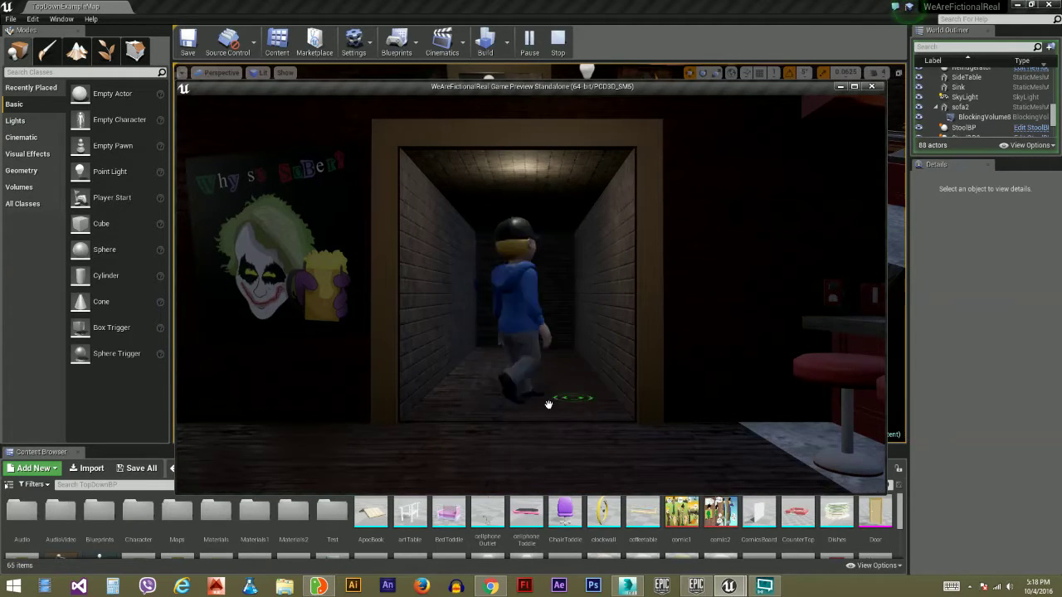
left_click(537, 446)
left_click(545, 421)
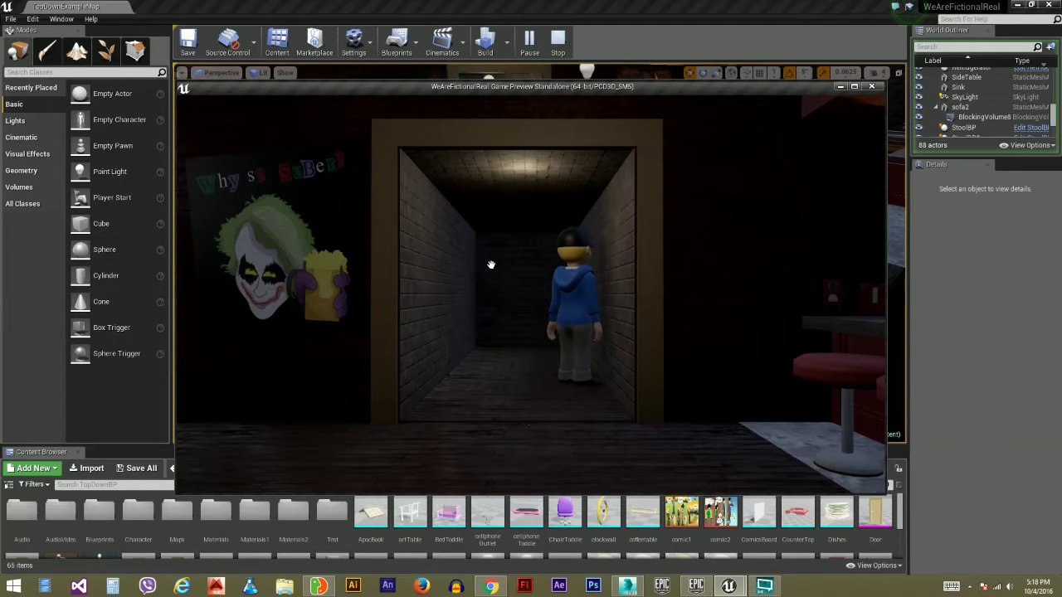
left_click(524, 466)
left_click(534, 453)
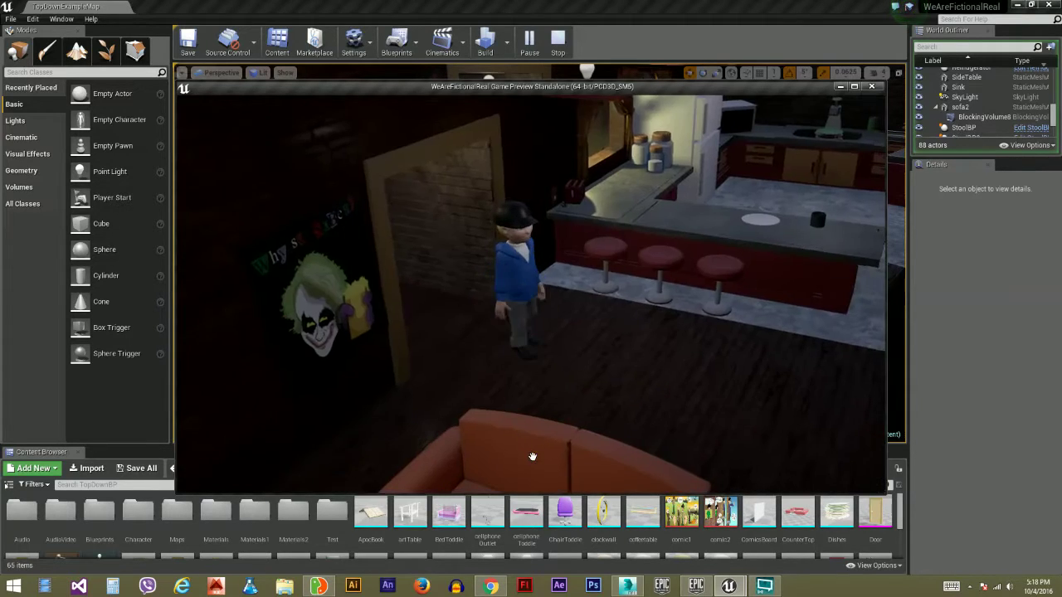
Step: Walk the game character through the kitchen and on toward the wooden door near the small table
left_click(599, 393)
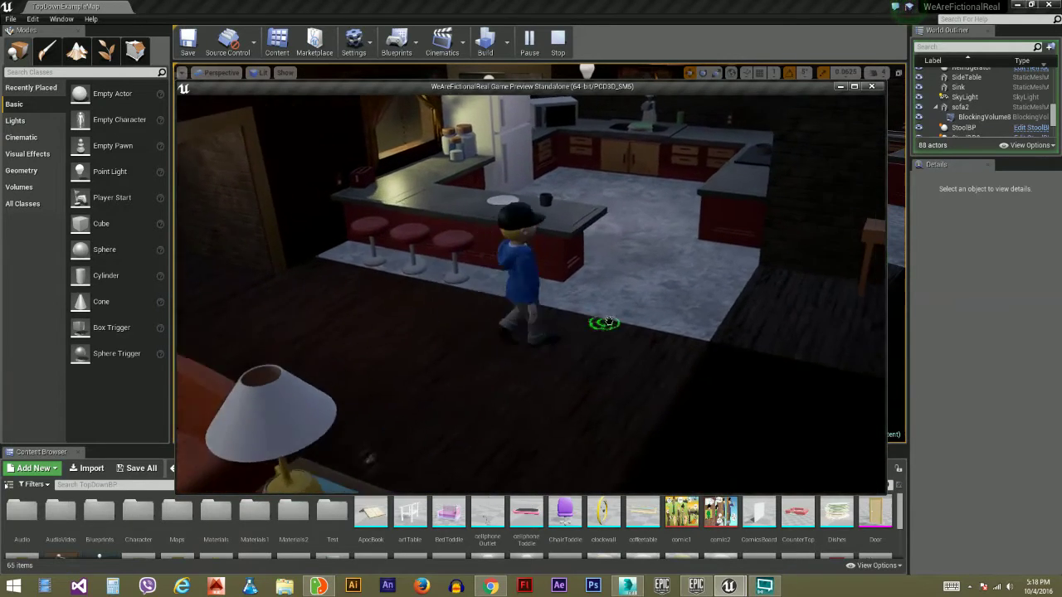
left_click(529, 235)
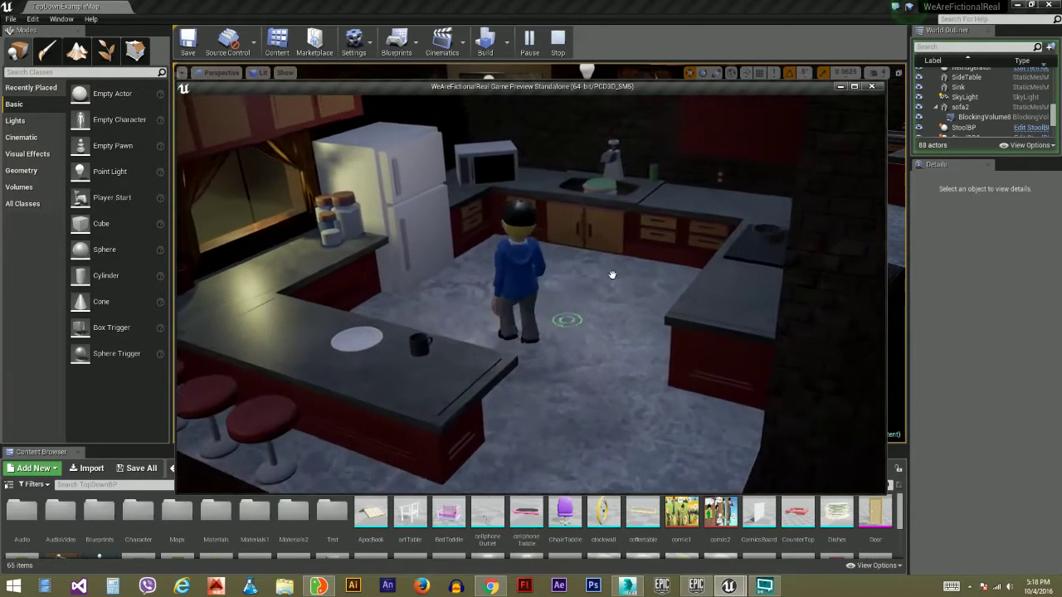
left_click(650, 287)
left_click(656, 370)
left_click(457, 379)
left_click(611, 414)
left_click(677, 421)
left_click(686, 388)
left_click(703, 380)
left_click(653, 350)
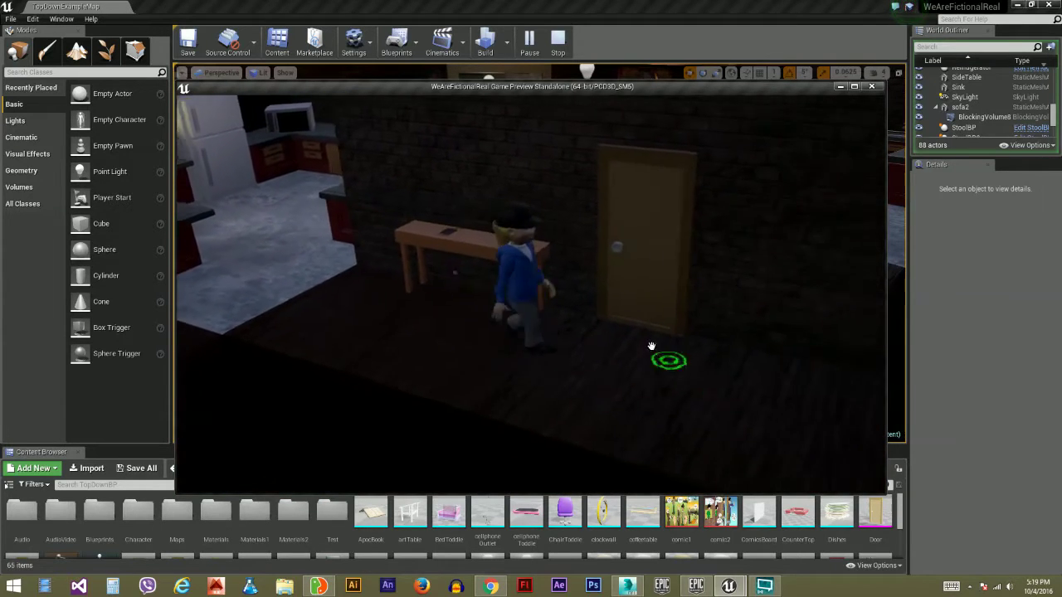
Step: Open the wooden door beside the small table, then end the game preview and reframe the living room
left_click(456, 345)
left_click(561, 225)
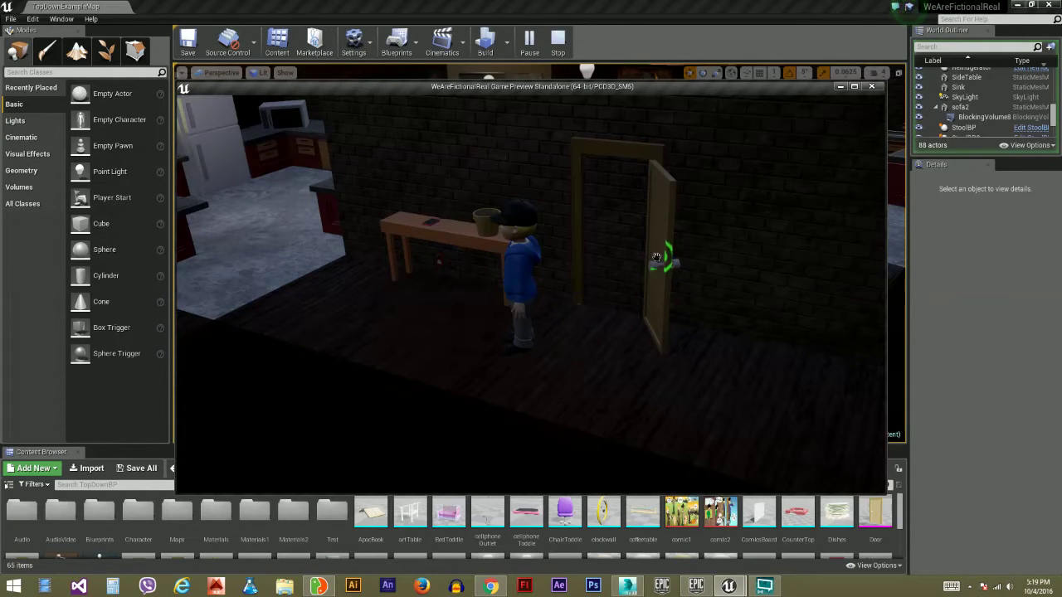
left_click(629, 300)
left_click_drag(332, 317, 322, 376)
key("Escape")
right_click_drag(540, 253, 597, 241)
key("f")
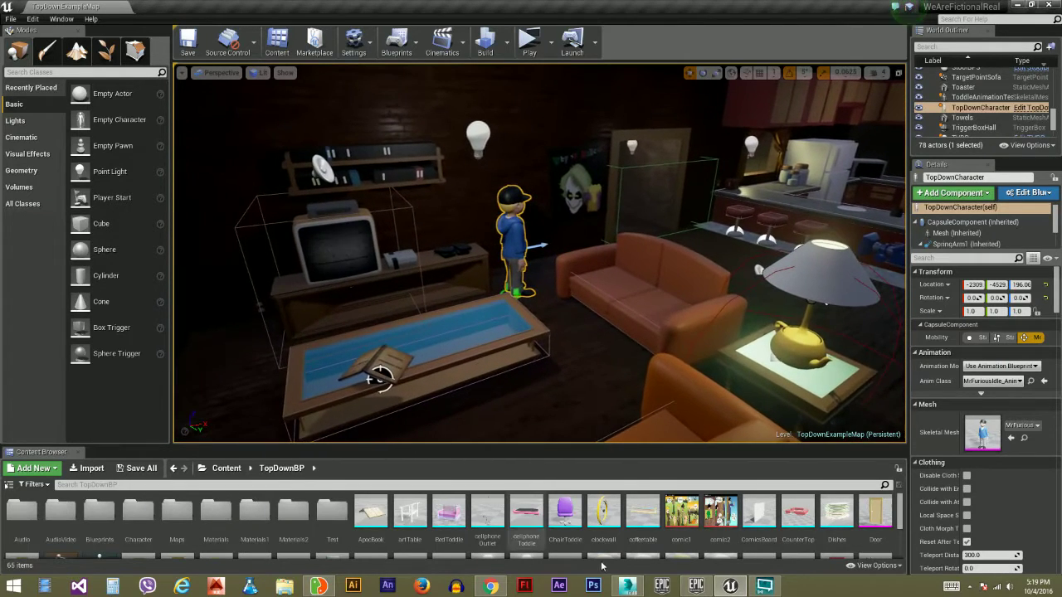
Step: Switch to 3ds Max and view the Toddle character's upper body down to the waist
left_click(629, 586)
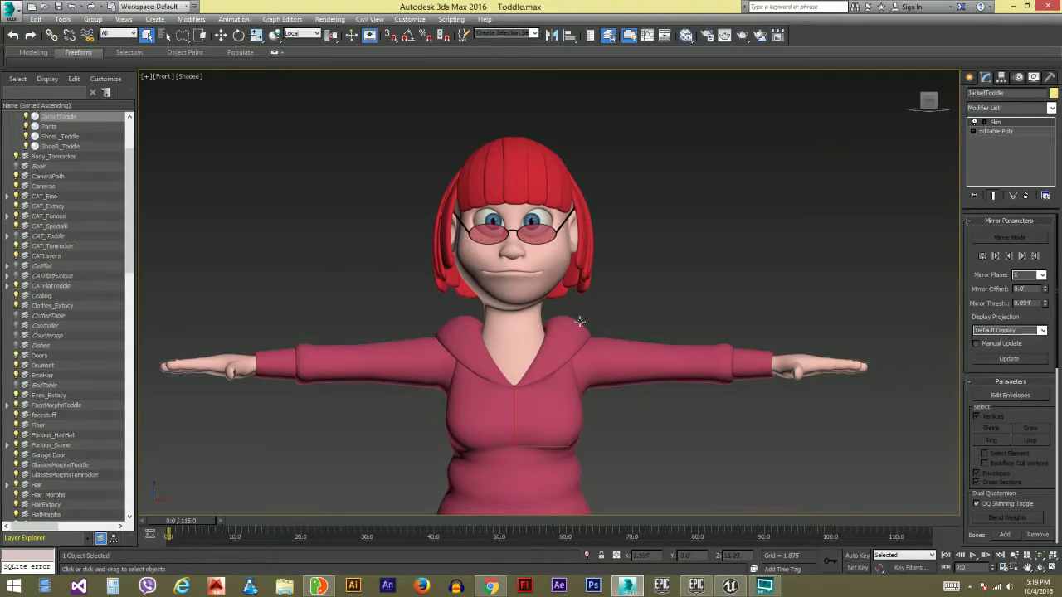
middle_click_drag(589, 329, 647, 264)
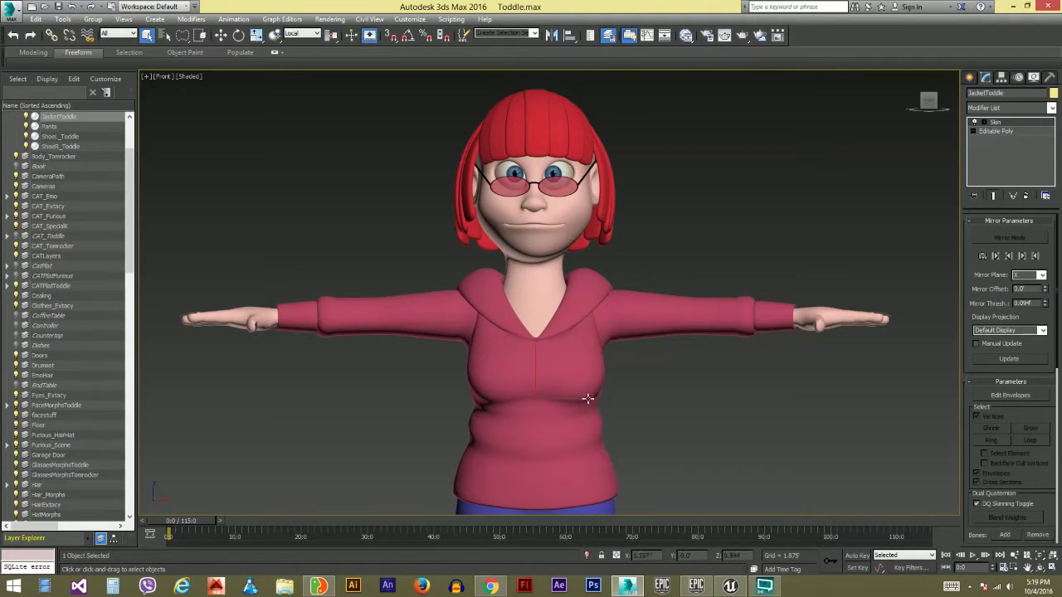
middle_click_drag(565, 382, 588, 395)
scroll(588, 395, "up", 1)
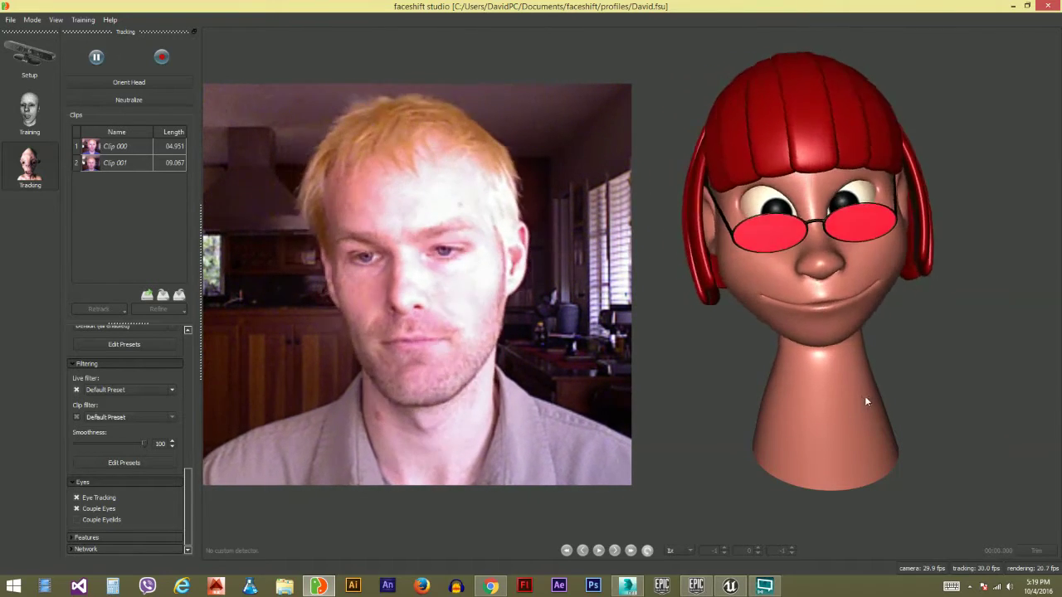
Step: Switch to faceshift studio and view the tracked character head from different angles
left_click_drag(861, 397, 1041, 269)
left_click_drag(801, 332, 706, 289)
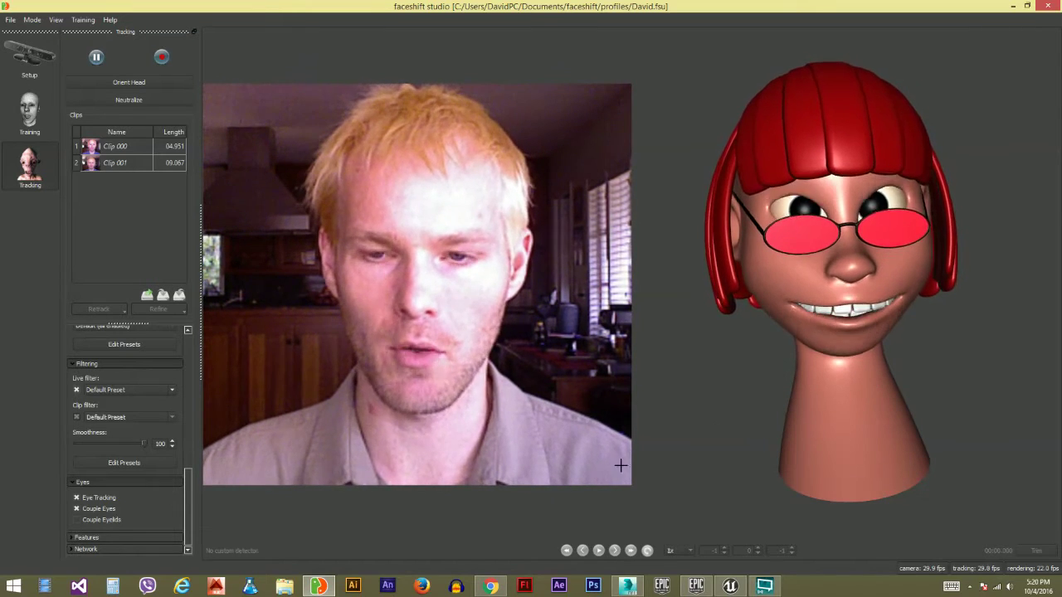
Step: Return to 3ds Max and center the view on the character's head and torso
left_click(628, 586)
middle_click_drag(583, 197, 591, 273)
scroll(592, 273, "up", 2)
scroll(592, 280, "down", 2)
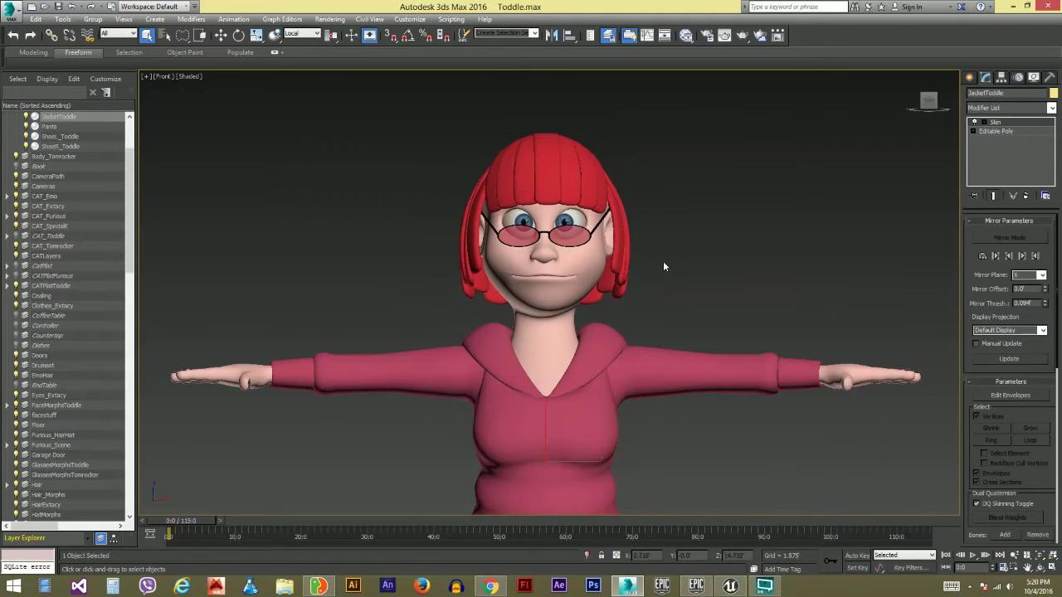
Step: Check the screen recording window and switch back to the Unreal Editor
left_click(763, 587)
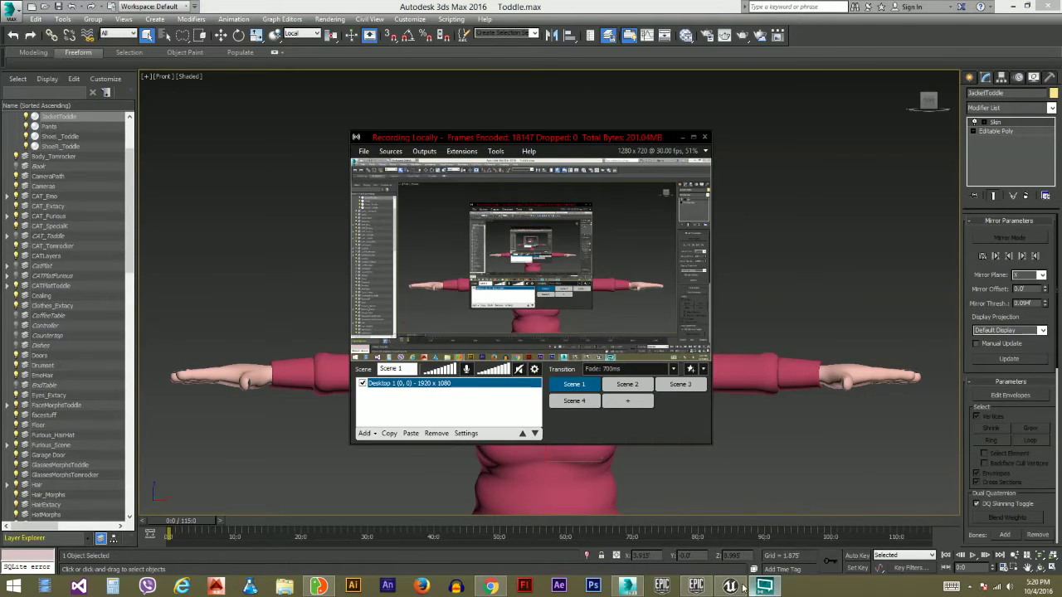
left_click(727, 586)
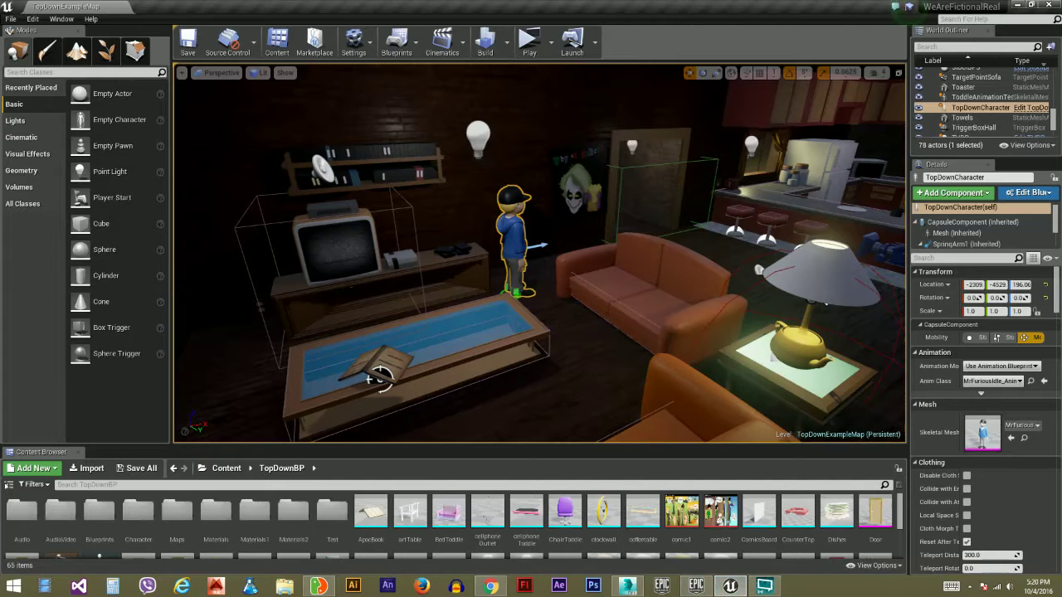
Step: View the living room with the television and the selected character from different angles in the level
key("s")
right_click_drag(539, 265, 581, 255)
right_click_drag(284, 355, 495, 354)
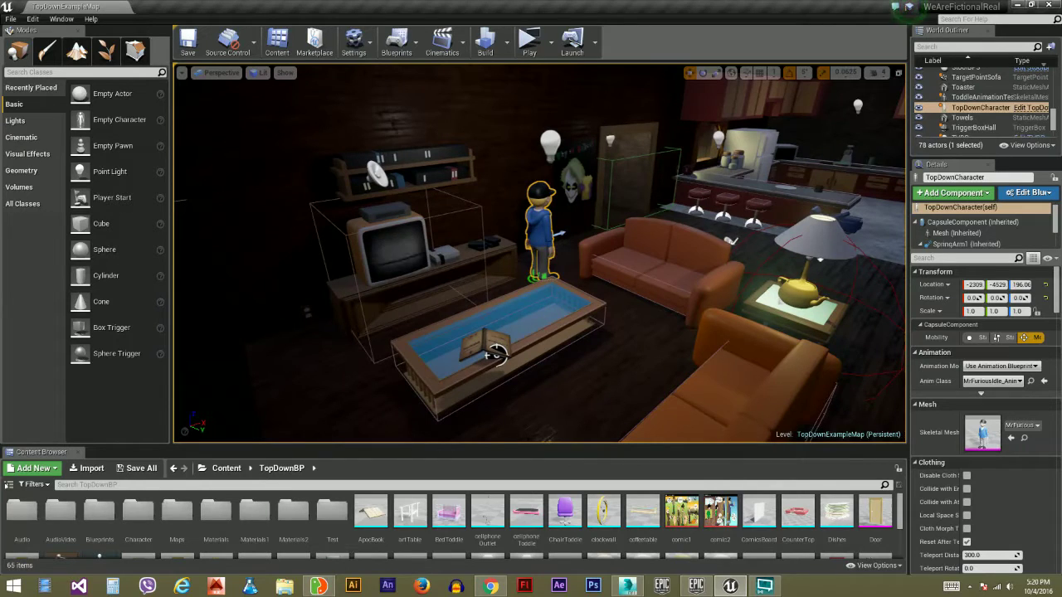
right_click_drag(529, 227, 506, 231)
key("w")
right_click_drag(668, 440, 661, 440)
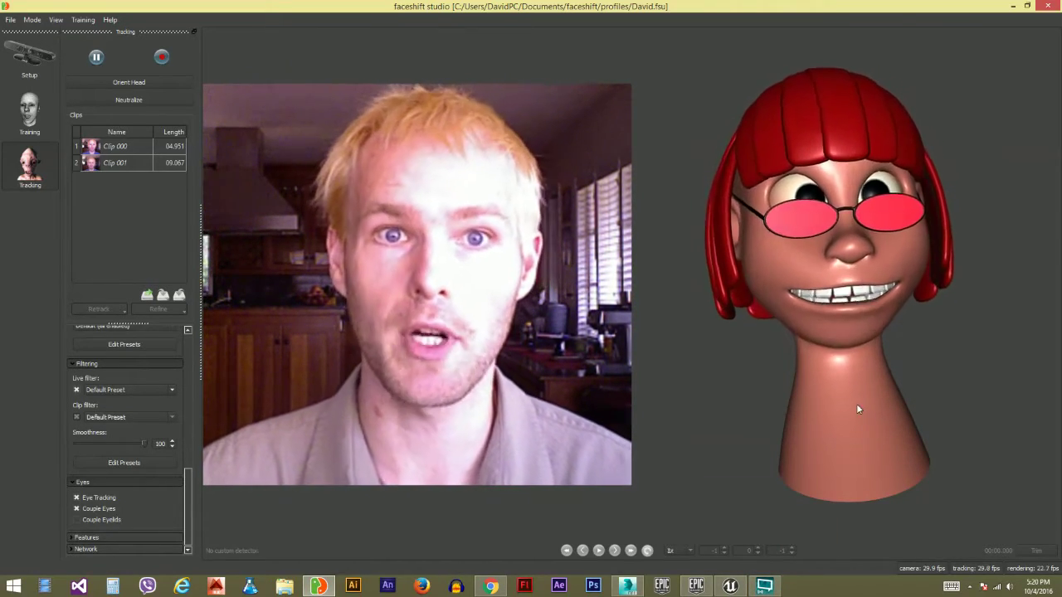
left_click(730, 587)
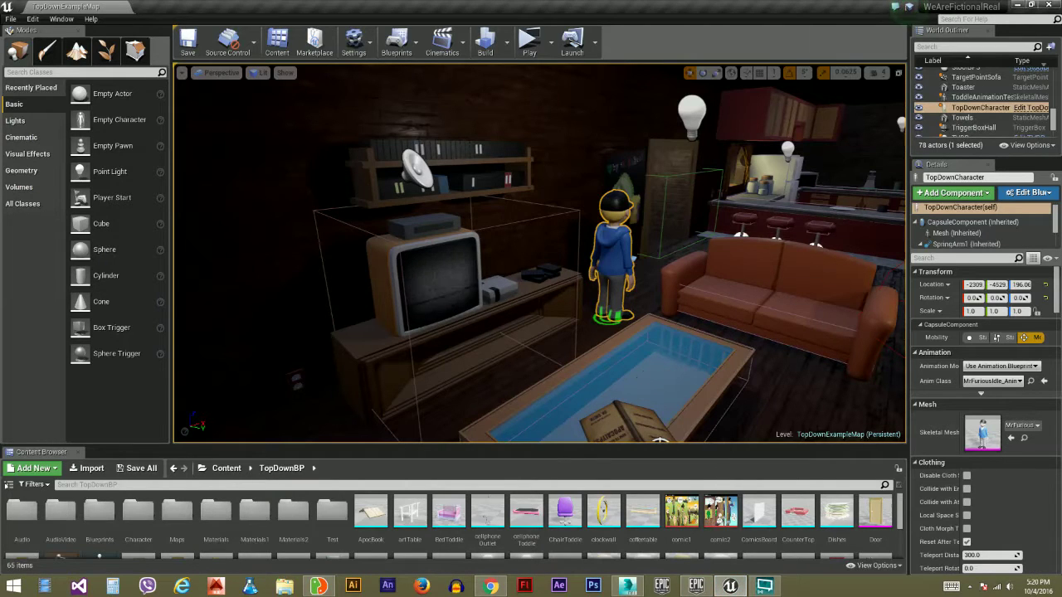
Step: Select the television in the level and open its blueprint in the Blueprint Editor
left_click(462, 286)
left_click(1029, 192)
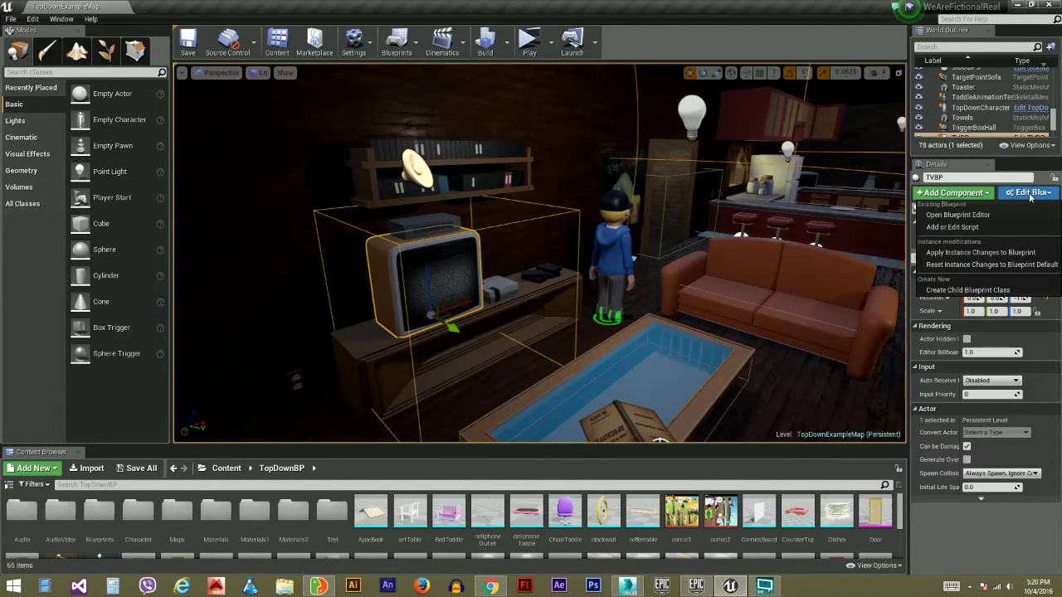
left_click(961, 215)
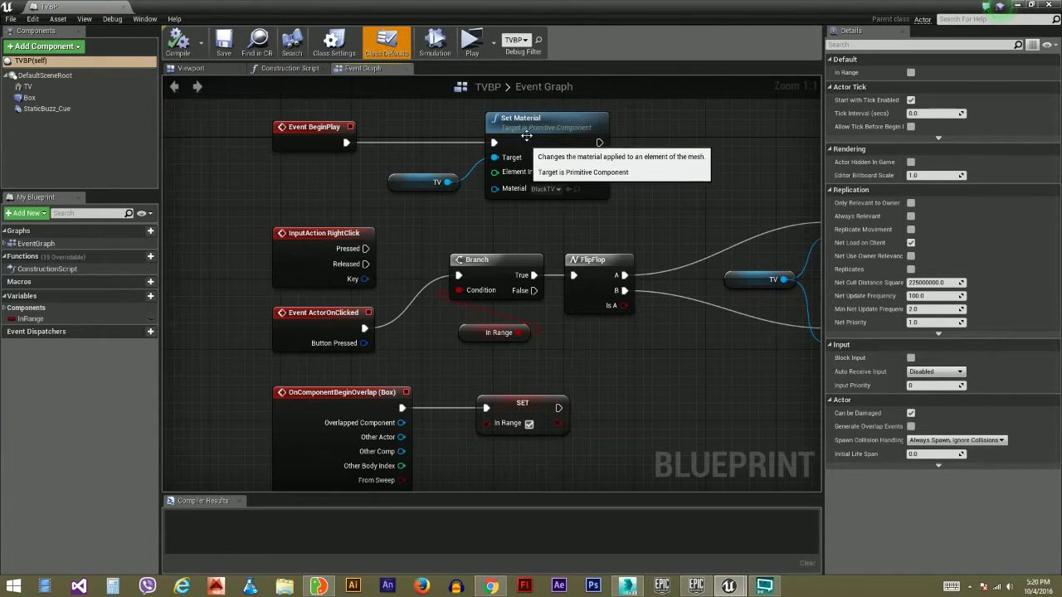
Step: Look over the event nodes and their connections in the TVBP event graph
right_click_drag(326, 169, 297, 230)
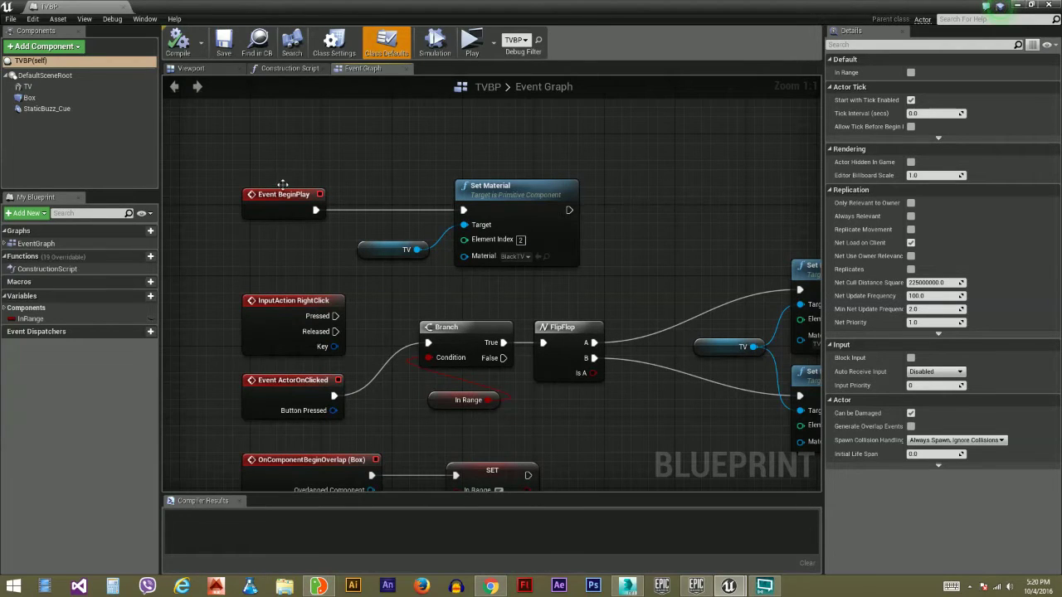
right_click_drag(562, 329, 545, 259)
scroll(525, 283, "down", 1)
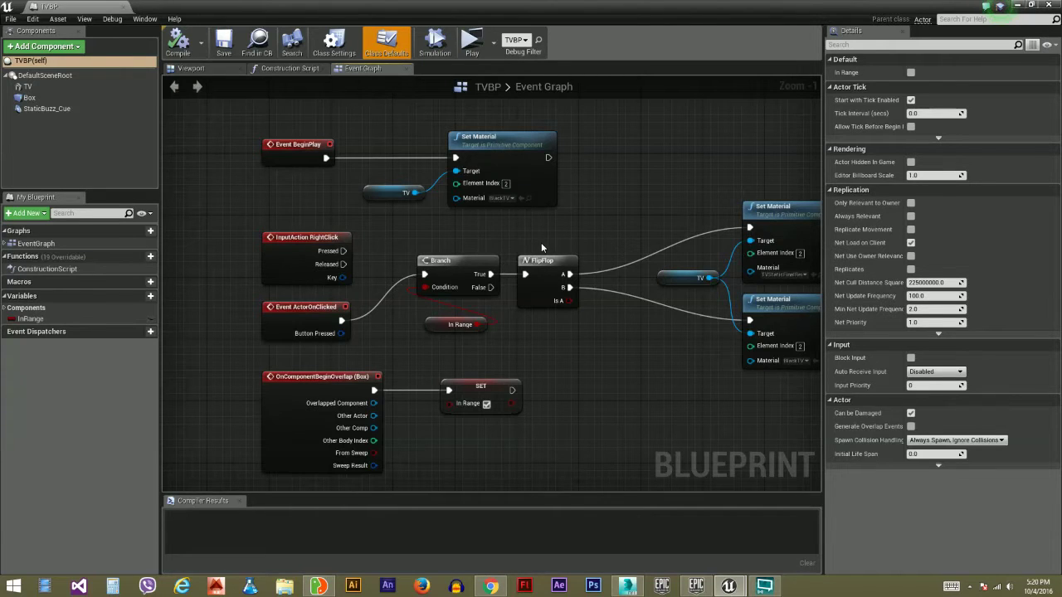
right_click_drag(594, 243, 540, 242)
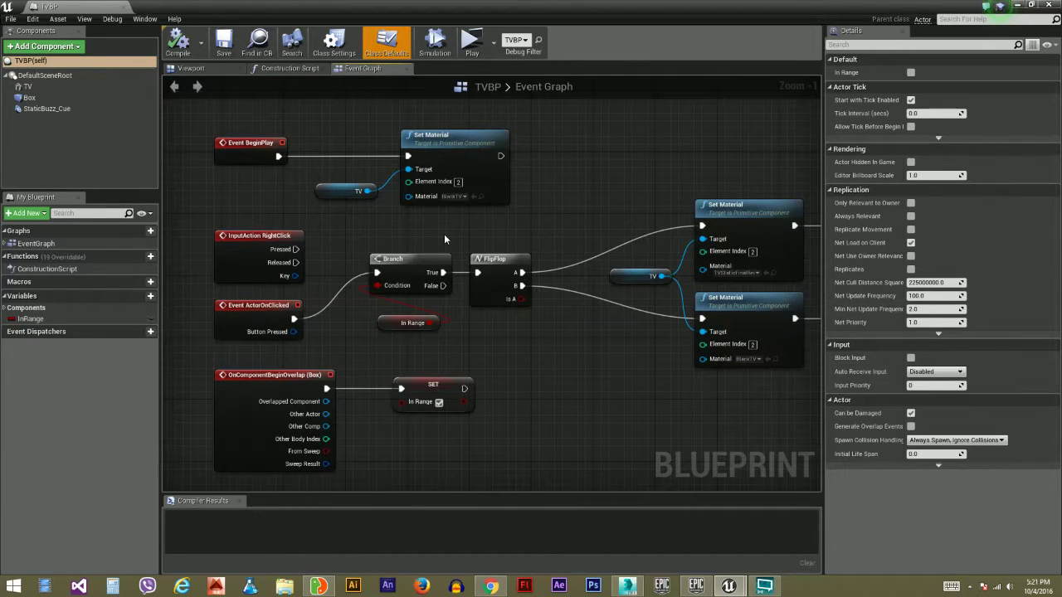
Step: Select the TV mesh in the blueprint's 3D preview and inspect its screen and the Element 2 material
left_click(229, 69)
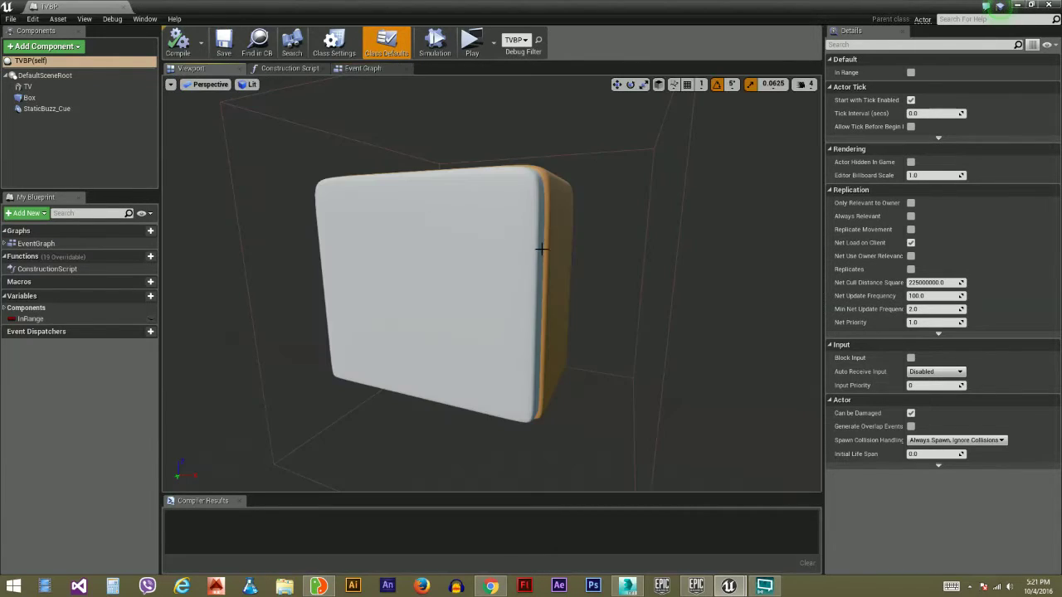
right_click_drag(526, 251, 417, 252)
left_click(474, 267)
right_click_drag(474, 267, 593, 260)
right_click_drag(526, 251, 526, 252)
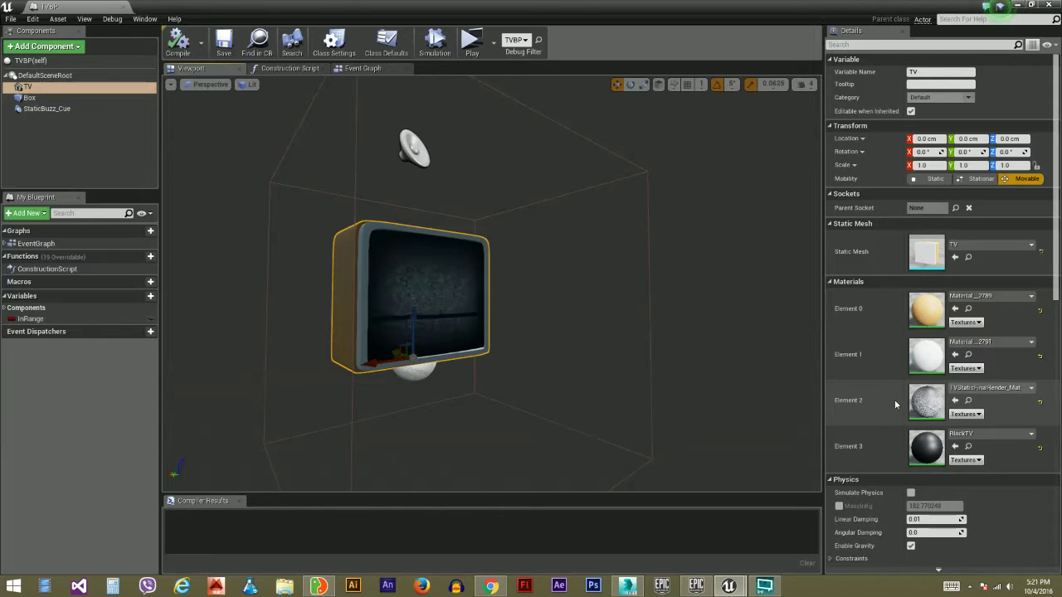
right_click_drag(541, 274, 524, 273)
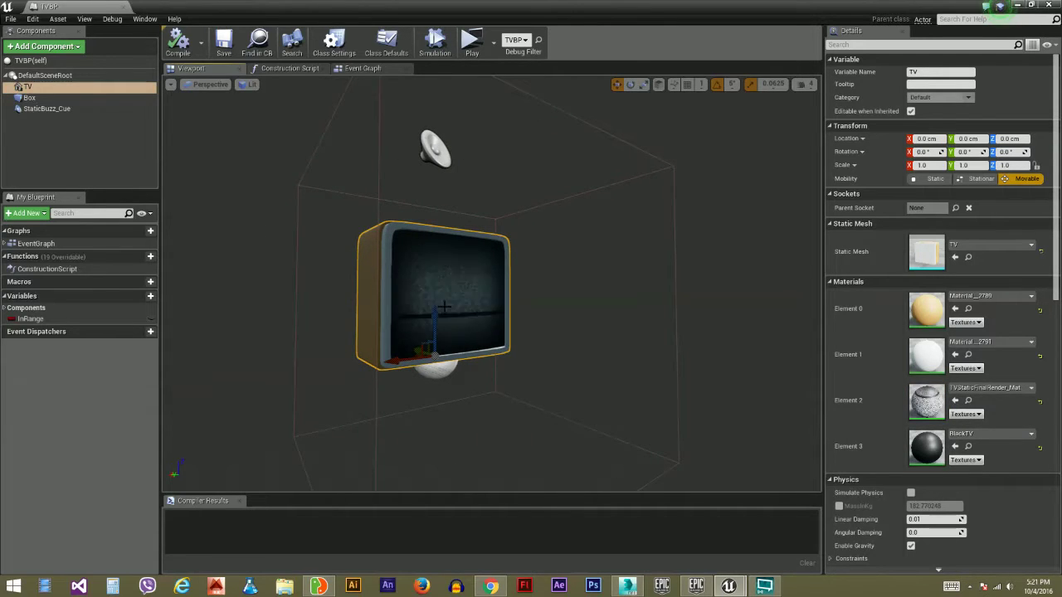
right_click_drag(434, 301, 434, 301)
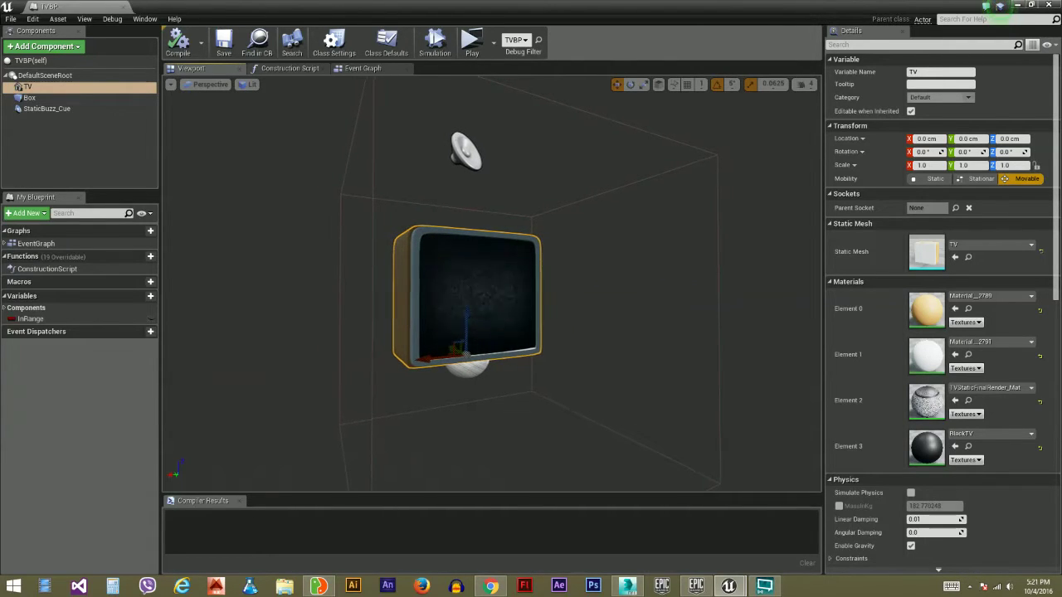
right_click_drag(434, 301, 434, 301)
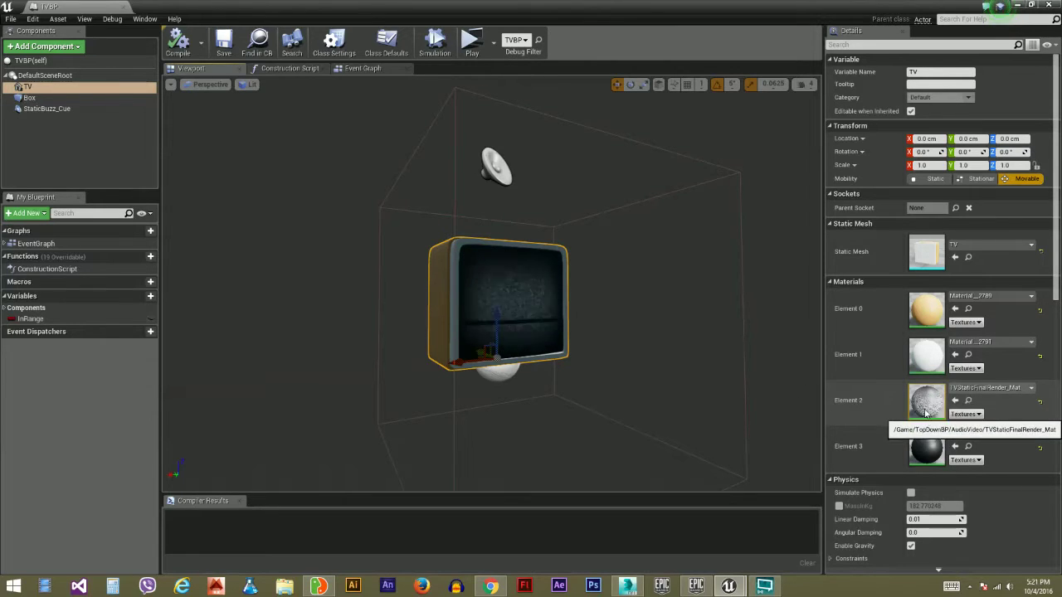
left_click(927, 403)
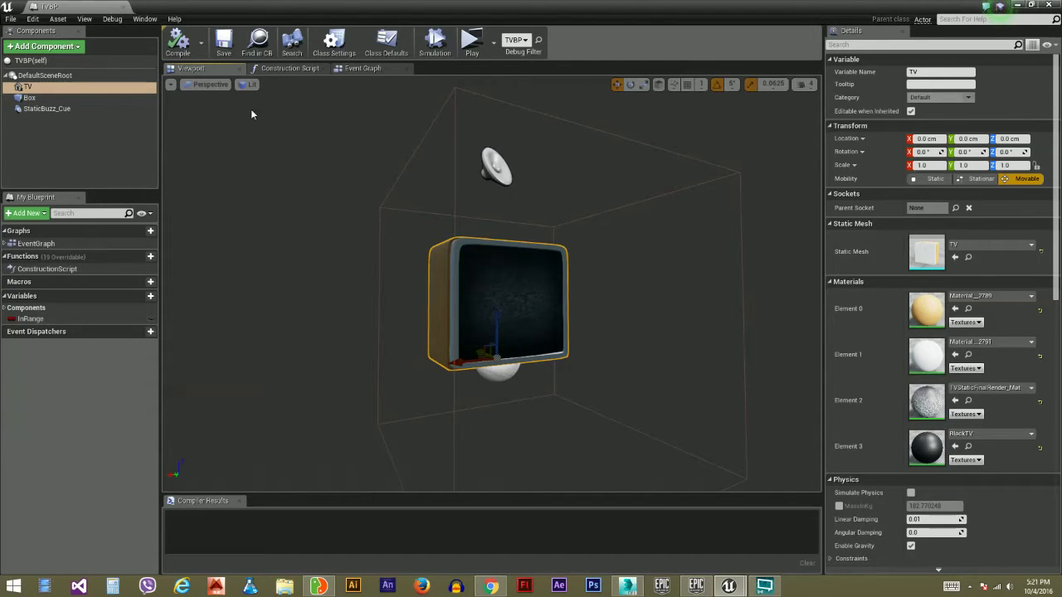
Step: Return to the event graph and examine the overall node layout and the Event BeginPlay chain with its Set Material node
left_click(383, 69)
scroll(418, 224, "down", 4)
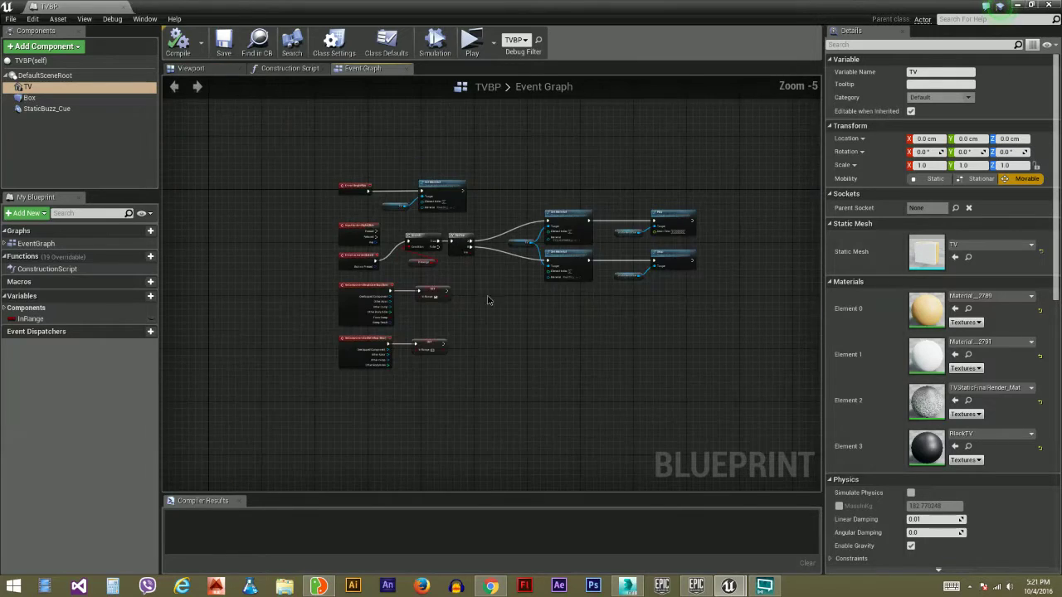
scroll(509, 298, "up", 2)
right_click_drag(480, 266, 423, 296)
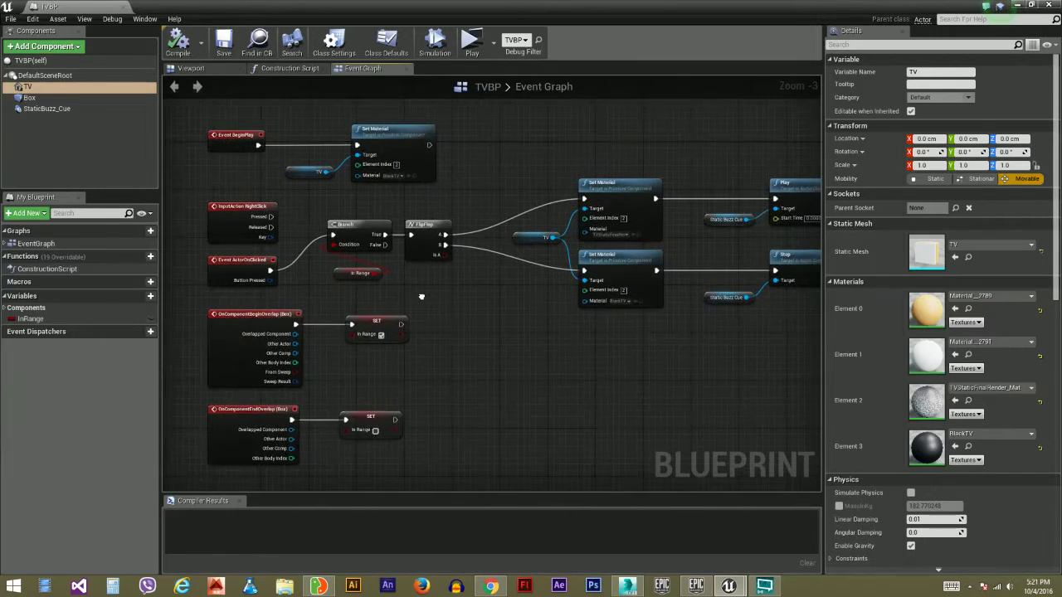
scroll(423, 296, "down", 1)
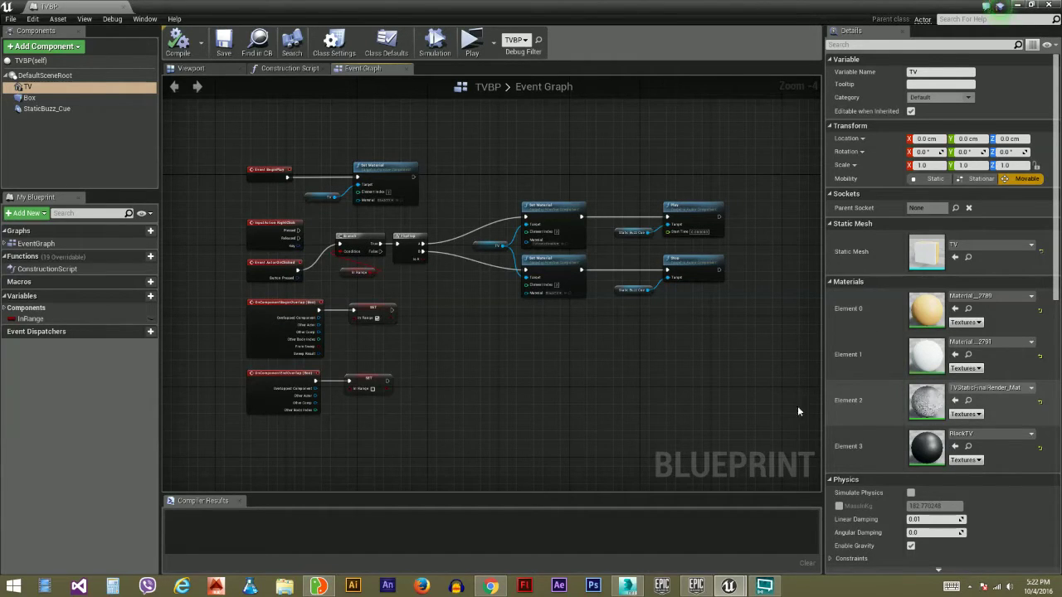
scroll(350, 288, "up", 5)
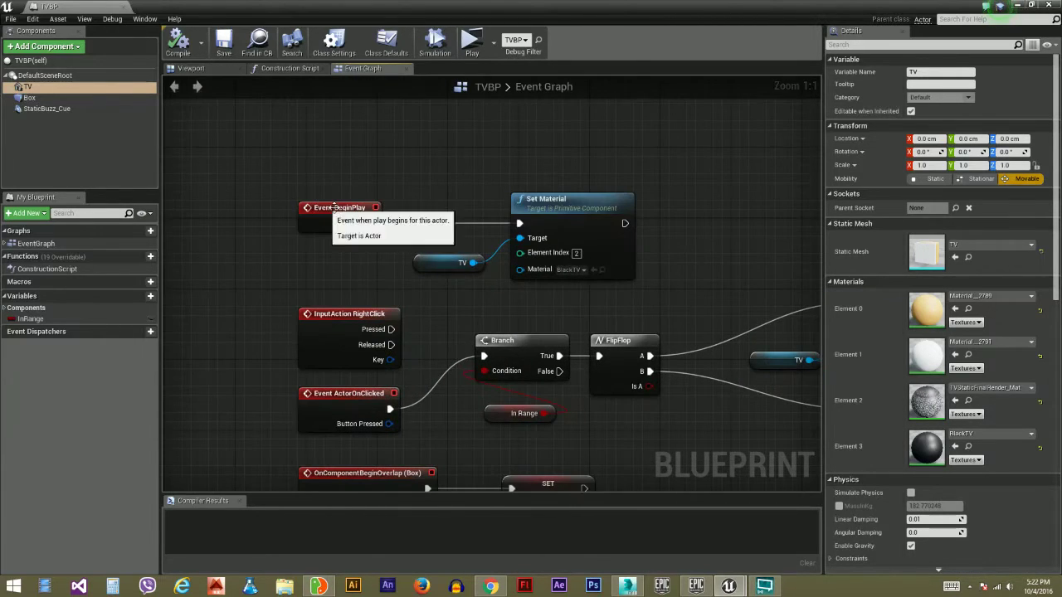
right_click_drag(487, 211, 450, 198)
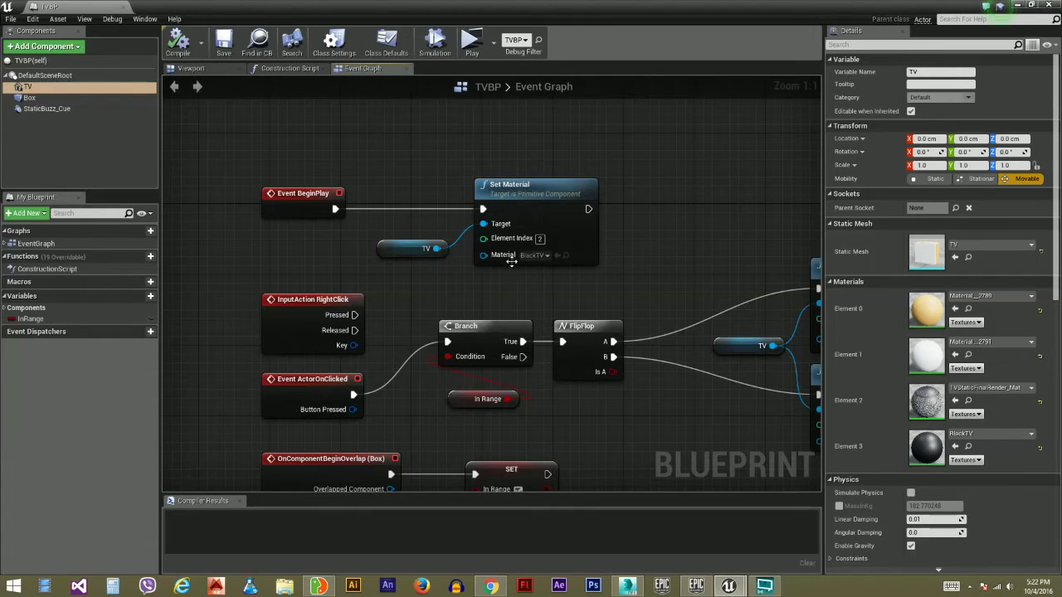
Step: Compare the TV mesh's materials with the material choices of the Set Material node attached to Event BeginPlay
left_click(233, 67)
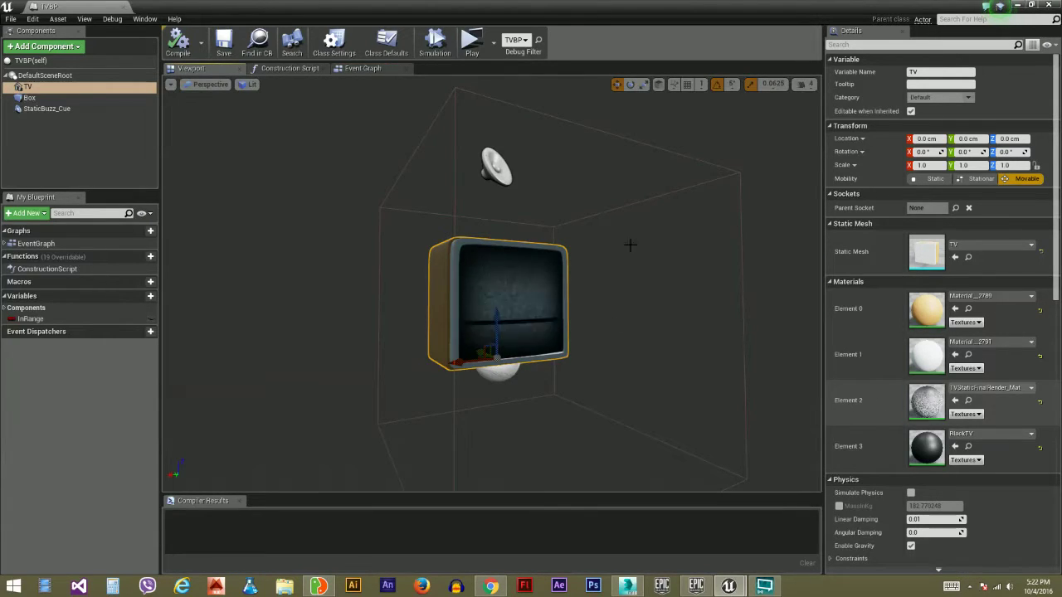
left_click(356, 69)
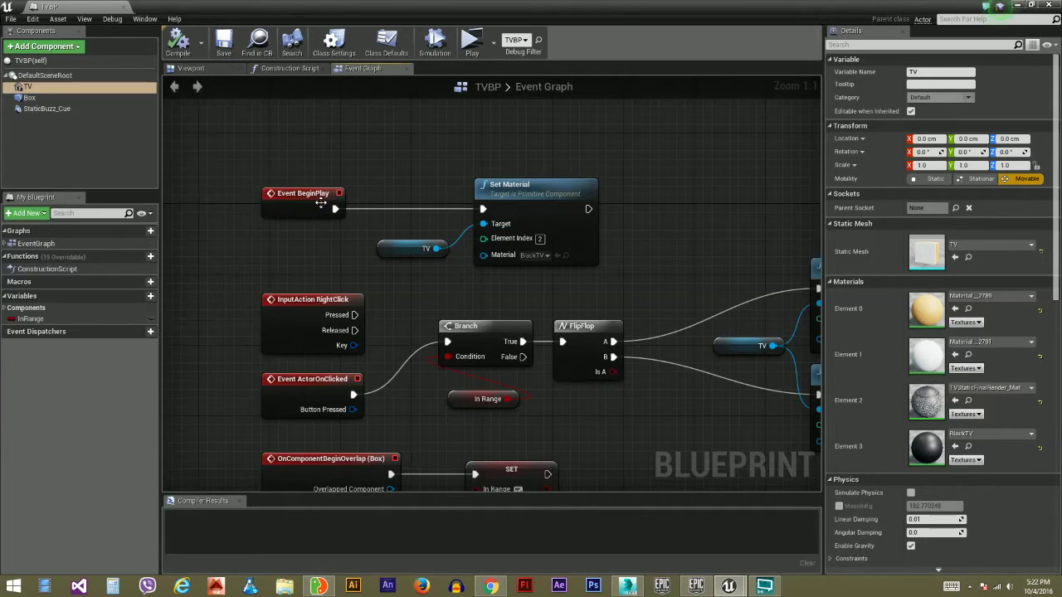
left_click(544, 255)
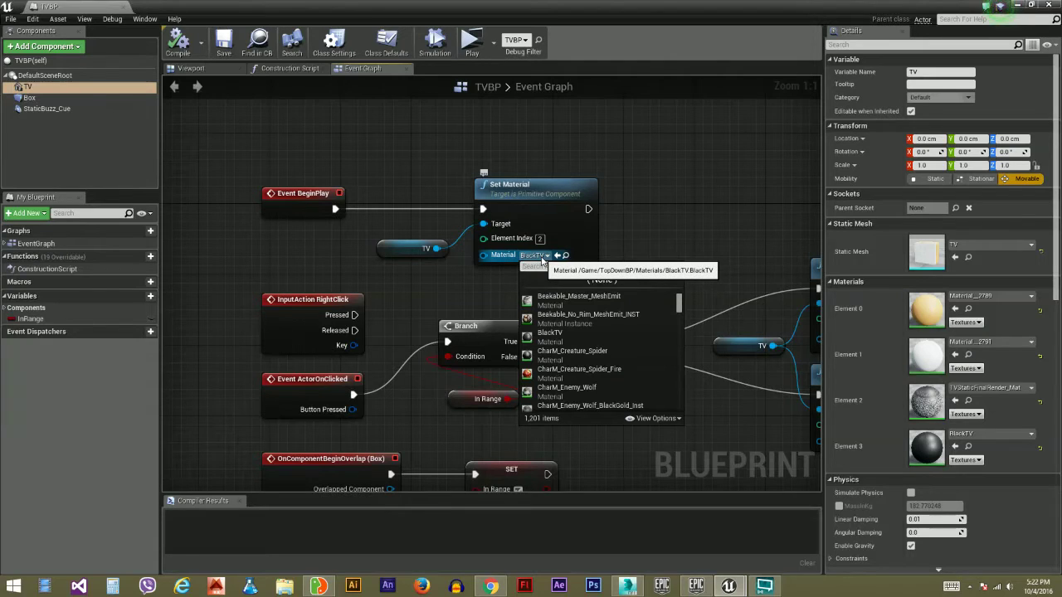
left_click(543, 141)
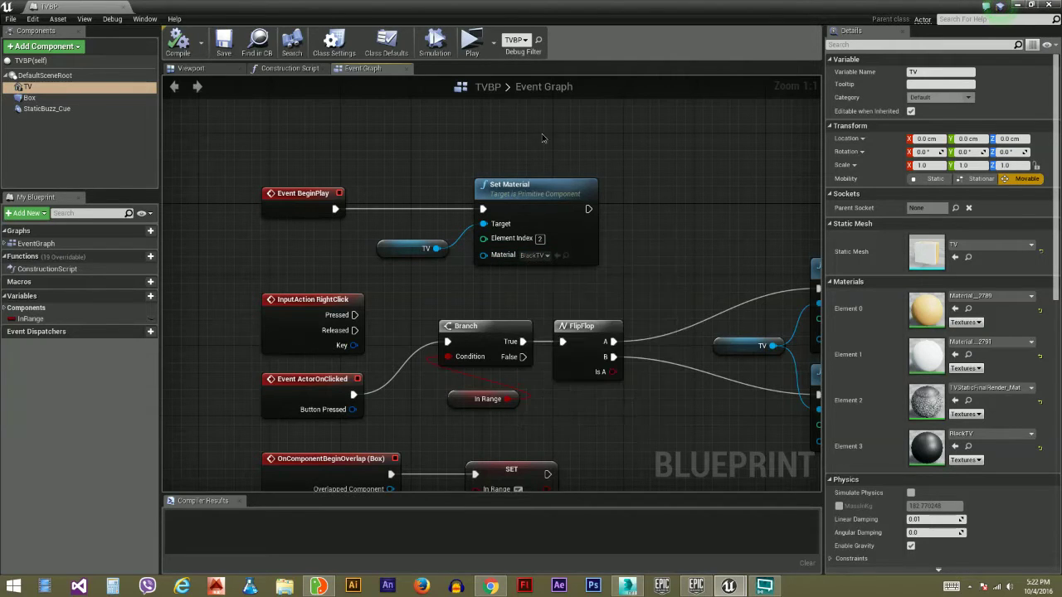
left_click(197, 72)
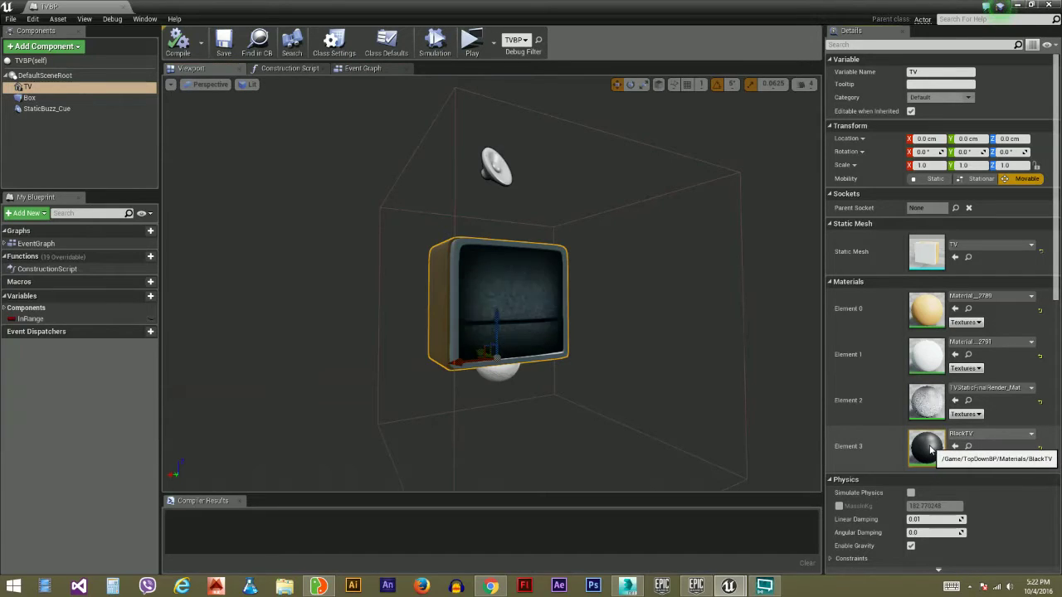
Step: Examine the event graph's click and box overlap events, including the Branch, FlipFlop and In Range nodes
left_click(362, 68)
right_click_drag(399, 322, 389, 206)
right_click_drag(477, 275, 439, 276)
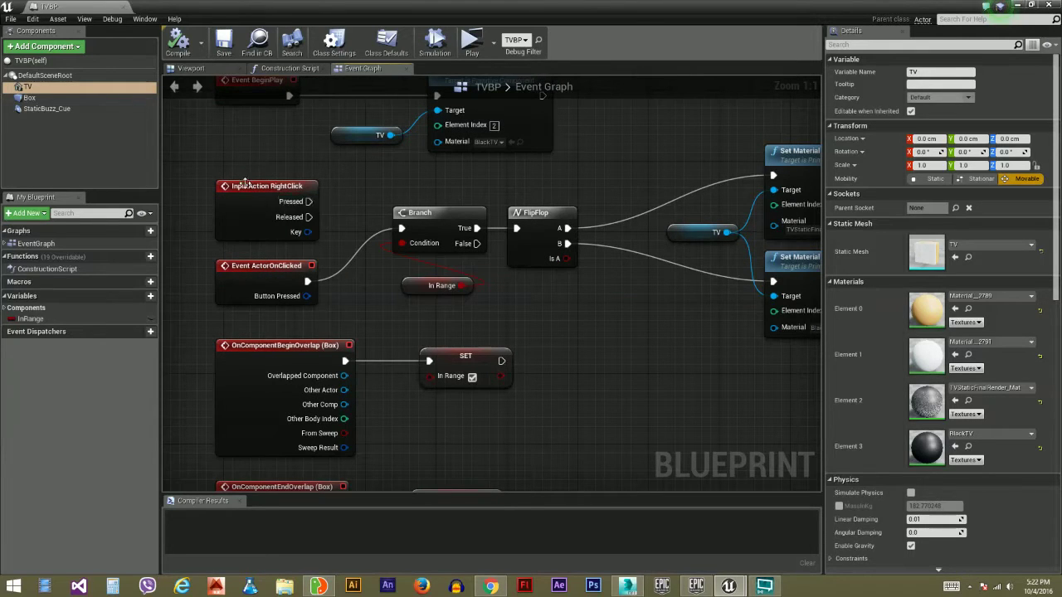
right_click_drag(565, 326, 571, 249)
right_click_drag(339, 178, 328, 233)
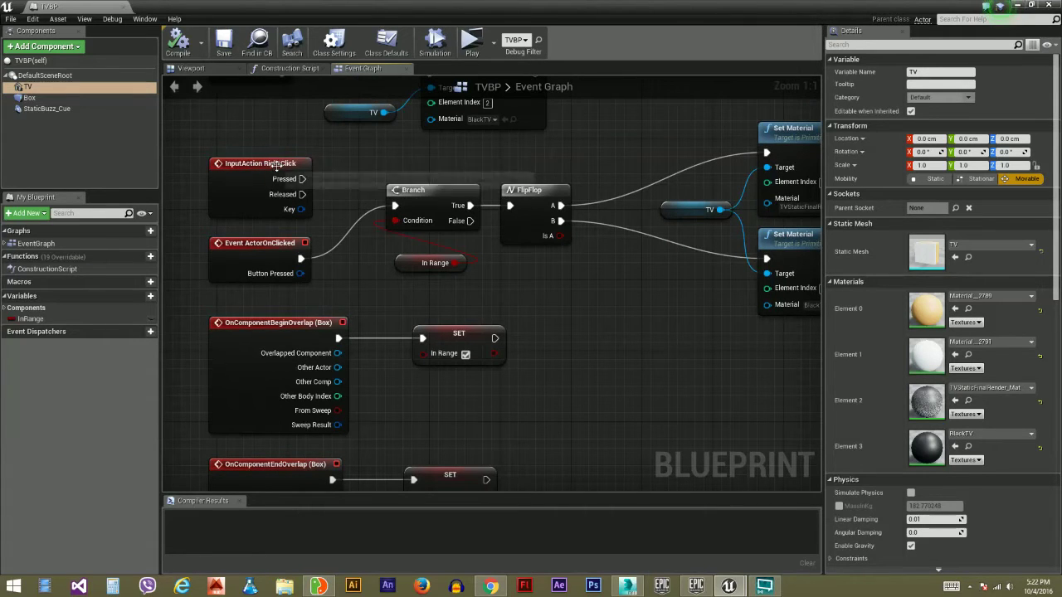
Step: Play the level from the main editor, walk the character up to the television, and stop the game preview
left_click(1019, 7)
left_click(531, 46)
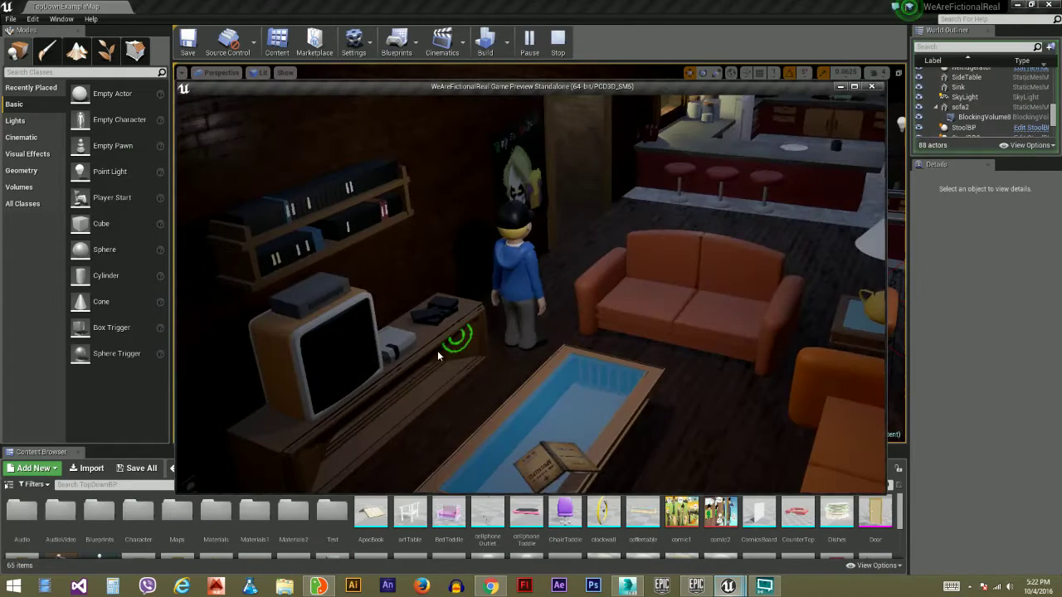
left_click(422, 446)
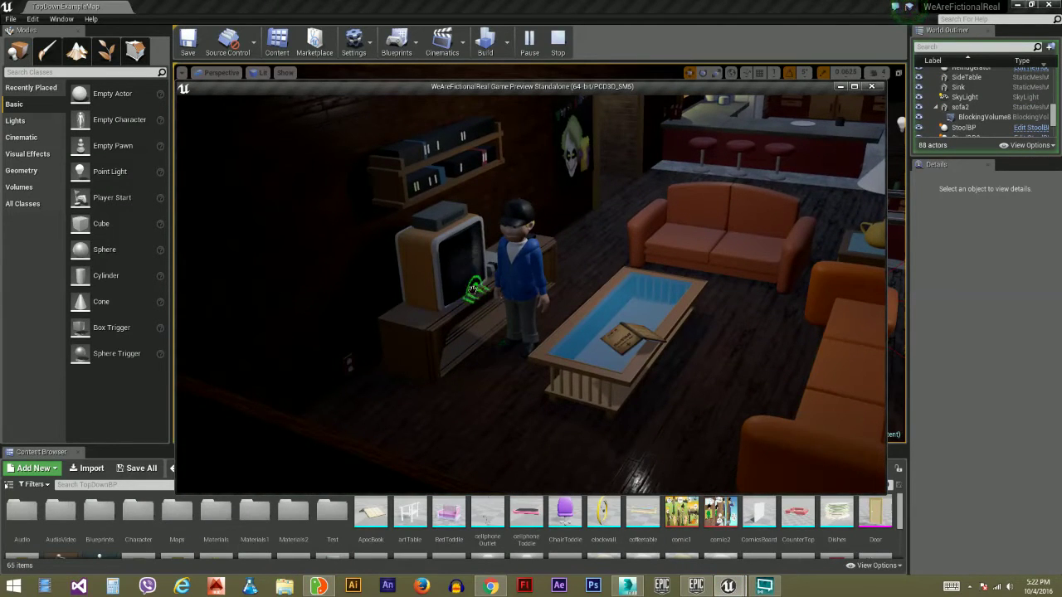
left_click(558, 38)
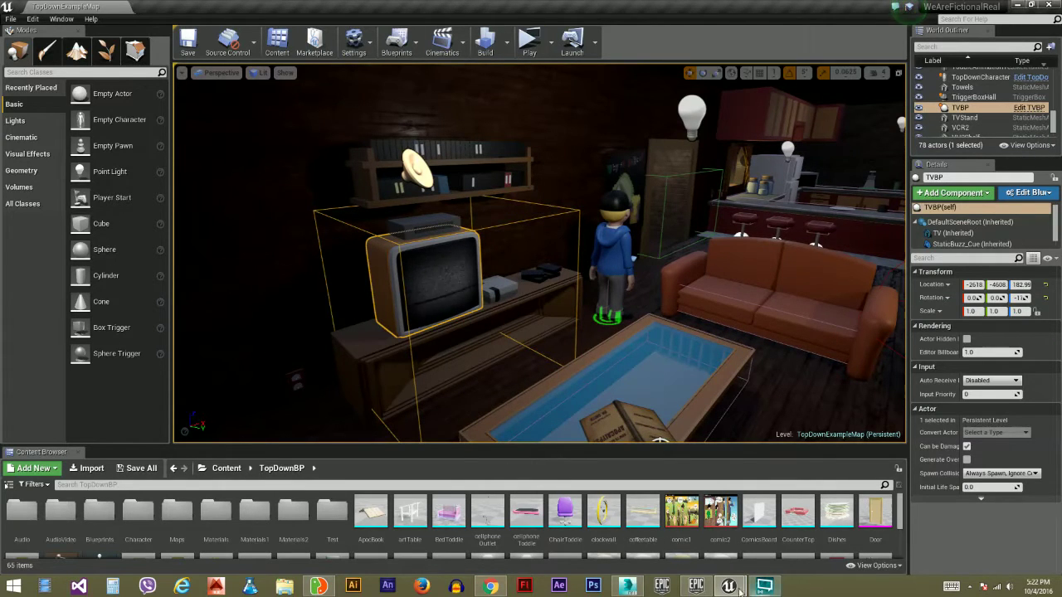
Step: Back in the TVBP event graph, delete the InputAction RightClick event and line up Event ActorOnClicked with the Branch node
mouse_move(728, 585)
left_click(777, 535)
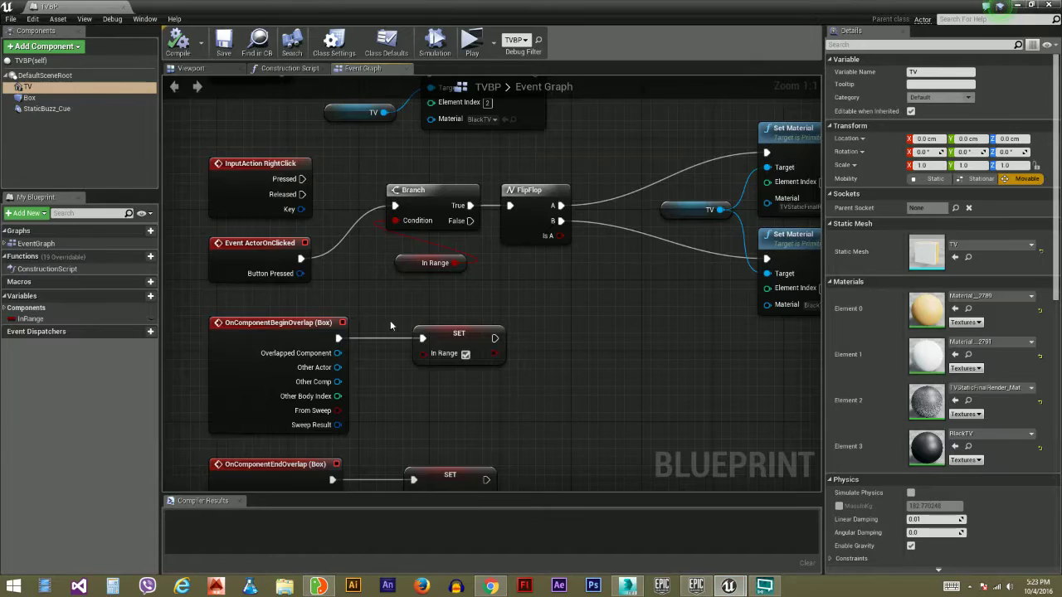
right_click_drag(362, 265, 407, 296)
left_click_drag(307, 273, 278, 282)
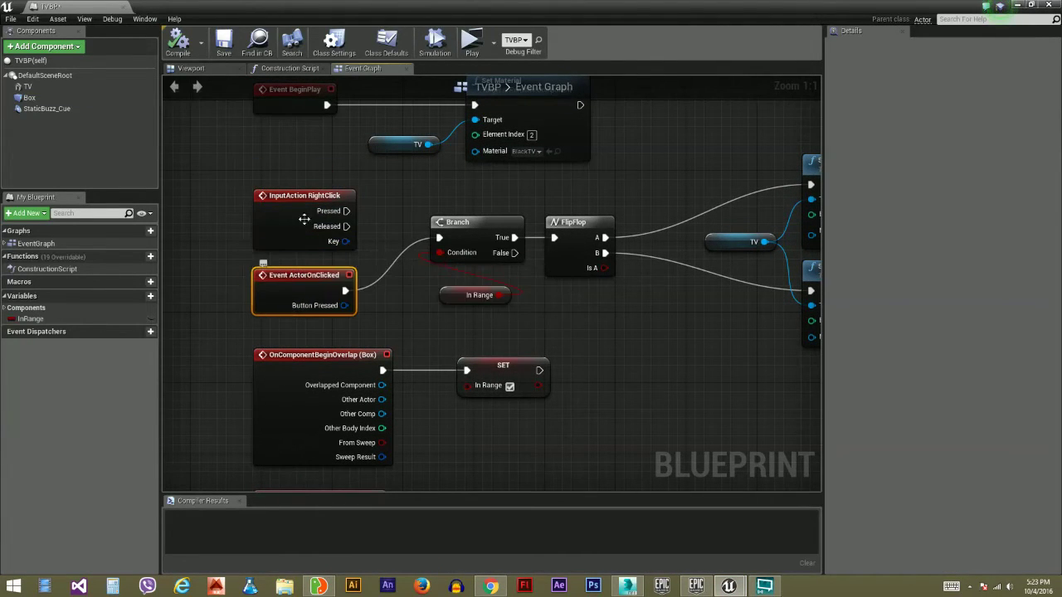
left_click_drag(304, 202, 214, 193)
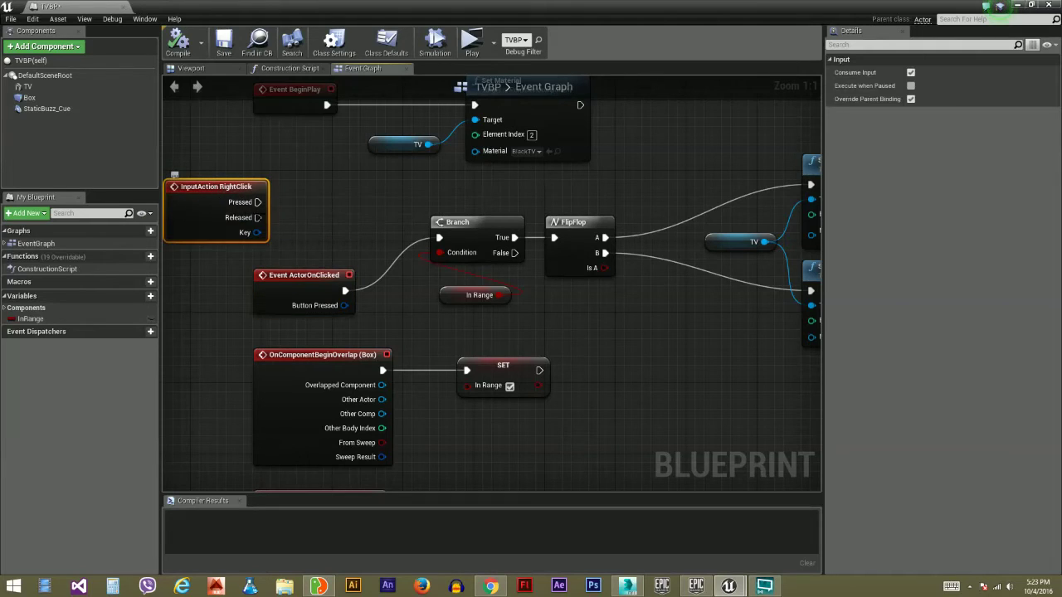
key("Delete")
left_click_drag(306, 276, 312, 238)
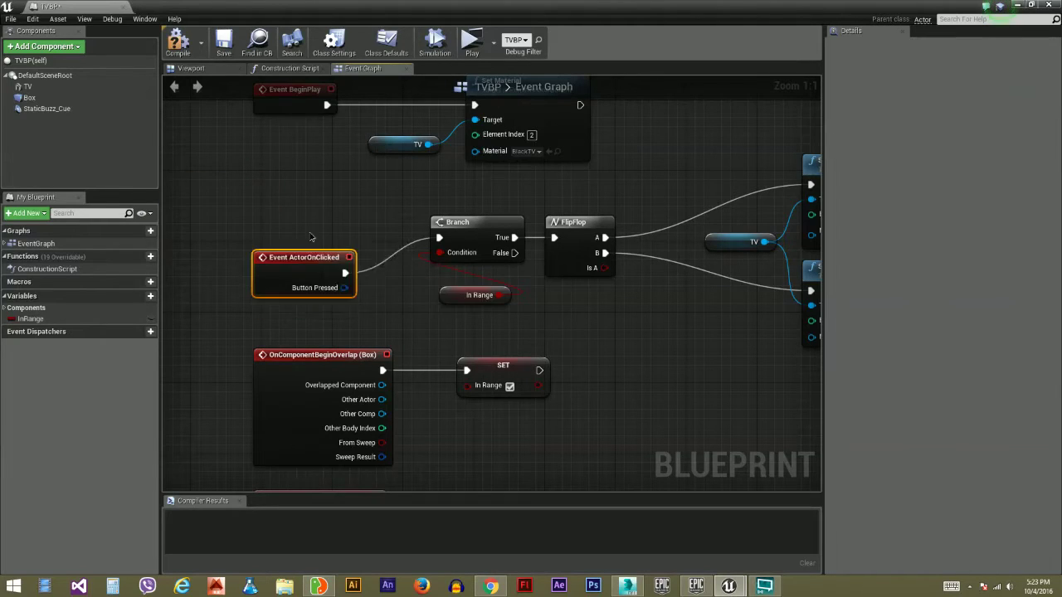
Step: Search the blueprint actions for "event mouse click", choose Event ActorOnClicked, and line up its node with the Branch node
right_click(290, 310)
type("even")
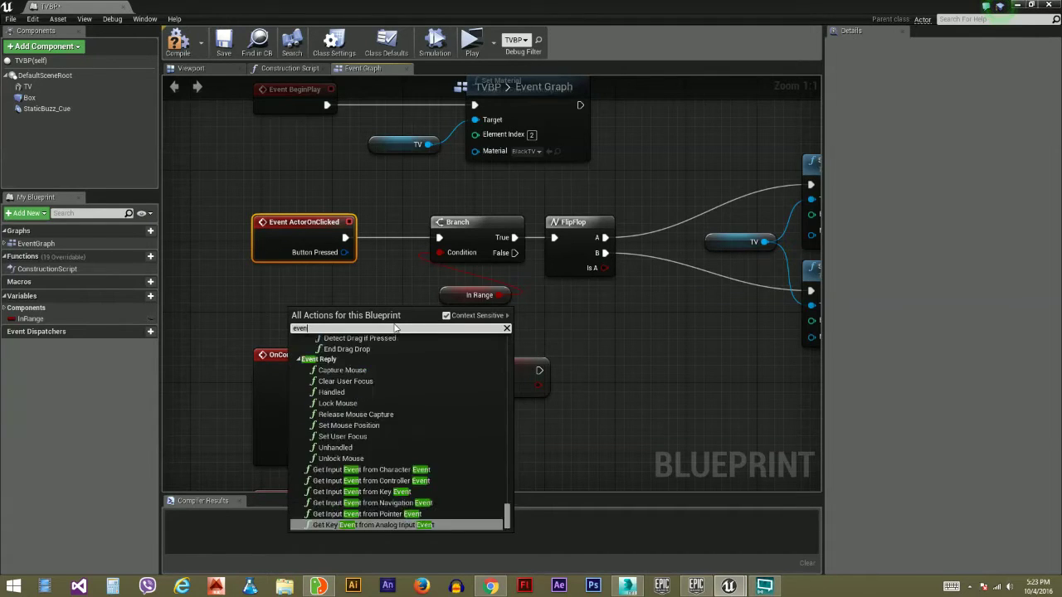
type("t mouse click")
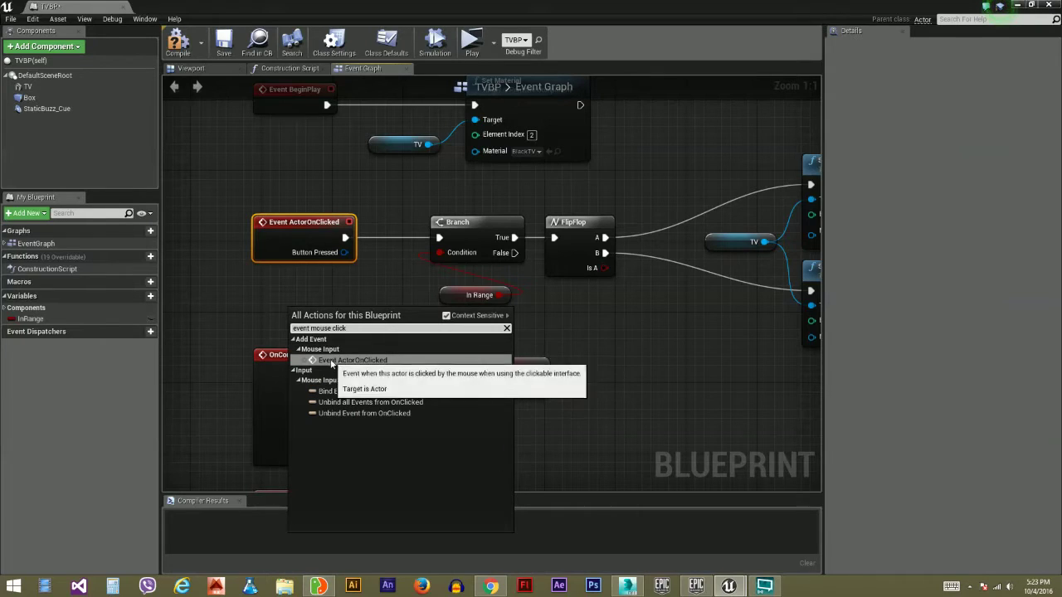
left_click(371, 360)
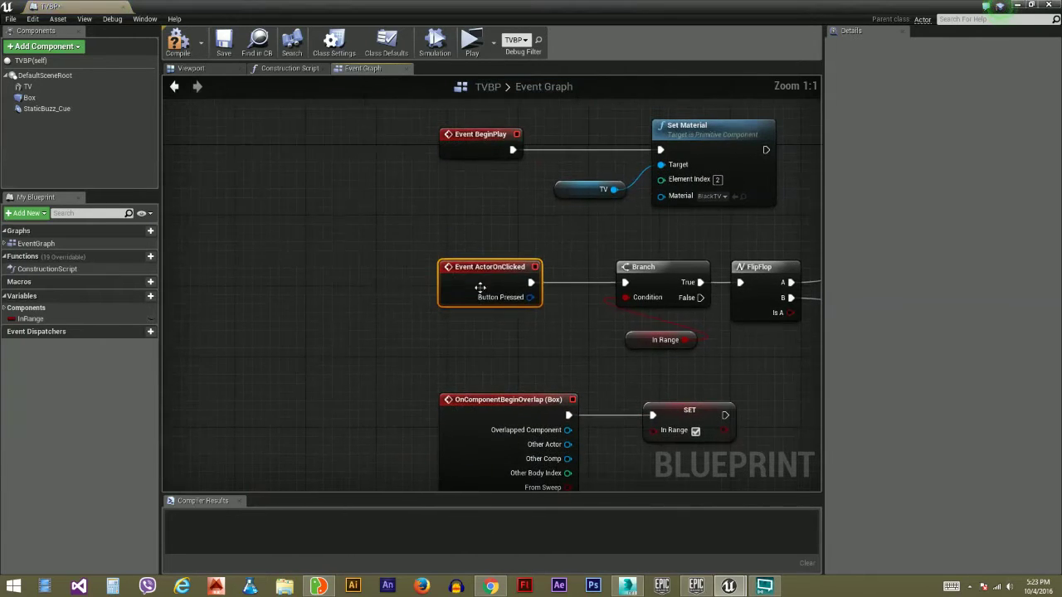
right_click_drag(524, 335, 432, 330)
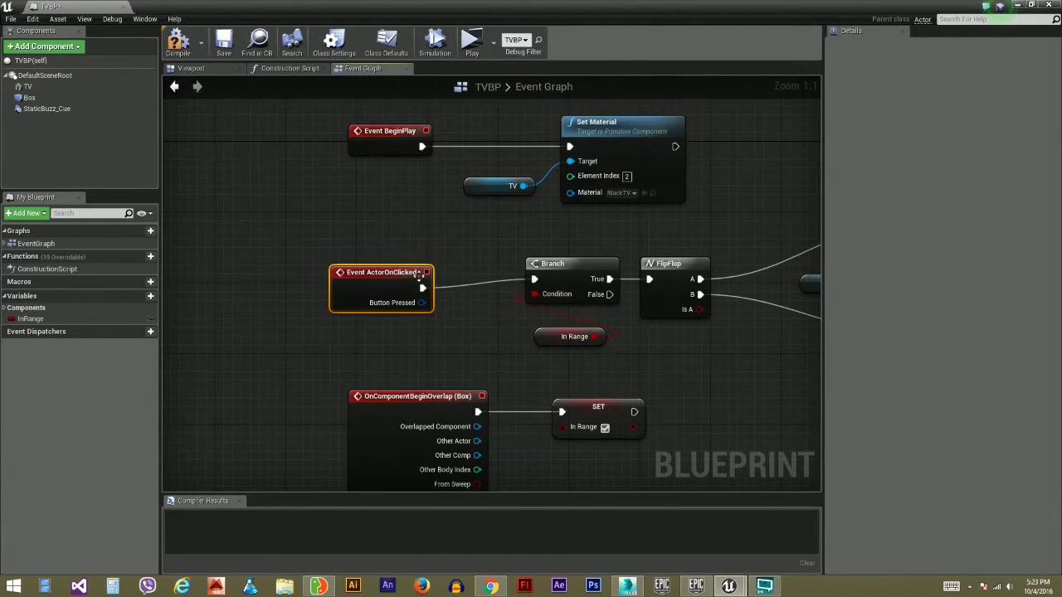
left_click_drag(400, 270, 424, 266)
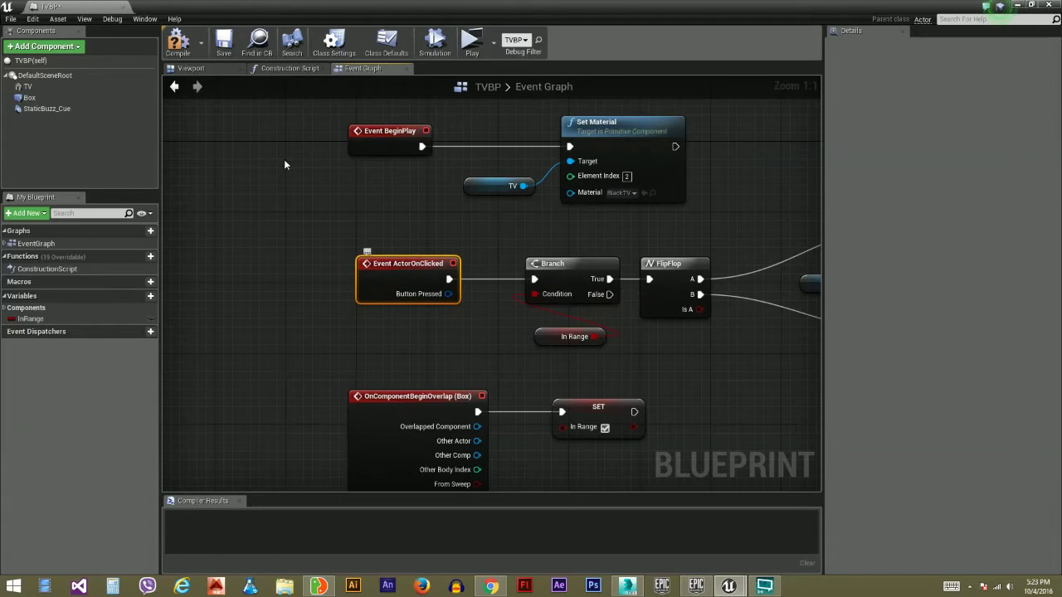
Step: Select the TV mesh in the blueprint's 3D view to check its materials, and return to the event graph
left_click(213, 68)
right_click_drag(587, 301, 446, 287)
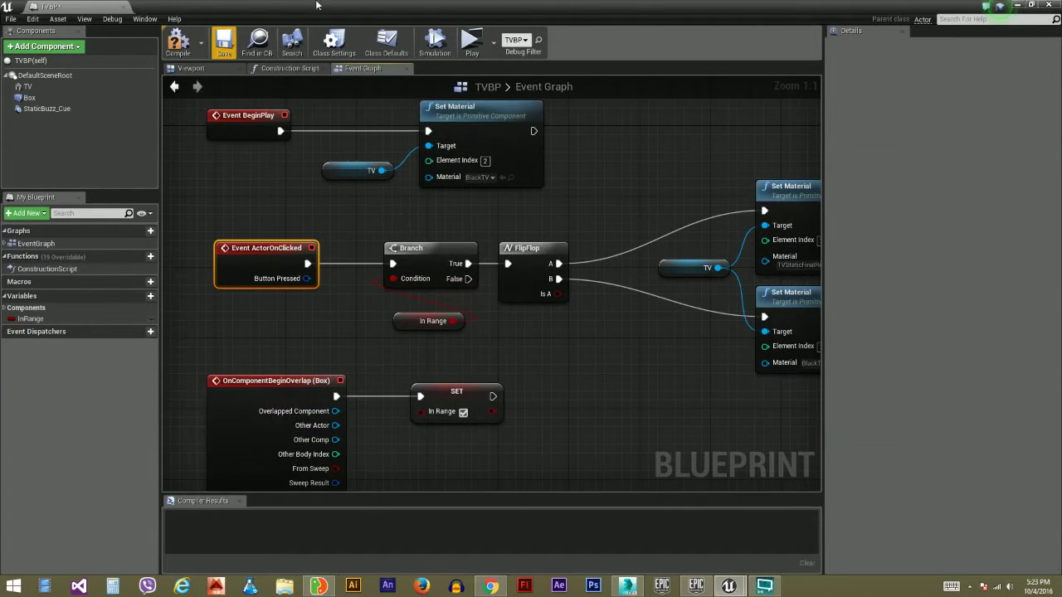
left_click(205, 67)
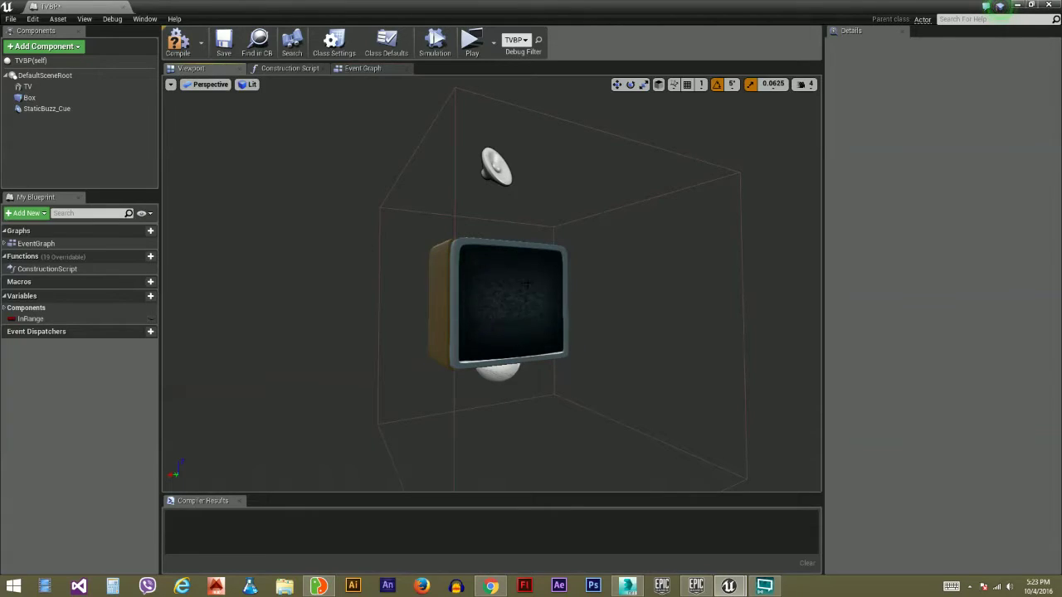
left_click(528, 307)
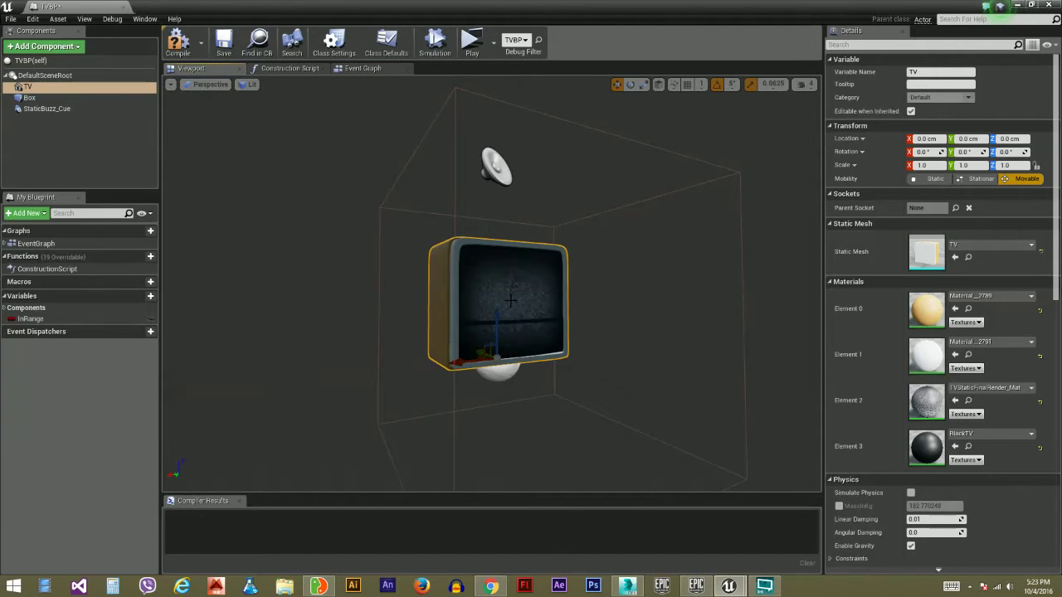
left_click(376, 68)
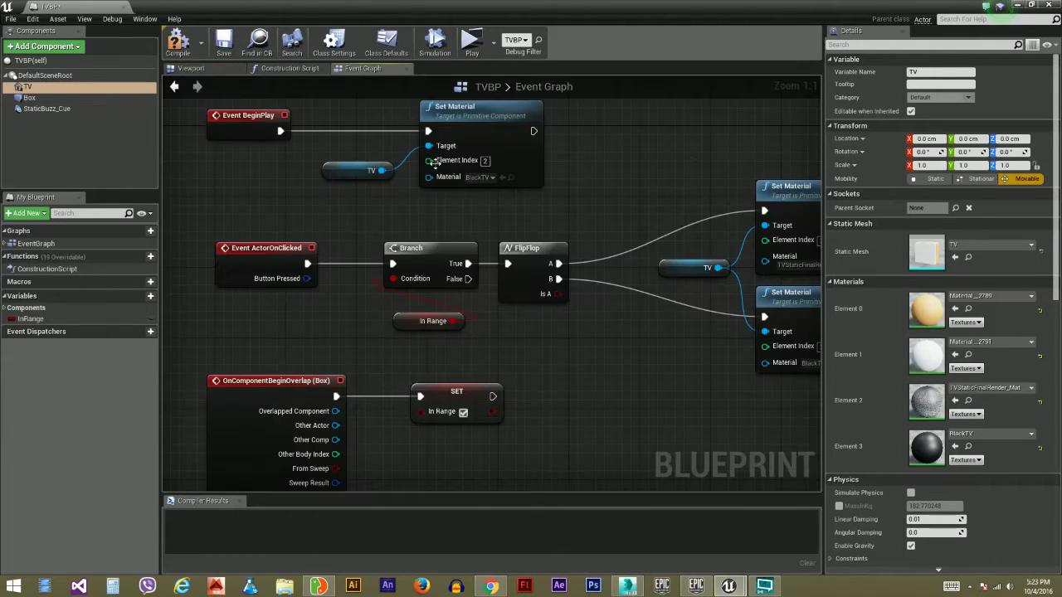
right_click_drag(542, 276, 495, 282)
scroll(496, 282, "down", 1)
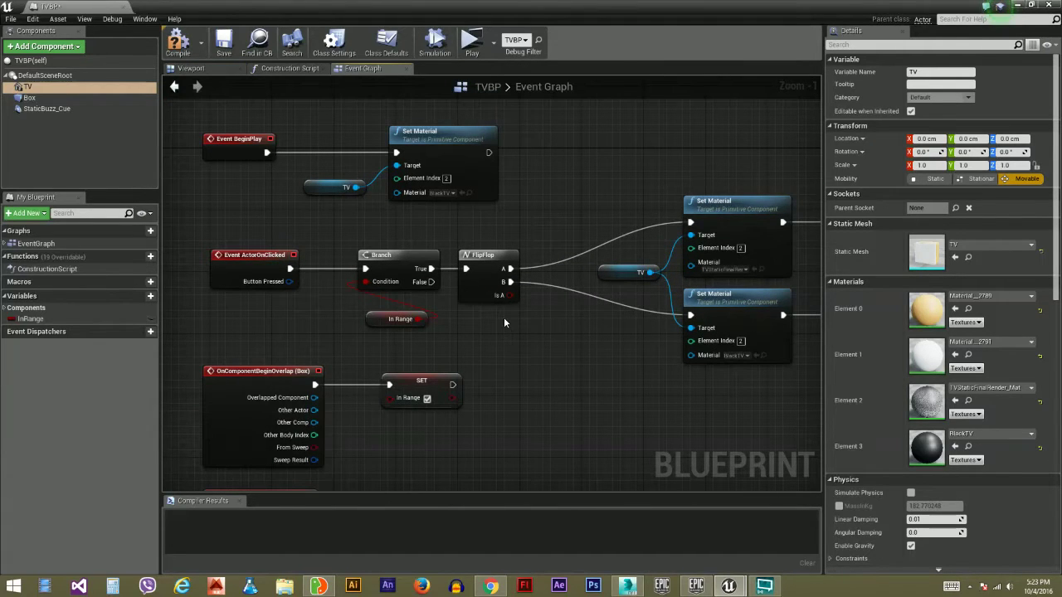
Step: Switch to faceshift studio and 3ds Max for a look, and return to the TVBP blueprint in Unreal Engine
left_click(318, 586)
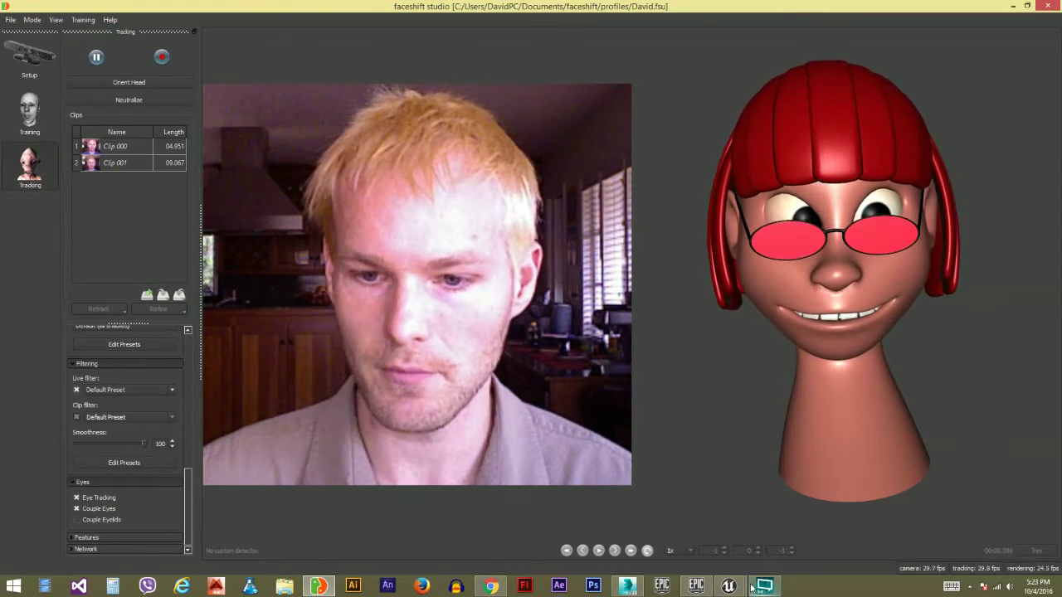
left_click(632, 586)
mouse_move(728, 587)
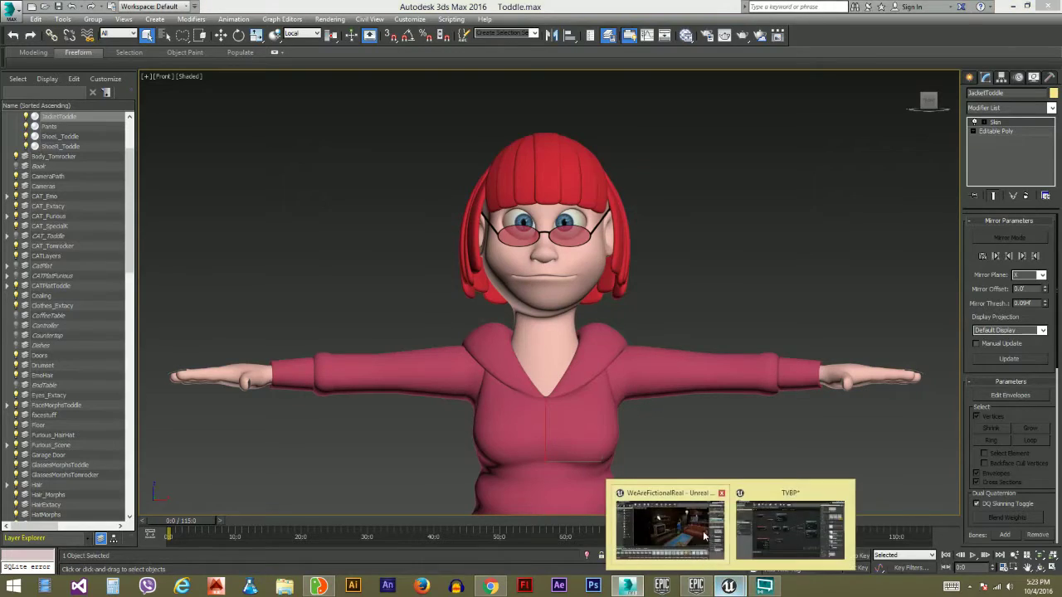
left_click(743, 519)
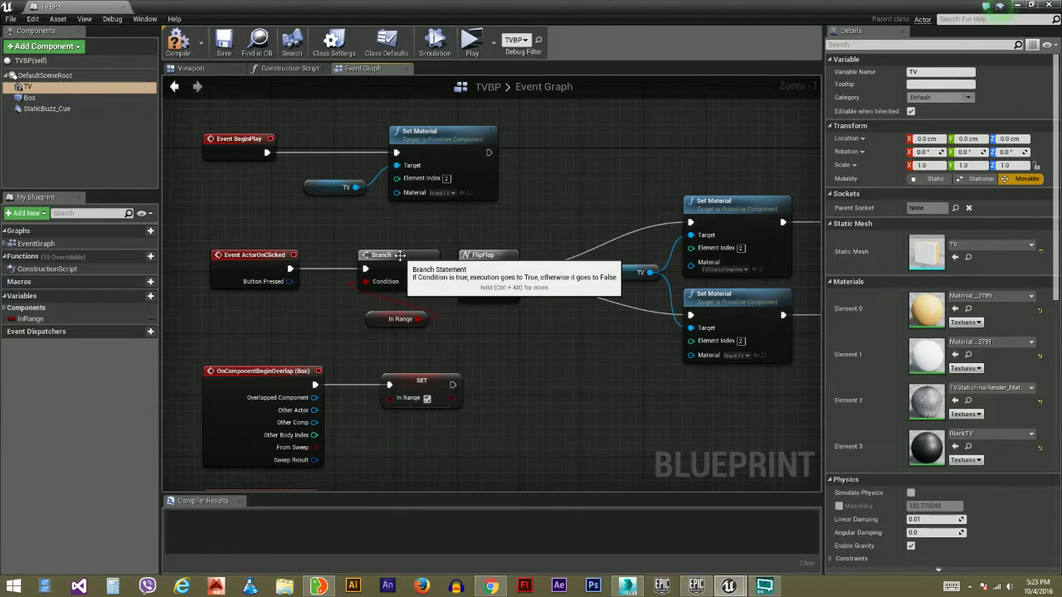
Step: Add an extra Branch node in the empty area below the FlipFlop node and delete it again
key("b")
left_click(529, 359)
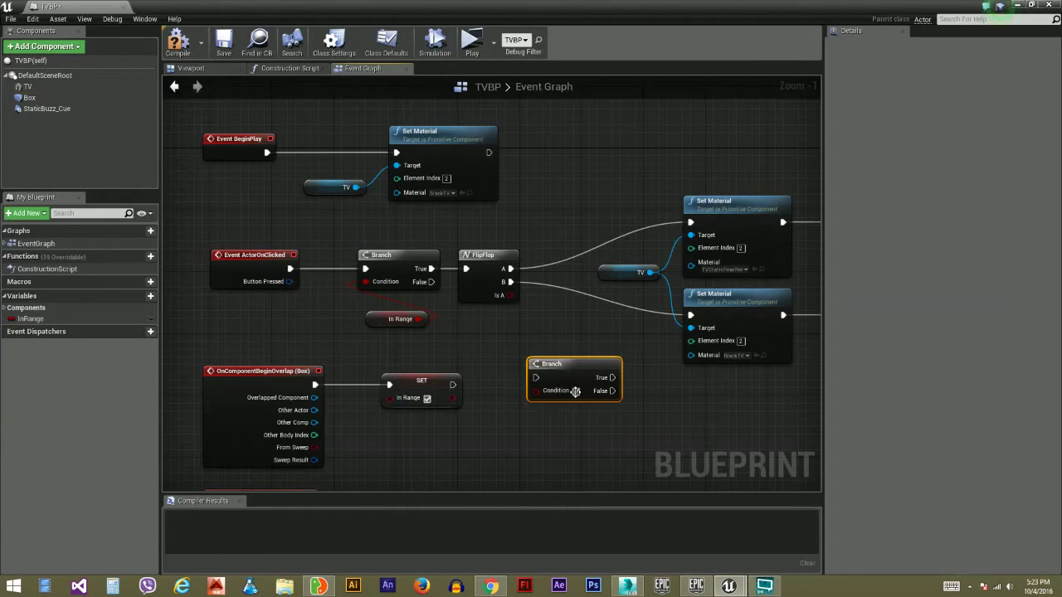
left_click_drag(559, 359, 522, 339)
key("Delete")
Step: Select the In Range node below the Branch node and inspect its variable details
left_click(377, 319)
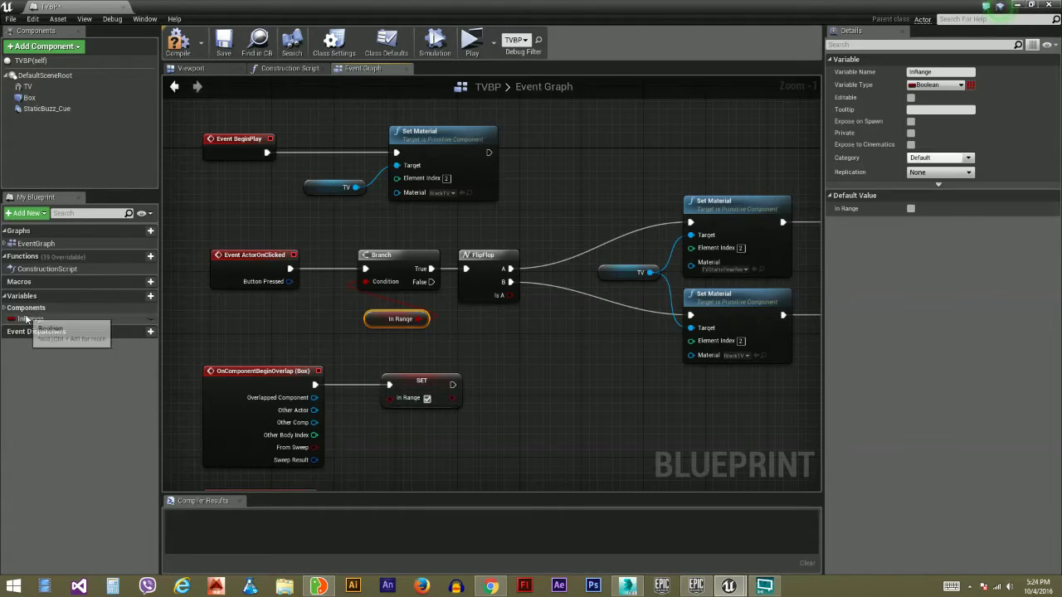
right_click_drag(420, 346, 447, 350)
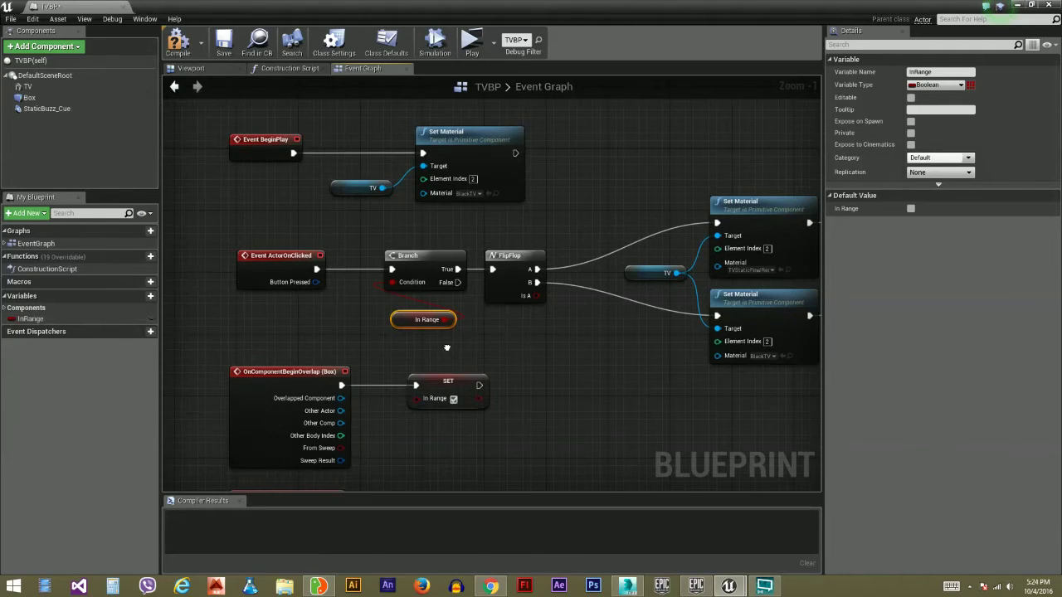
scroll(437, 351, "up", 1)
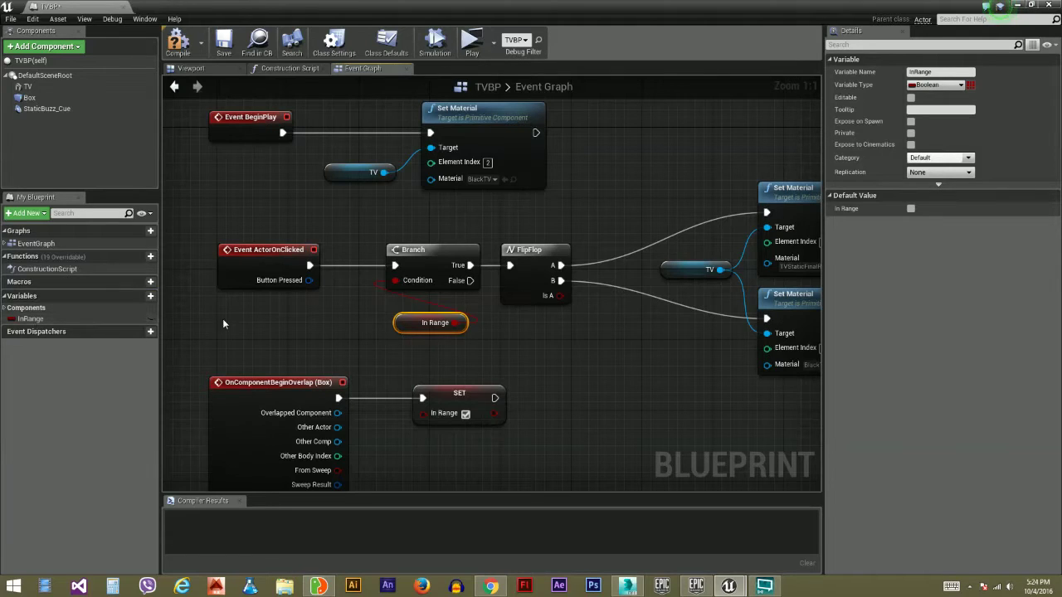
Step: Add a new Boolean variable, look through the available variable types, and delete the variable again
left_click(143, 296)
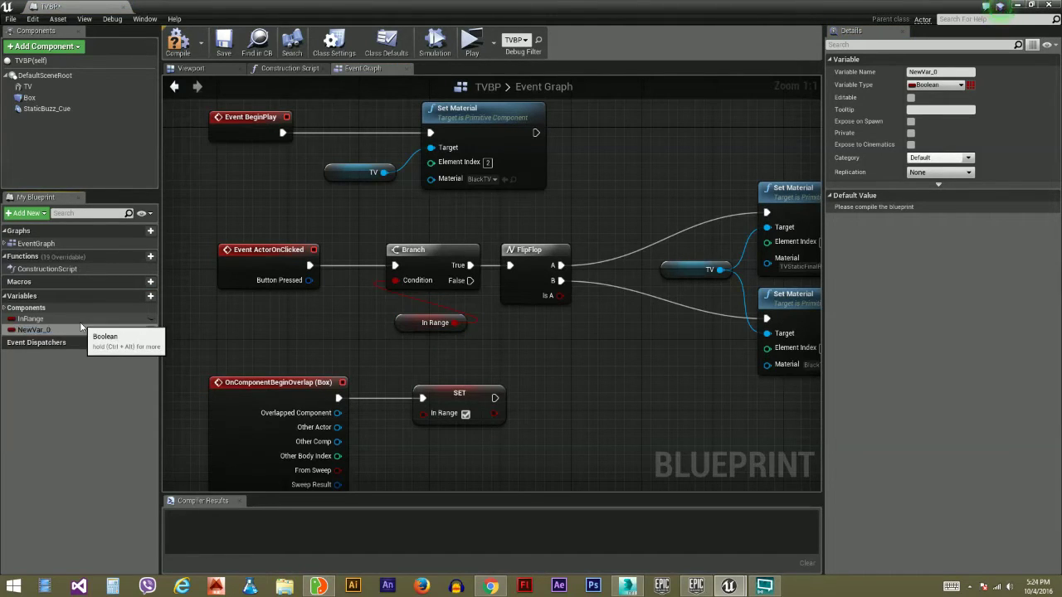
left_click(82, 329)
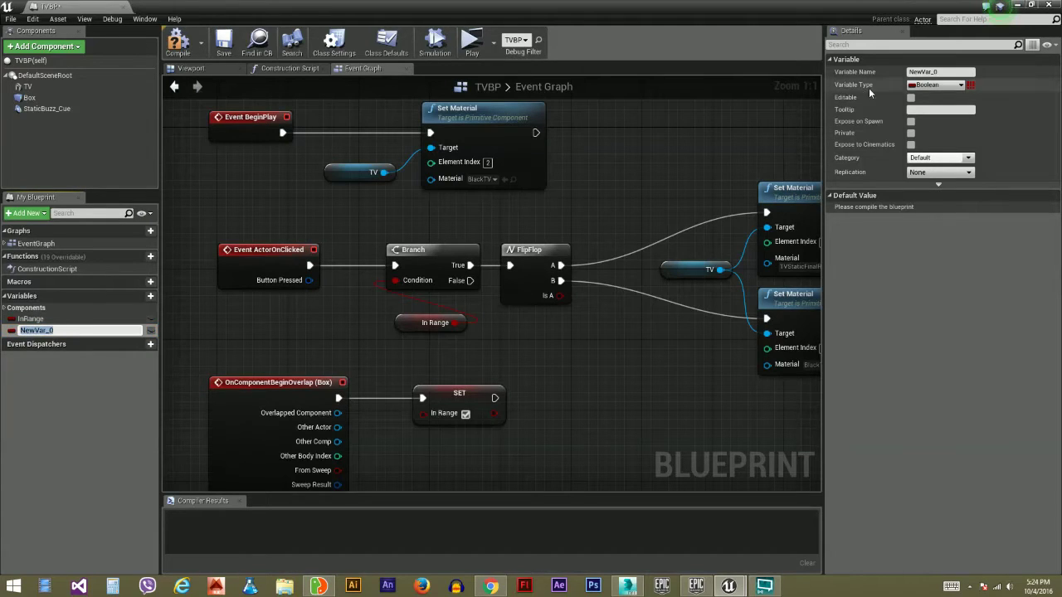
left_click(921, 85)
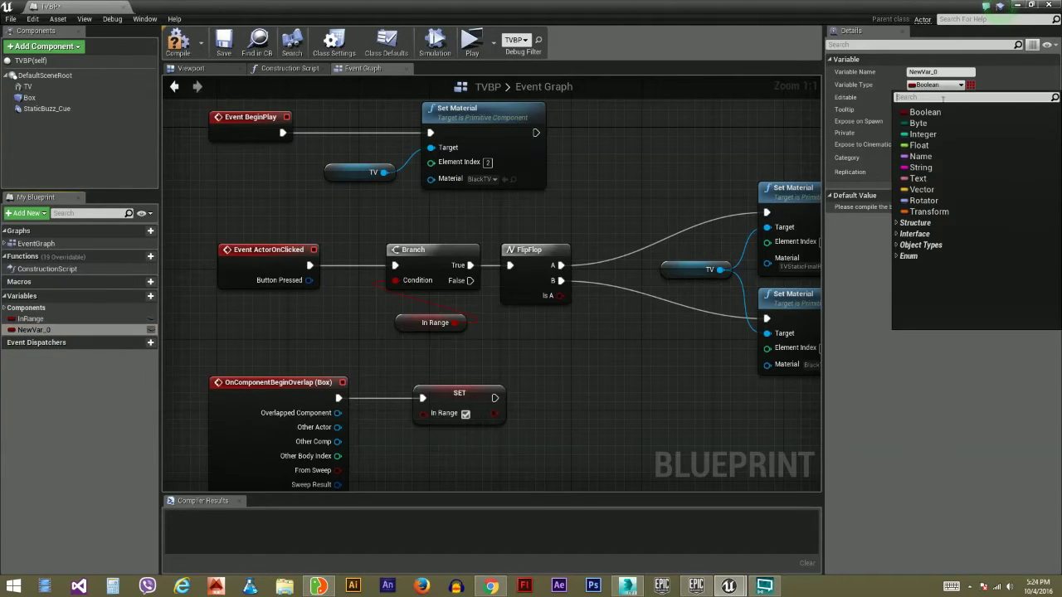
left_click(932, 84)
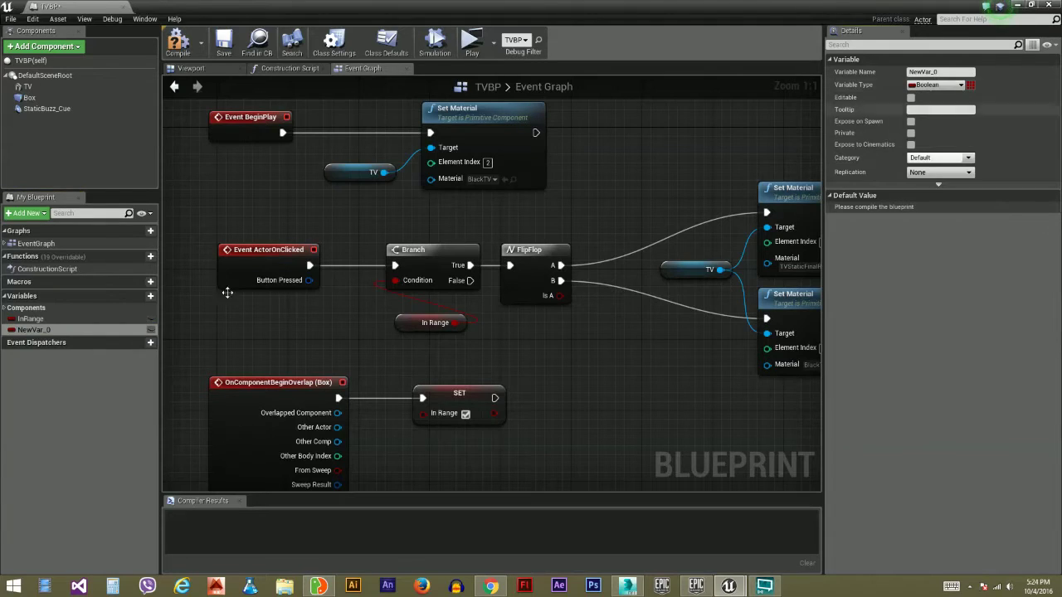
left_click(55, 332)
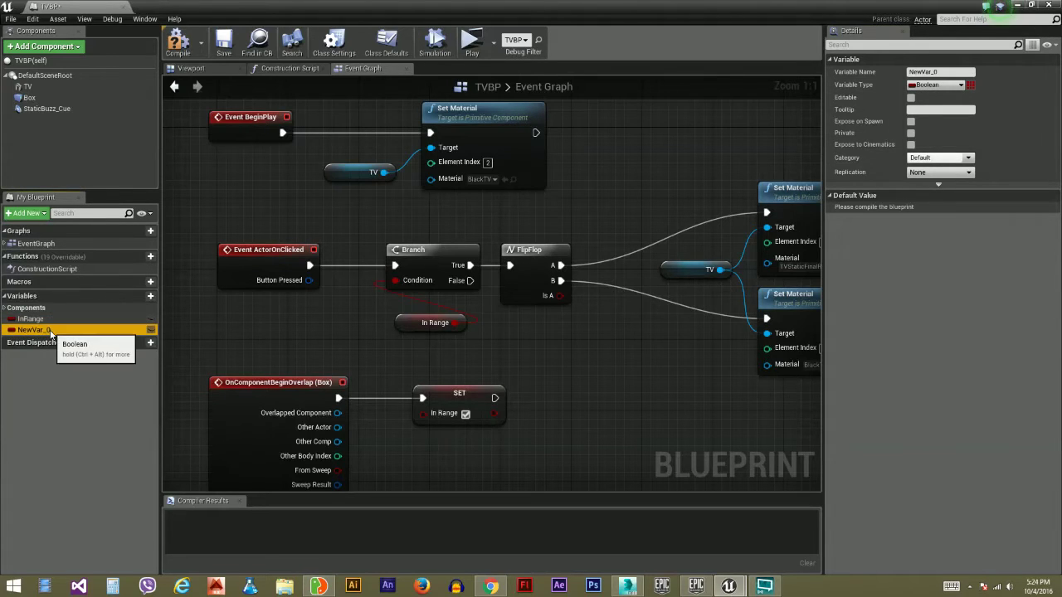
key("Delete")
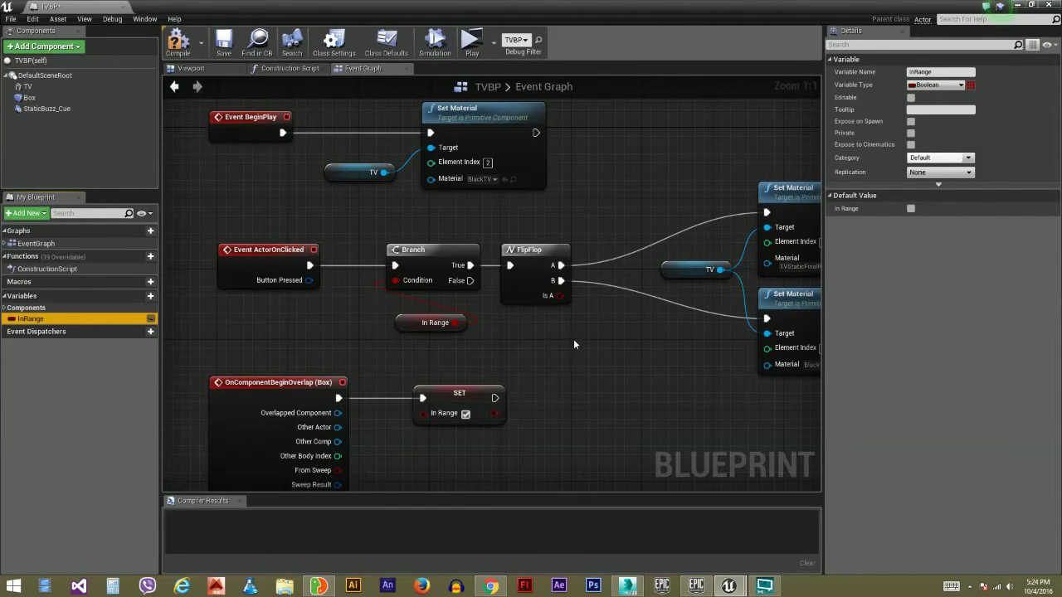
Step: Examine the FlipFlop node and how its A and B outputs connect to the two Set Material nodes
right_click_drag(574, 338, 497, 353)
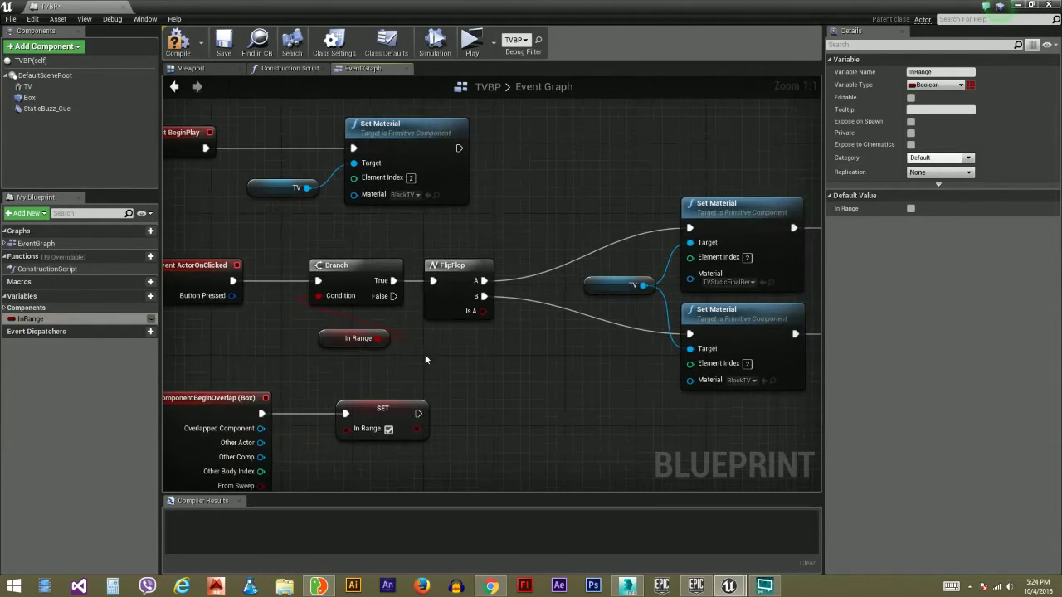
left_click(459, 267)
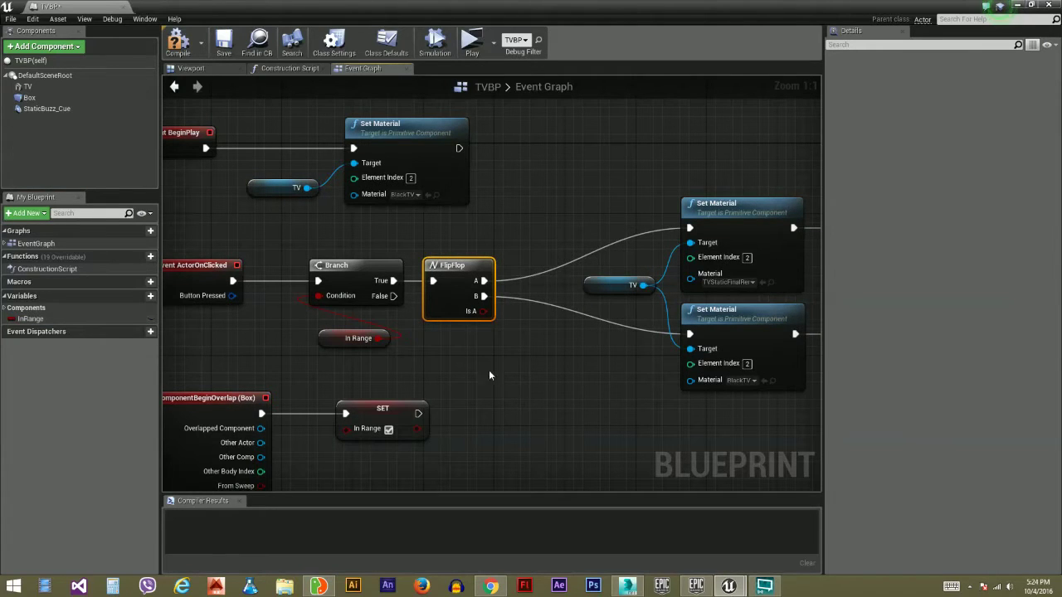
right_click_drag(303, 258, 260, 265)
right_click_drag(436, 228, 406, 255)
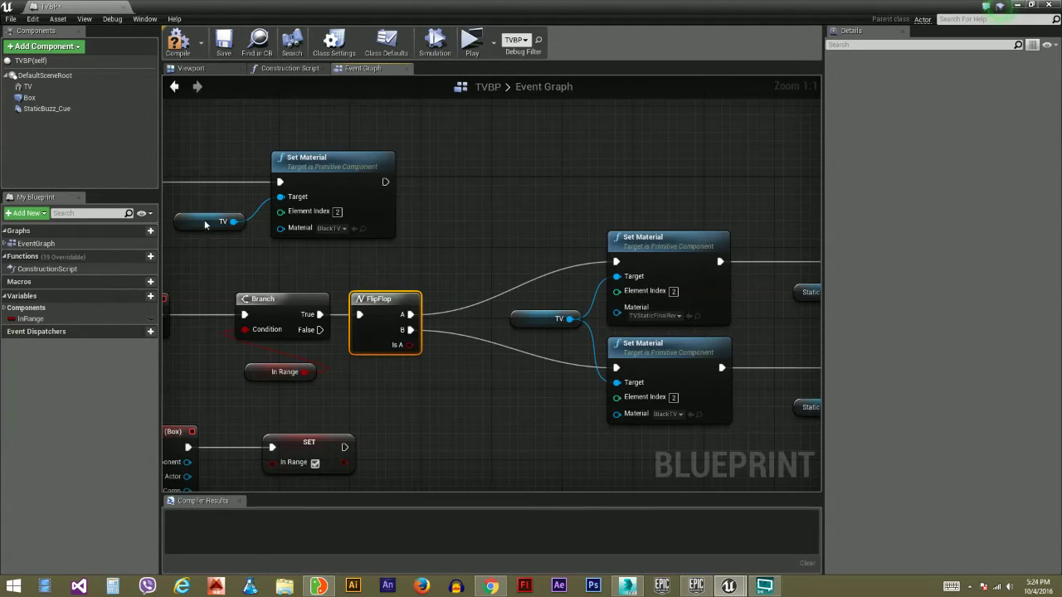
right_click_drag(500, 355, 518, 284)
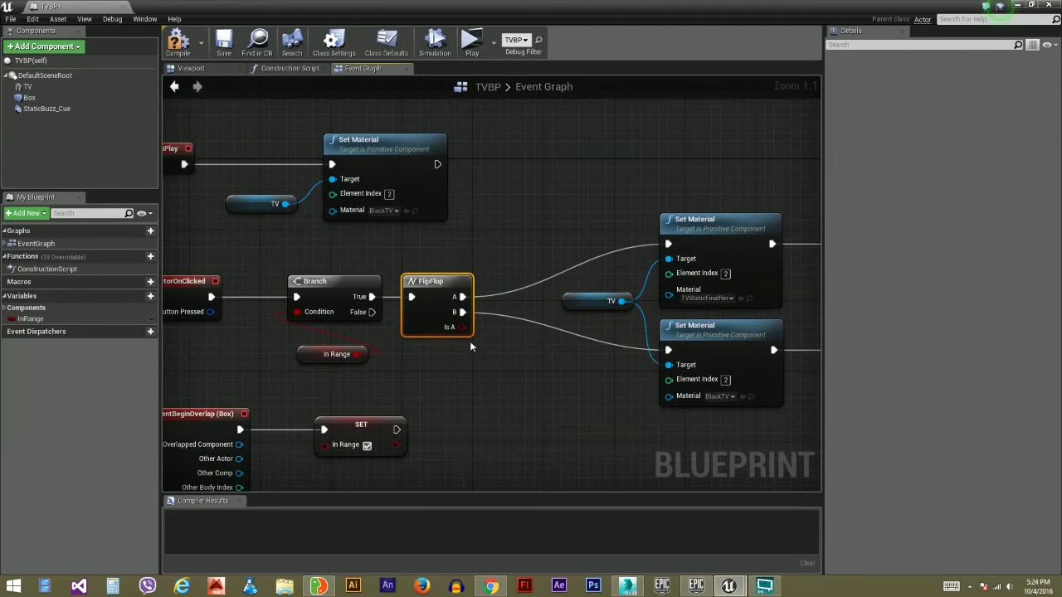
right_click_drag(529, 361, 375, 322)
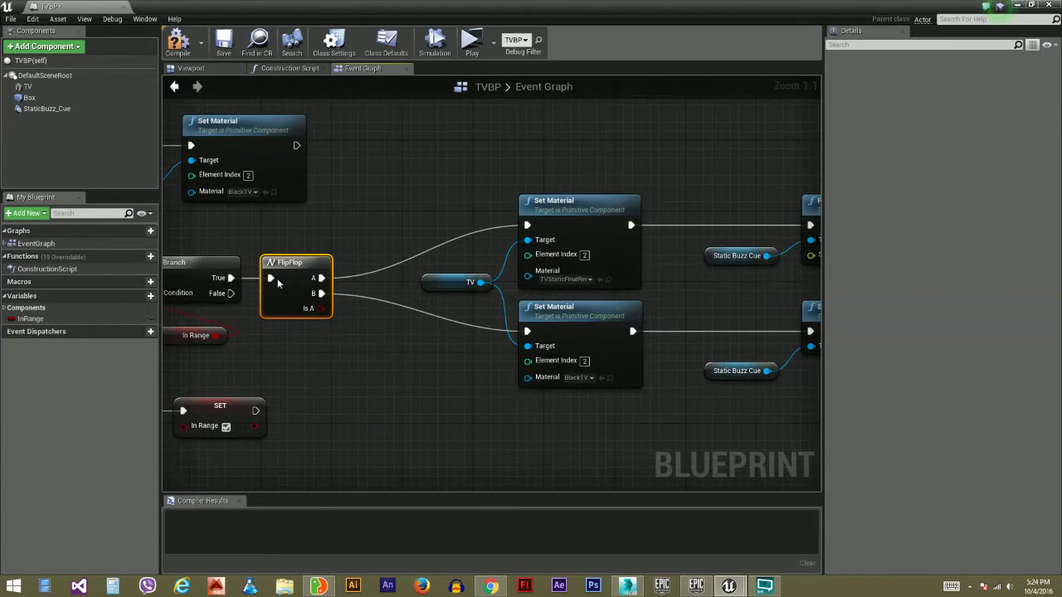
right_click_drag(454, 198, 429, 209)
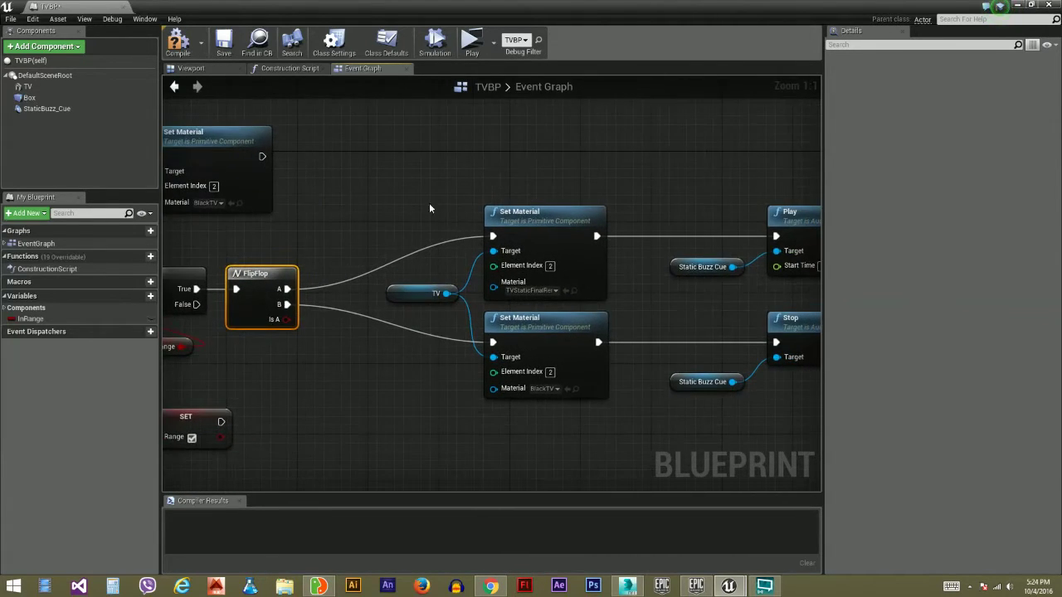
Step: Examine the Set Material nodes driven by the FlipFlop and the Play and Stop nodes targeting Static Buzz Cue
left_click(537, 215)
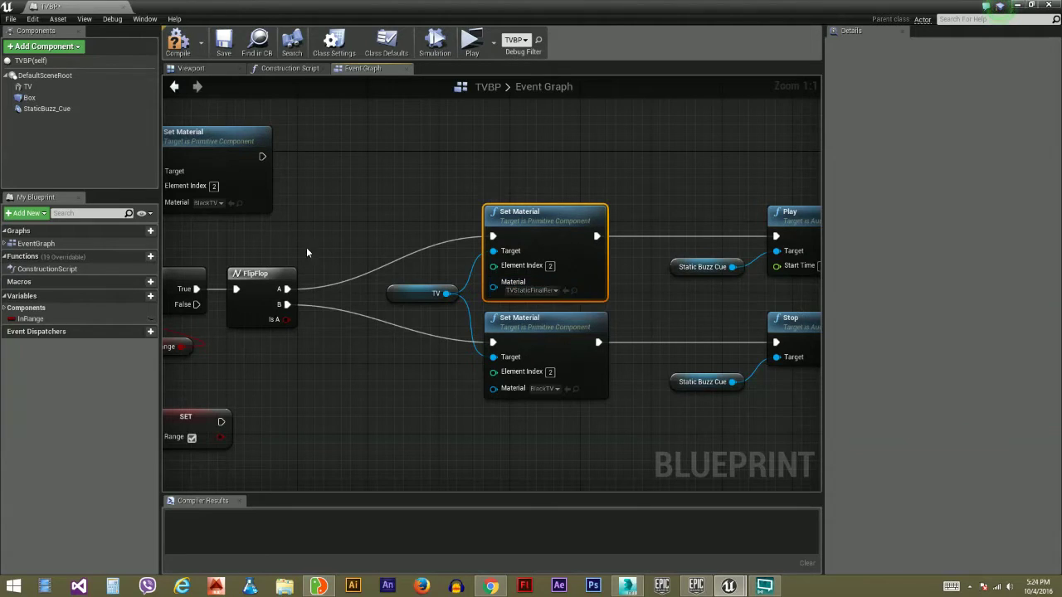
right_click_drag(622, 267, 457, 300)
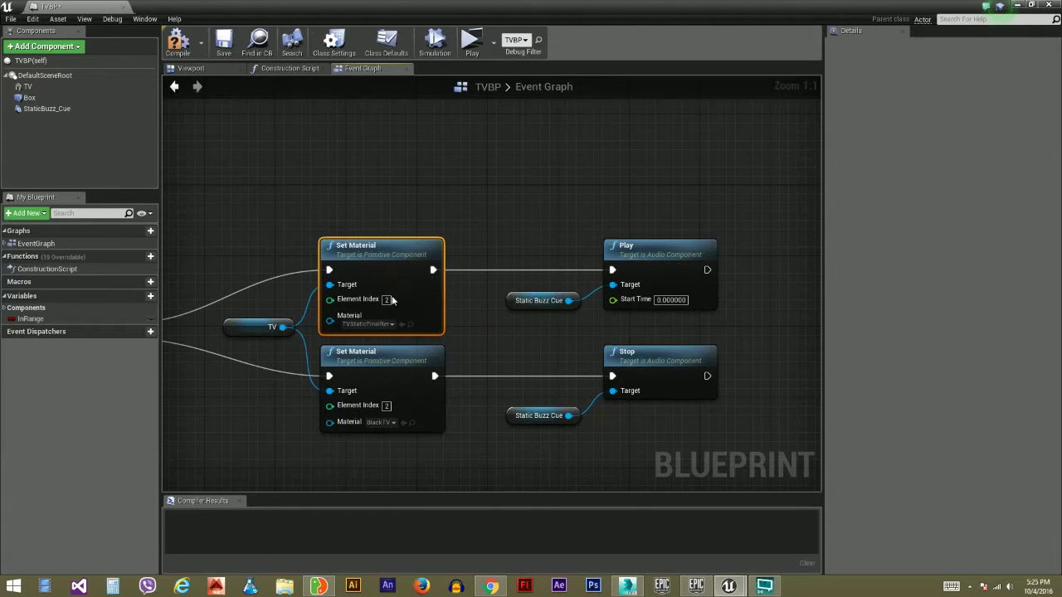
left_click(674, 254)
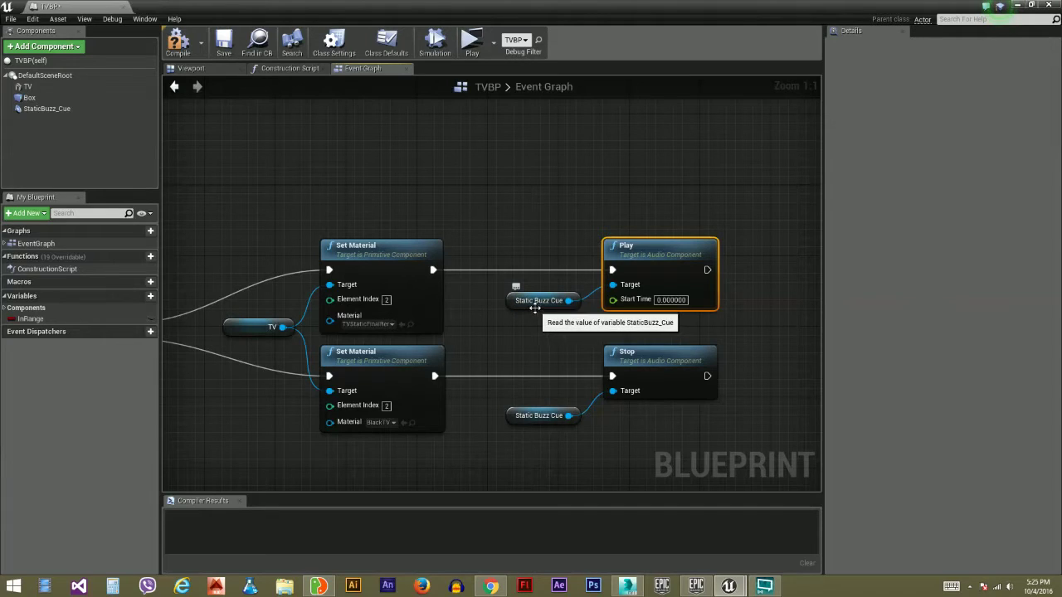
right_click_drag(486, 343, 656, 275)
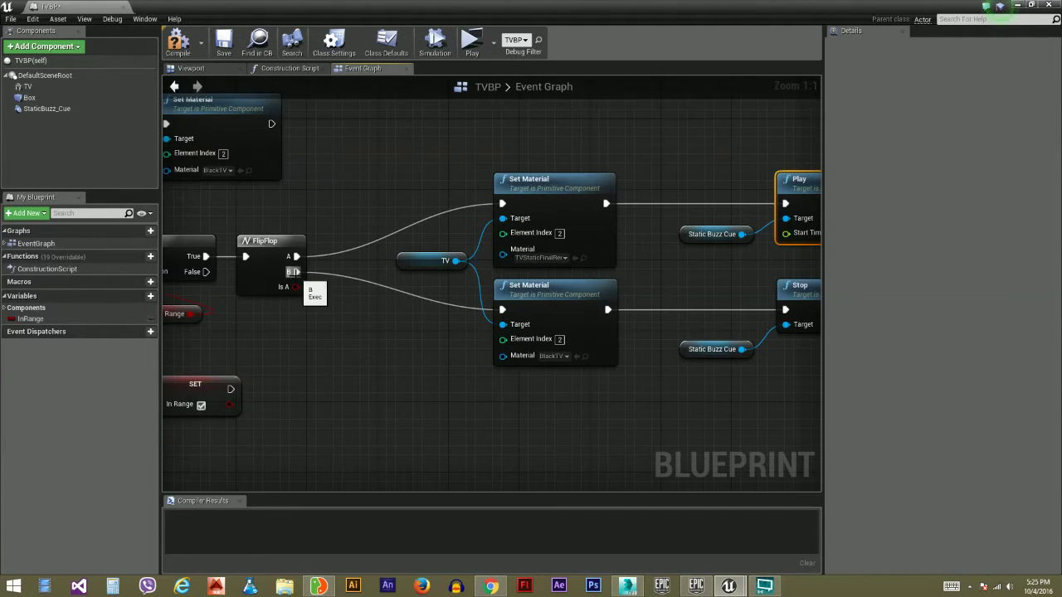
right_click_drag(508, 394, 378, 383)
left_click(431, 286)
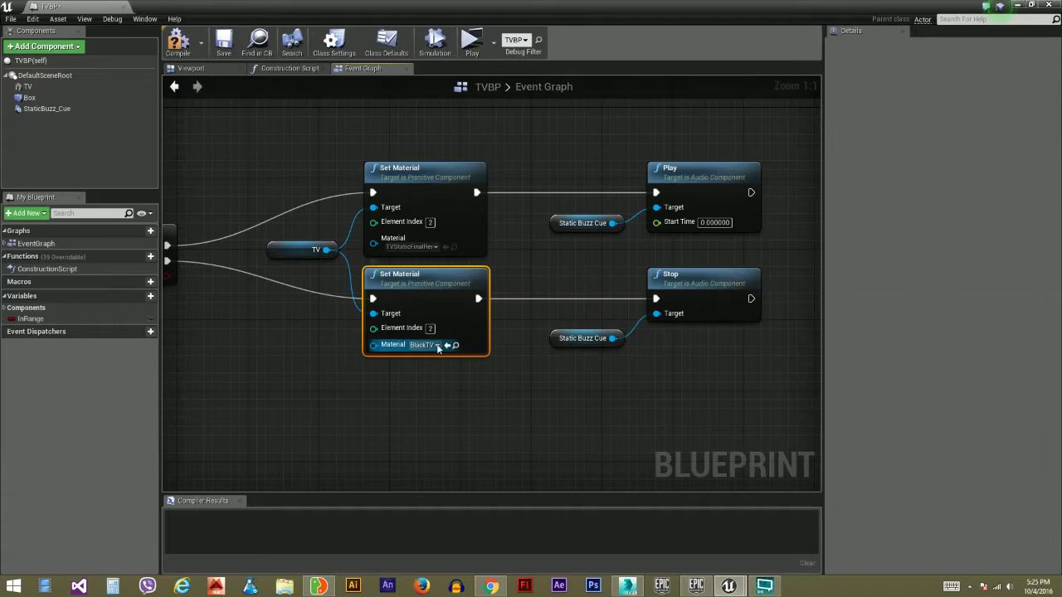
left_click(694, 273)
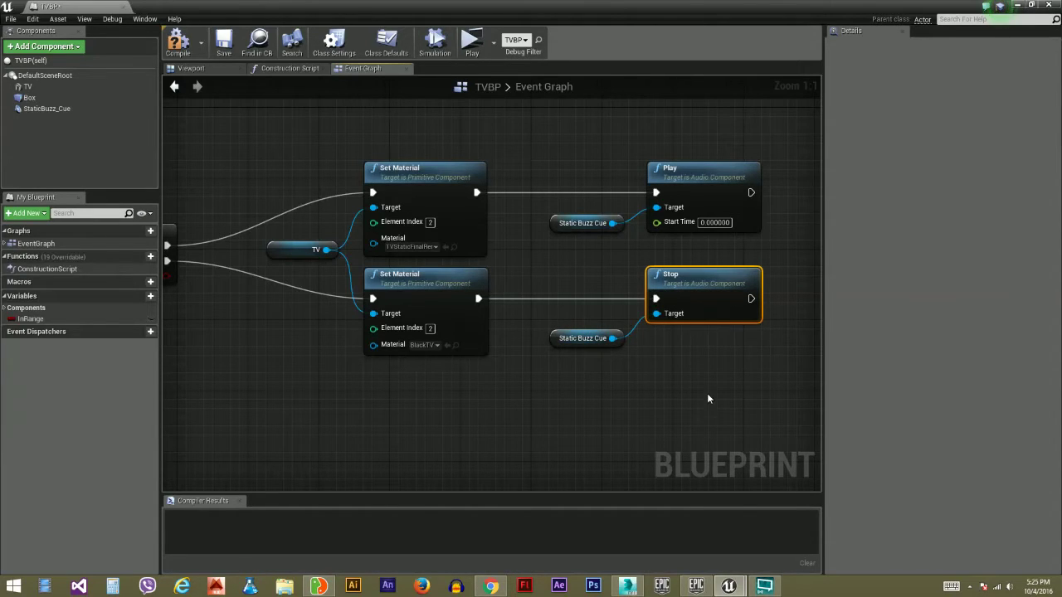
Step: Examine the box's begin and end overlap events, their SET nodes, and the In Range node feeding the Branch condition
right_click_drag(489, 353, 568, 358)
right_click_drag(485, 304, 577, 316)
right_click_drag(284, 363, 425, 242)
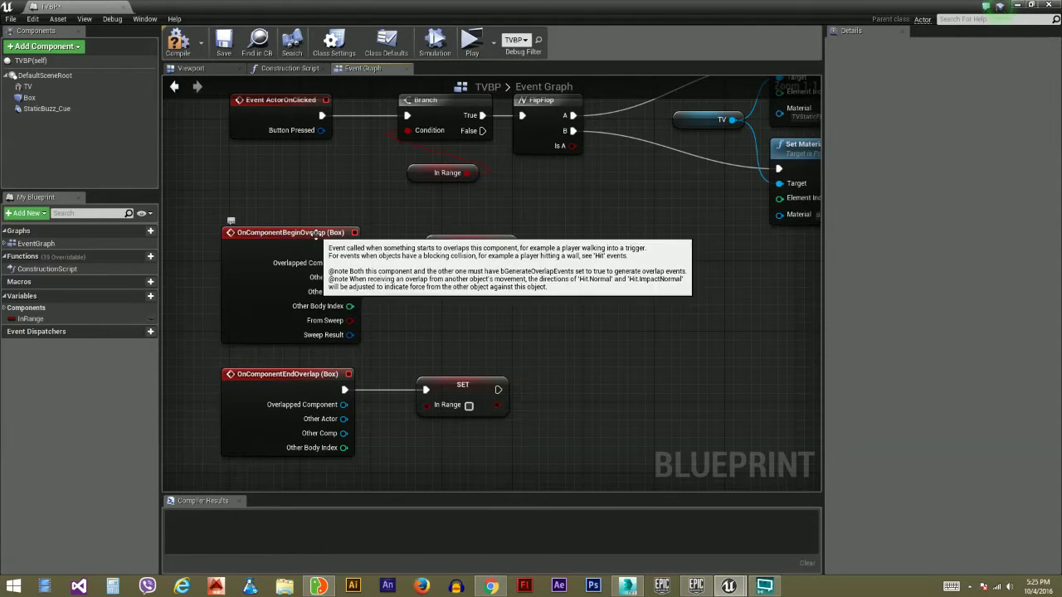
right_click_drag(395, 237, 391, 285)
left_click_drag(252, 268, 497, 452)
left_click(645, 355)
left_click_drag(406, 218, 376, 219)
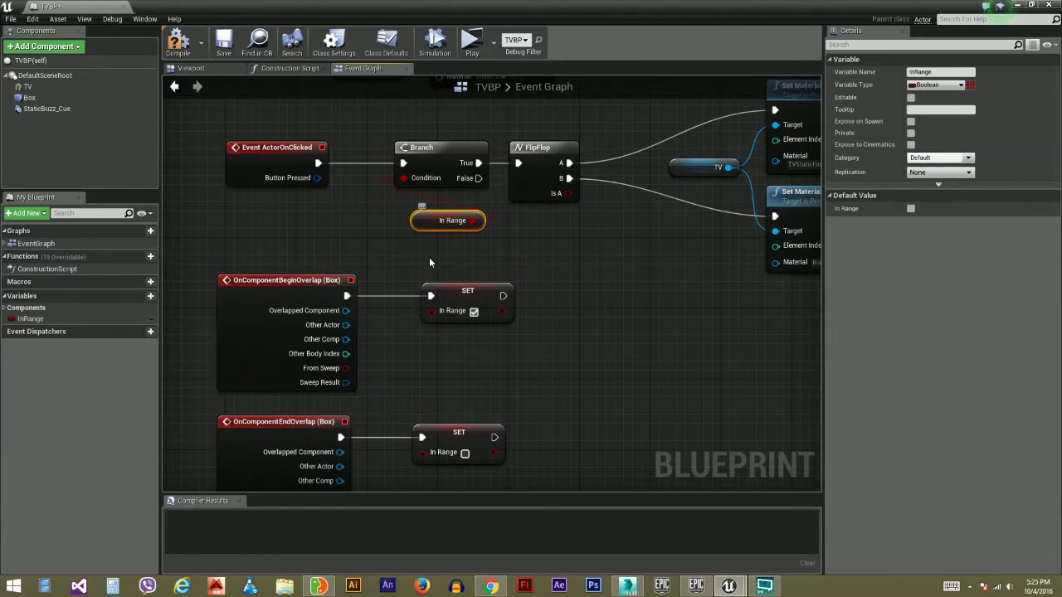
right_click_drag(549, 194, 517, 268)
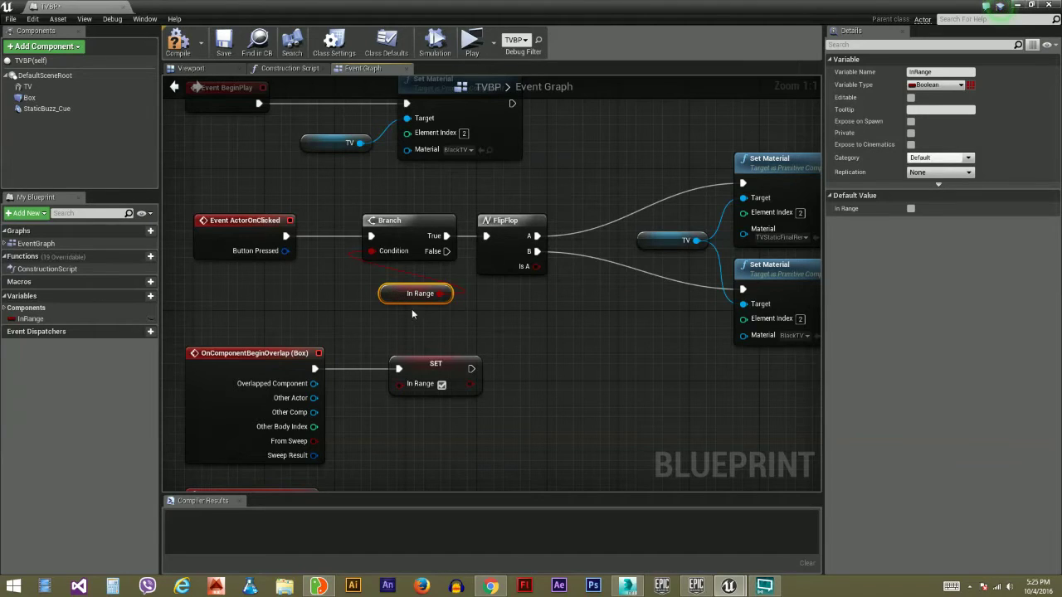
right_click_drag(477, 337, 540, 207)
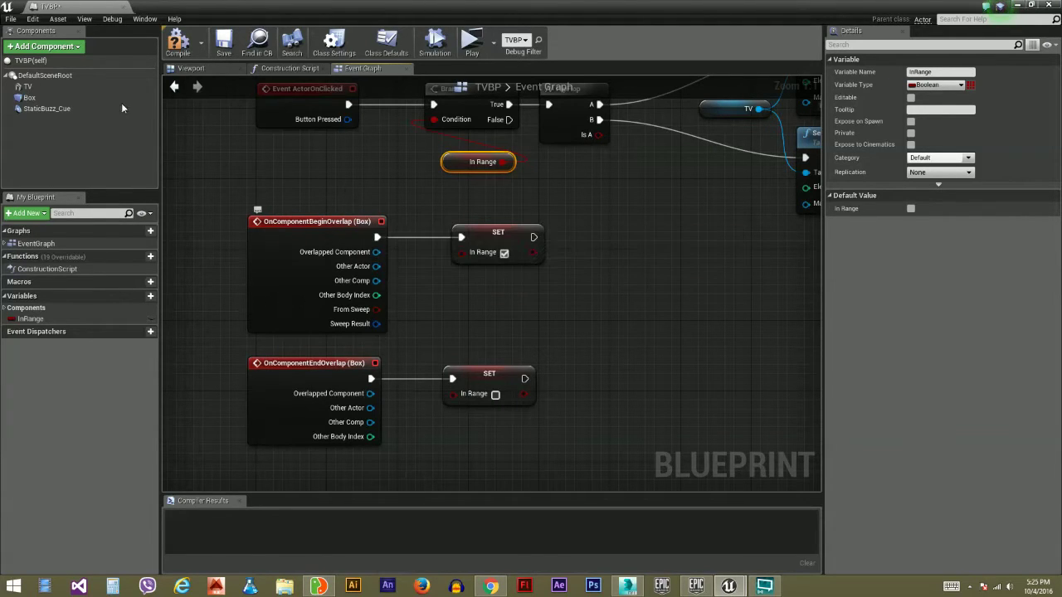
Step: Inspect the Box, TV and StaticBuzz_Cue components in the blueprint's 3D view, ending with the Box trigger volume selected
left_click(29, 98)
left_click(187, 68)
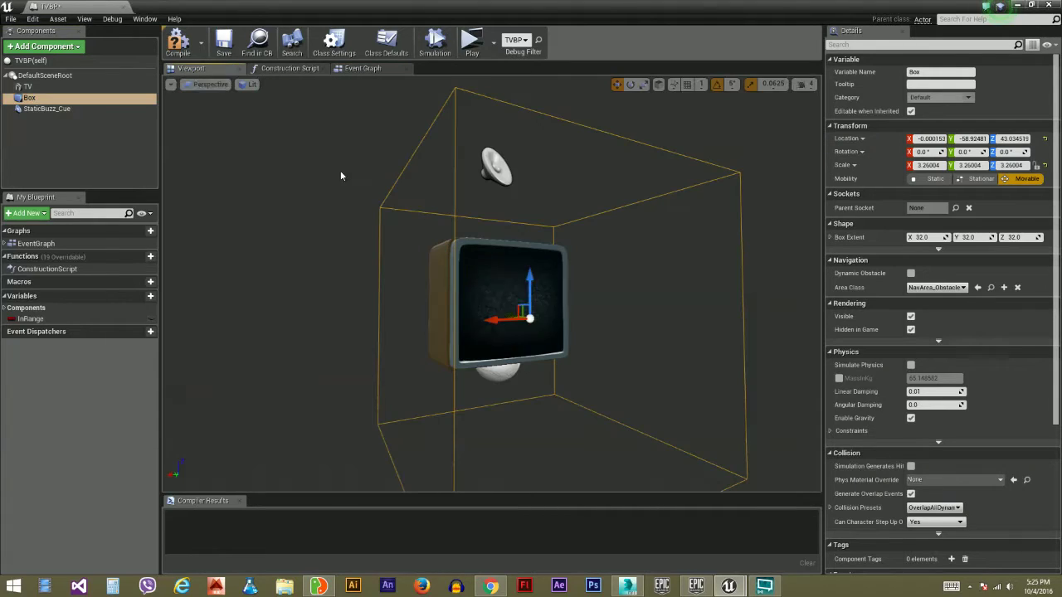
left_click(500, 299)
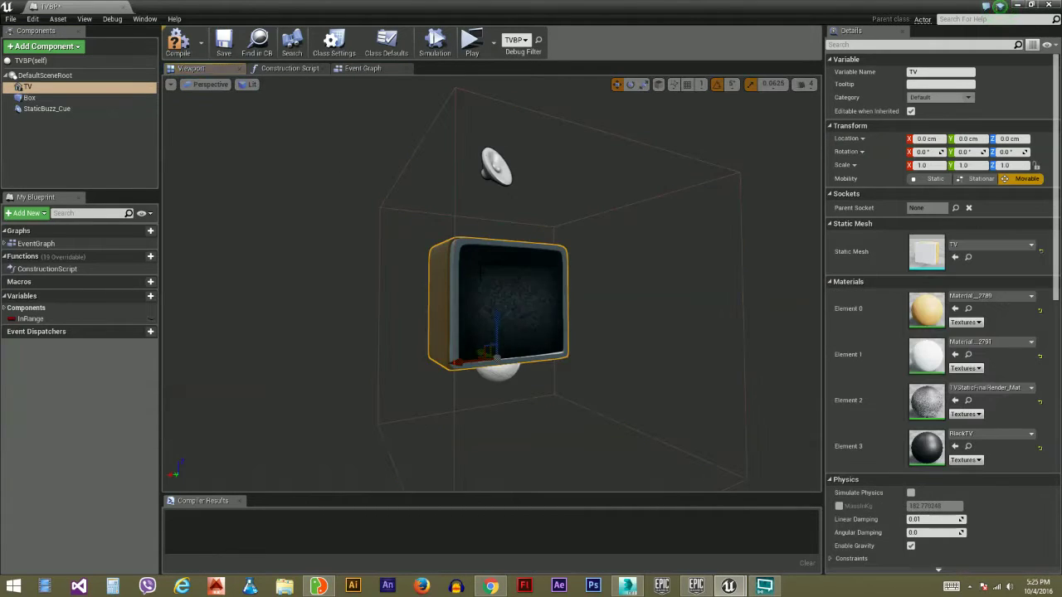
left_click(46, 109)
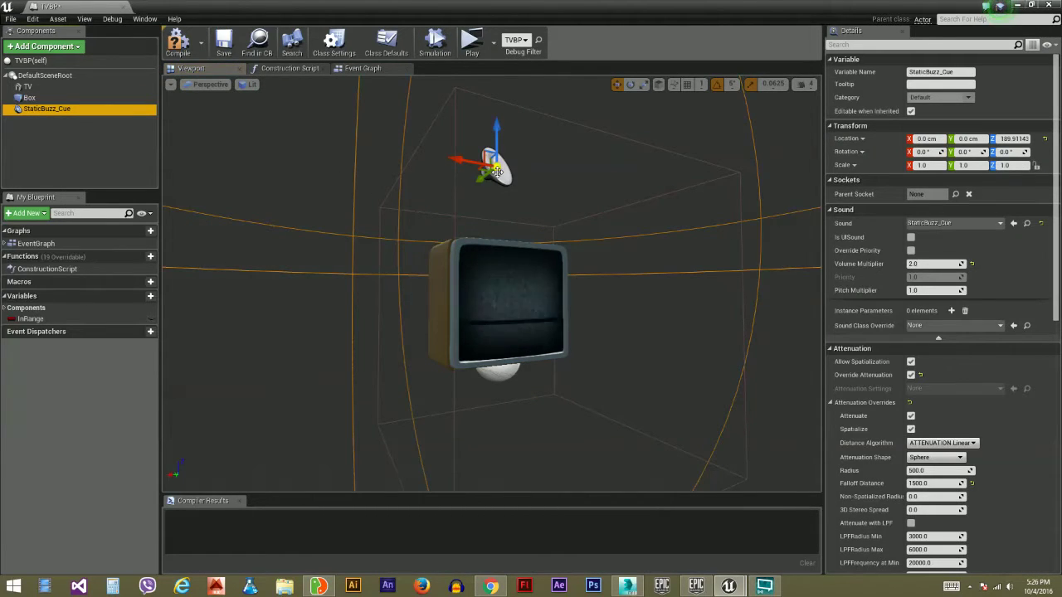
mouse_move(536, 214)
right_mouse_down()
mouse_move(531, 230)
mouse_move(552, 214)
right_mouse_up()
left_click(29, 98)
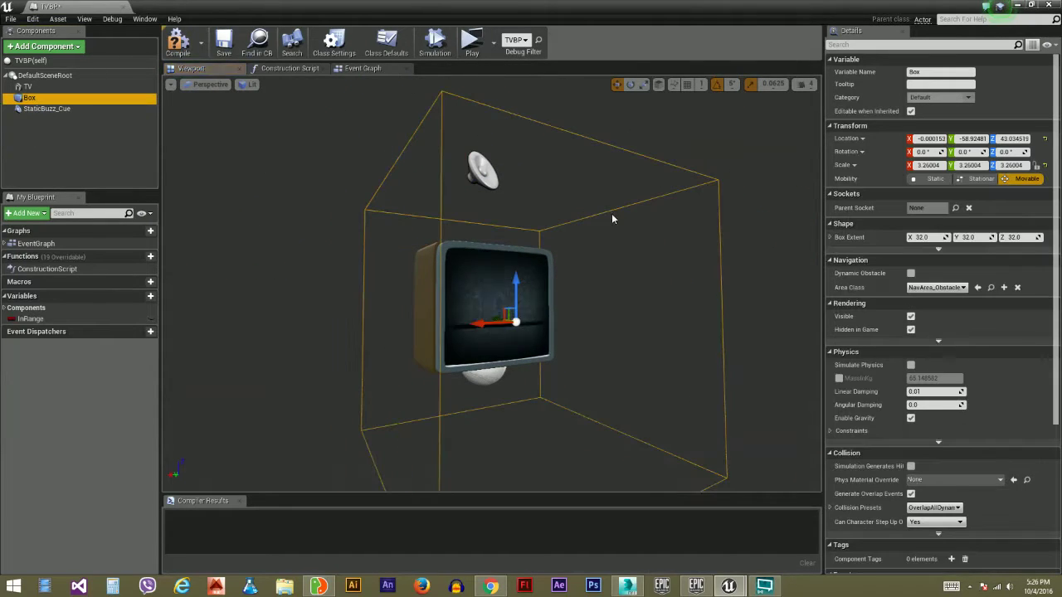
left_click(609, 145)
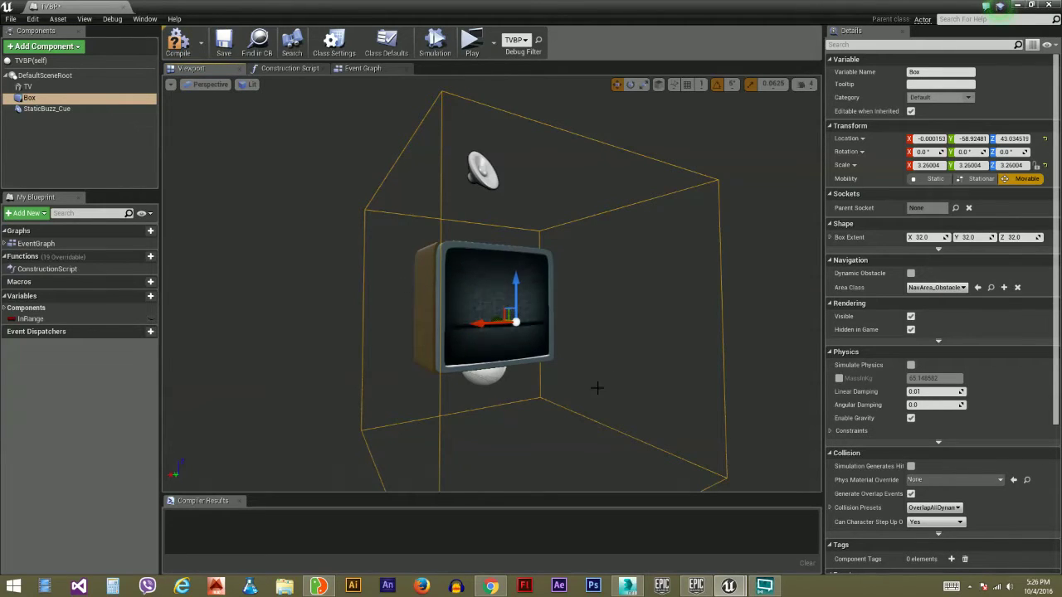
Step: Return to the event graph and check the In Range values on the SET nodes for begin and end overlap
left_click(371, 70)
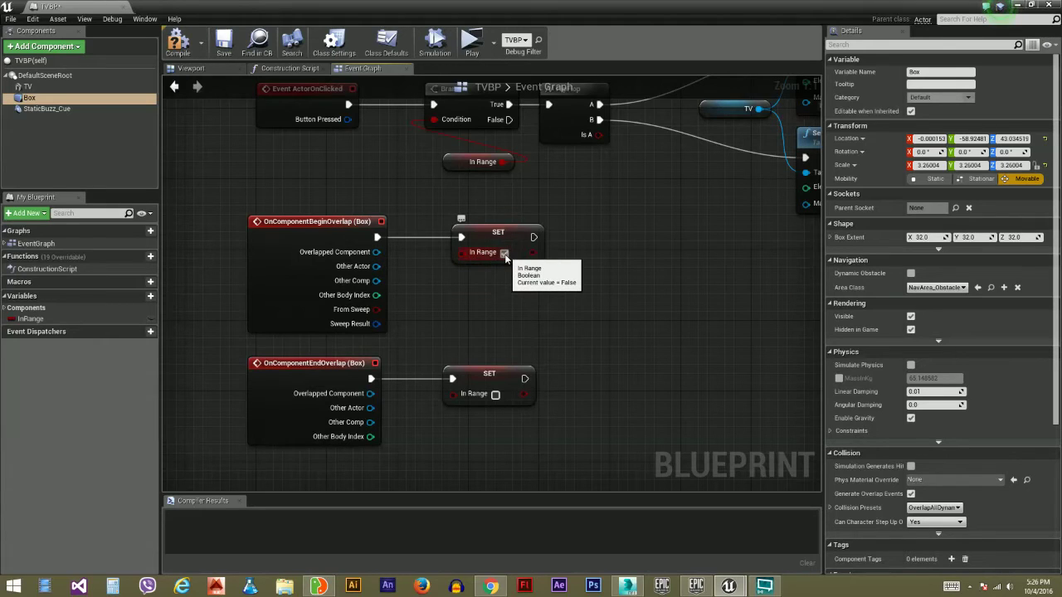
left_click(505, 253)
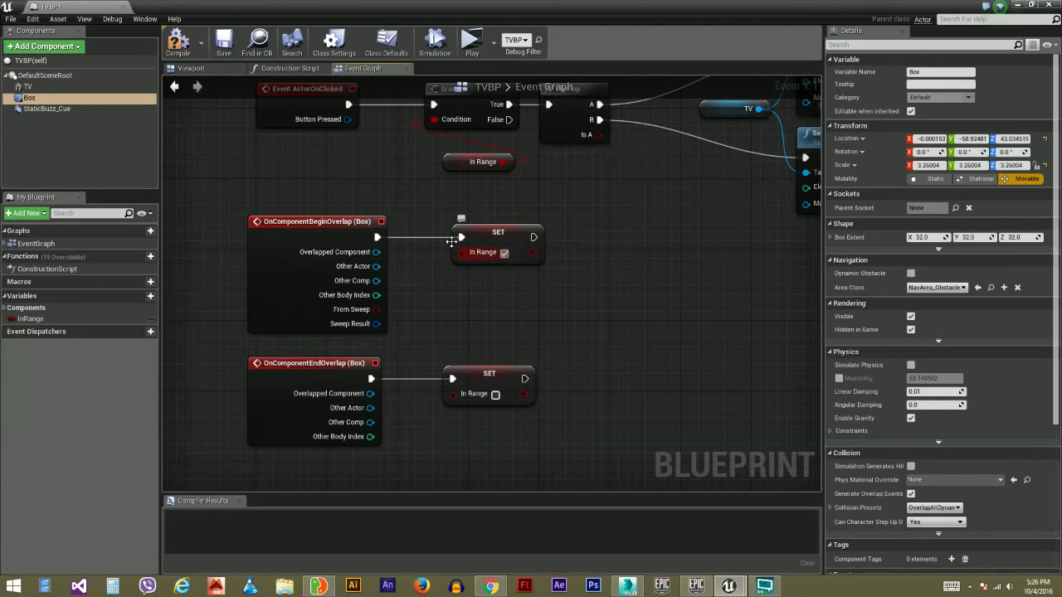
left_click(503, 253)
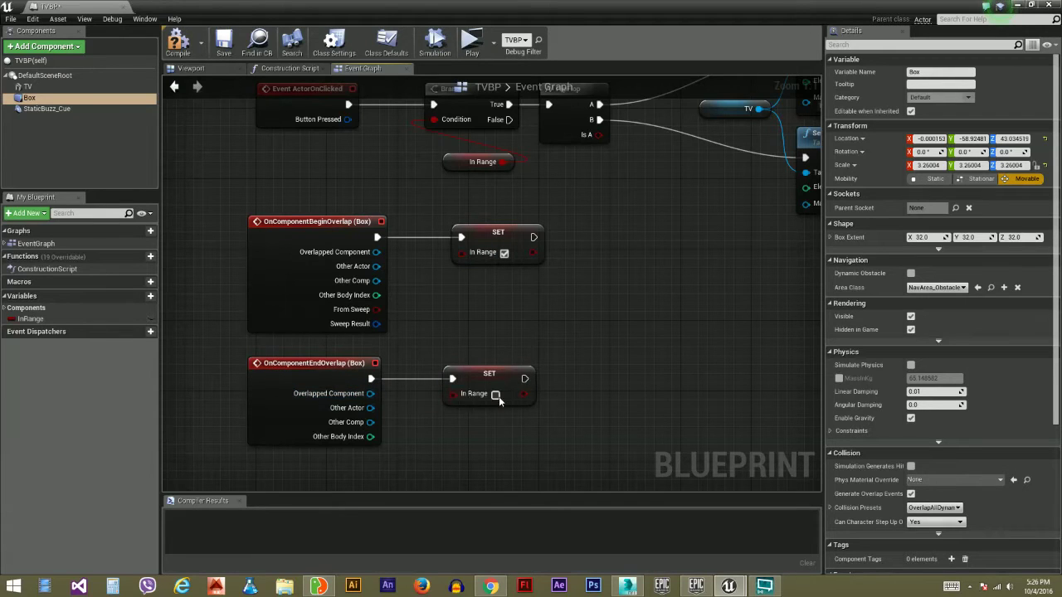
right_click_drag(575, 236, 552, 422)
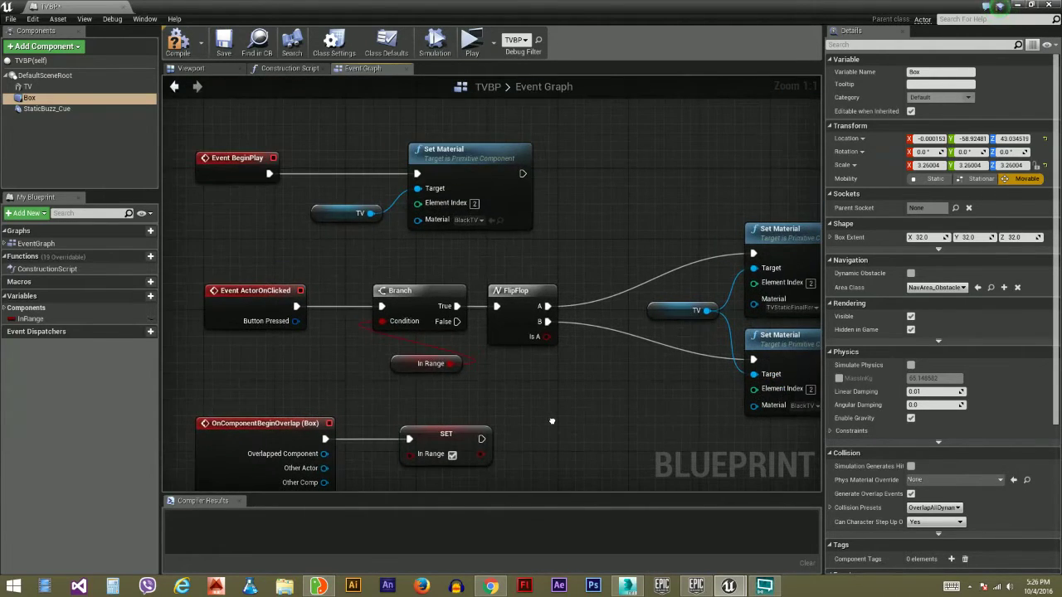
Step: Inspect the StaticBuzz_Cue component in the 3D view and look through the available component types and its sound asset choices
left_click(214, 70)
left_click(46, 109)
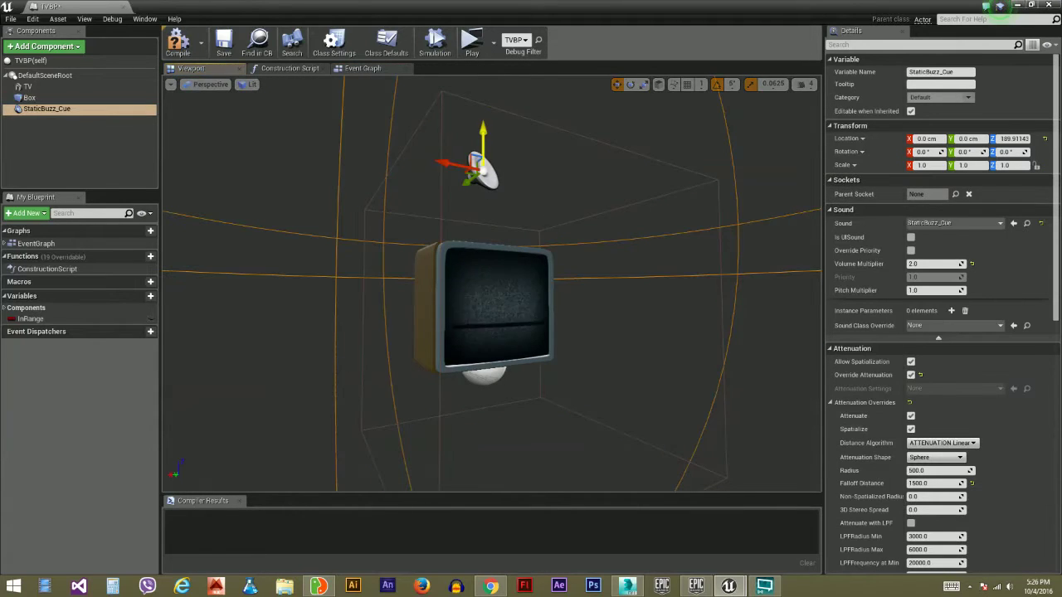
scroll(546, 212, "down", 5)
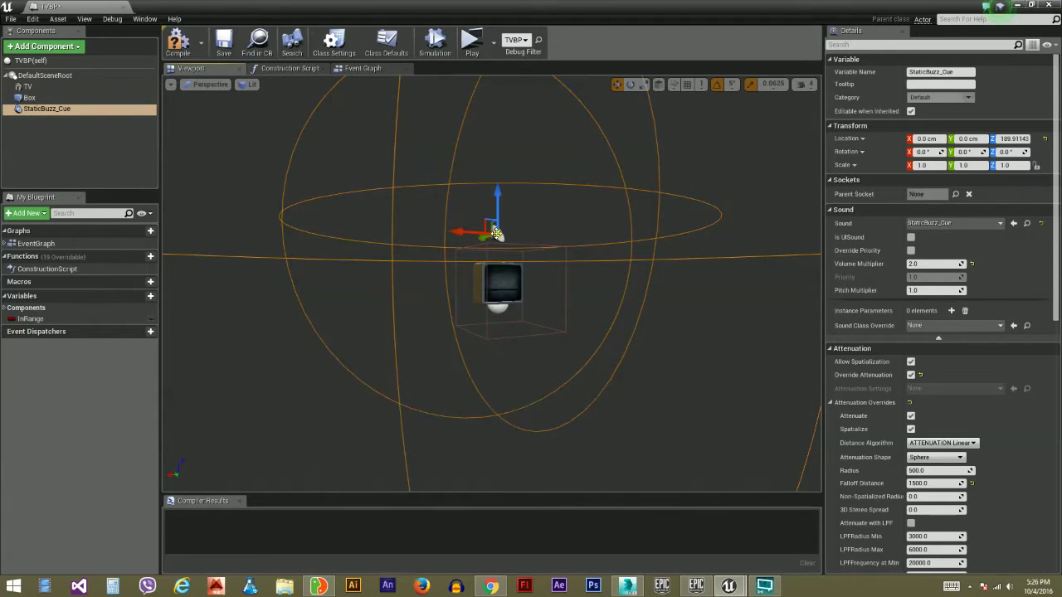
left_click(40, 46)
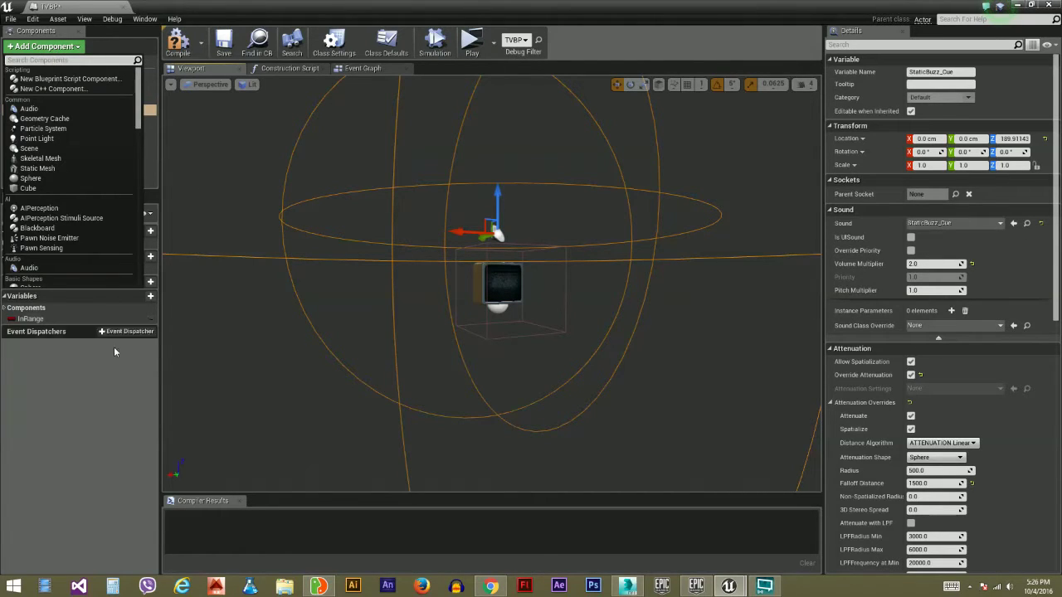
left_click(113, 347)
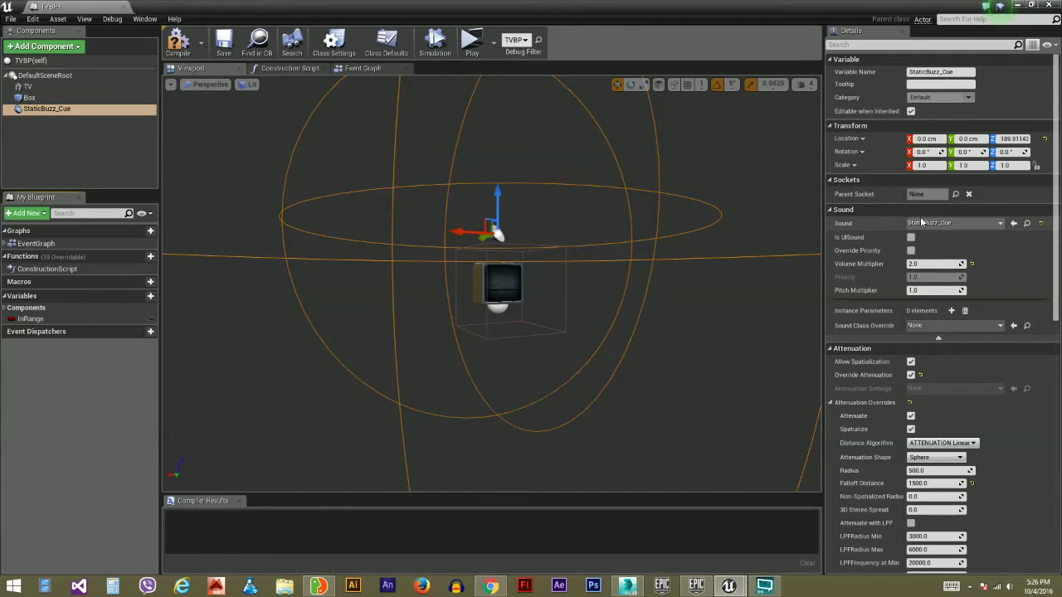
left_click(1000, 224)
left_click(1000, 225)
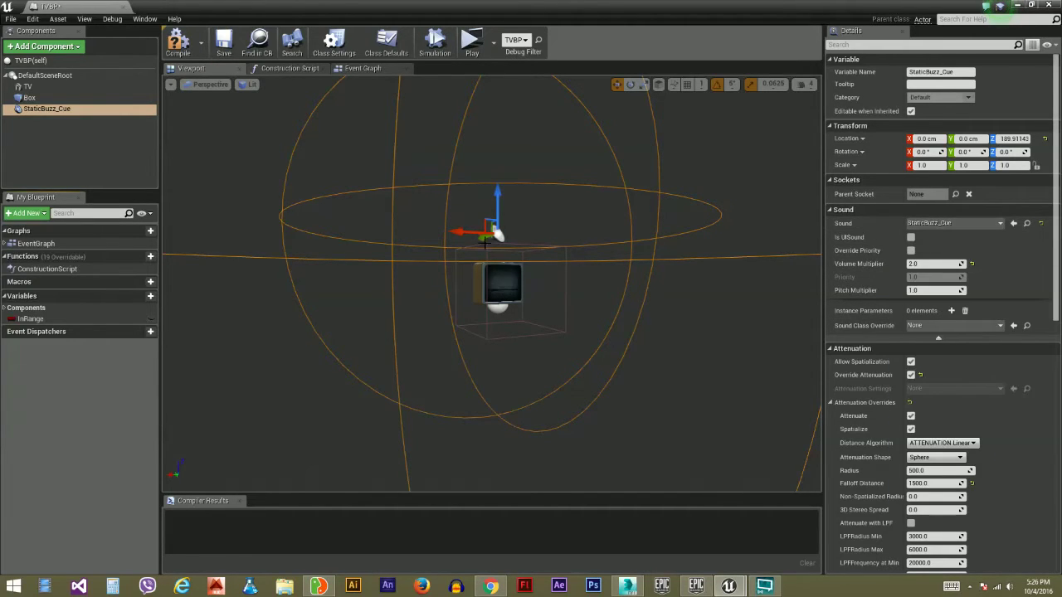
Step: Examine the inner radius and outer falloff spheres of the StaticBuzz_Cue attenuation around the TV
scroll(562, 195, "down", 5)
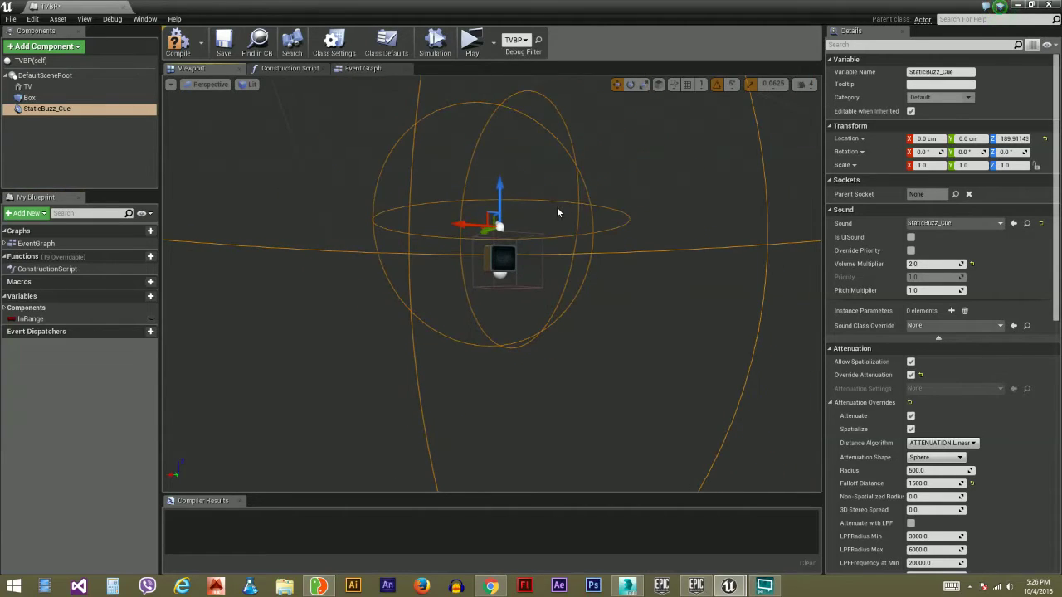
scroll(556, 203, "down", 4)
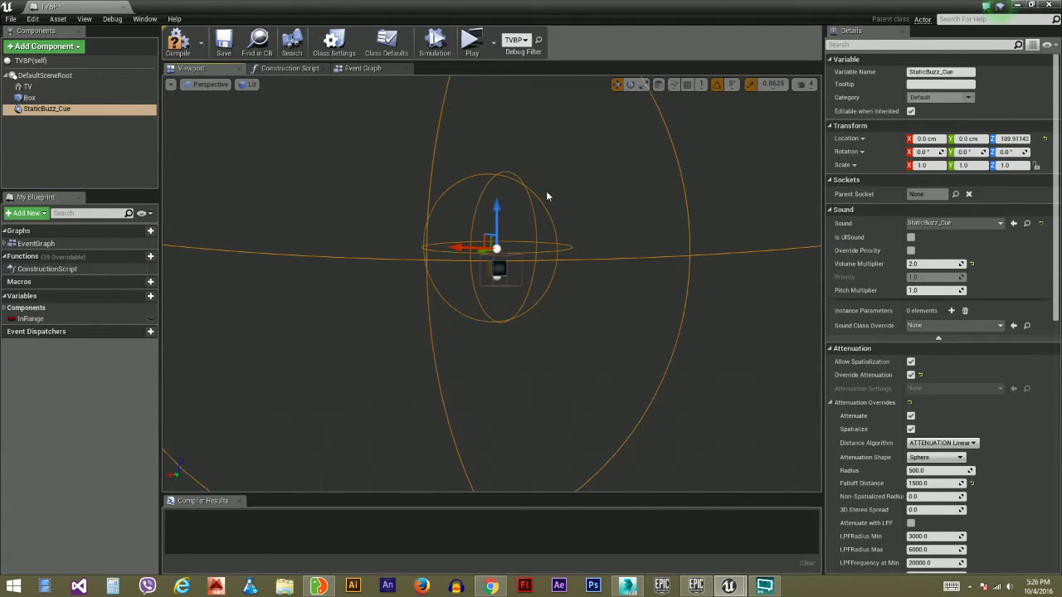
scroll(547, 195, "down", 3)
mouse_move(562, 191)
right_mouse_down()
mouse_move(448, 116)
mouse_move(554, 124)
mouse_move(772, 193)
mouse_move(571, 168)
mouse_move(531, 181)
mouse_move(562, 189)
right_mouse_up()
scroll(556, 242, "up", 6)
right_click_drag(595, 328, 632, 358)
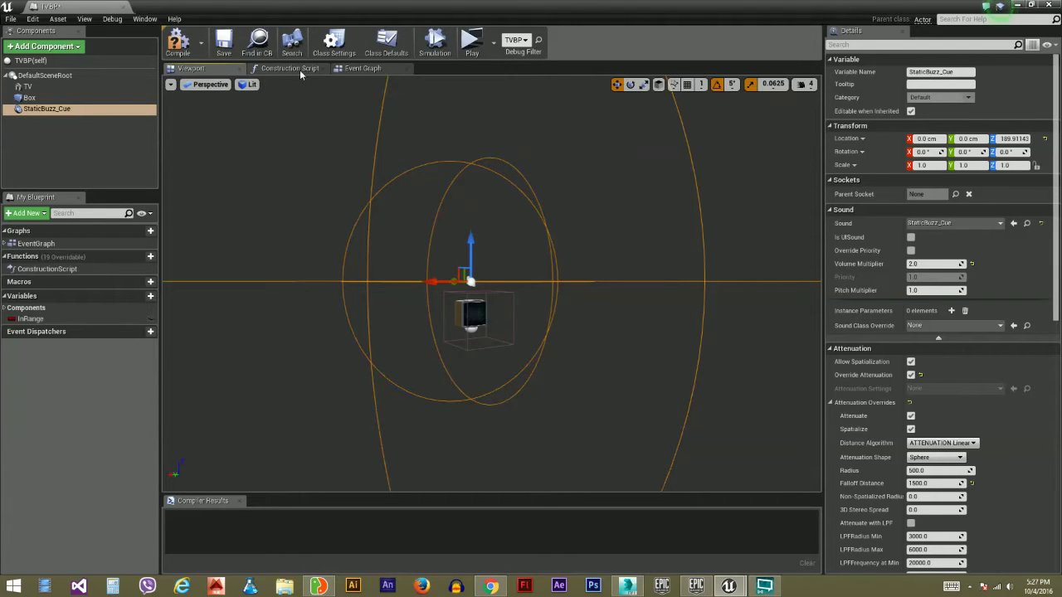
Step: Review the complete TV event graph, from the BeginPlay and click events through to the overlap events
left_click(363, 69)
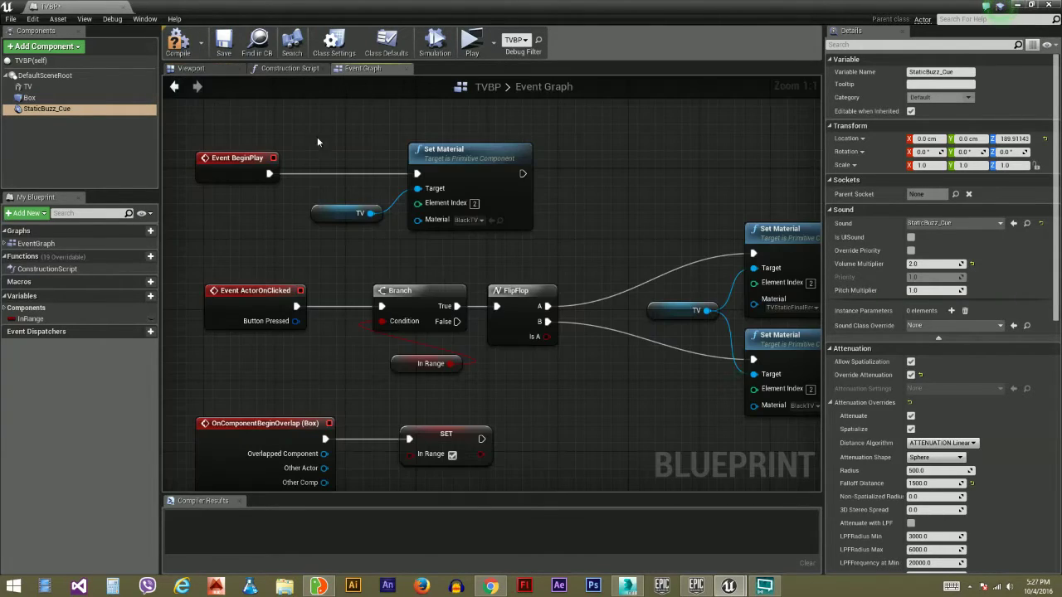
right_click_drag(662, 228, 557, 179)
scroll(657, 198, "down", 2)
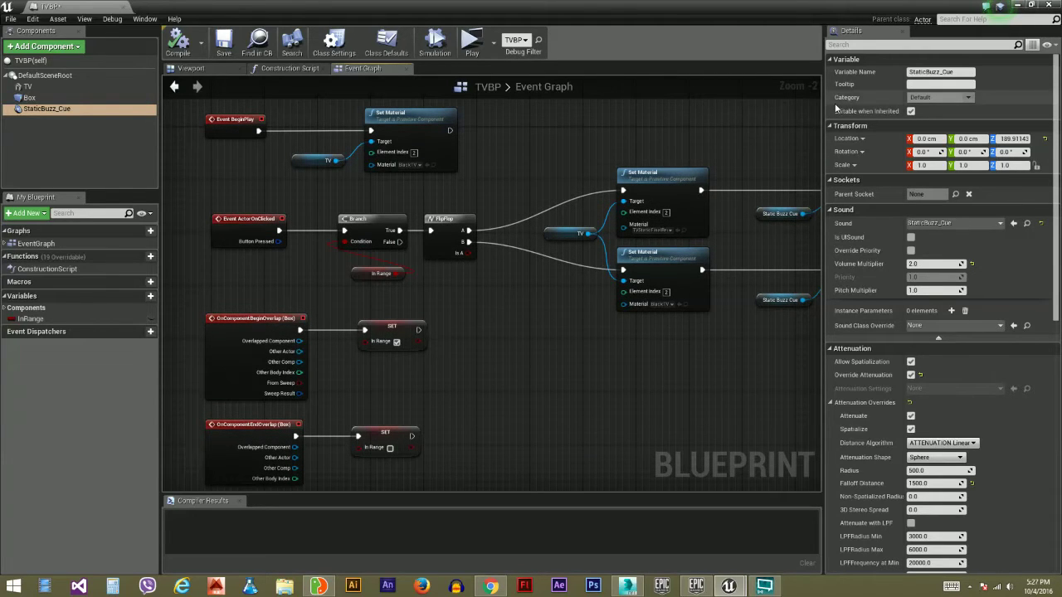
Step: Minimize the blueprint editor and look around the living room level, from the television to the kitchen
left_click(1018, 5)
right_click_drag(514, 274, 631, 295)
right_click_drag(458, 405, 444, 363)
right_click_drag(525, 382, 480, 386)
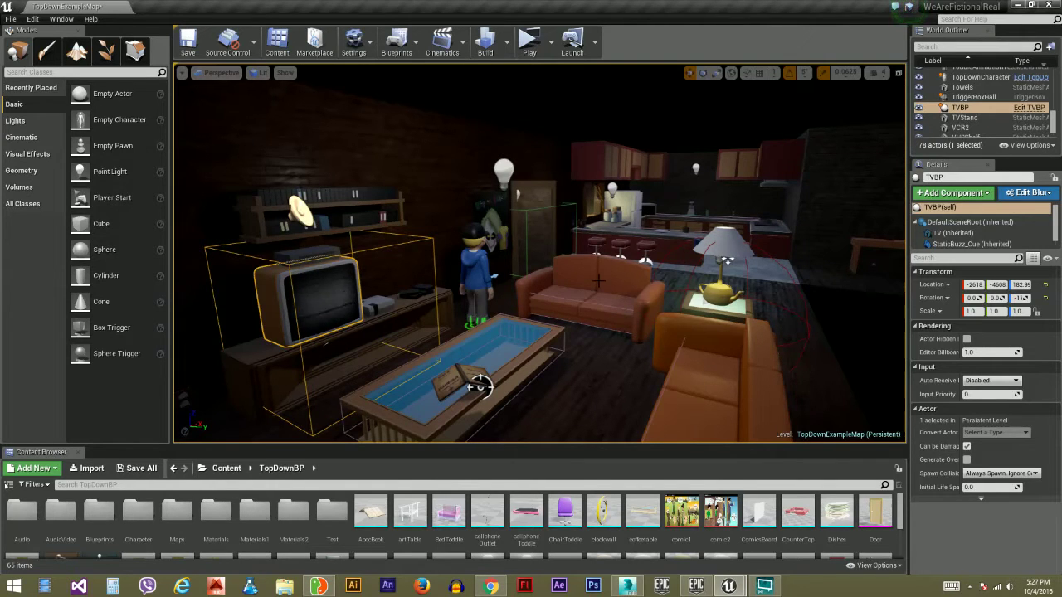
right_click_drag(480, 386, 384, 440)
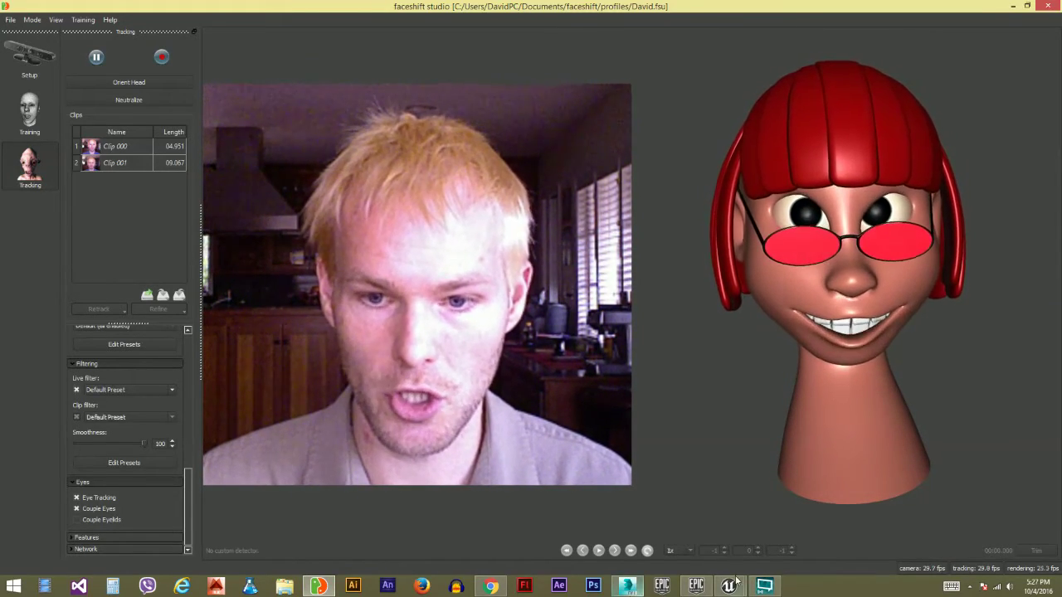
Step: Switch back to the Unreal Editor level, select the TopDownCharacter and examine its head up close
mouse_move(737, 587)
left_click(668, 522)
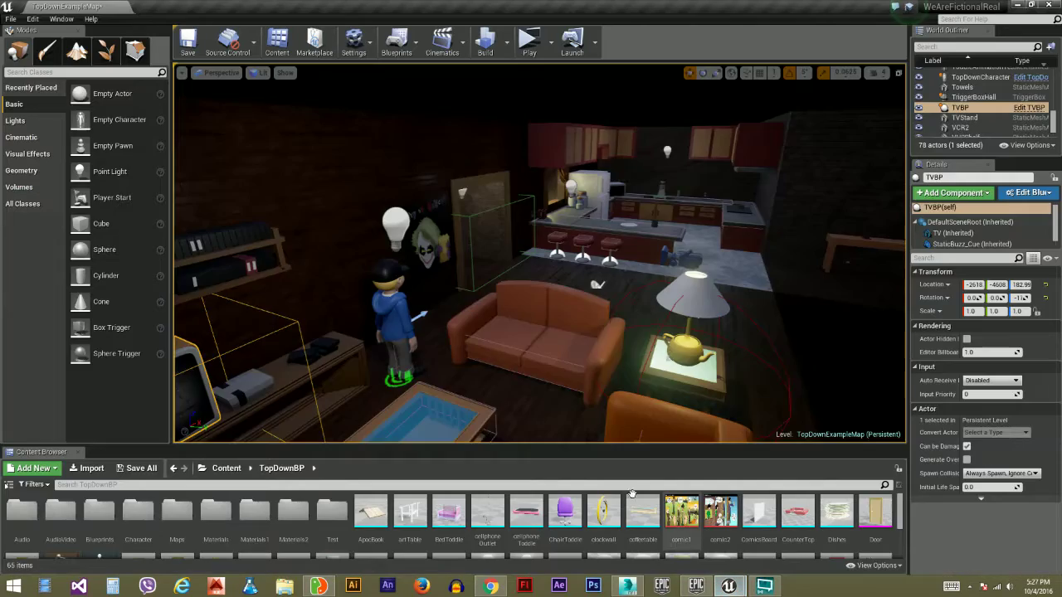
right_click_drag(518, 282, 527, 244)
left_click(493, 281)
scroll(495, 281, "down", 8)
key("w")
key("s")
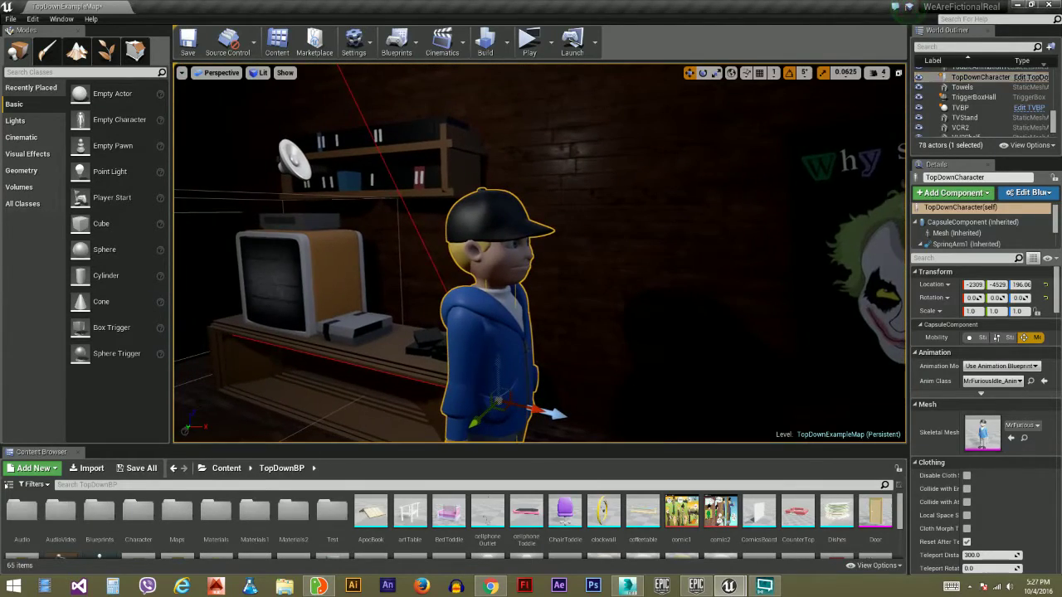
Step: Switch to faceshift studio and back to Unreal Editor, and view the full character standing near the TV
left_click(1016, 7)
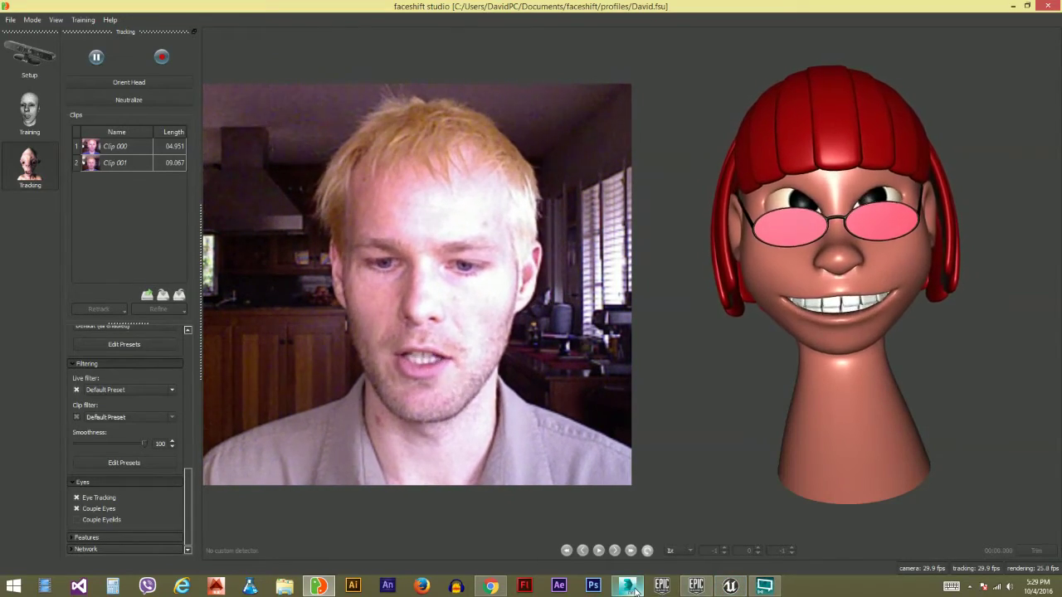
mouse_move(636, 590)
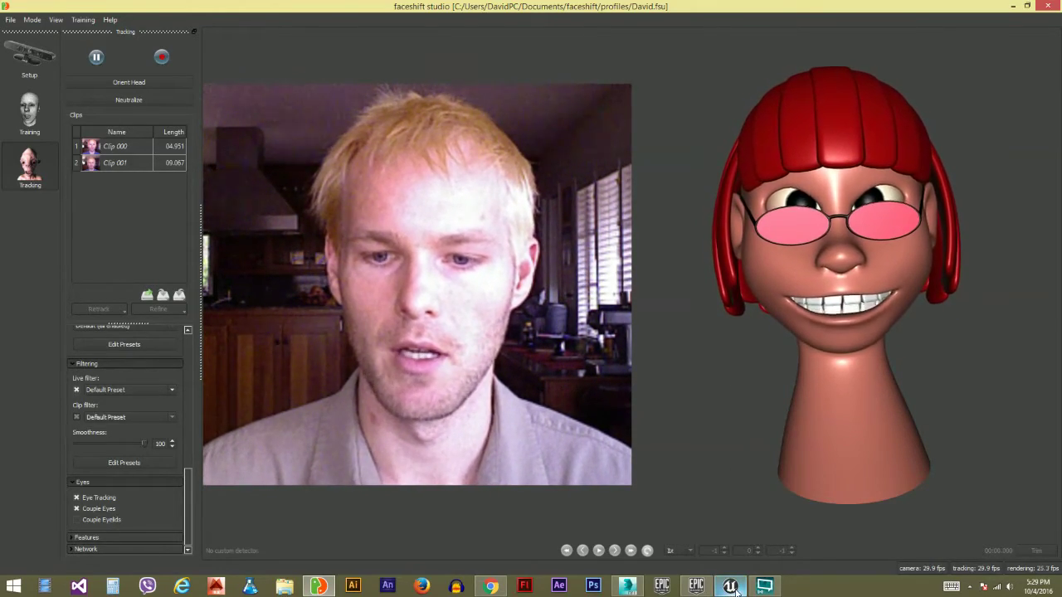
left_click(687, 565)
right_click_drag(498, 431, 517, 448)
key("s")
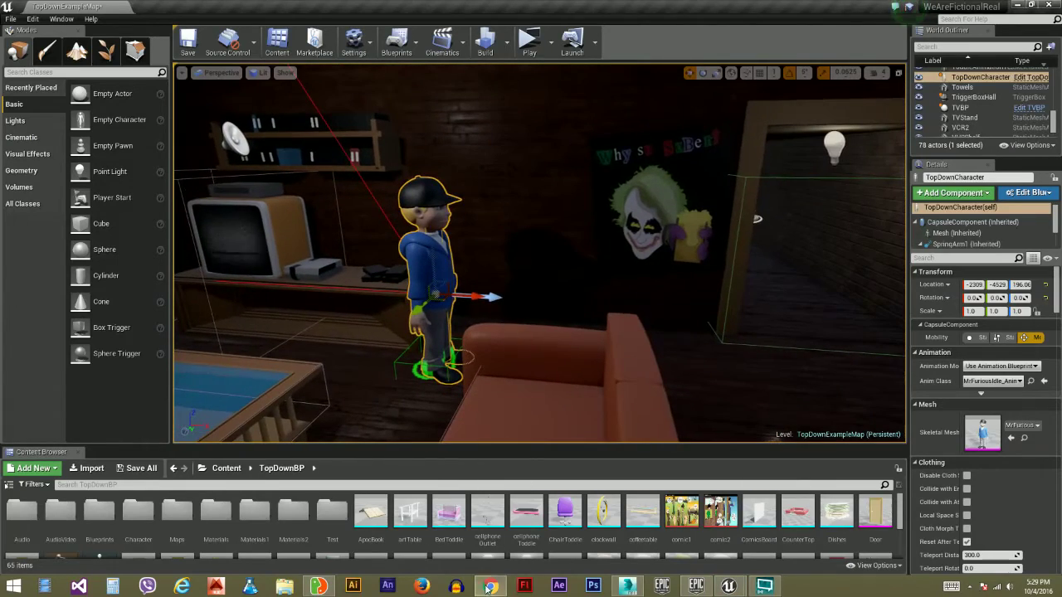
Step: Switch to faceshift studio and record a new facial tracking clip about 7 seconds long
left_click(489, 587)
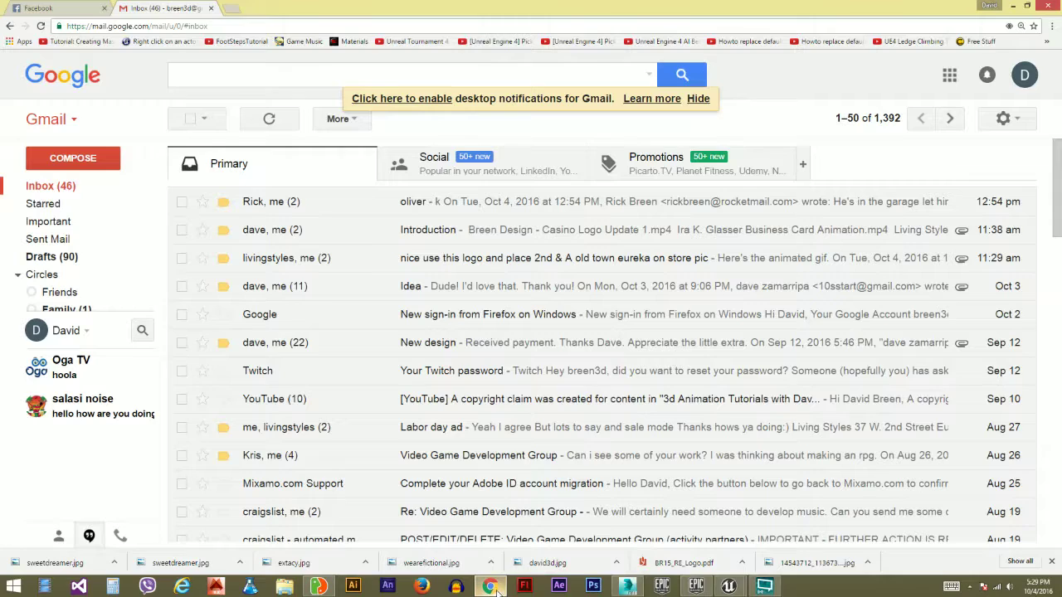
left_click(318, 588)
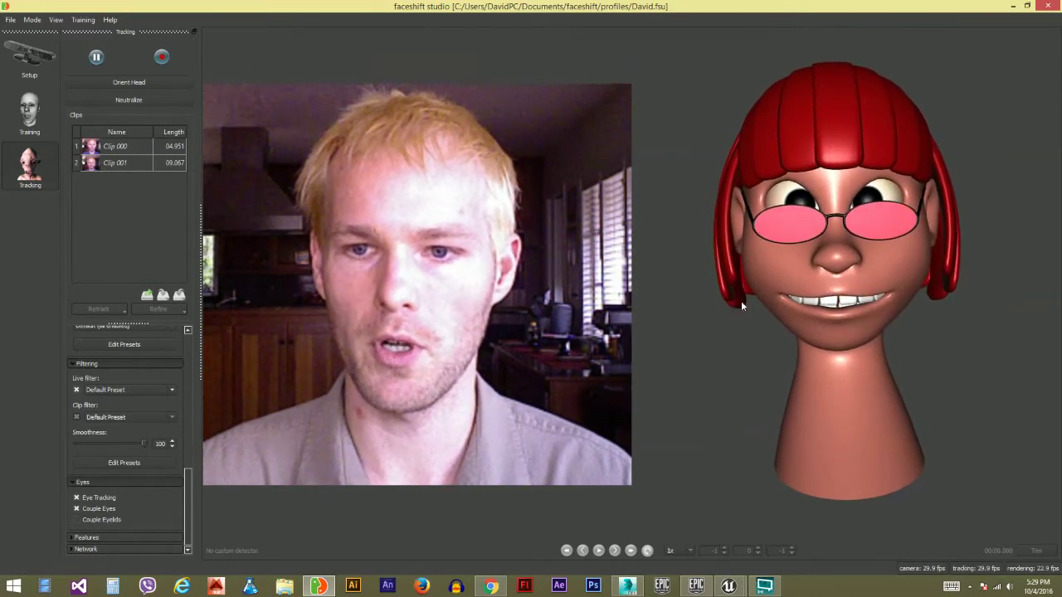
left_click(162, 60)
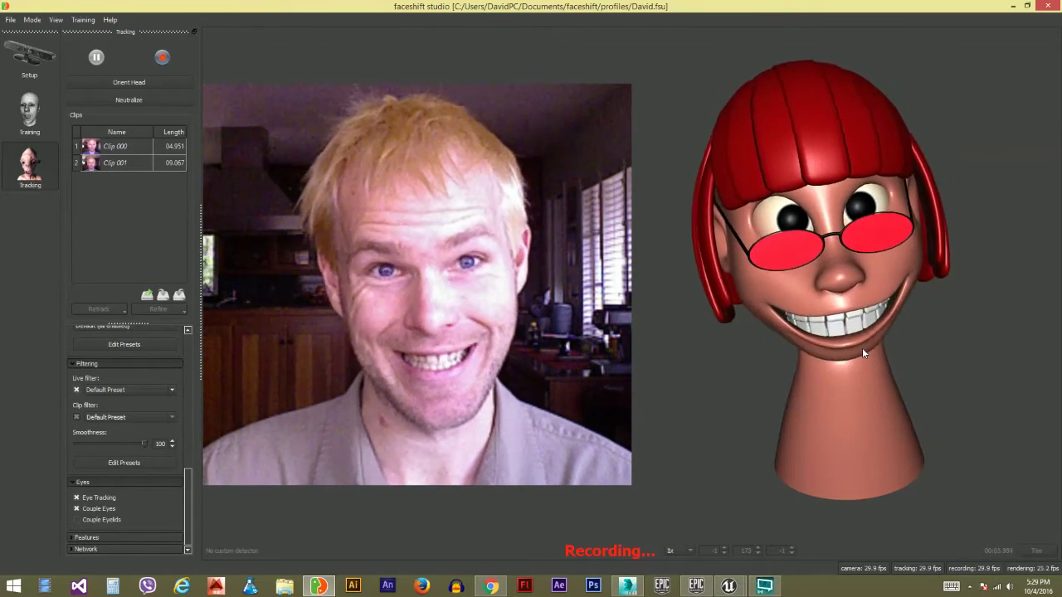
left_click(162, 60)
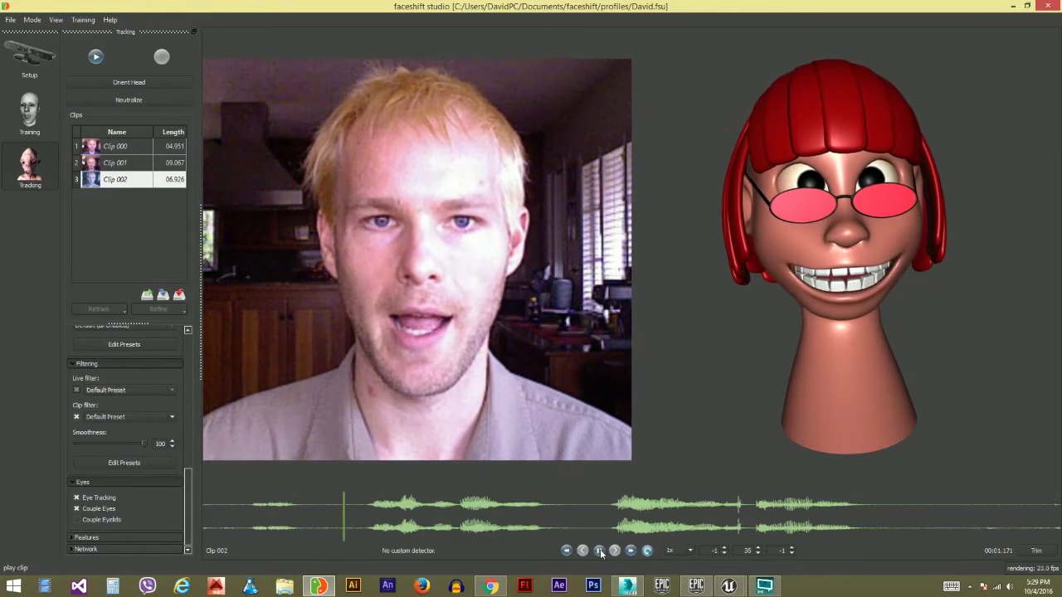
Step: Turn off the Video display in the tracking display options so only the character head is shown
left_click_drag(189, 489, 189, 355)
left_click(82, 404)
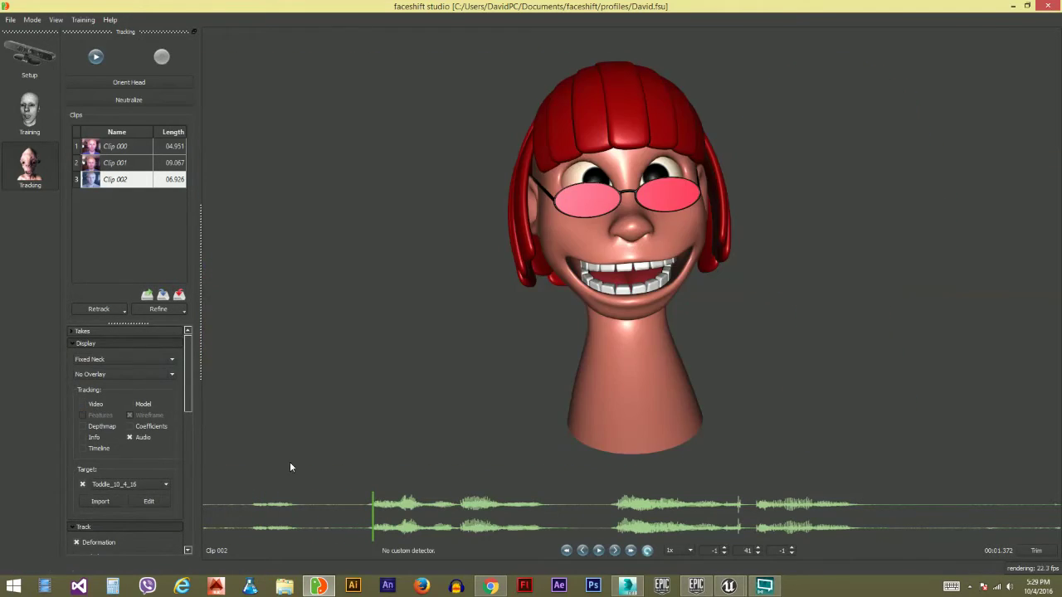
Step: Play back the recorded Clip 002 and return it to its first frame
left_click(601, 552)
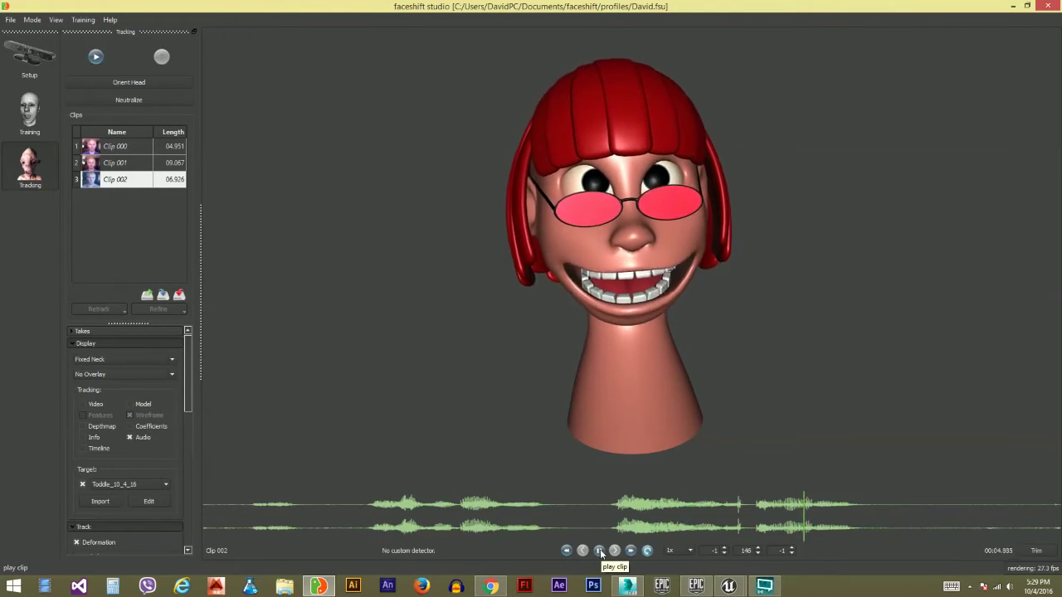
left_click(601, 552)
key("Home")
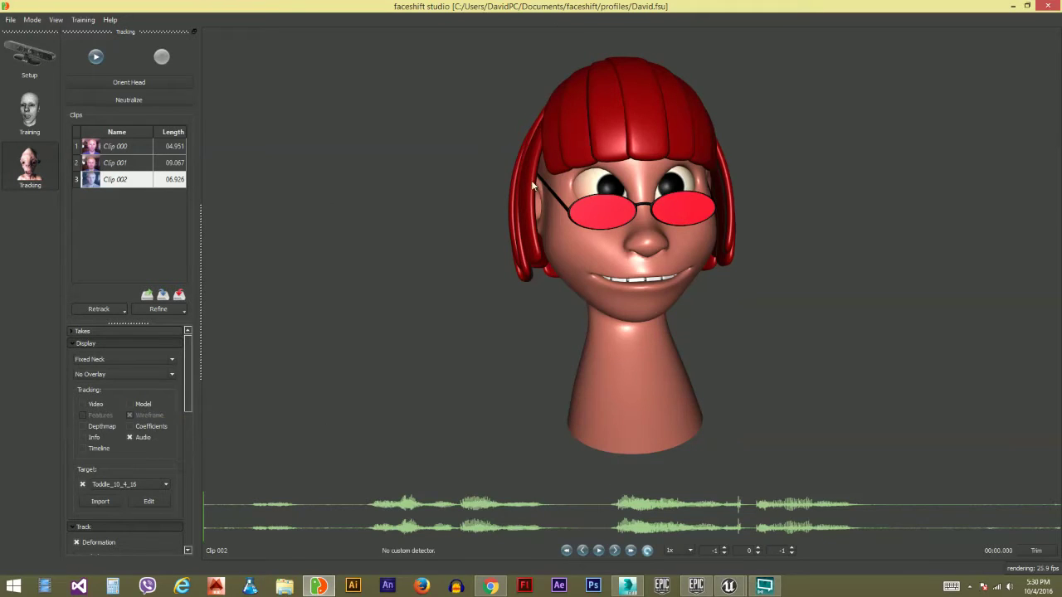
left_click(179, 295)
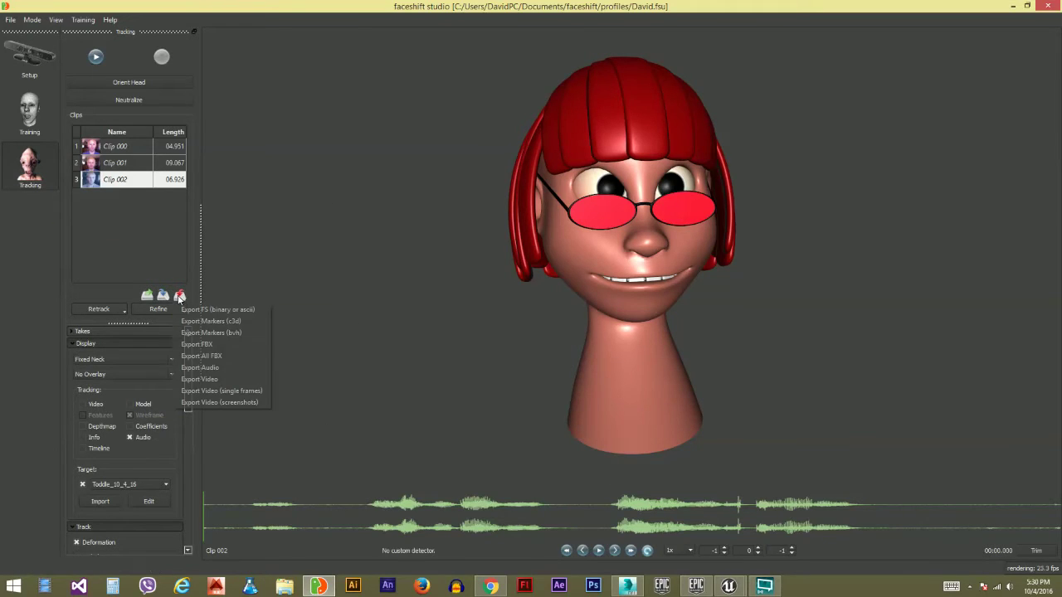
left_click(217, 344)
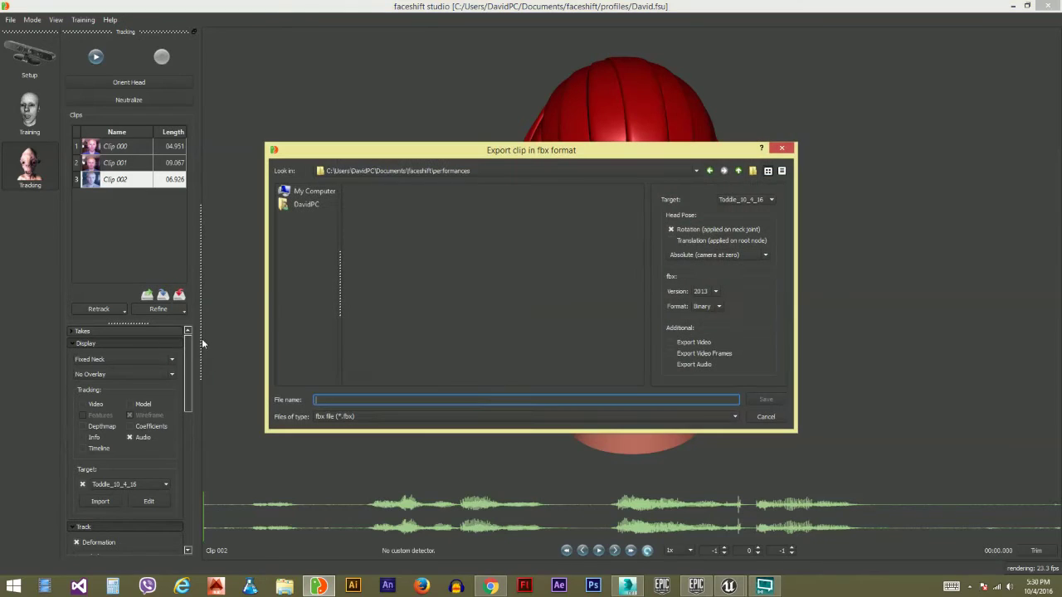
left_click(746, 199)
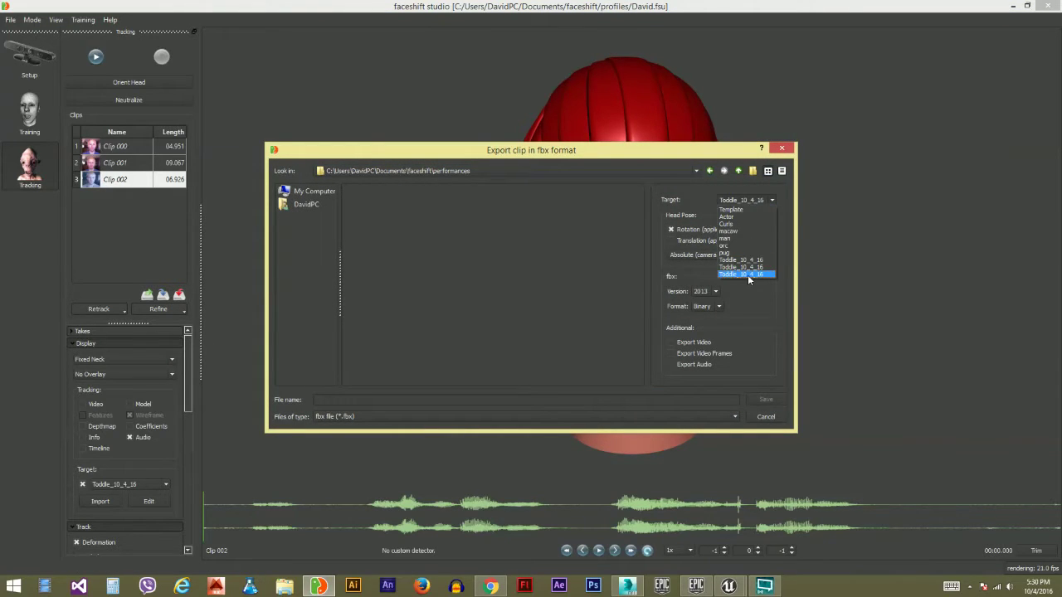
left_click(748, 274)
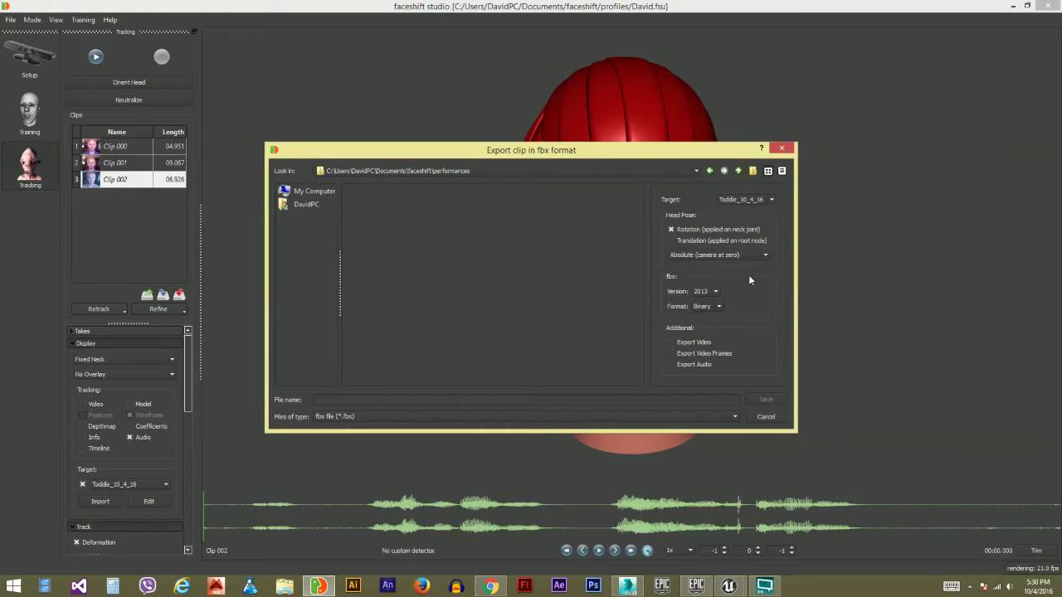
left_click(782, 148)
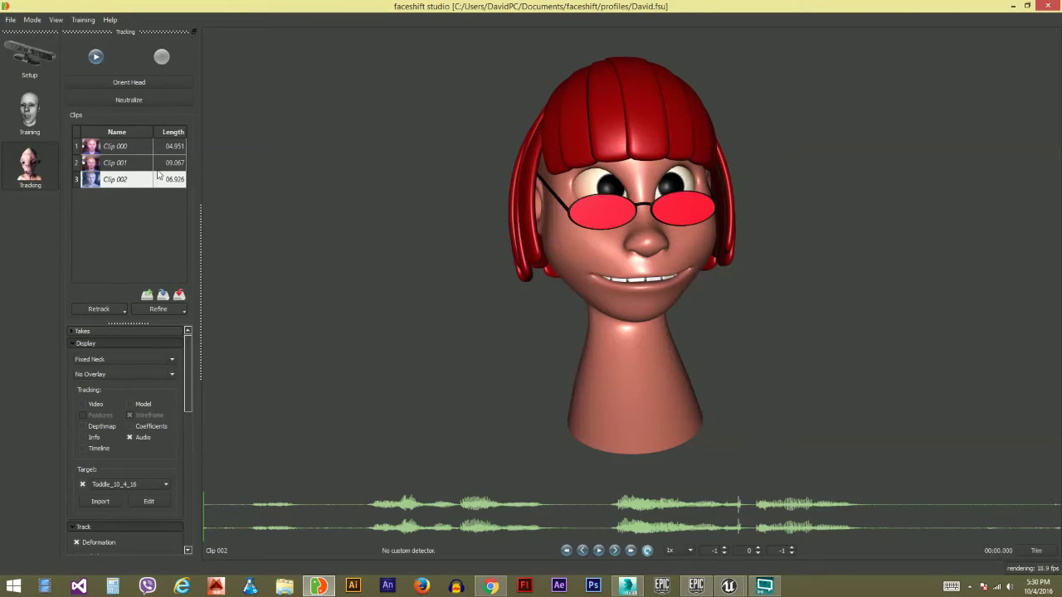
Step: Return to live tracking and choose the last Toddle_10_4_16 entry as the tracking target
left_click(39, 101)
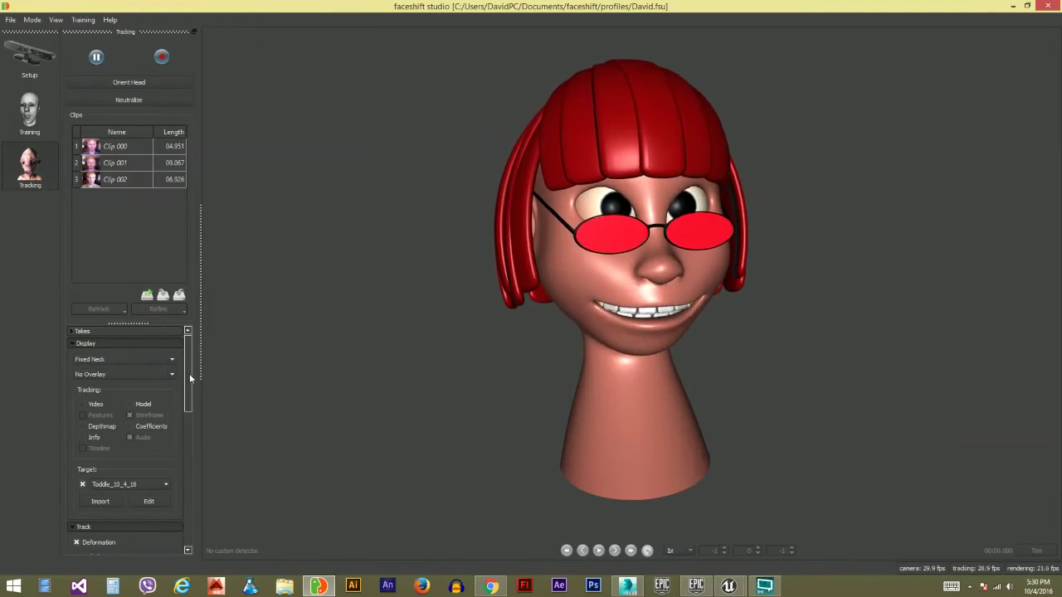
left_click_drag(189, 379, 187, 411)
scroll(186, 411, "up", 1)
left_click(124, 402)
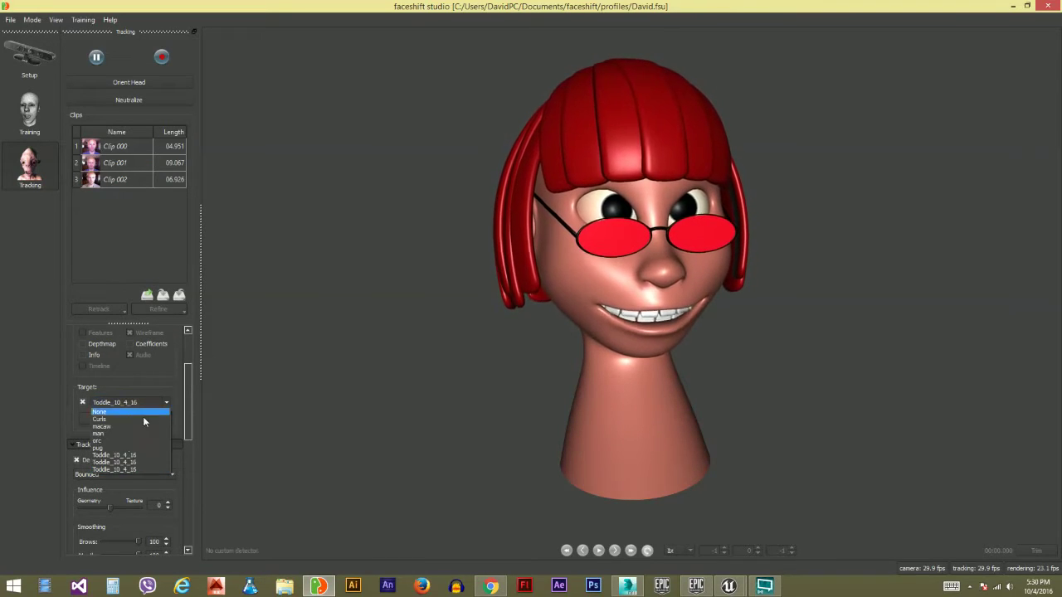
left_click(134, 468)
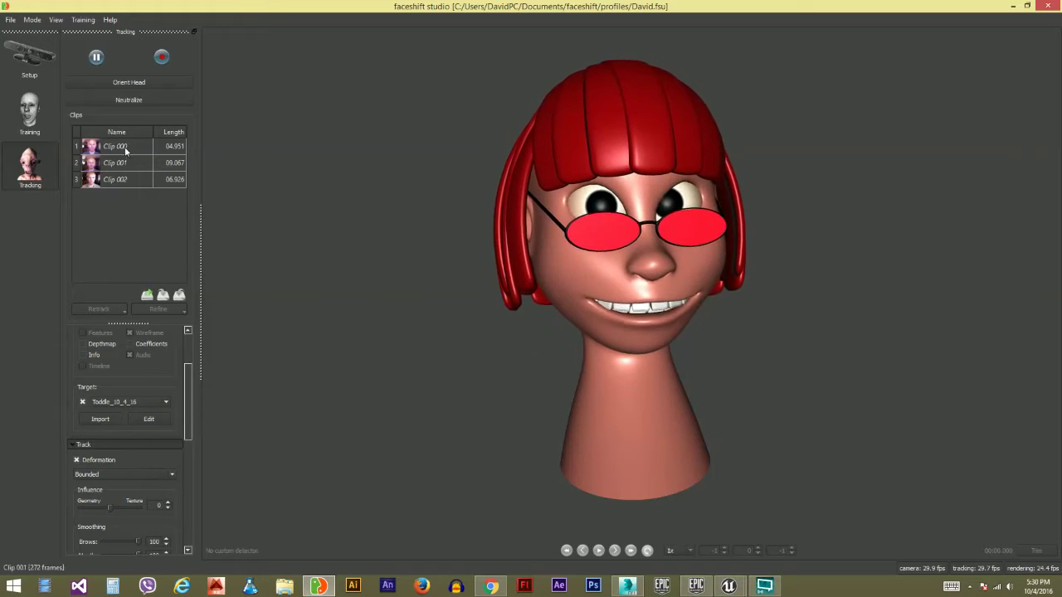
Step: Start an FBX export of Clip 002 with the last Toddle_10_4_16 entry as its target
left_click(134, 181)
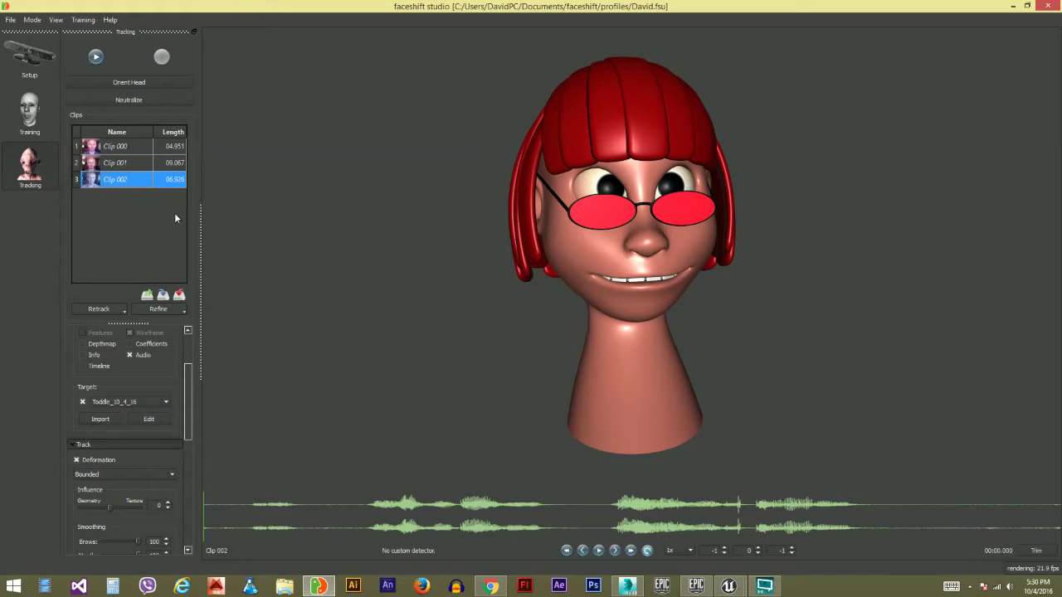
left_click(179, 294)
left_click(207, 348)
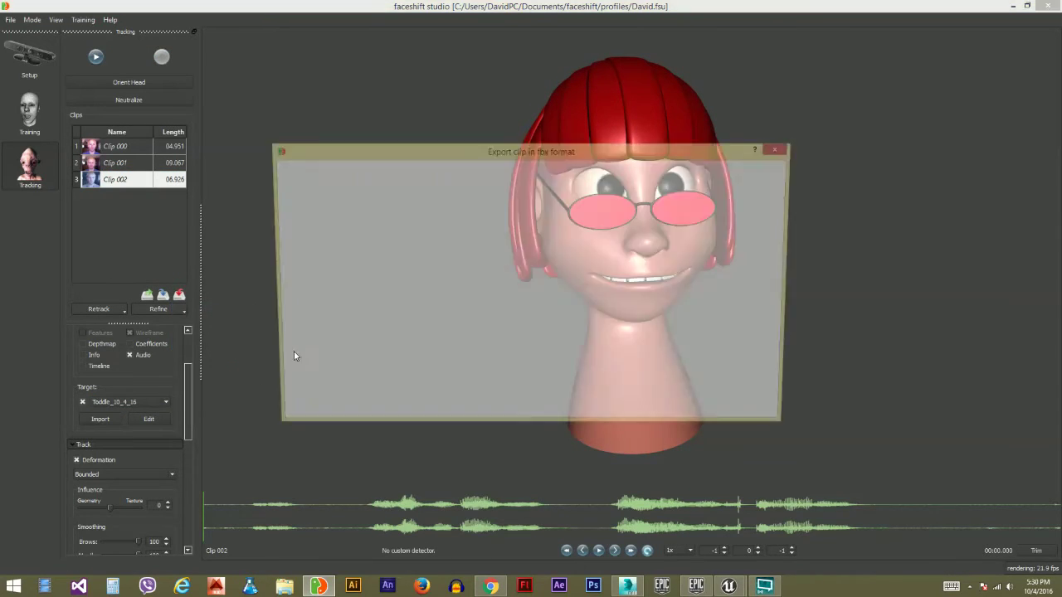
left_click(747, 199)
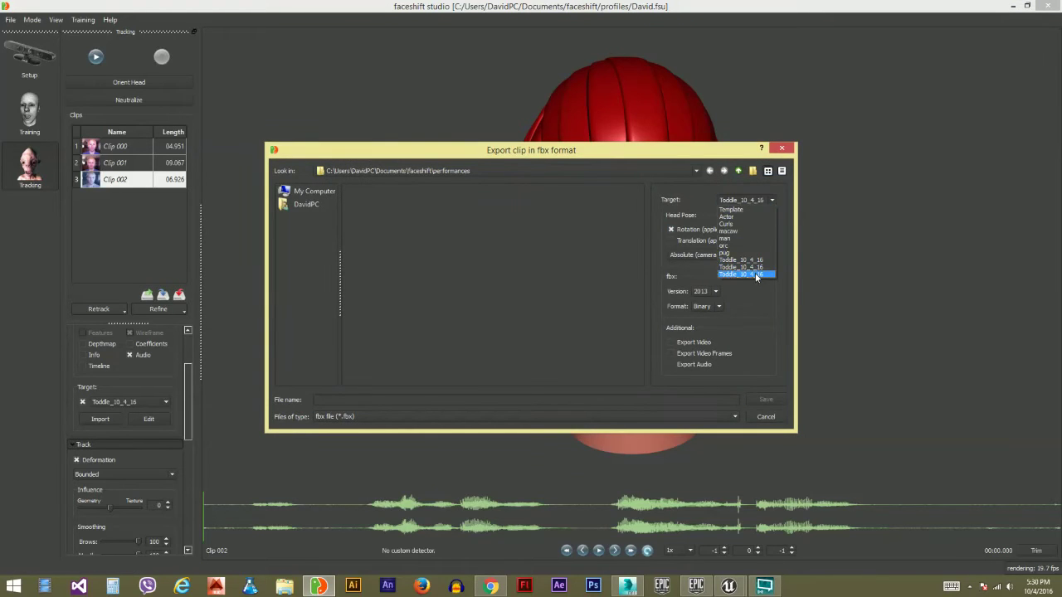
left_click(755, 273)
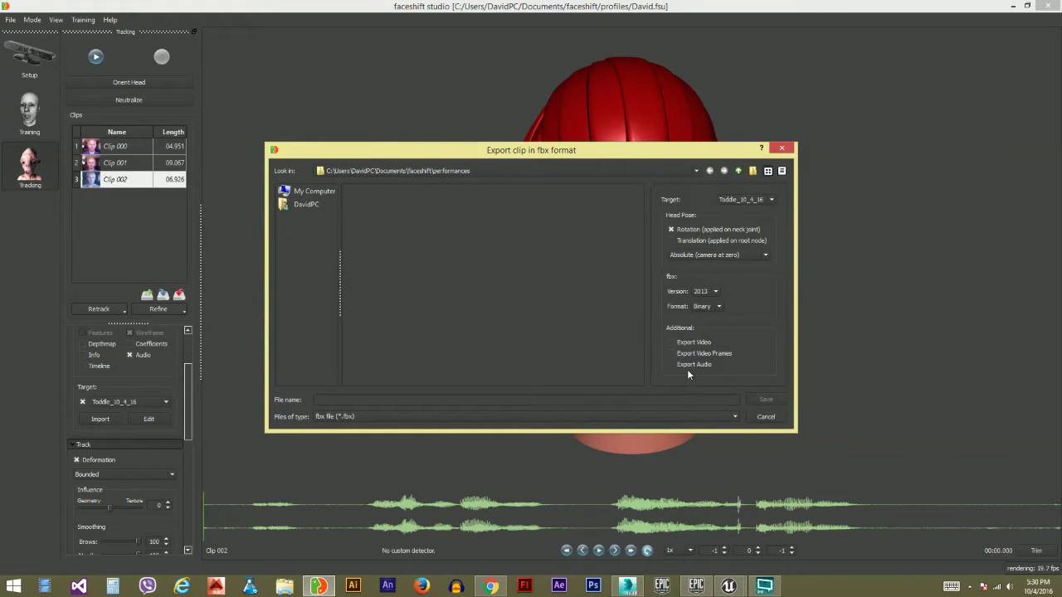
Step: Save the export over ToddleTest.fbx in the desktop's We Are Fictional NEW/FaceshiftExports folder
left_click(306, 204)
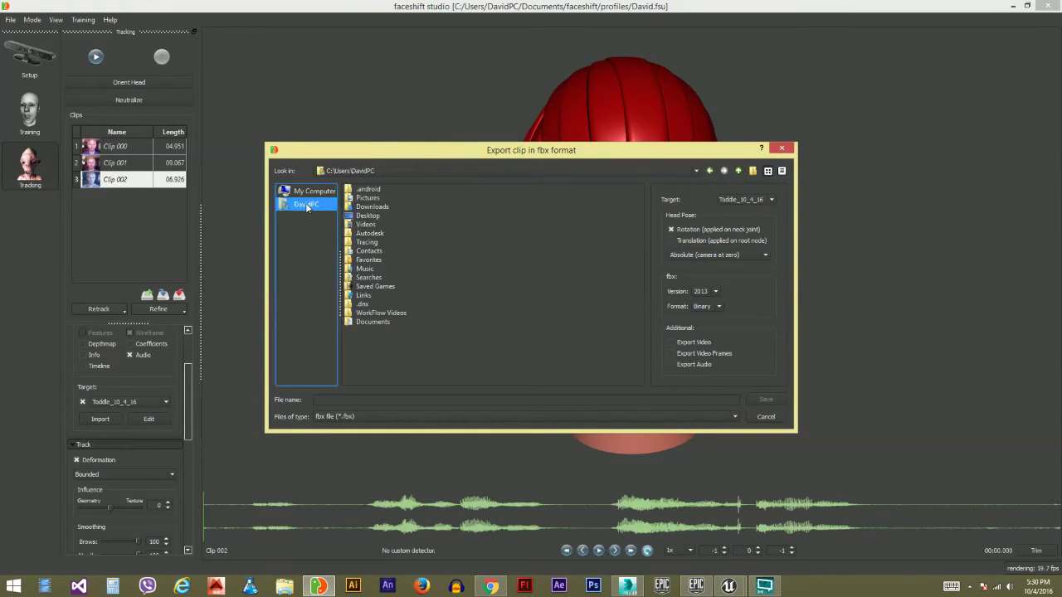
left_click(365, 216)
double_click(366, 218)
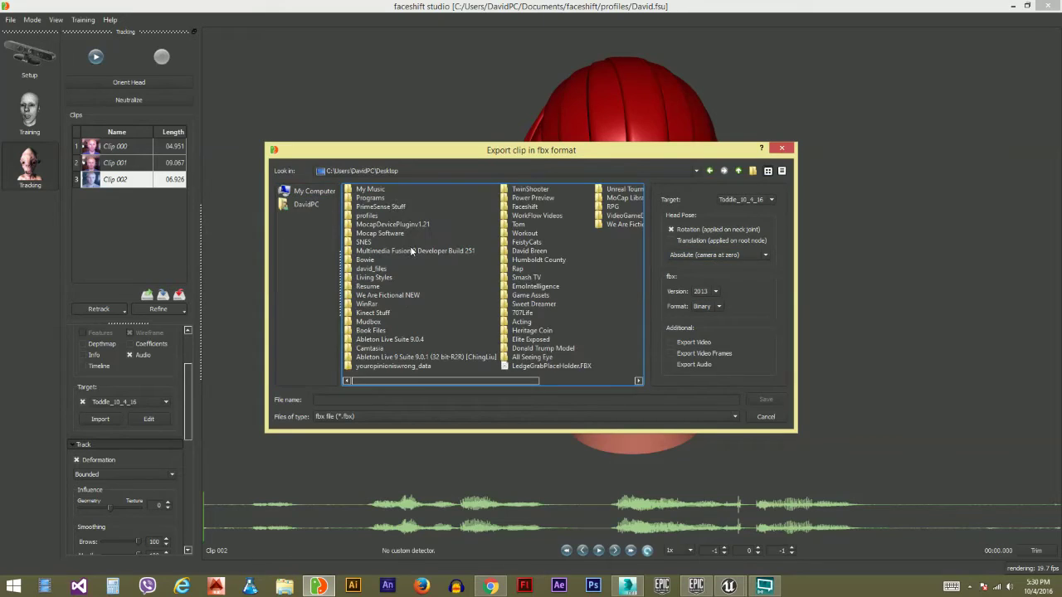
double_click(390, 296)
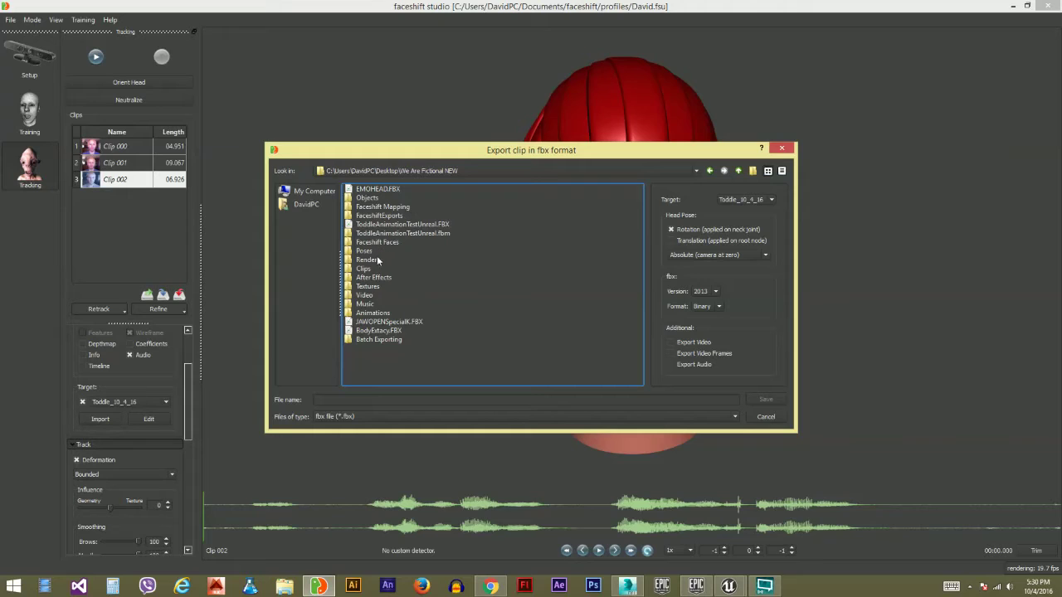
double_click(391, 217)
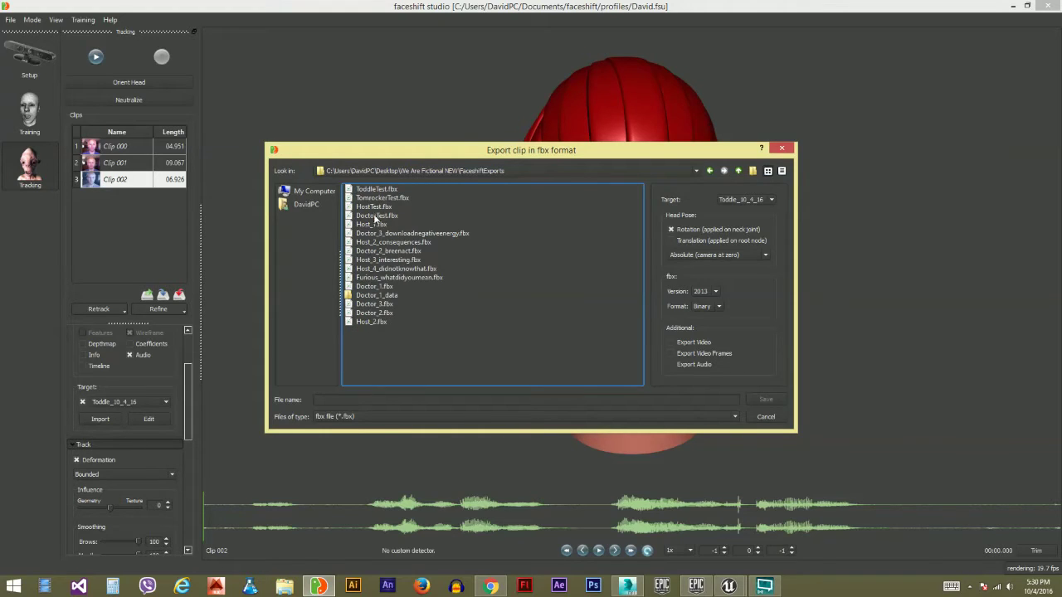
double_click(377, 190)
left_click(507, 317)
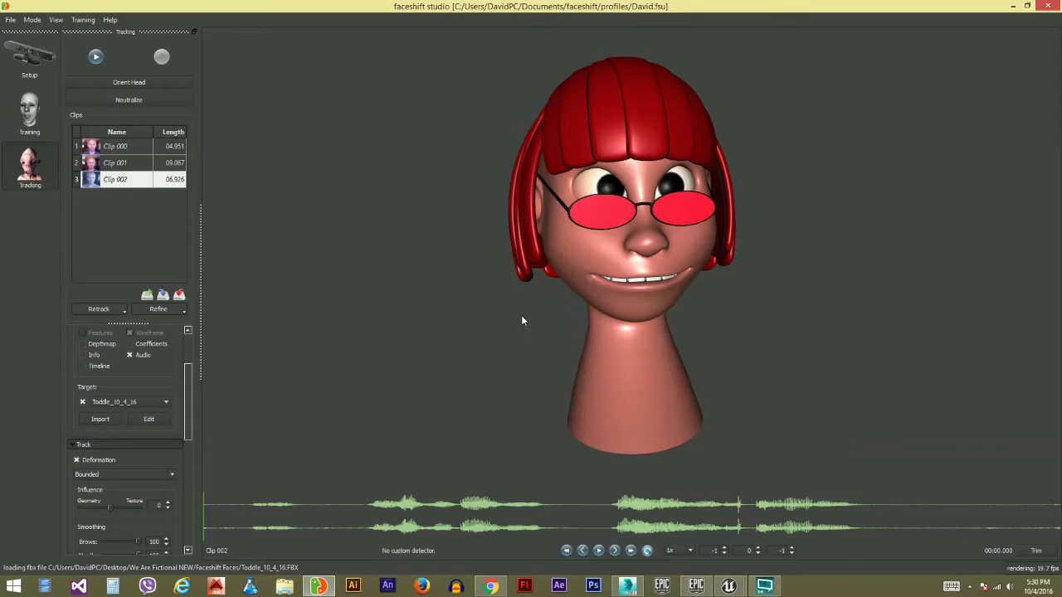
Step: Switch to 3ds Max and choose the ToddleTest file in the FaceshiftExports folder for import
left_click(628, 586)
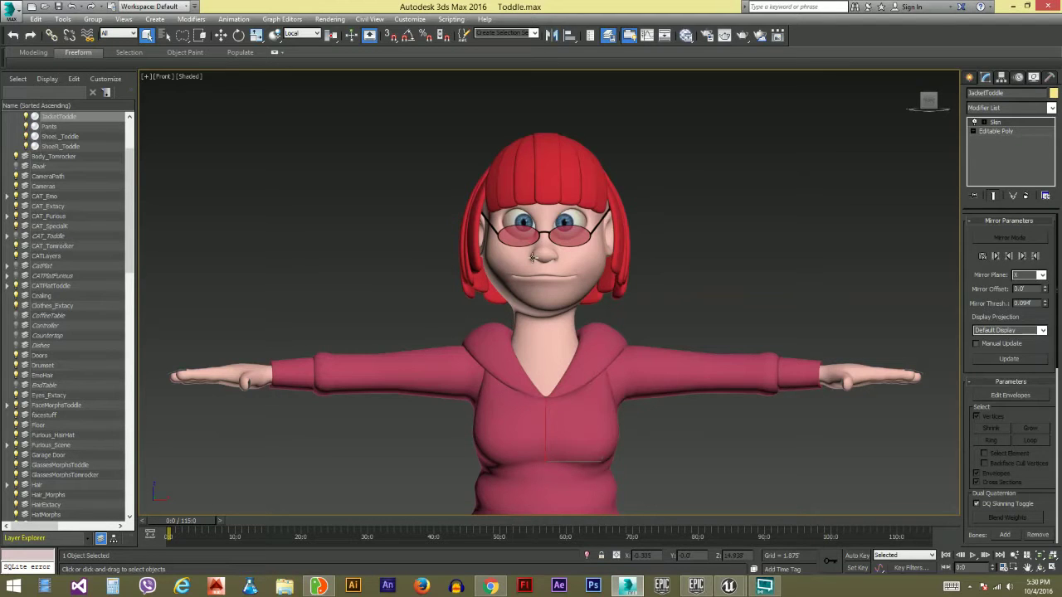
left_click(10, 10)
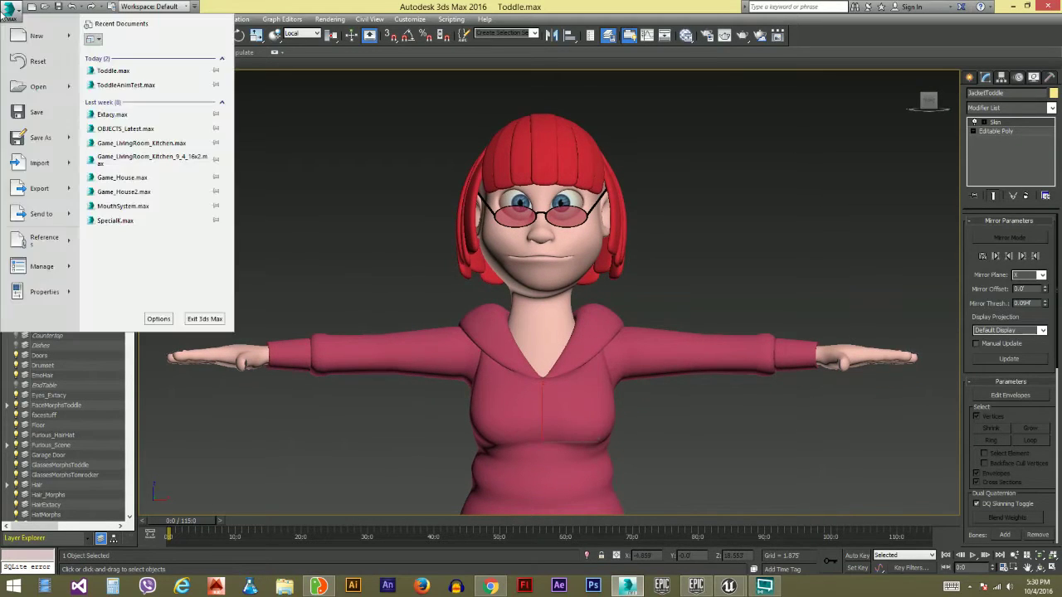
left_click(40, 163)
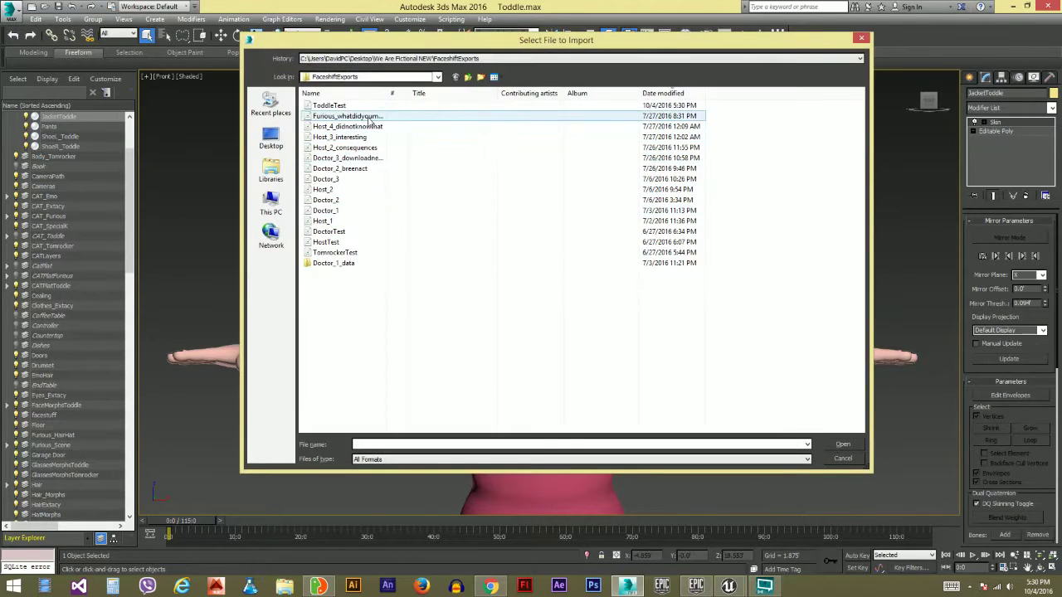
double_click(328, 106)
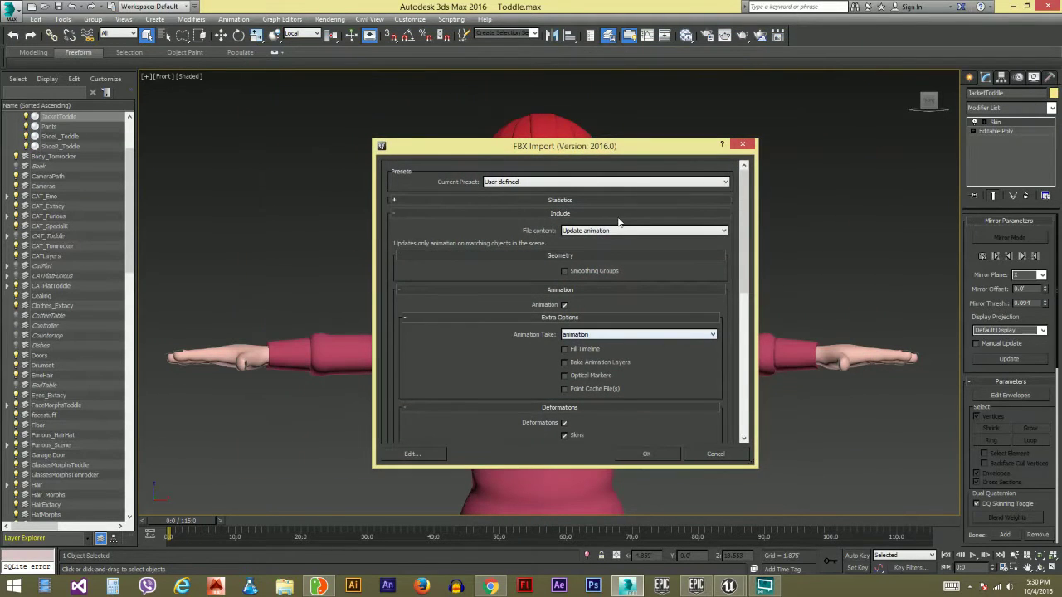
Step: Set the FBX import's file content to Update animation and run the import
left_click(606, 231)
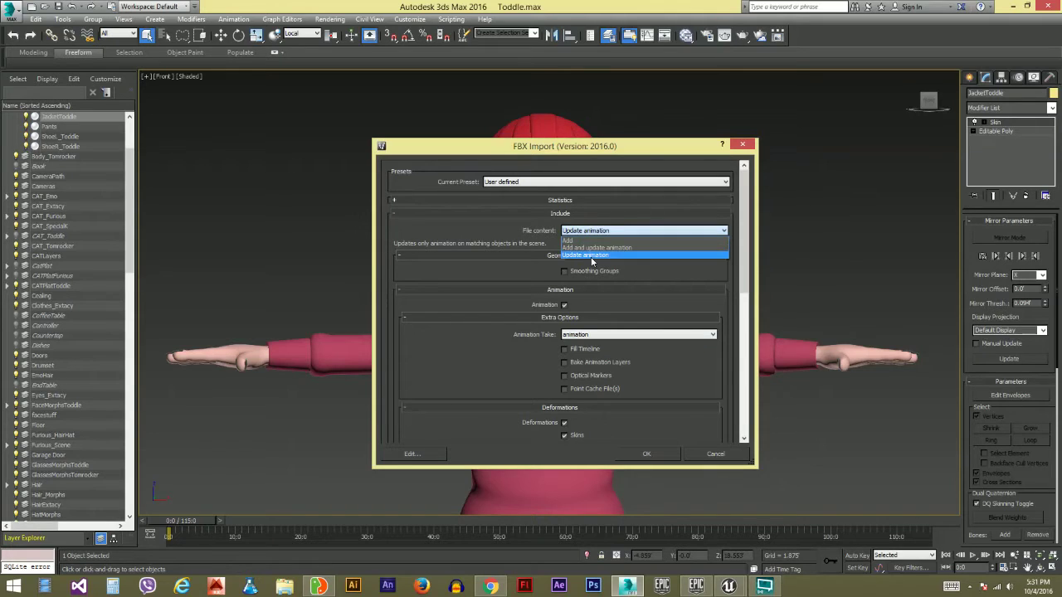
left_click(592, 256)
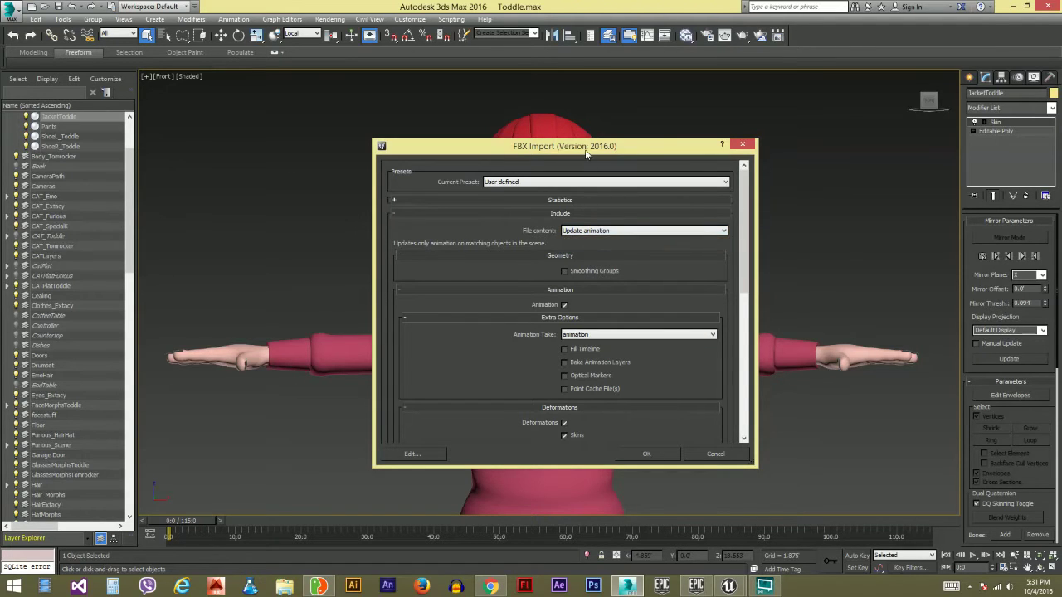
left_click_drag(586, 152, 482, 130)
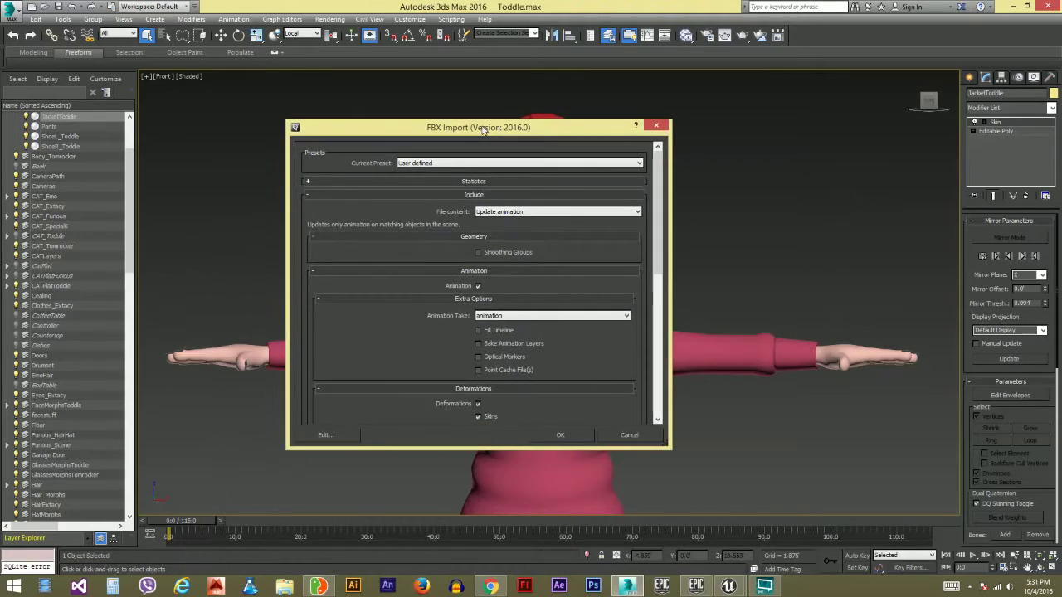
mouse_move(660, 235)
left_mouse_down()
mouse_move(659, 400)
mouse_move(659, 237)
left_mouse_up()
left_click(560, 435)
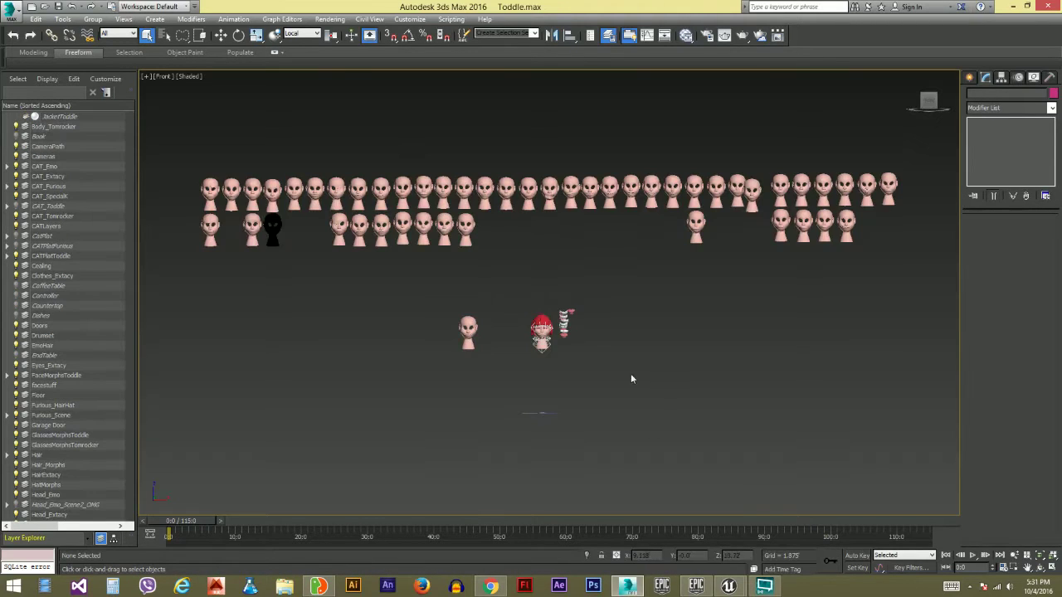
Step: Select the Toddle head and scrub through the first frames of the imported facial animation
scroll(543, 298, "up", 5)
scroll(544, 295, "up", 5)
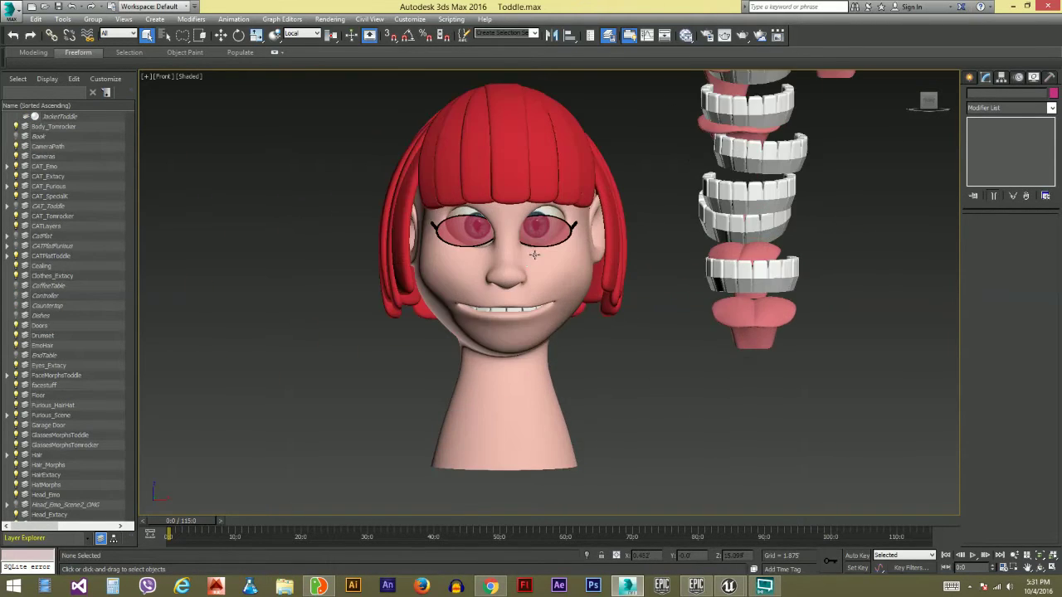
left_click(527, 283)
middle_click_drag(531, 282, 533, 271)
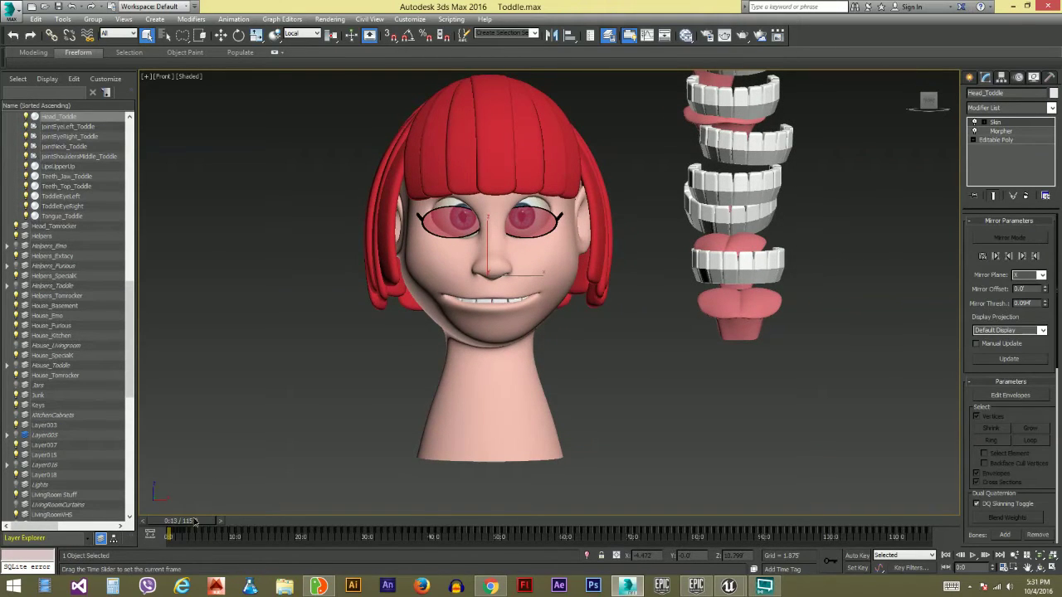
left_click_drag(184, 520, 165, 510)
Step: Toggle the Skin modifier on the Toddle glasses and scrub the animation to about frame 85
left_click(560, 225)
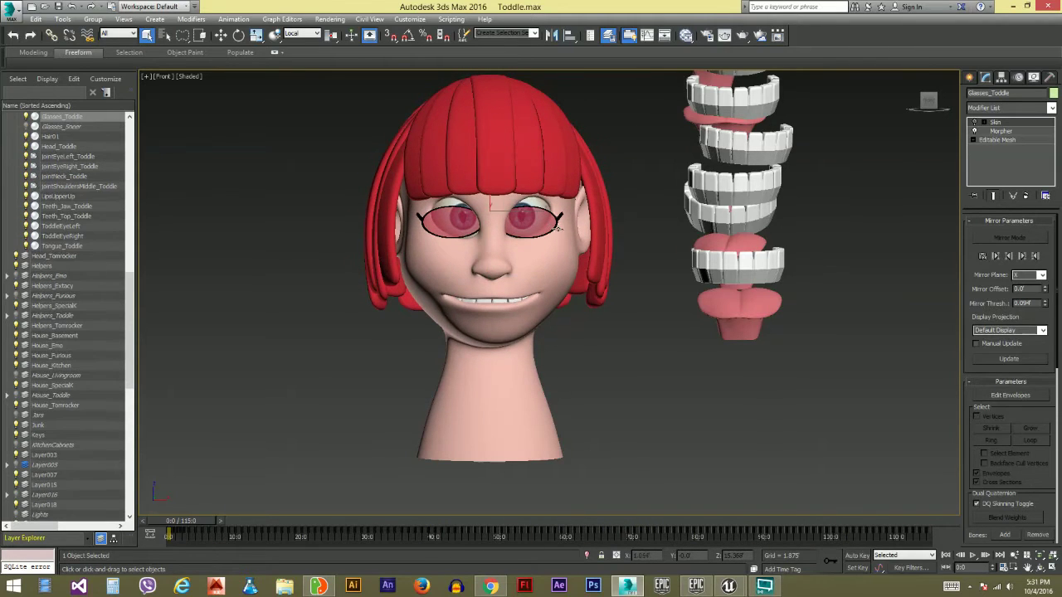
left_click(974, 123)
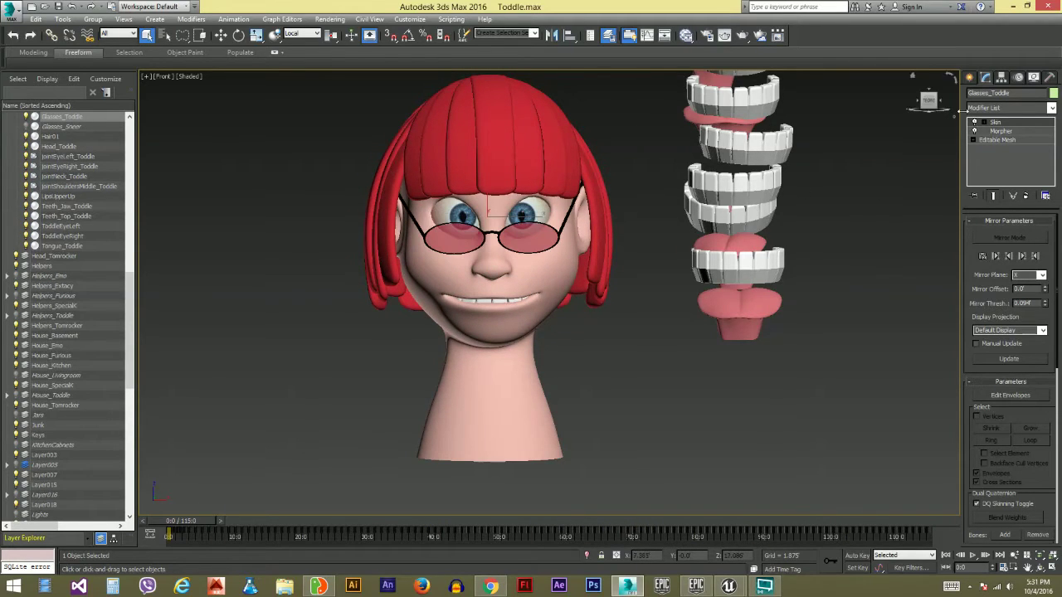
left_click_drag(204, 521, 750, 492)
left_click(620, 379)
scroll(556, 390, "down", 3)
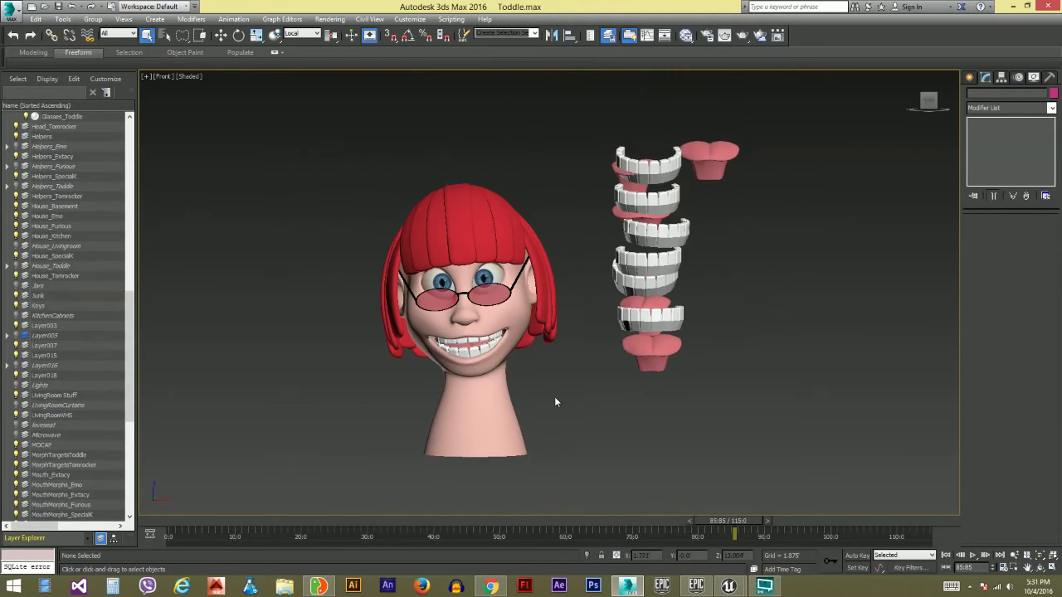
mouse_move(728, 586)
left_click(473, 319)
left_click(359, 251)
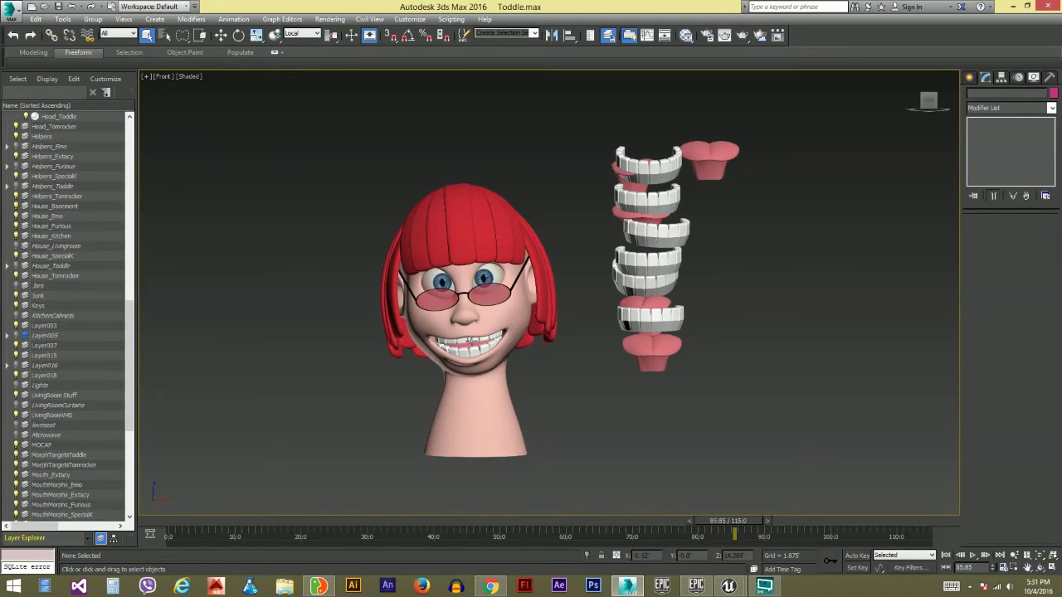
mouse_move(336, 169)
left_mouse_down()
mouse_move(489, 449)
mouse_move(540, 467)
mouse_move(561, 318)
left_mouse_up()
left_click(324, 373)
Step: Switch to faceshift studio to view the tracked head and return to the 3ds Max scene
left_click(319, 586)
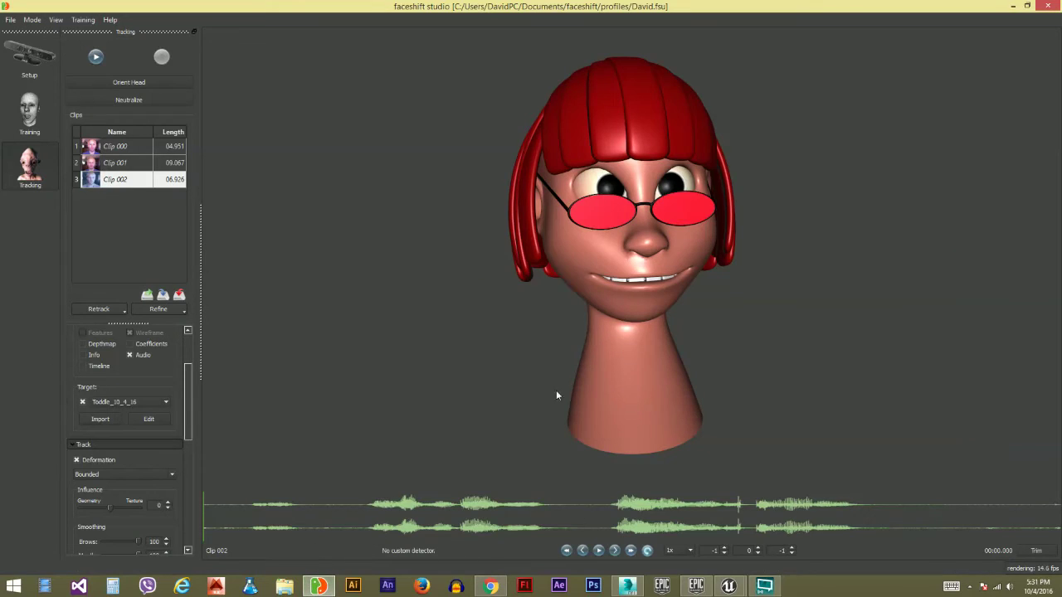
left_click(627, 586)
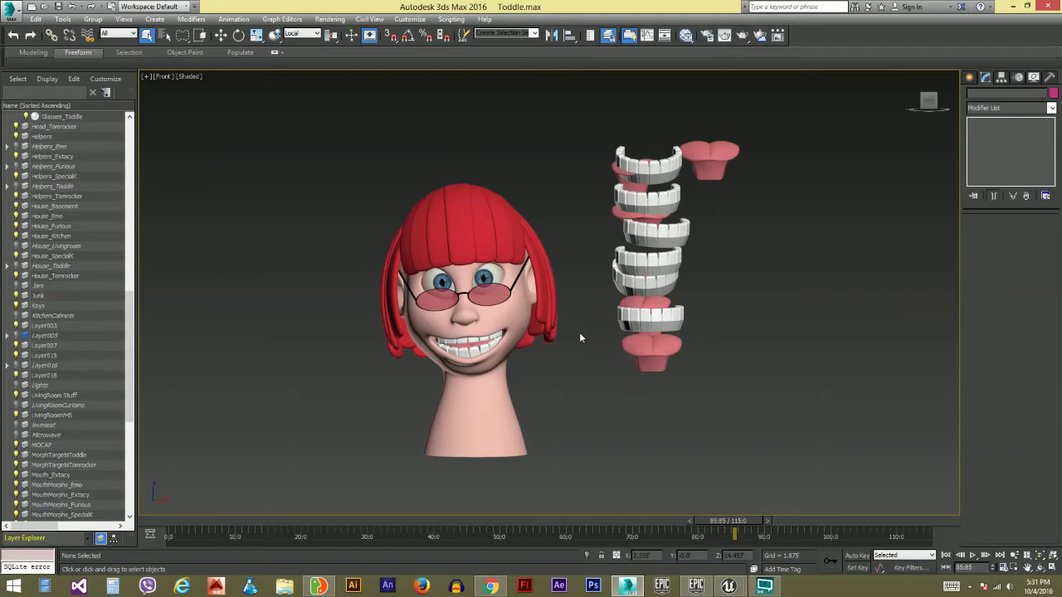
Step: Select all the Toddle head parts, including the hair, glasses, eyes, teeth, tongue and joints
mouse_move(579, 331)
left_mouse_down()
mouse_move(575, 279)
mouse_move(296, 324)
mouse_move(524, 505)
mouse_move(577, 437)
mouse_move(579, 241)
left_mouse_up()
middle_click_drag(537, 362, 576, 376)
scroll(535, 365, "up", 2)
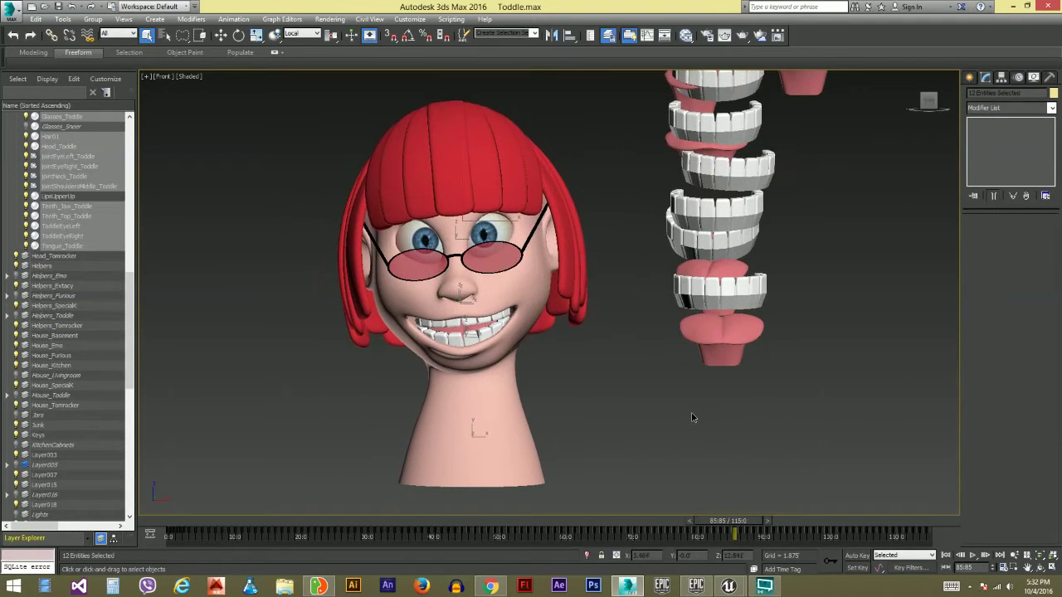
left_click(604, 366)
scroll(604, 366, "down", 1)
mouse_move(584, 168)
left_mouse_down()
mouse_move(523, 121)
mouse_move(368, 375)
mouse_move(584, 485)
mouse_move(601, 282)
mouse_move(586, 176)
left_mouse_up()
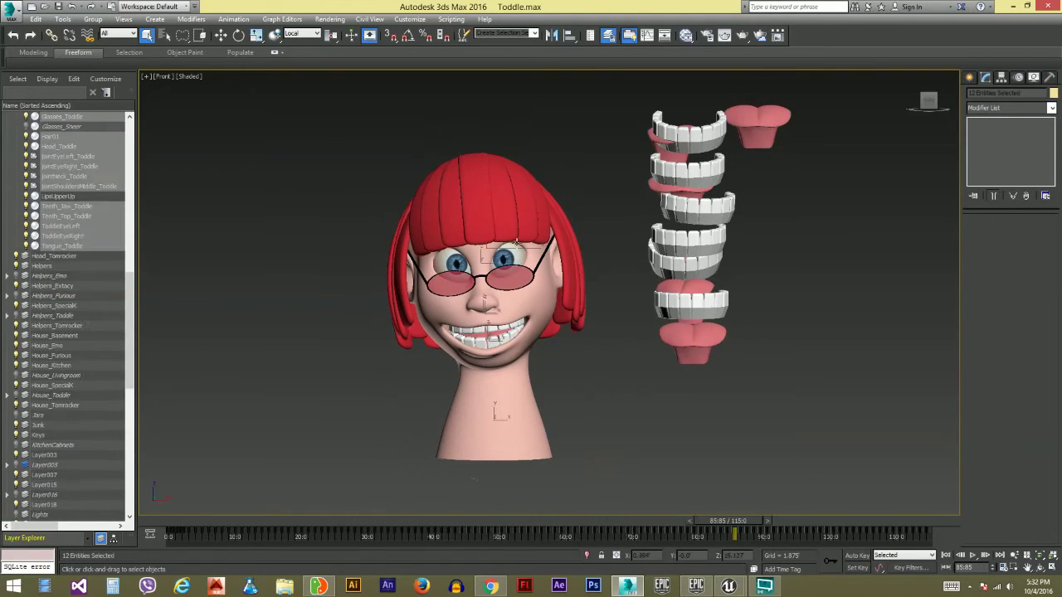
Step: Start an FBX export of the selected Toddle parts, overwriting ToddleAnimationTestUnreal in the We Are Fictional NEW folder
left_click(10, 8)
mouse_move(72, 194)
left_click(169, 91)
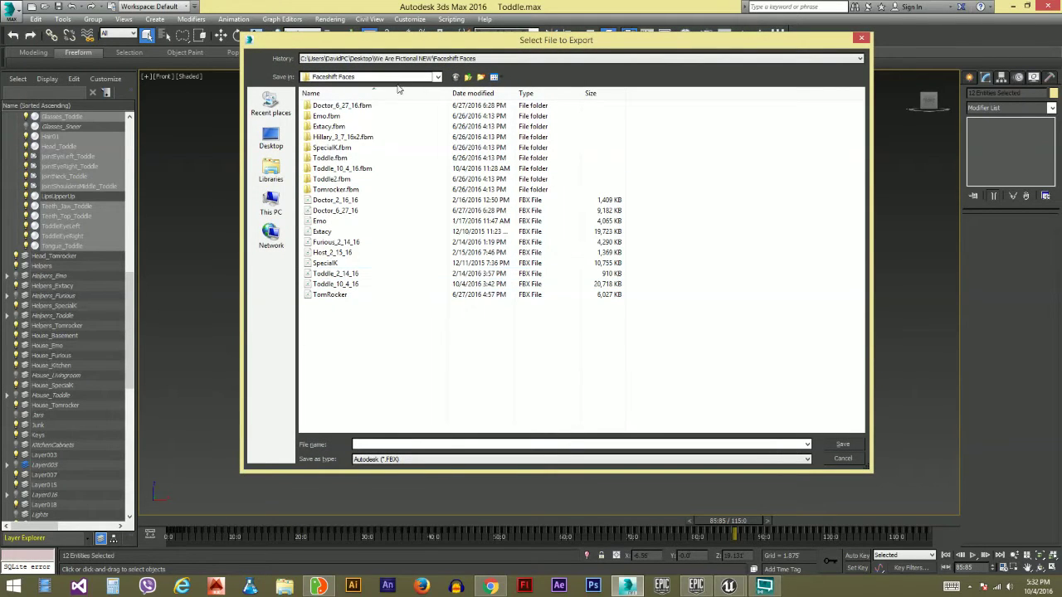
left_click(468, 77)
left_click(328, 135)
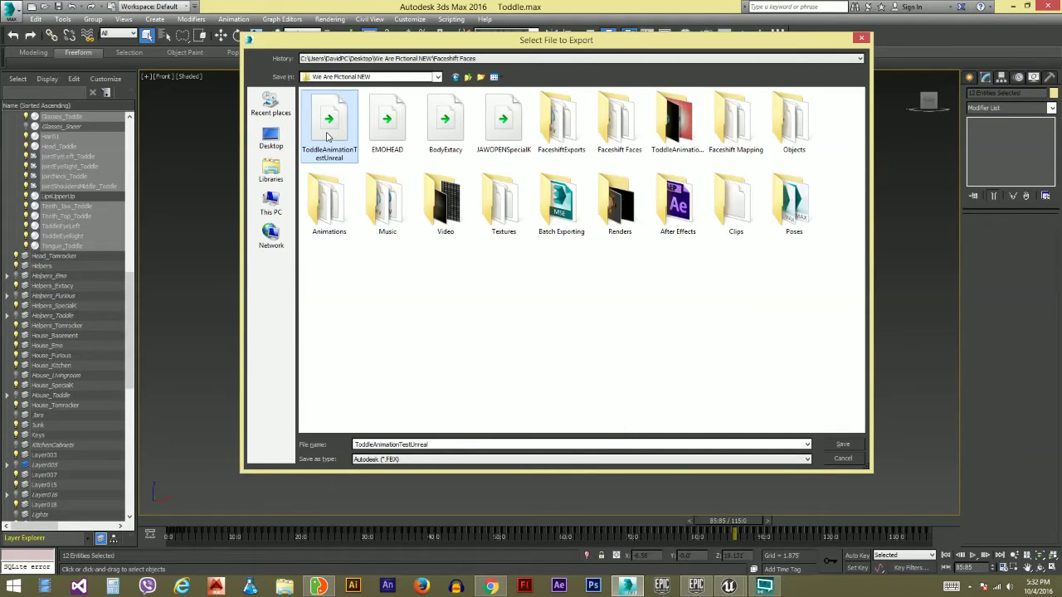
double_click(330, 123)
left_click(560, 338)
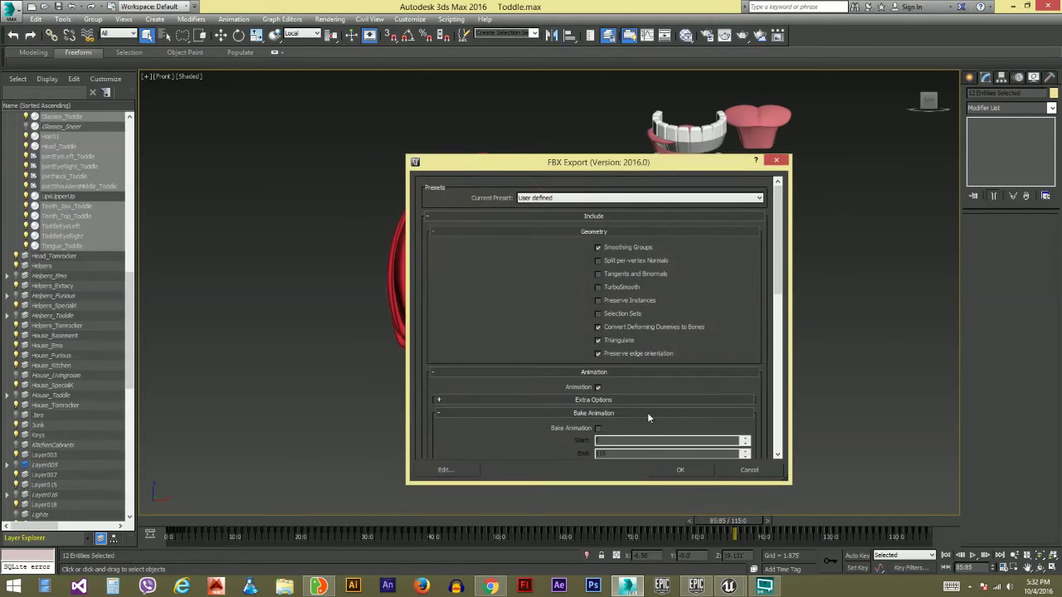
Step: Run the FBX export with Triangulate, Animation, Skins, Morphs and Embed Media on, Bake Animation off and units in Inches
scroll(773, 248, "down", 1)
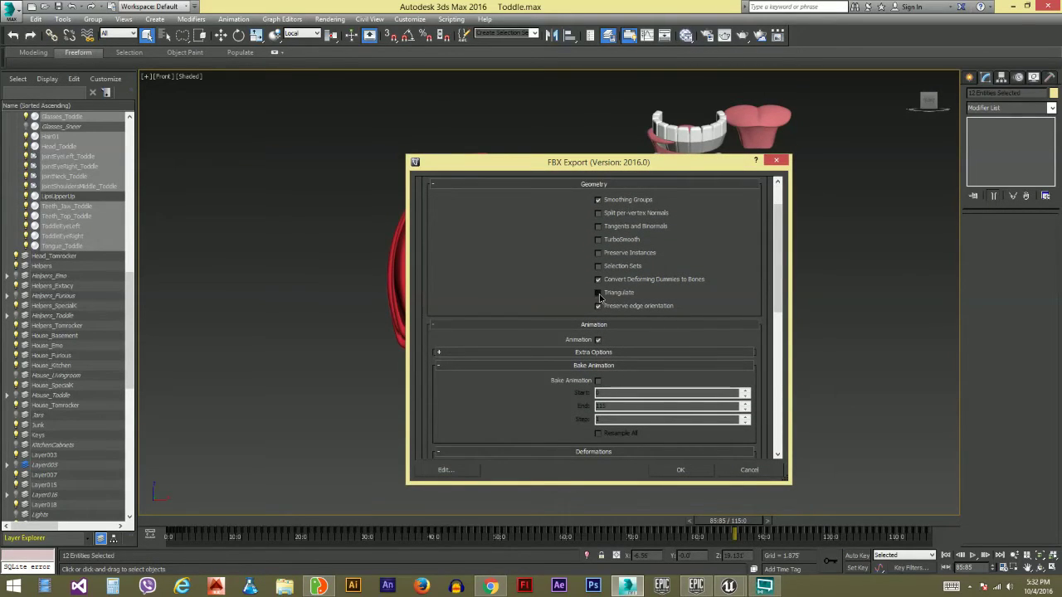
left_click(598, 292)
scroll(778, 286, "down", 2)
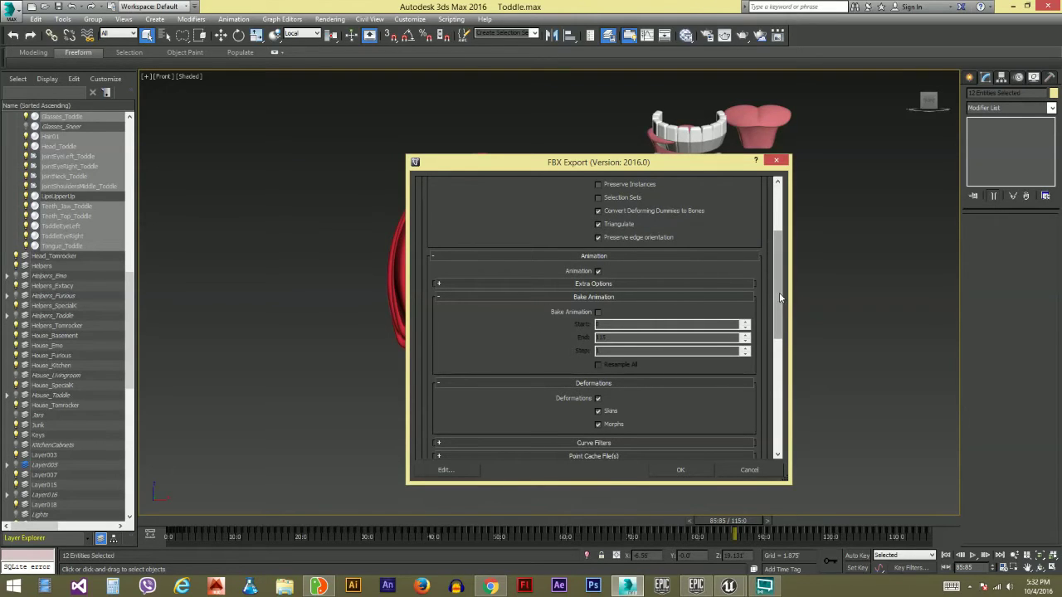
left_click_drag(781, 295, 761, 324)
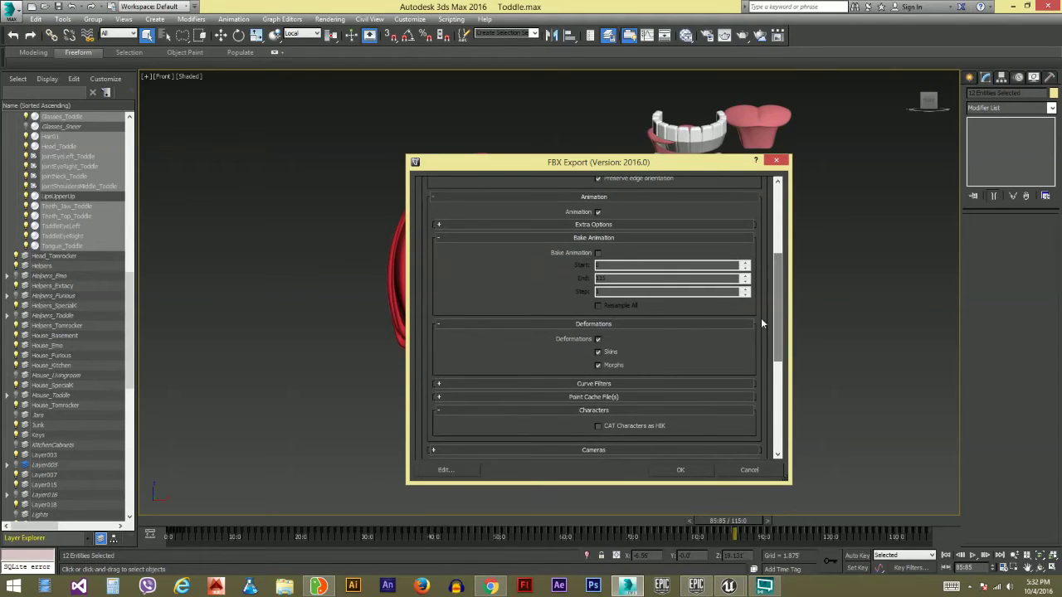
left_click(597, 253)
left_click(598, 253)
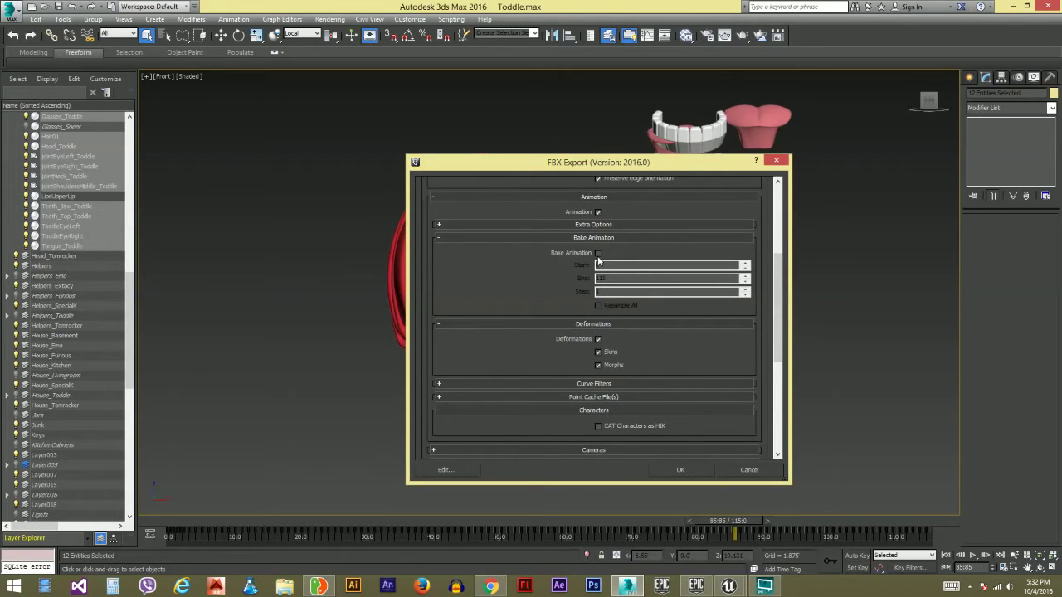
left_click_drag(778, 330, 778, 360)
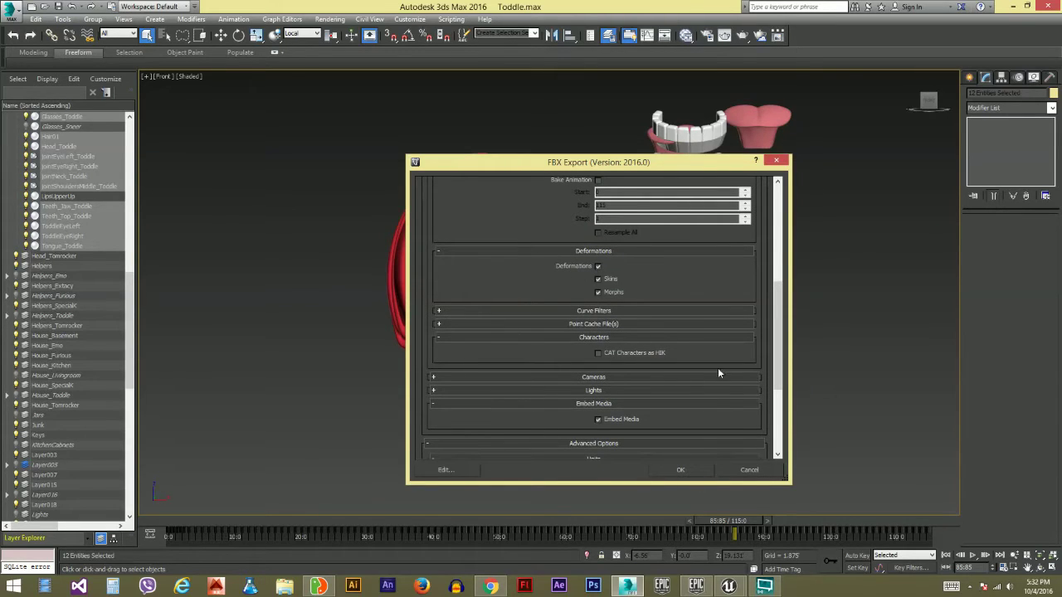
left_click_drag(777, 309, 778, 351)
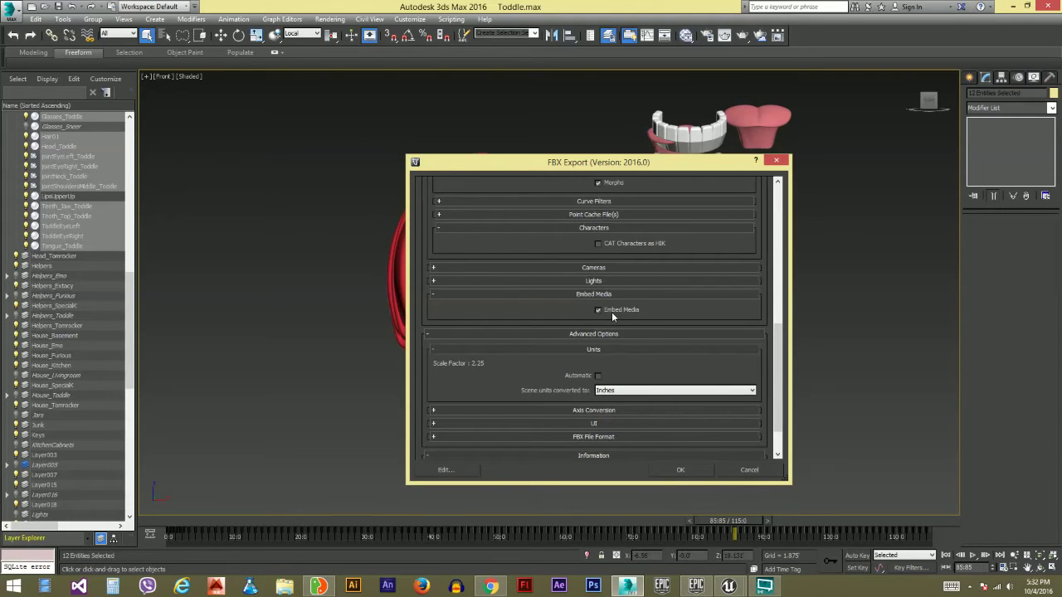
left_click(680, 469)
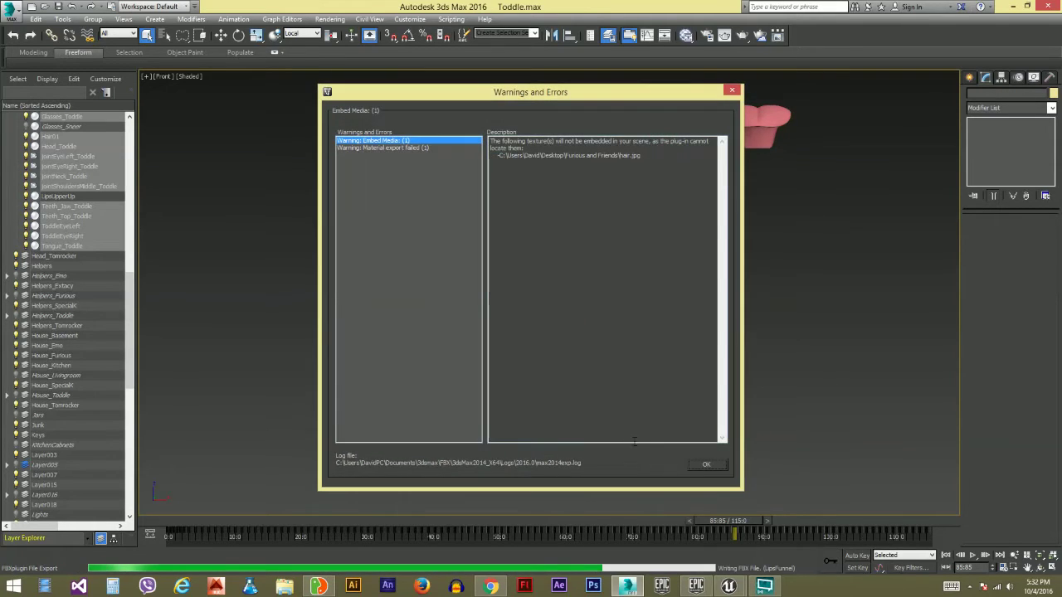
Step: Review the export warnings, dismiss the report and deselect the Toddle parts
left_click(408, 147)
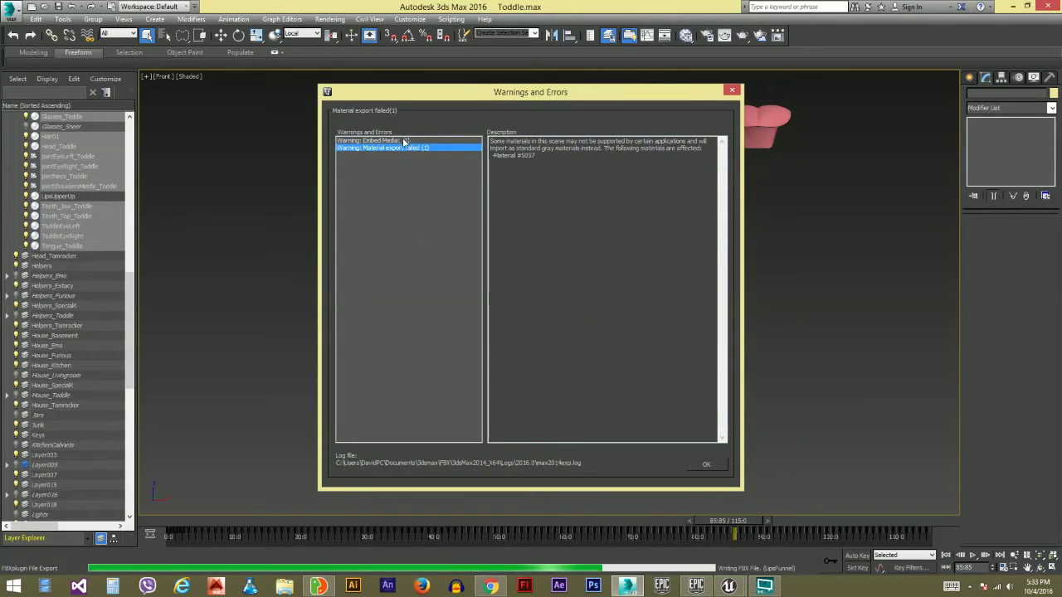
left_click(404, 141)
left_click(423, 149)
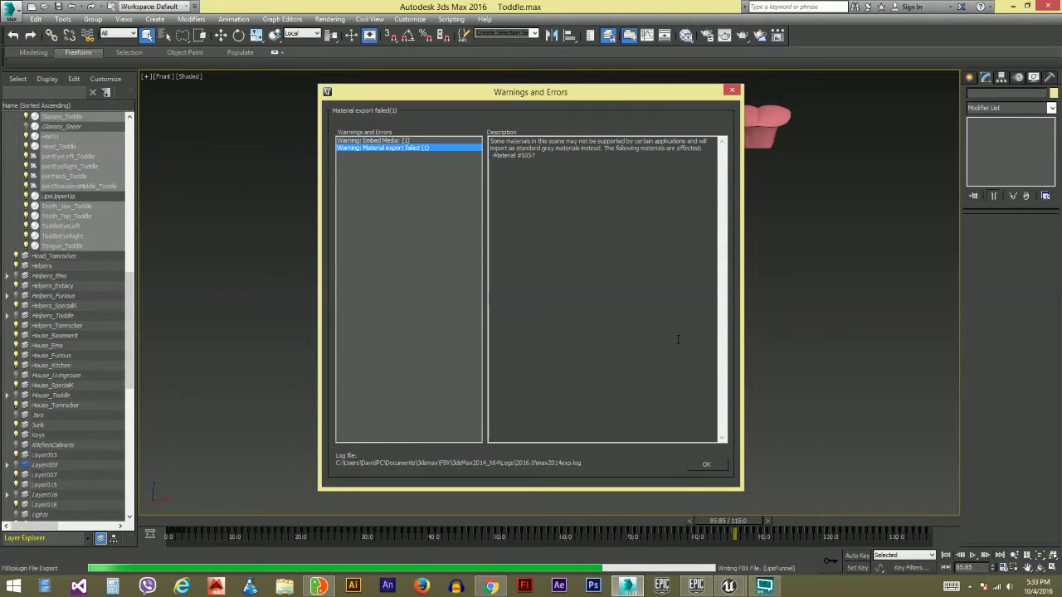
left_click(706, 464)
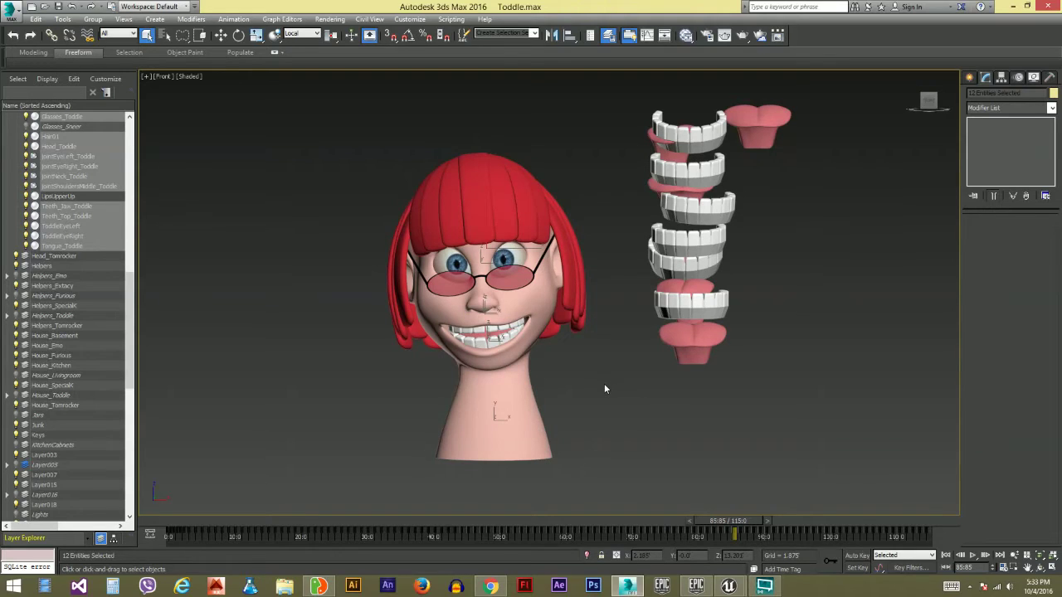
middle_click_drag(604, 388, 628, 379)
left_click(628, 379)
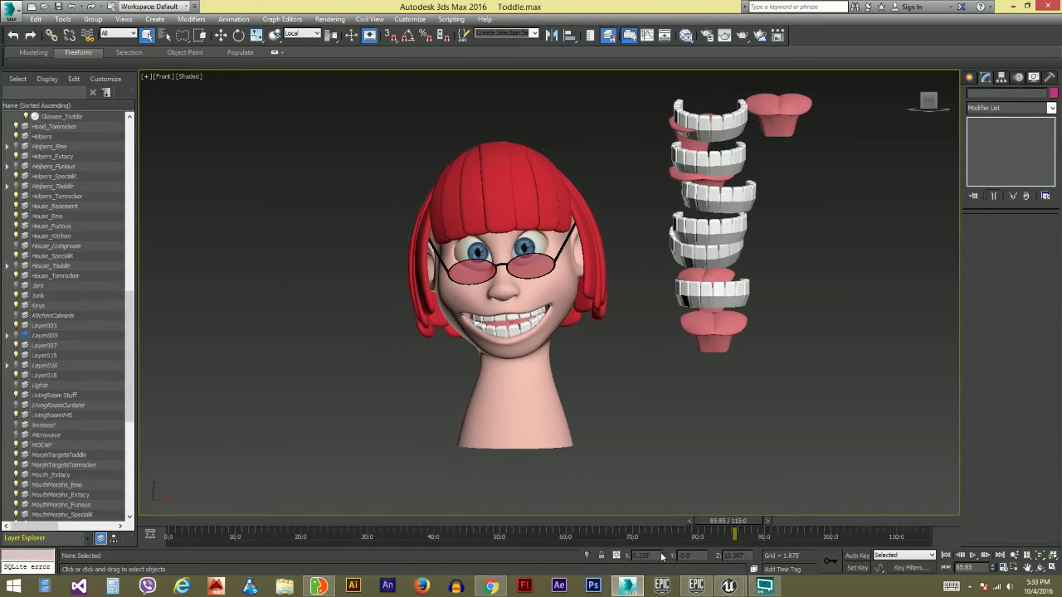
Step: Switch to the Unreal Editor, open the Test folder in TopDownBP and enlarge the Content Browser
mouse_move(728, 585)
left_click(667, 527)
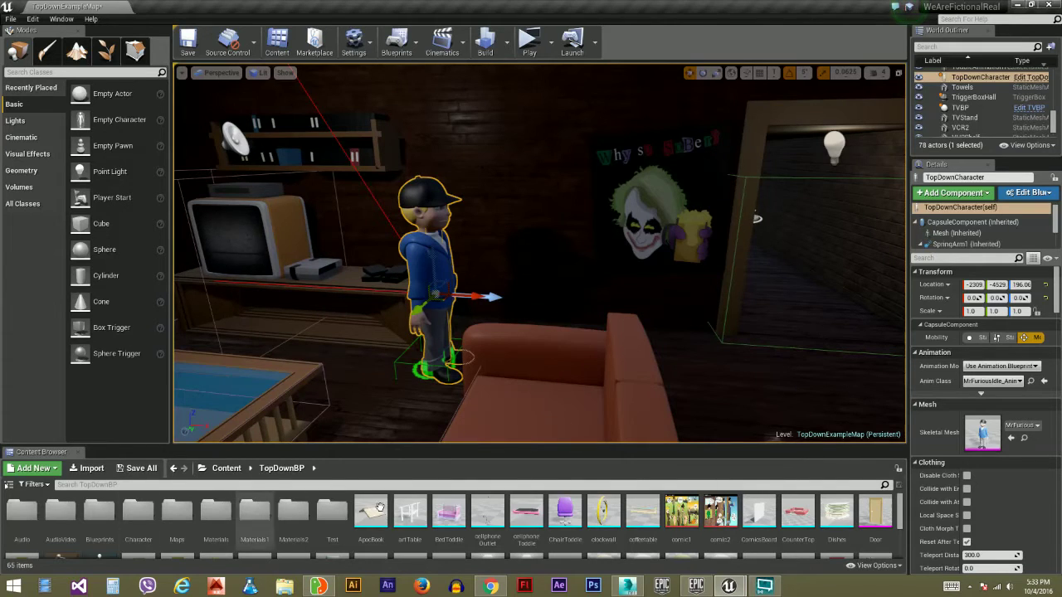
double_click(332, 510)
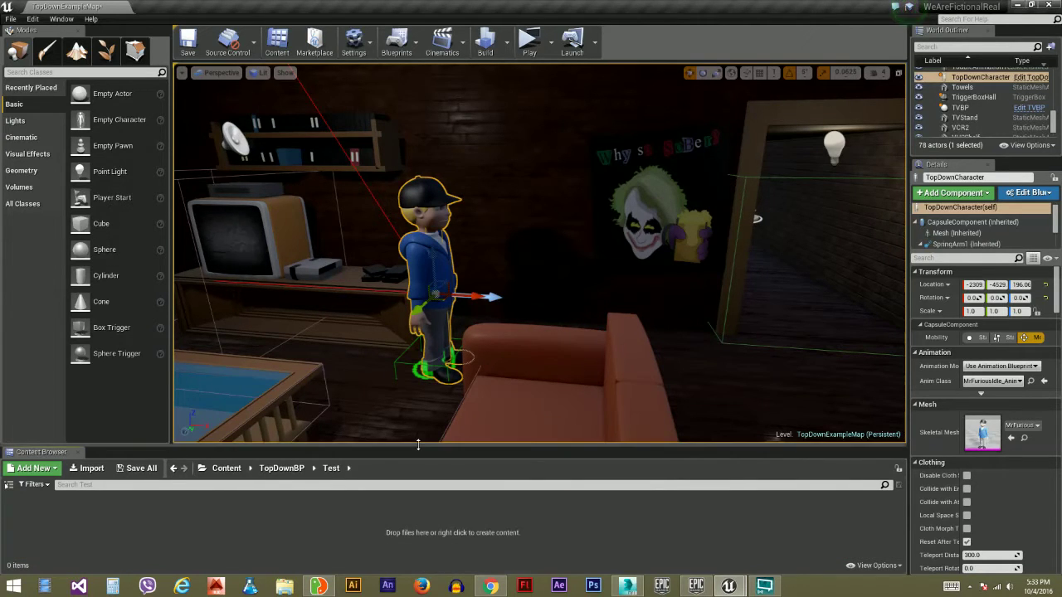
left_click_drag(418, 446, 418, 356)
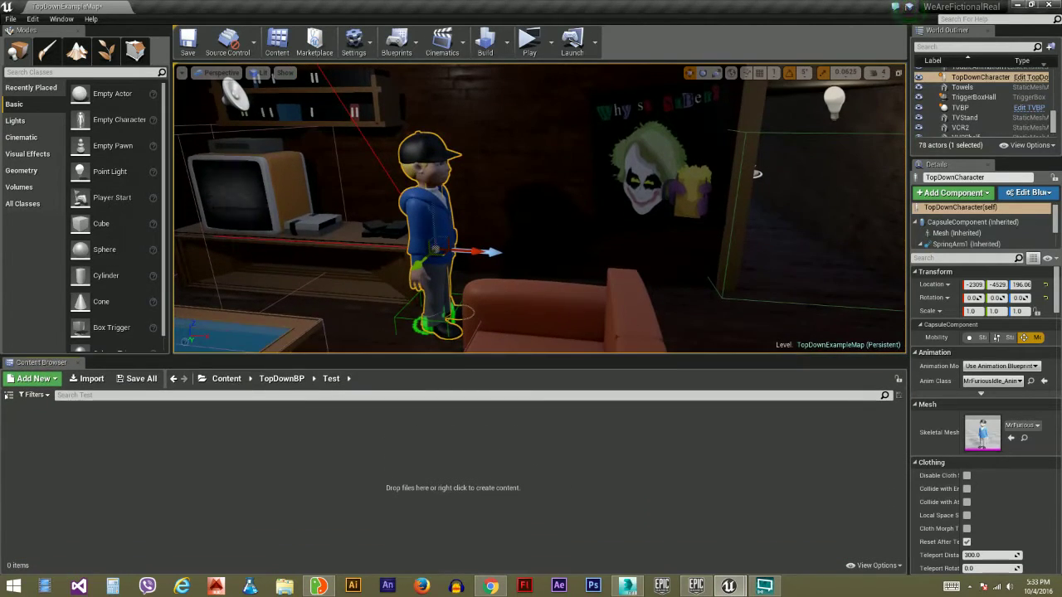
Step: Choose the ToddleAnimationTestUnreal FBX file for import into the Test folder
right_click(492, 488)
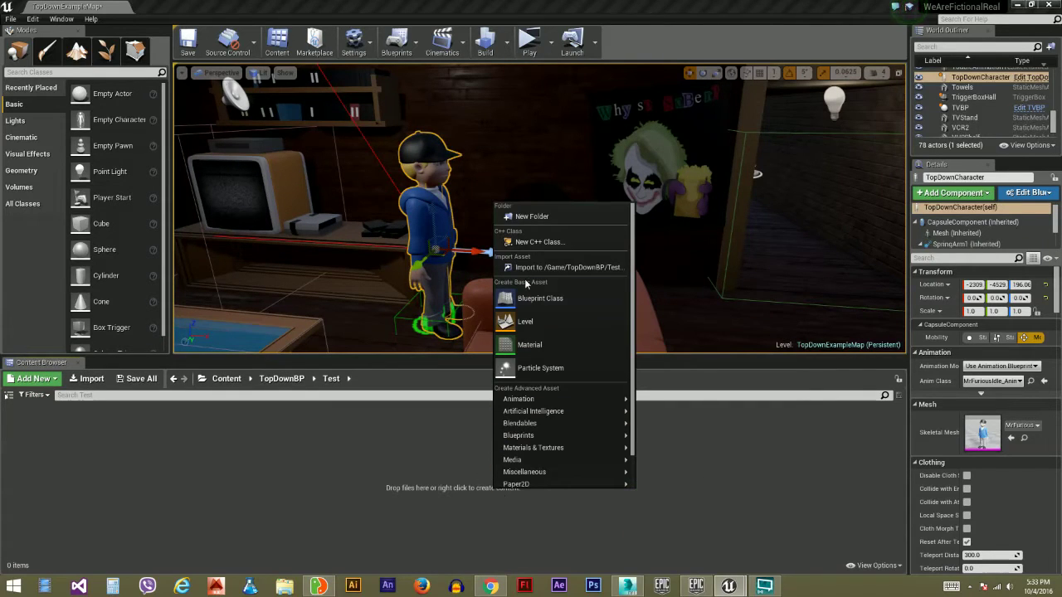
left_click(548, 268)
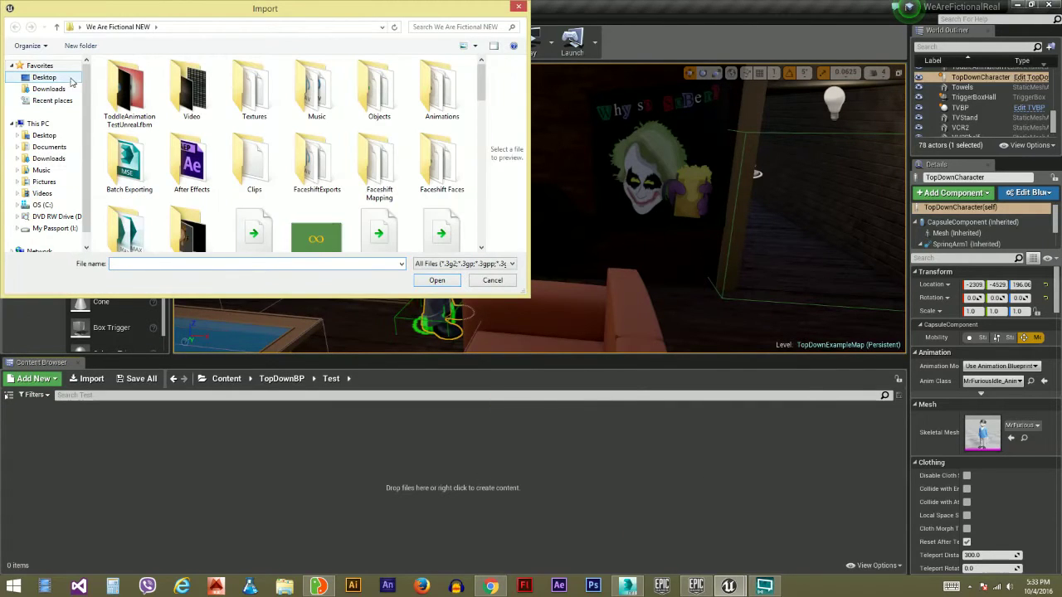
left_click_drag(484, 84, 484, 99)
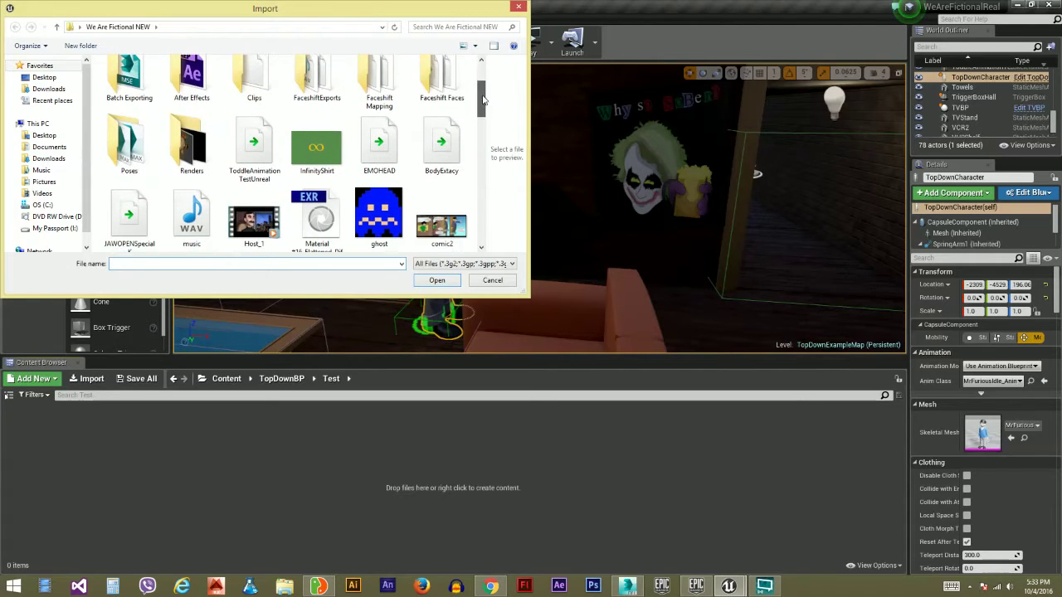
double_click(255, 147)
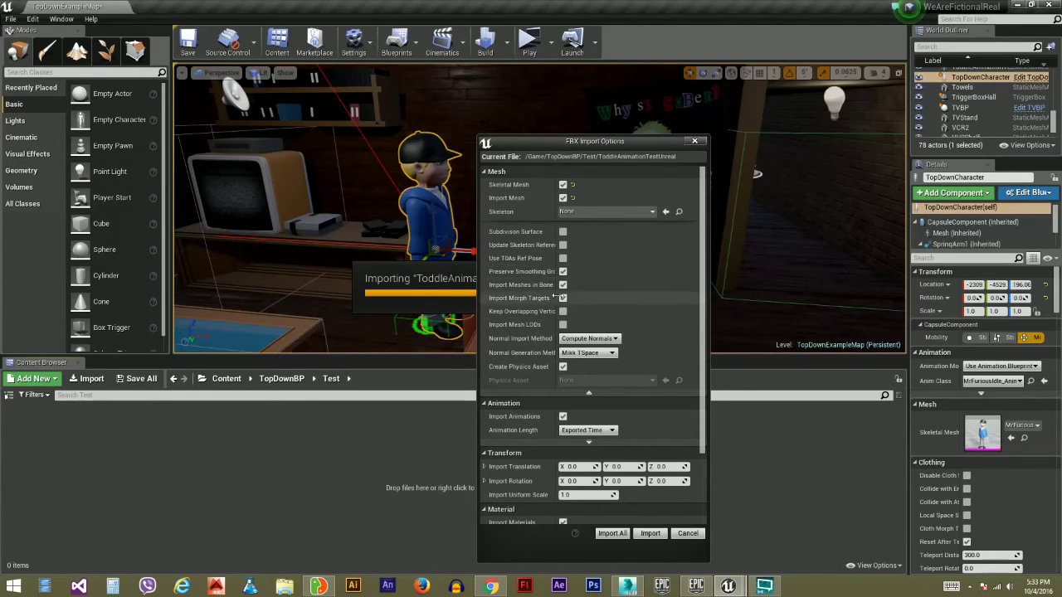
Step: Import the FBX as a skeletal mesh with morph targets and animations, keeping Animation Length at Exported Time
left_click_drag(554, 297, 600, 298)
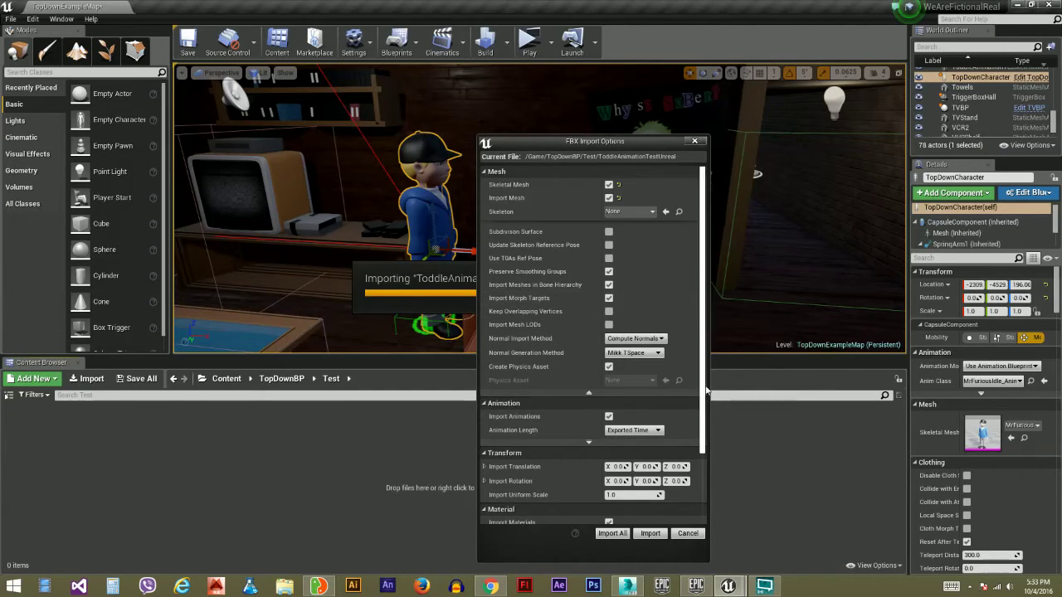
left_click_drag(705, 385, 703, 454)
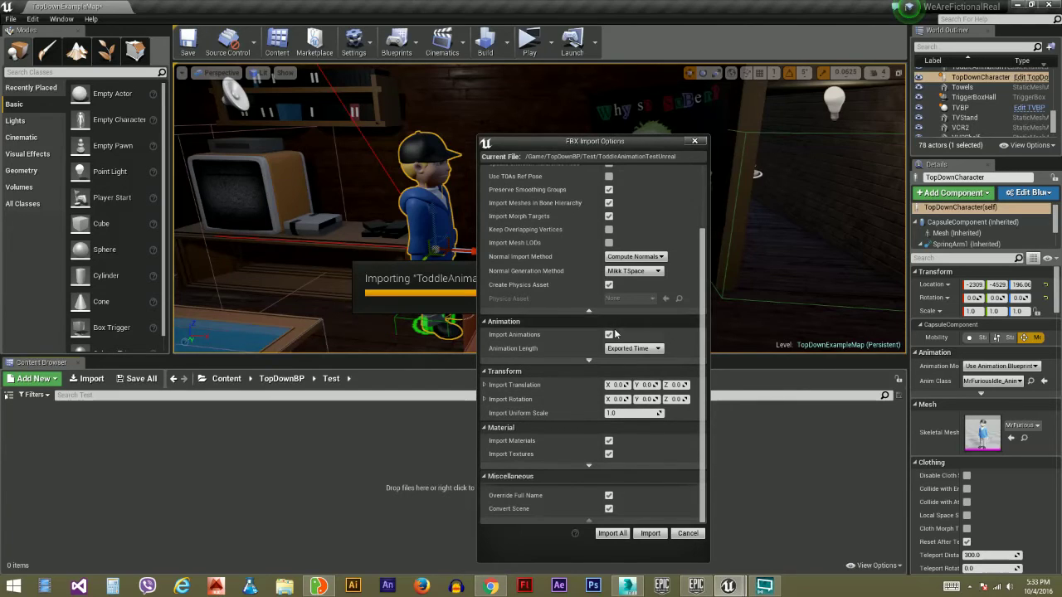
left_click(628, 350)
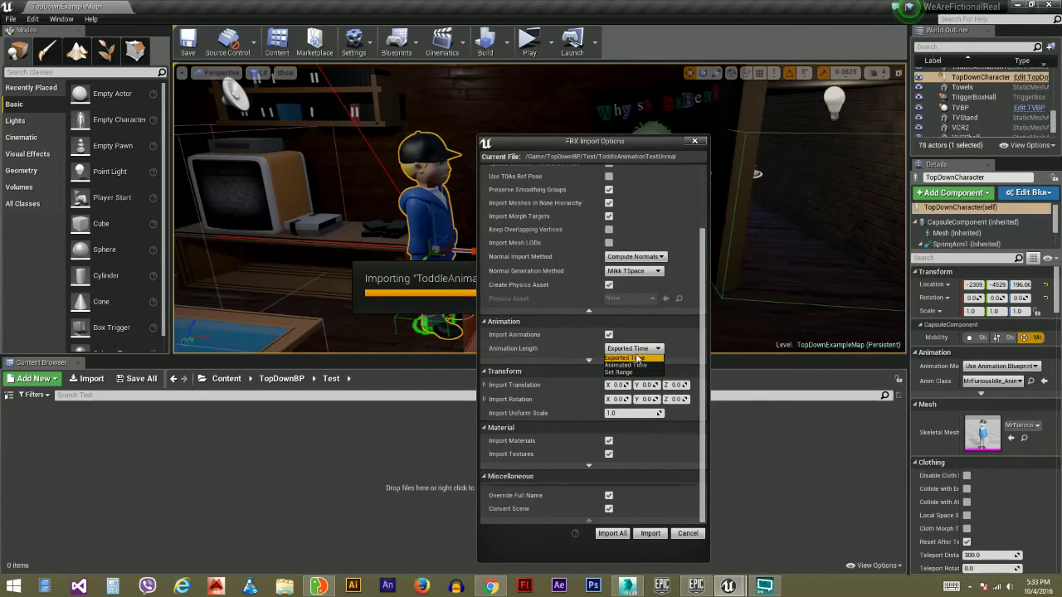
left_click(635, 357)
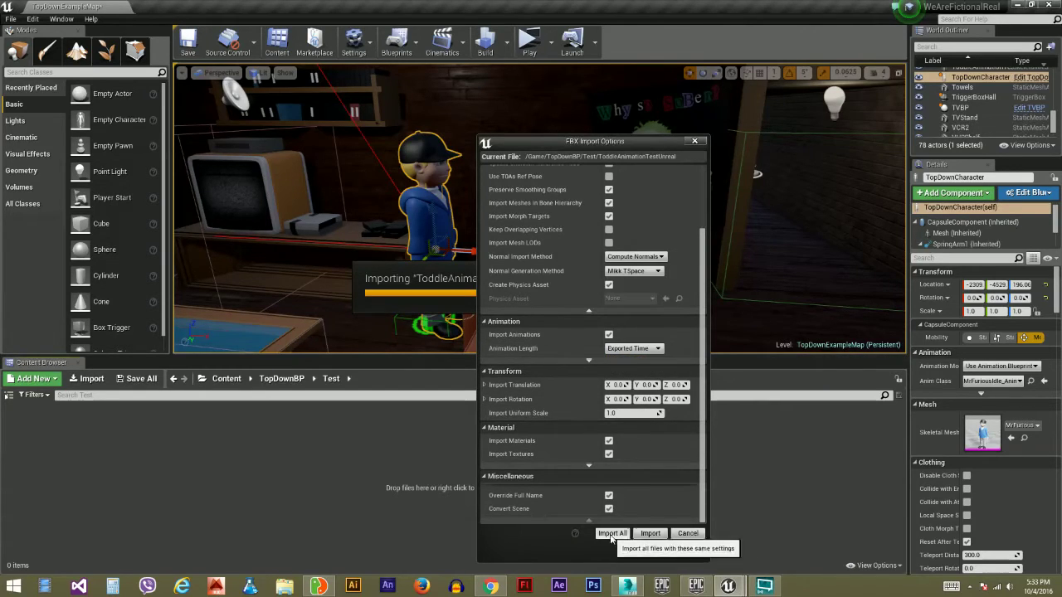
left_click(655, 533)
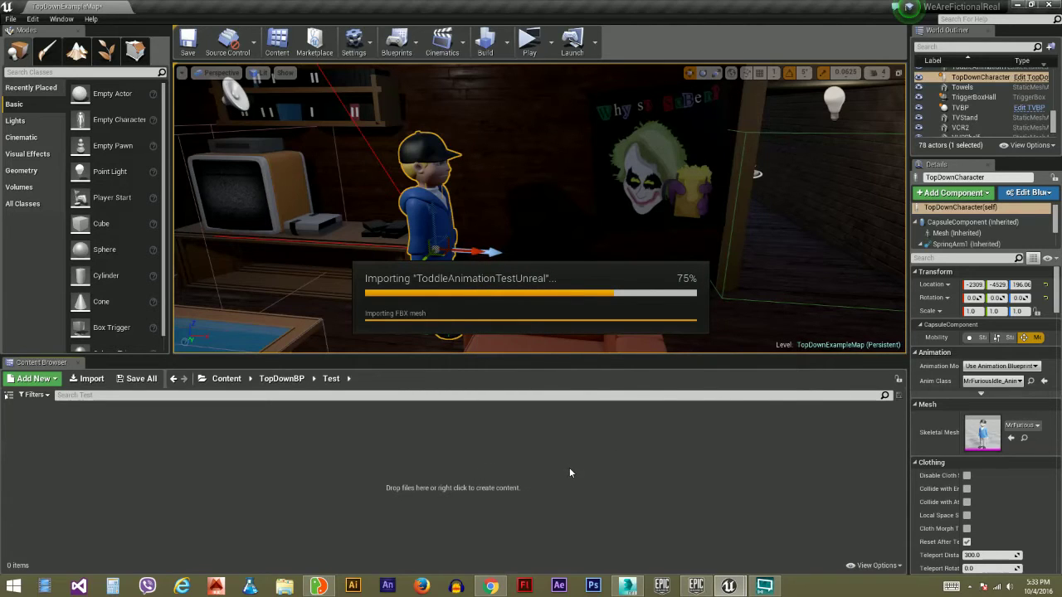
Step: Switch to 3ds Max and save the scene as ToddleAnimTest, overwriting the existing file
left_click(630, 587)
scroll(595, 348, "up", 2)
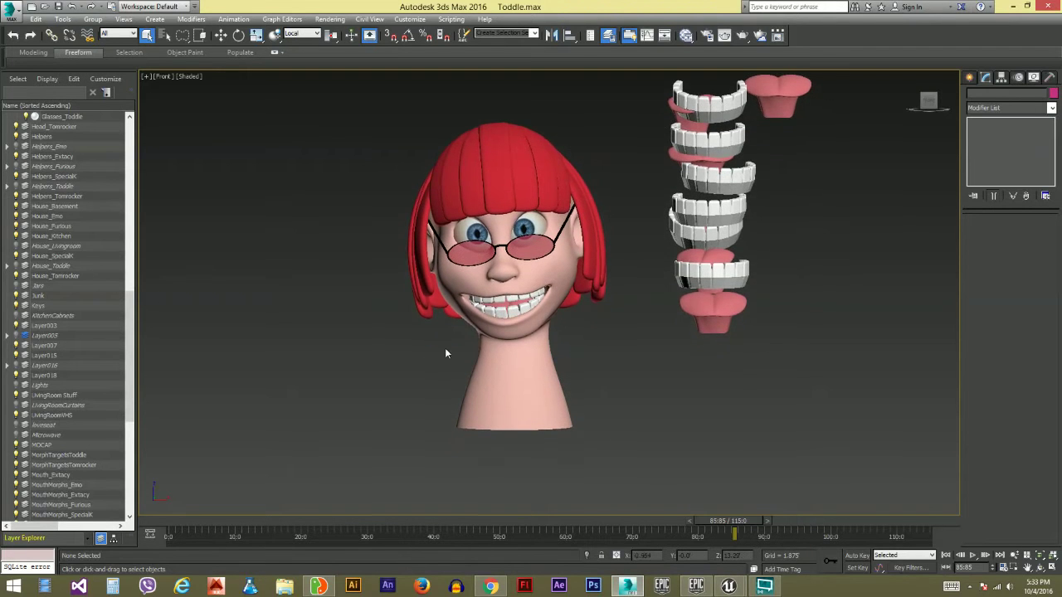
left_click(10, 12)
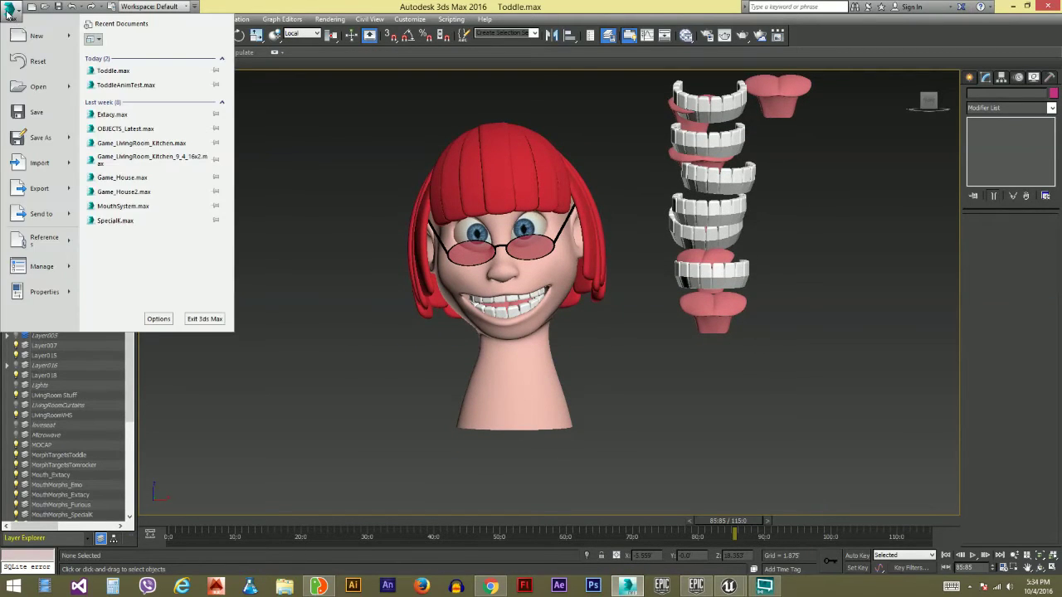
left_click(35, 140)
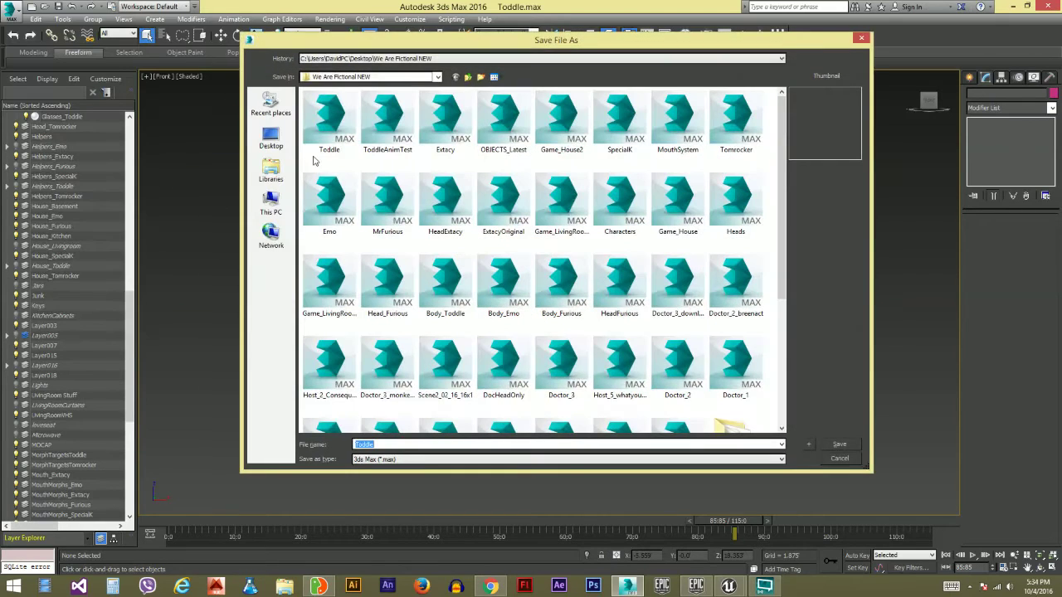
double_click(389, 116)
left_click(544, 339)
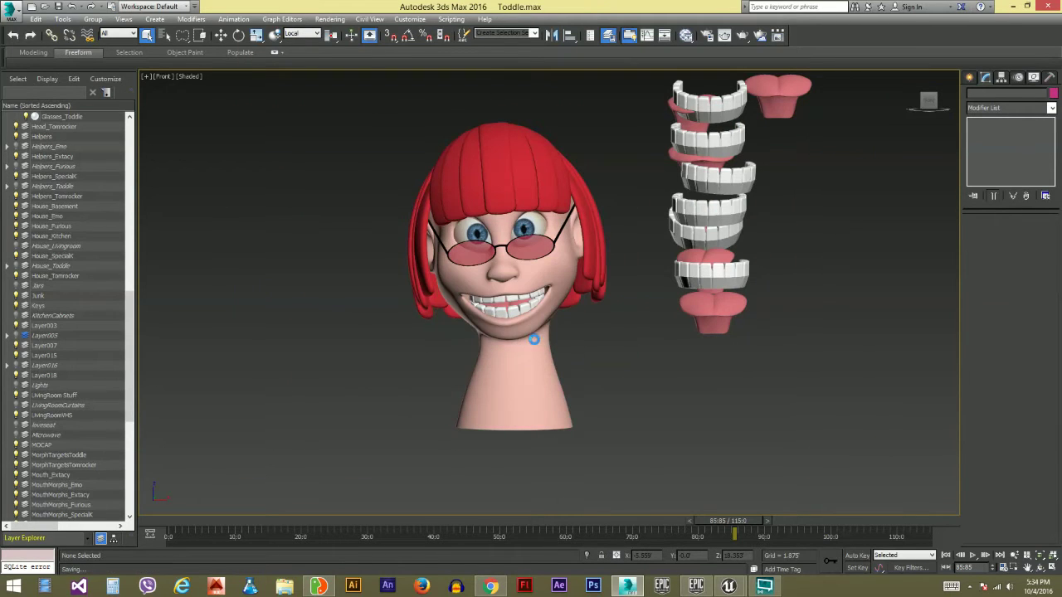
Step: Check the import progress in the Unreal Editor and switch to faceshift studio's Tracking mode to view the Toddle head
left_click(715, 494)
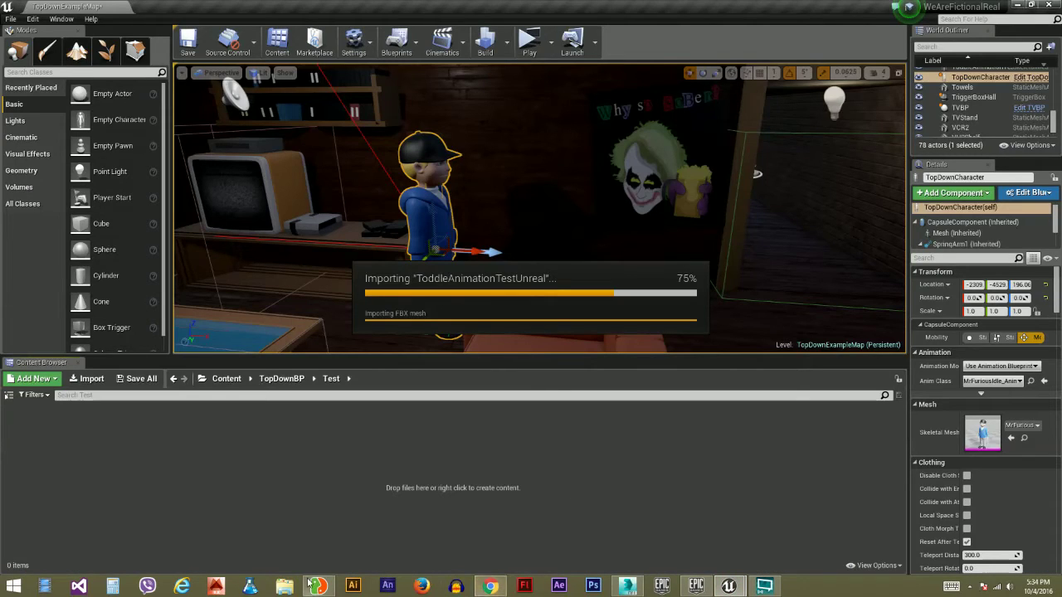
left_click(320, 583)
left_click(27, 118)
left_click(30, 166)
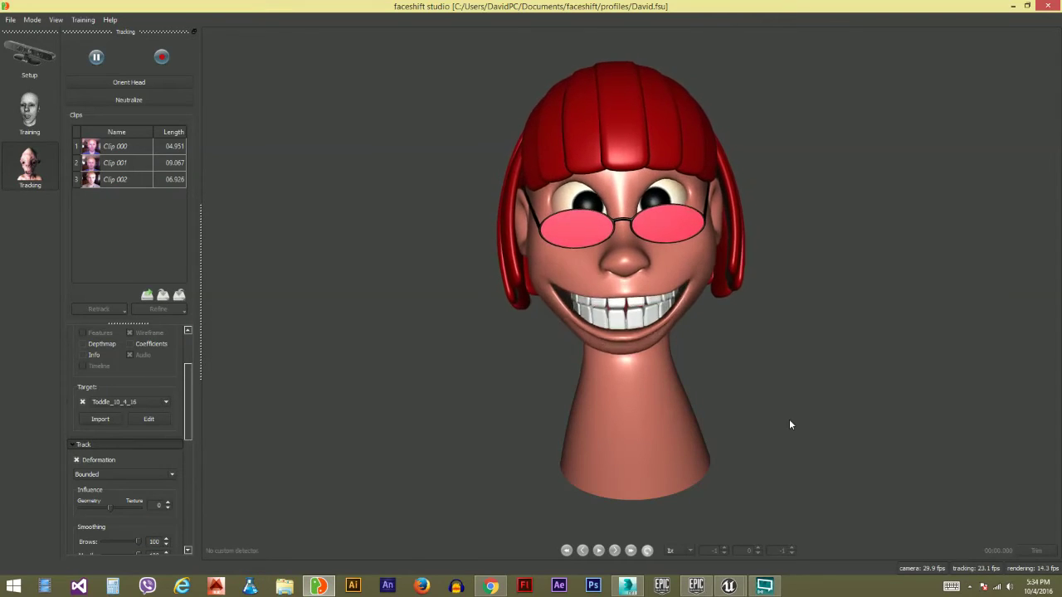
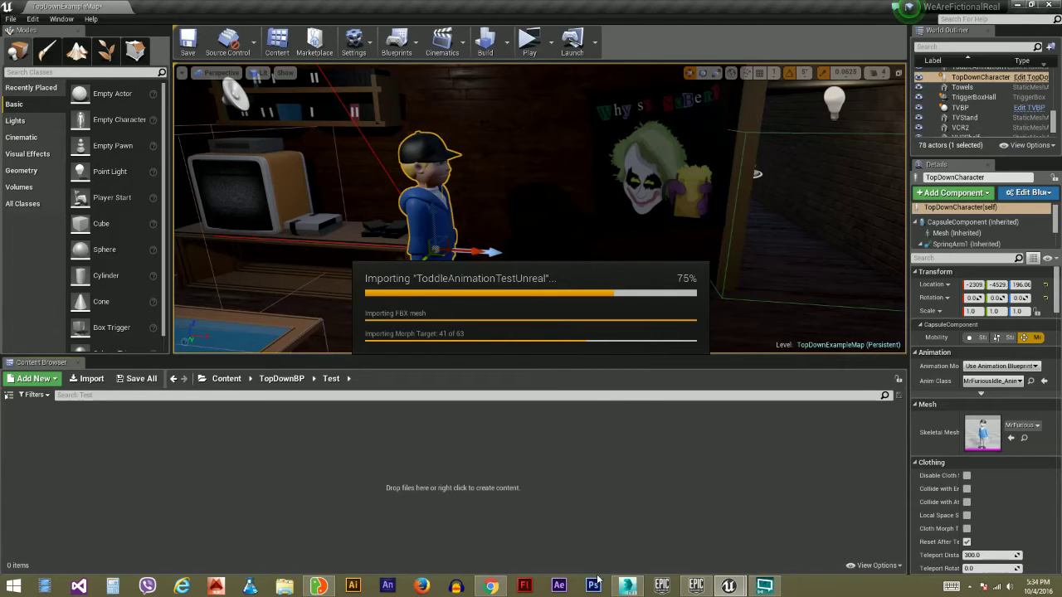
Step: Switch to 3ds Max and examine the Morpher channels of the lower teeth mesh Teeth_Jaw_Toddle
left_click(625, 586)
left_click(11, 10)
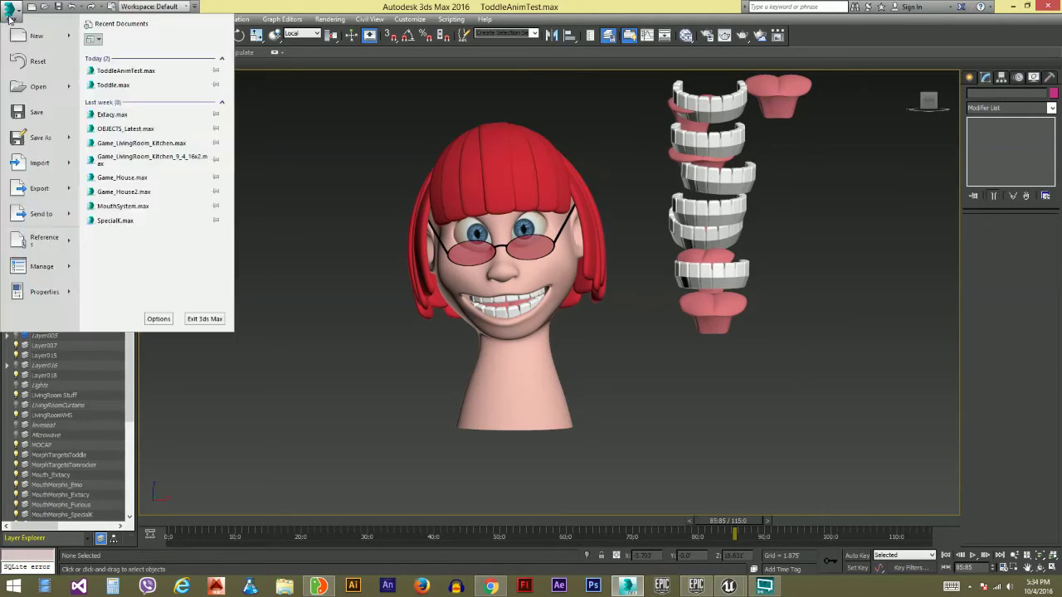
left_click(340, 235)
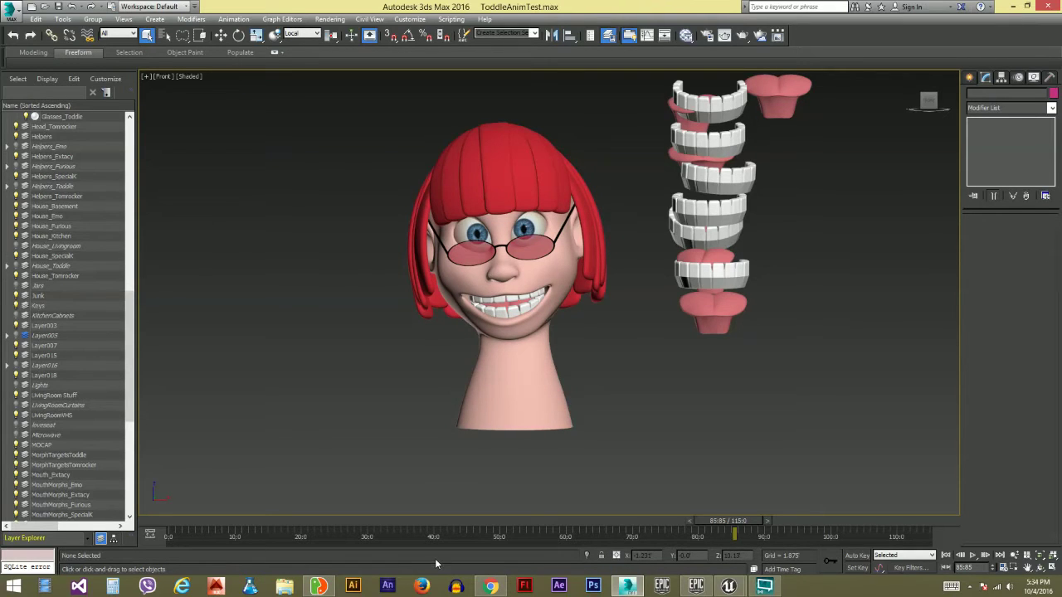
middle_click_drag(423, 354, 417, 385)
scroll(417, 385, "up", 3)
middle_click_drag(491, 367, 440, 400)
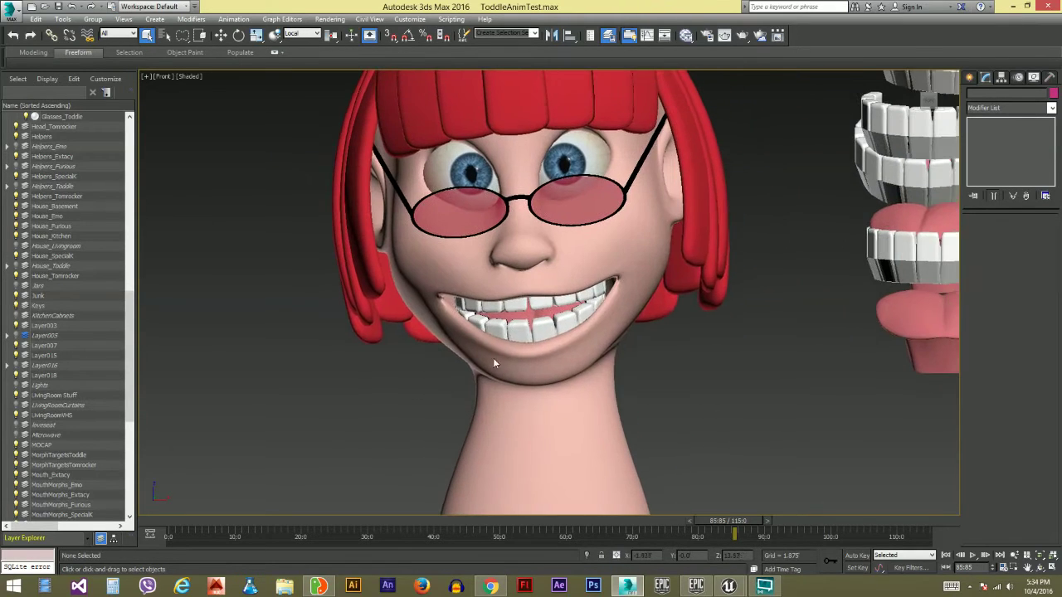
left_click(548, 322)
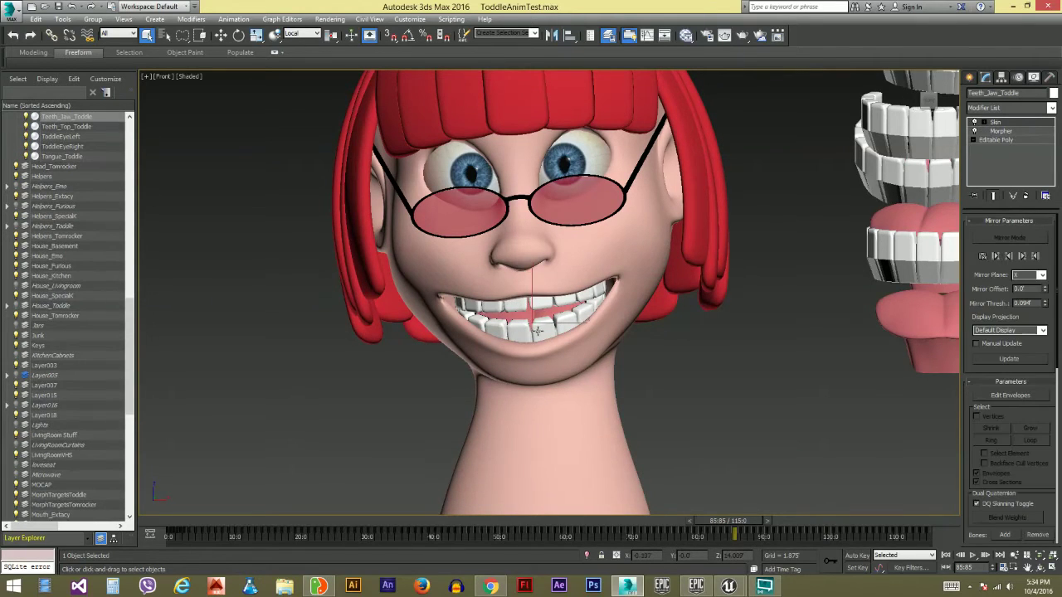
left_click(1001, 131)
key("w")
scroll(627, 262, "down", 3)
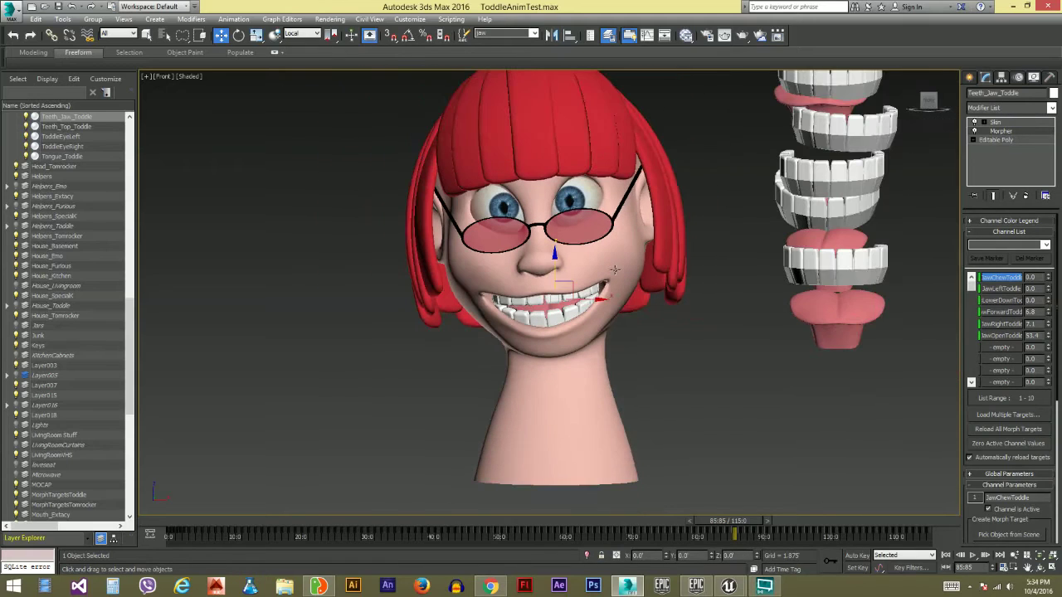
Step: Select Toddle's neck, middle shoulders, right eye and left eye joint helpers and isolate them
left_click(591, 399)
middle_click_drag(531, 389, 581, 431, "alt")
left_click(558, 384)
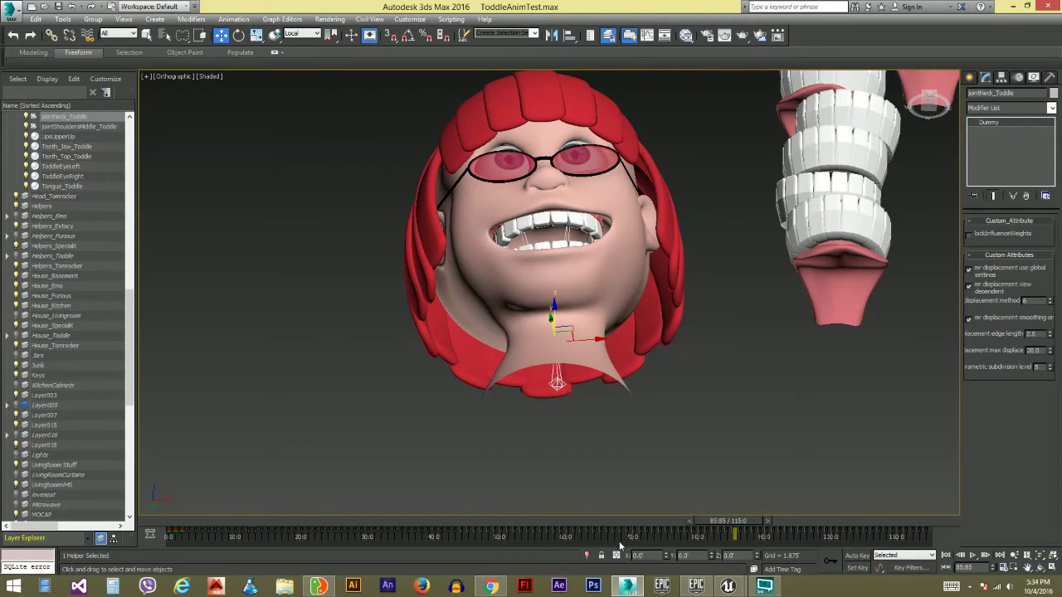
scroll(73, 143, "up", 3)
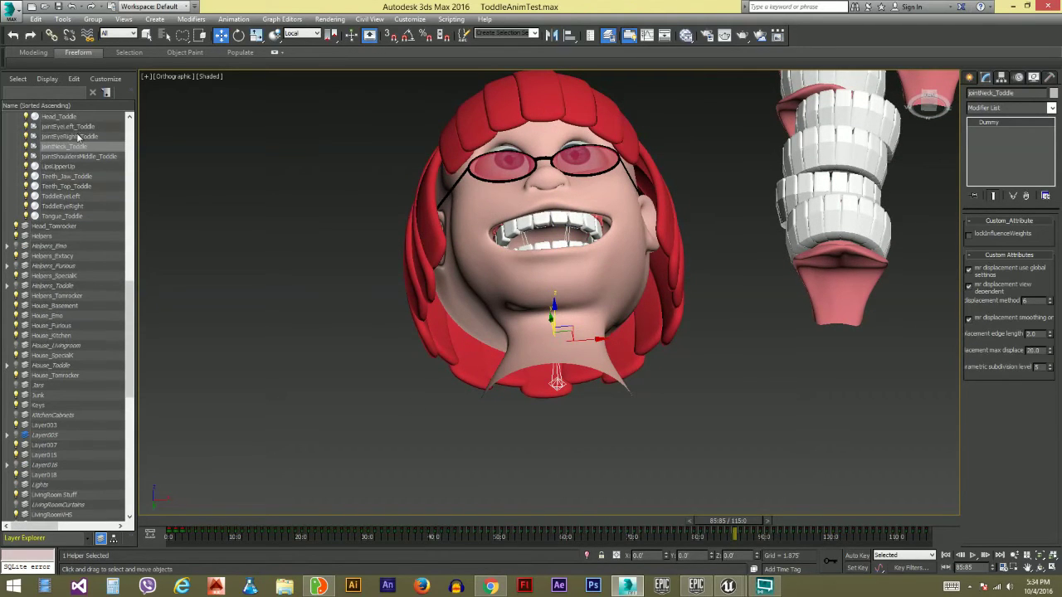
left_click(70, 158, "ctrl")
left_click(75, 137, "ctrl")
left_click(75, 126, "ctrl")
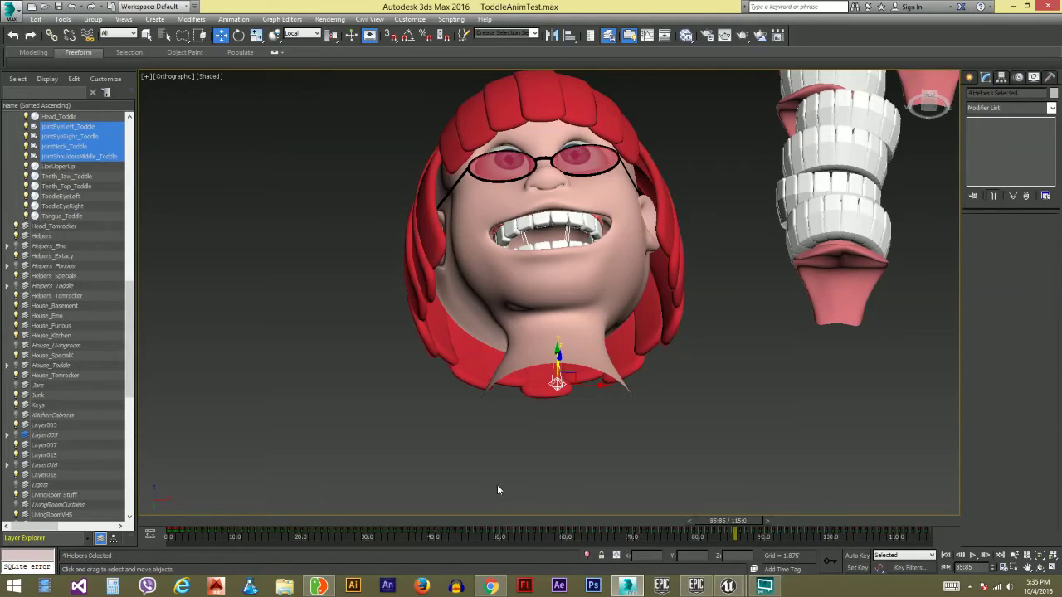
left_click(588, 557)
Step: Examine the isolated joint hierarchy by selecting the neck, middle shoulders and right eye joints in turn
middle_click_drag(597, 287, 622, 281, "alt")
middle_click_drag(655, 357, 616, 374, "alt")
left_click(543, 414)
left_click(531, 407)
middle_click_drag(645, 334, 647, 431, "alt")
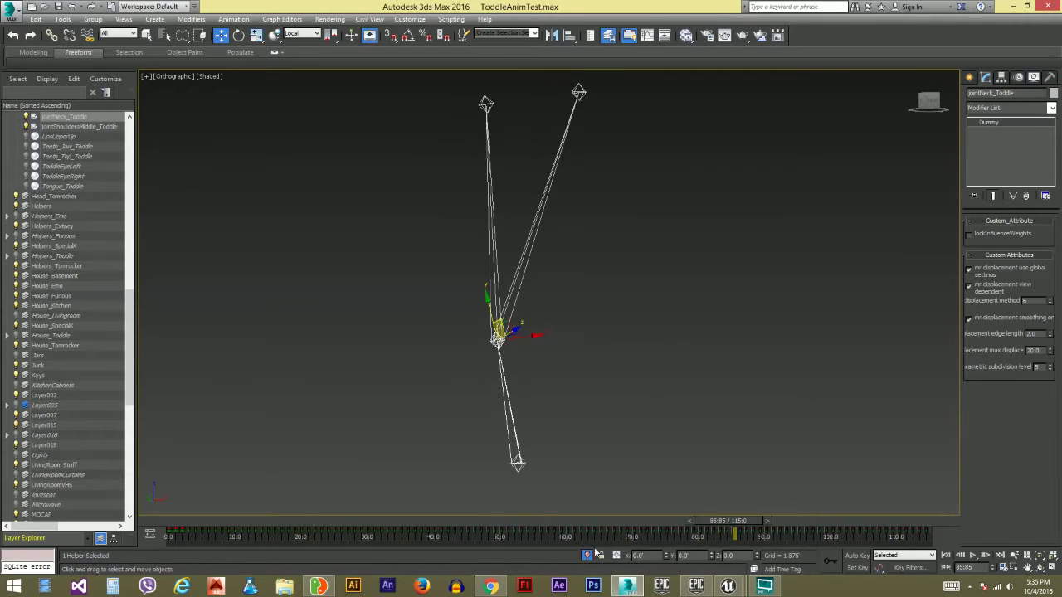
left_click(534, 486)
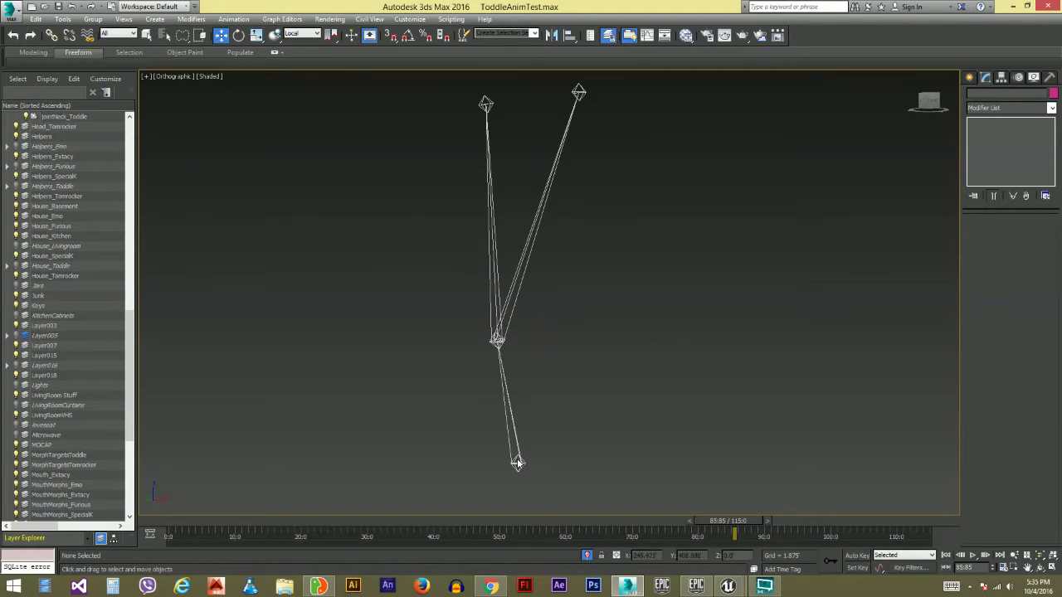
left_click(518, 464)
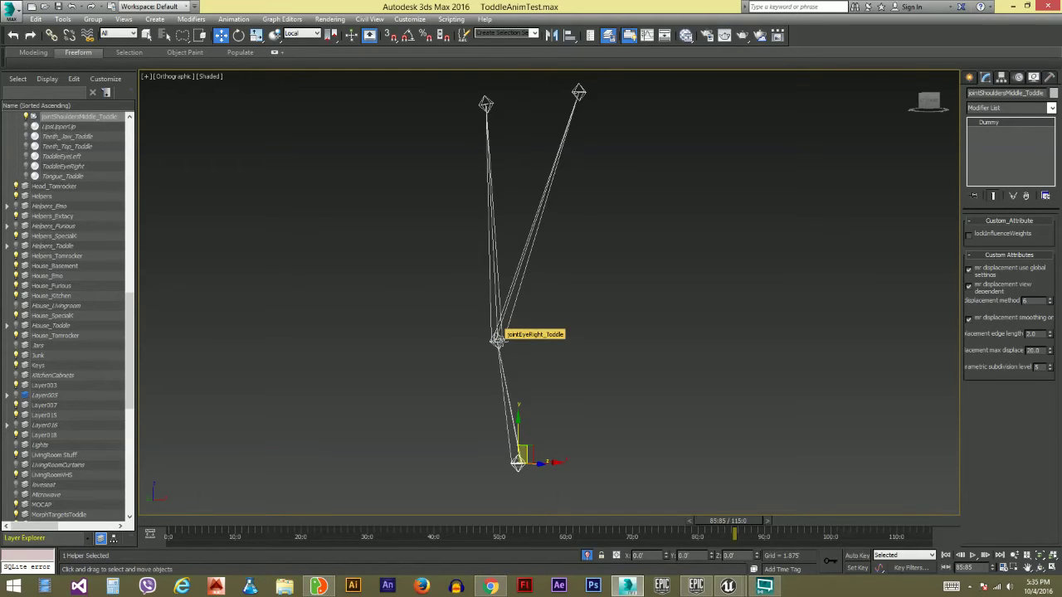
left_click(497, 339)
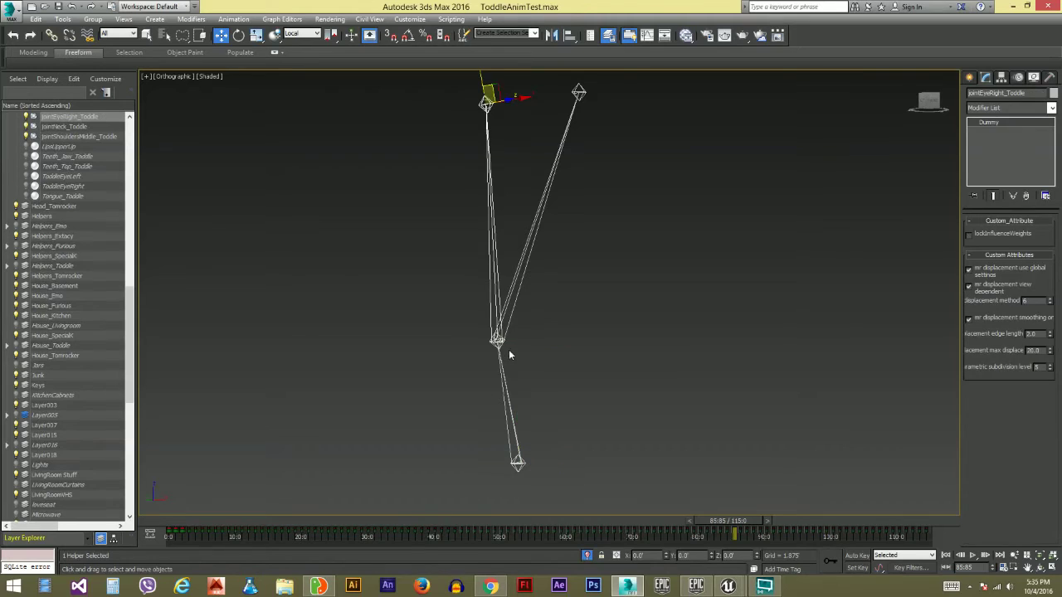
Step: Check the neck and right eye joints with the Rotate tool, and end the isolation with nothing selected
left_click(70, 126)
key("e")
left_click_drag(552, 341, 589, 355)
middle_click_drag(595, 319, 592, 343)
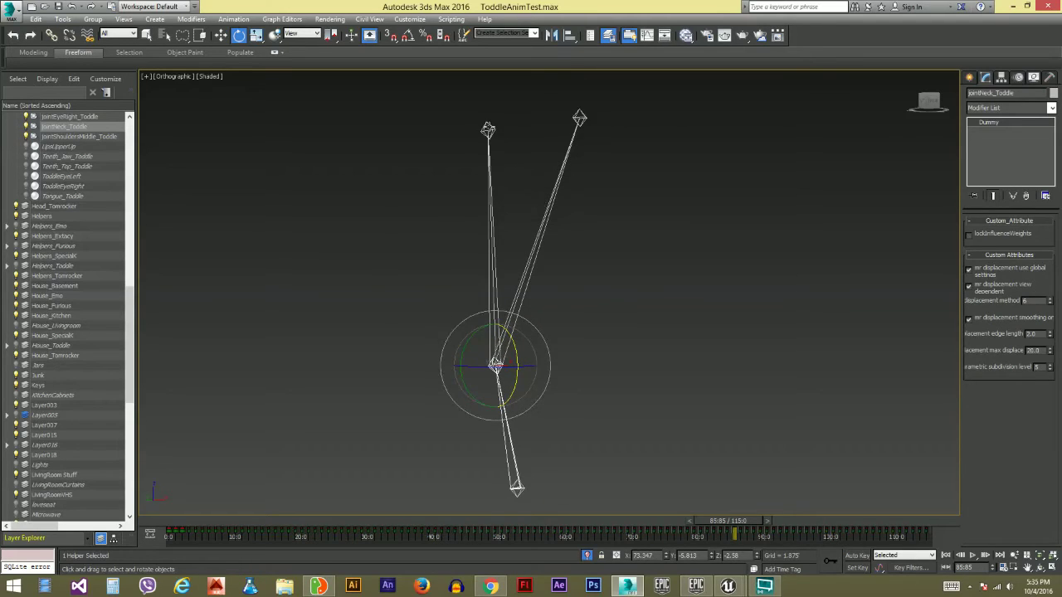
left_click(488, 130)
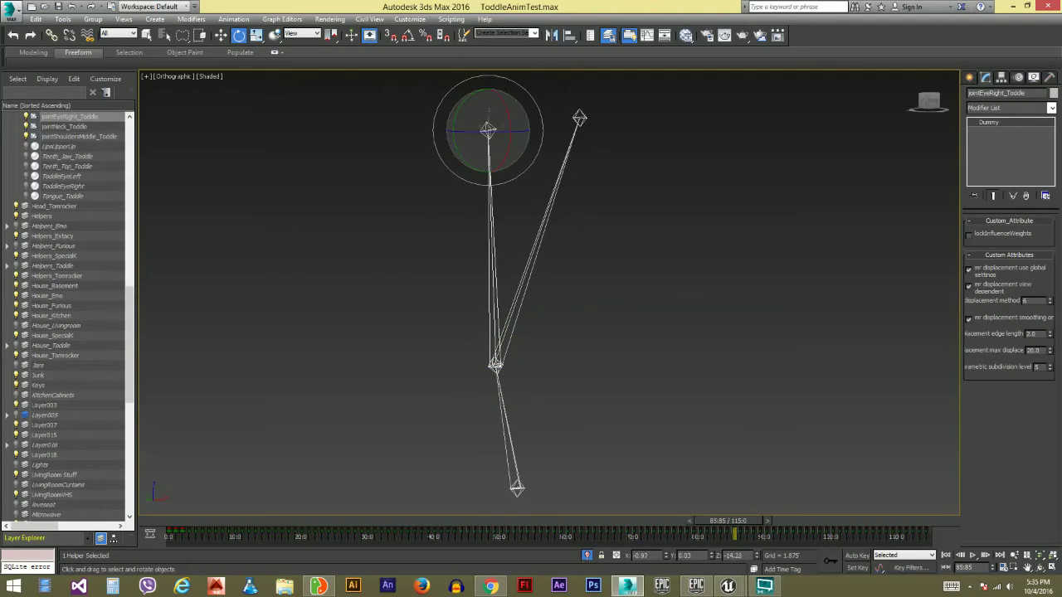
left_click(588, 556)
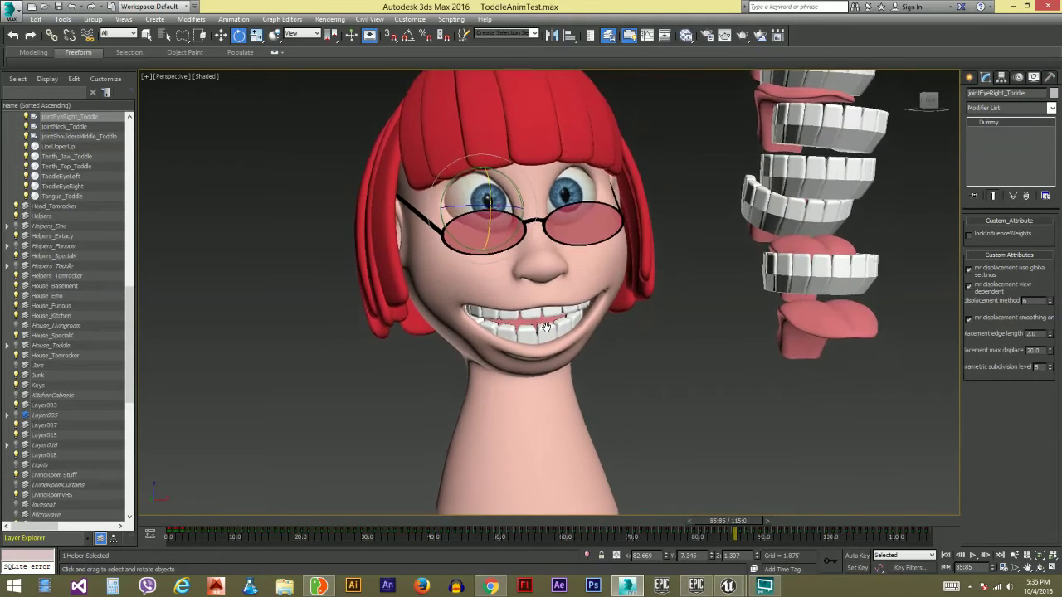
left_click(651, 368)
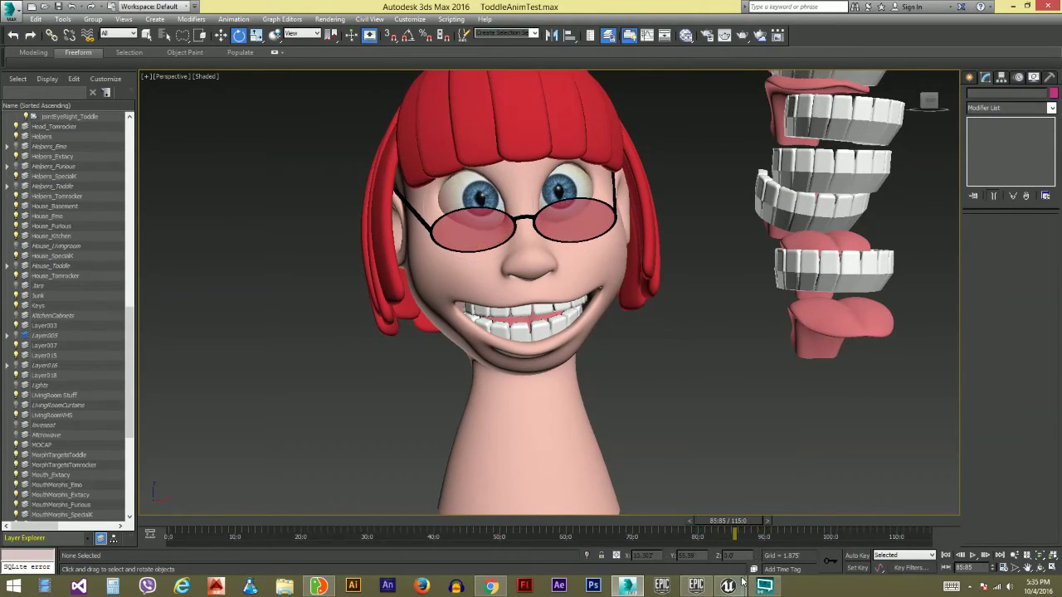
Step: Switch to the Unreal Editor and close the FBX import message log
mouse_move(729, 587)
left_click(622, 521)
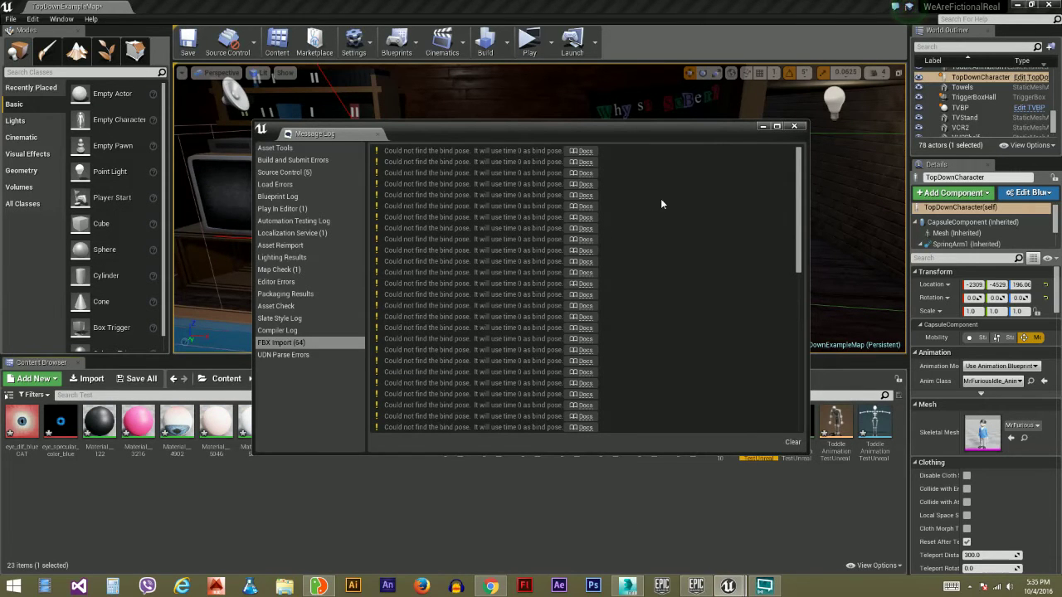
left_click(794, 127)
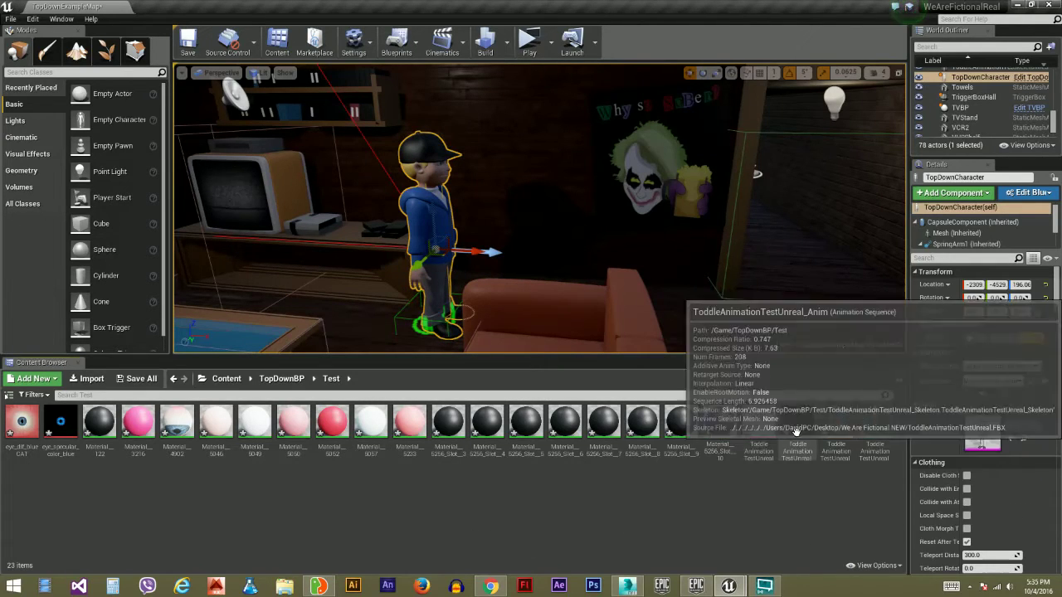
Step: View the imported ToddleAnimationTestUnreal skeletal mesh up close in its reference pose and return to the level editor
double_click(761, 433)
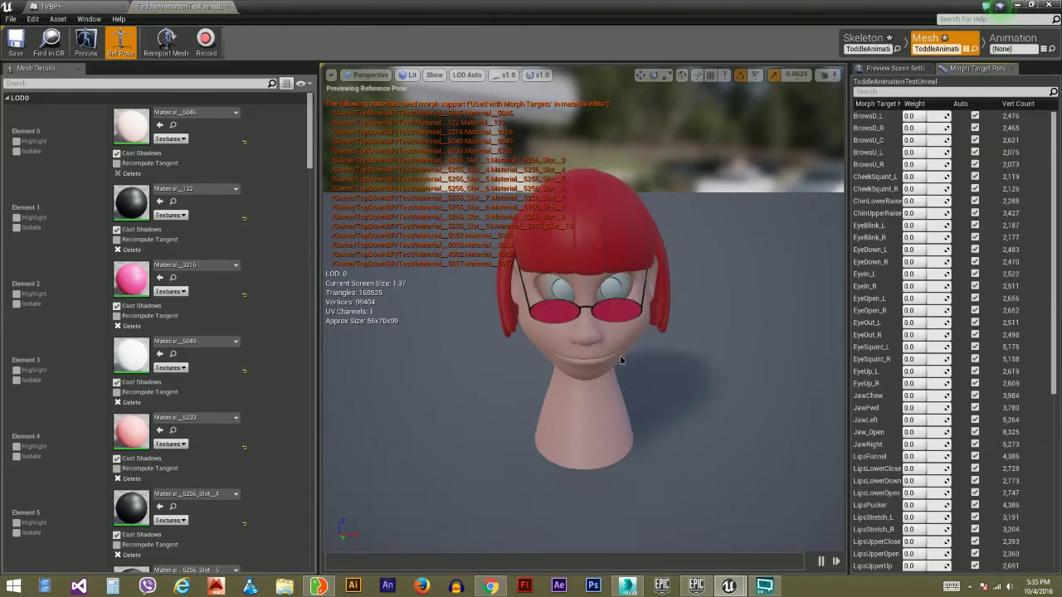
right_click_drag(620, 359, 585, 310)
left_click_drag(572, 286, 564, 288)
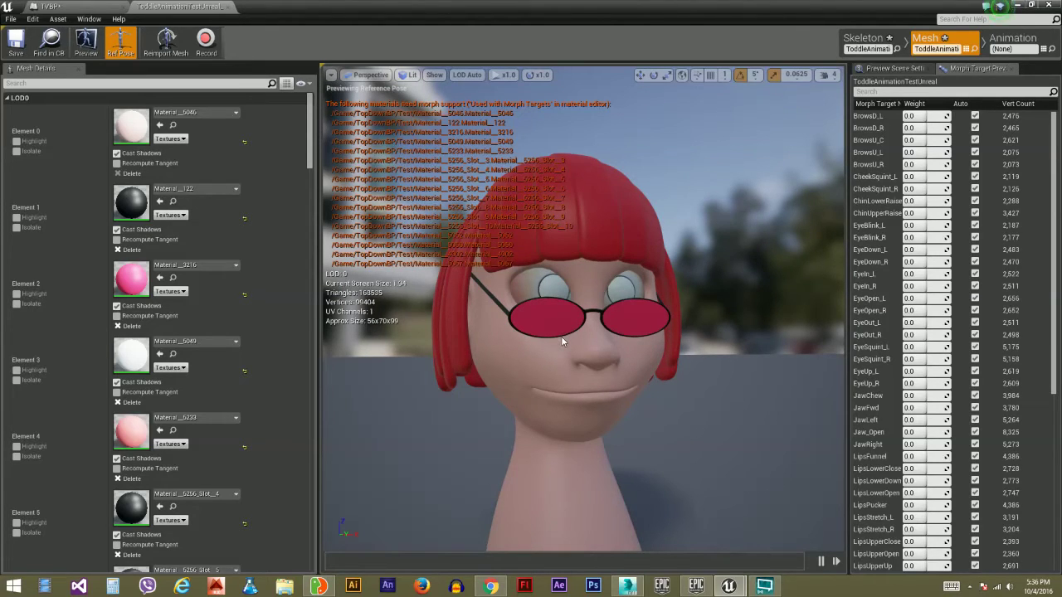
left_click_drag(600, 400, 617, 365)
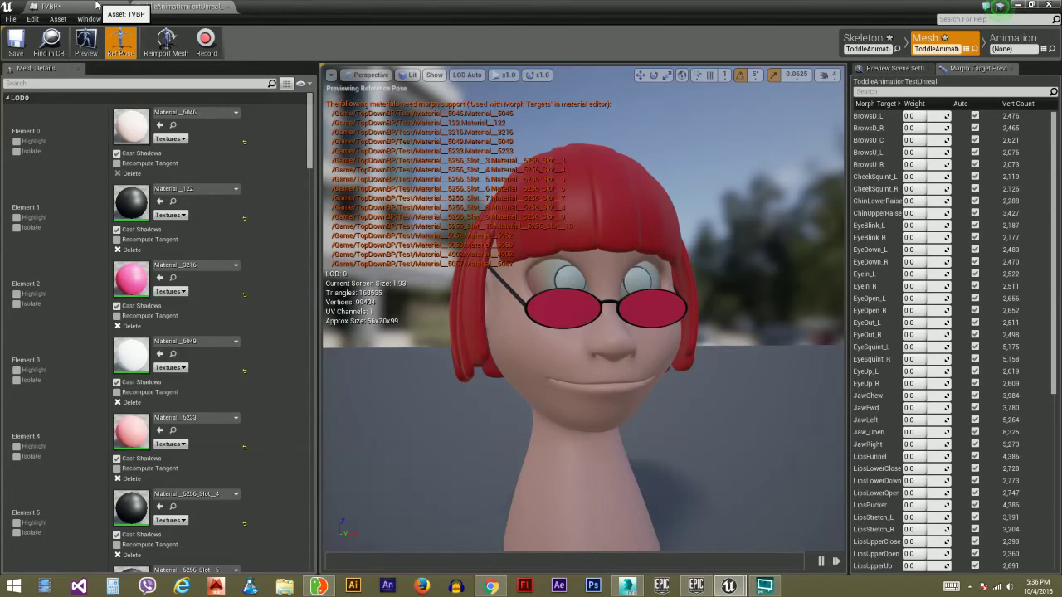
left_click(1018, 6)
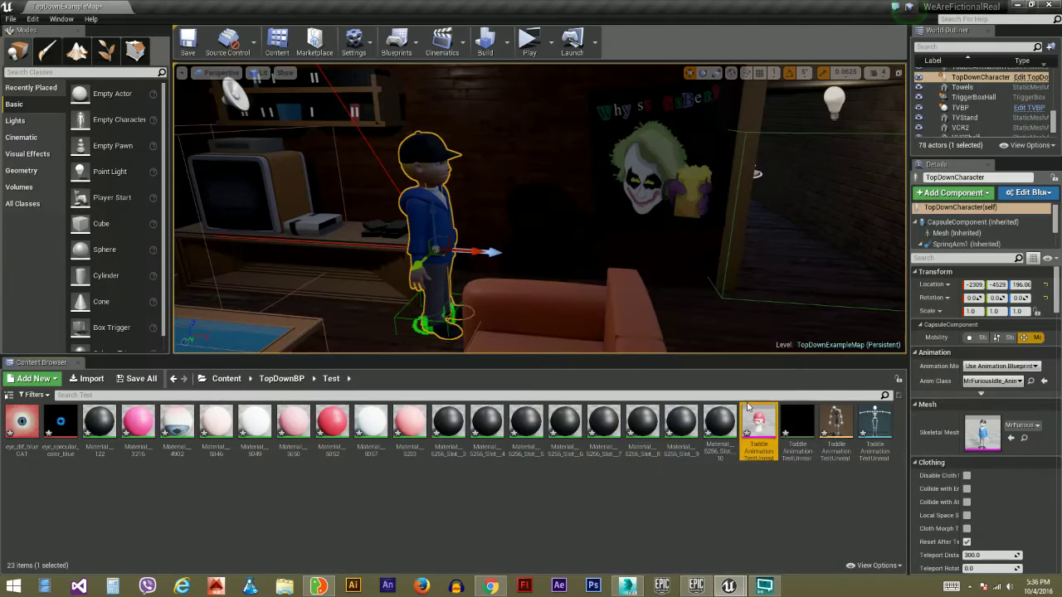
Step: Open the ToddleAnimationTestUnreal_Anim sequence, pause its playback and enlarge the area showing the morph curves
double_click(796, 421)
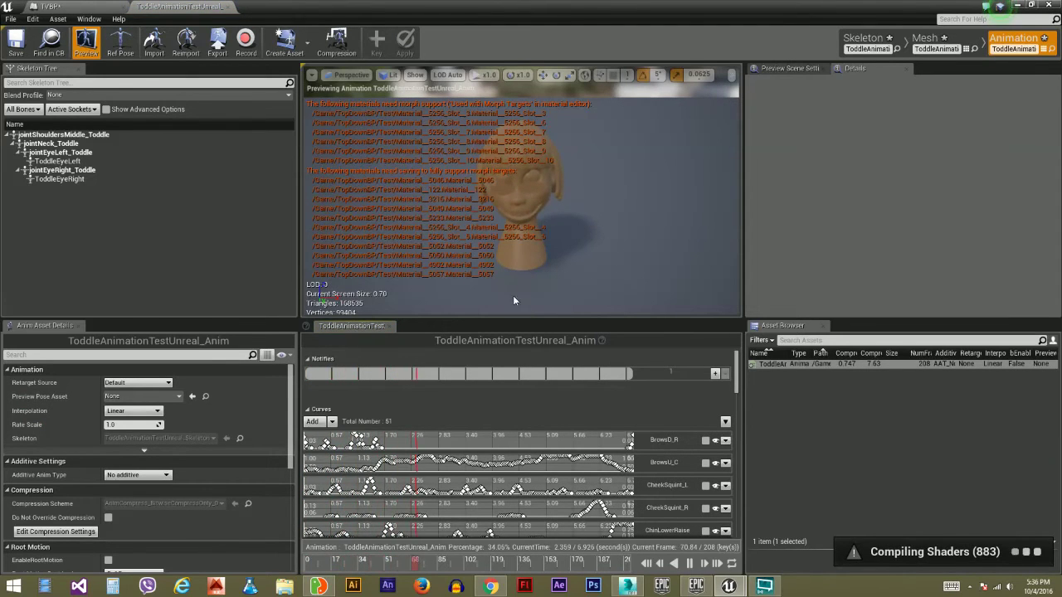
left_click(691, 564)
left_click_drag(686, 321, 701, 195)
mouse_move(737, 297)
left_mouse_down()
mouse_move(731, 454)
mouse_move(731, 307)
left_mouse_up()
scroll(688, 306, "up", 2)
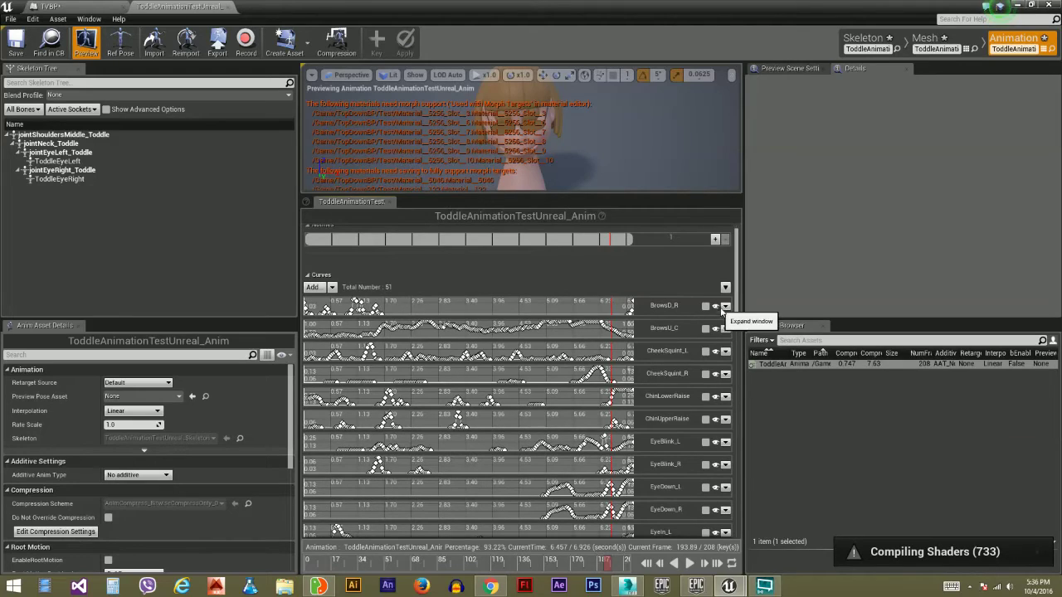
Step: Expand the BrowsD_R curve for editing, try moving one of its keys and undo the move
left_click(706, 307)
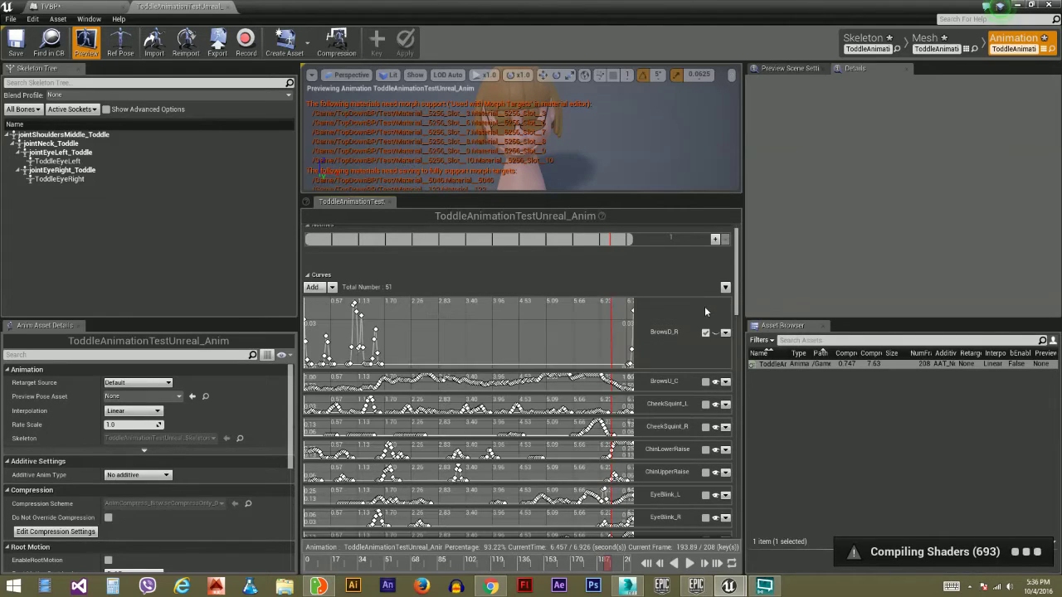
right_click_drag(514, 329, 569, 309)
left_click_drag(522, 561, 358, 560)
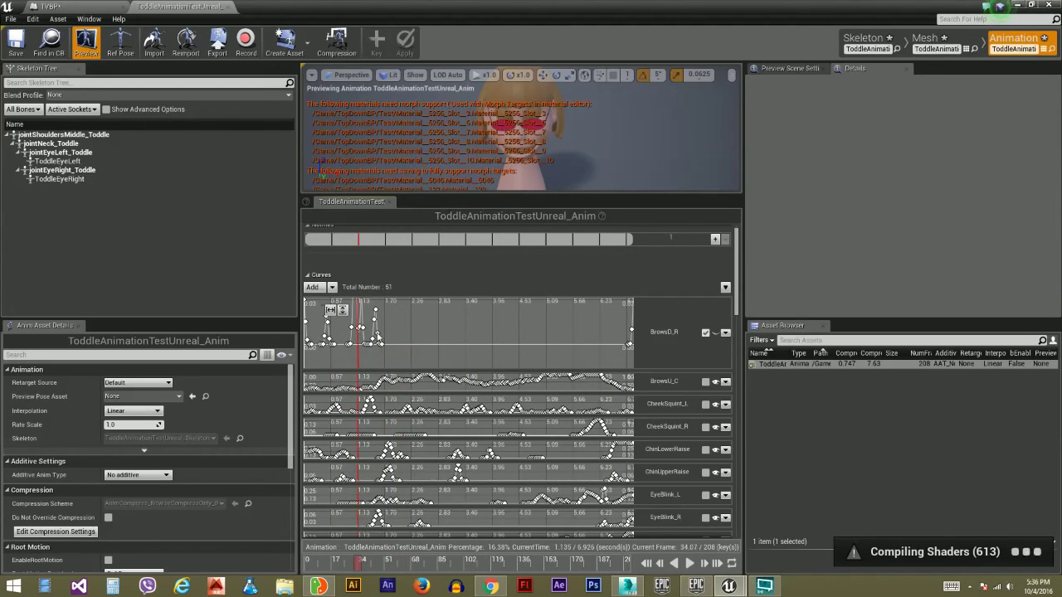
left_click_drag(377, 314, 386, 309)
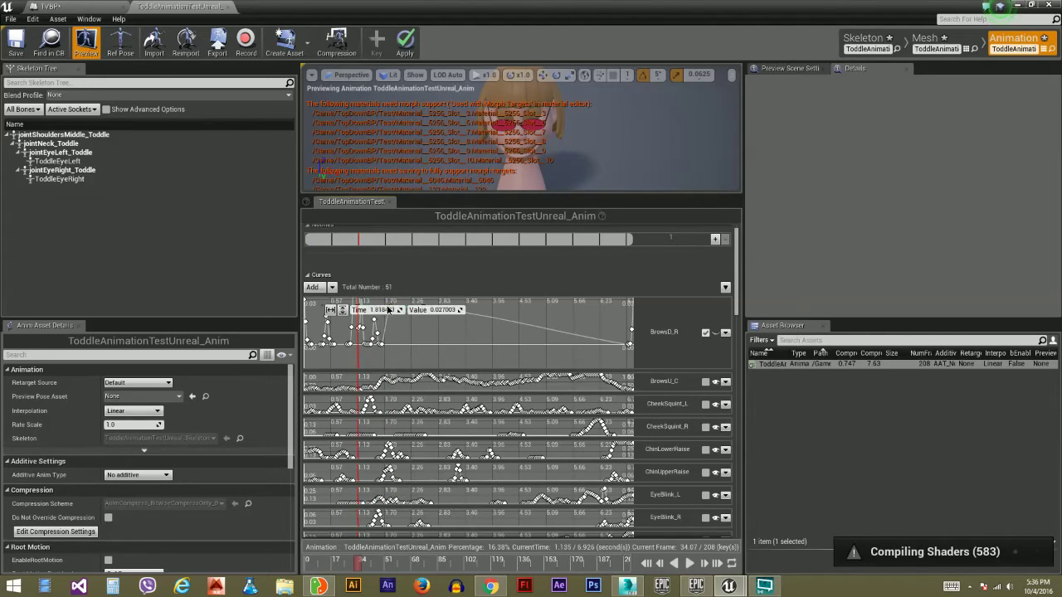
key("ctrl+z")
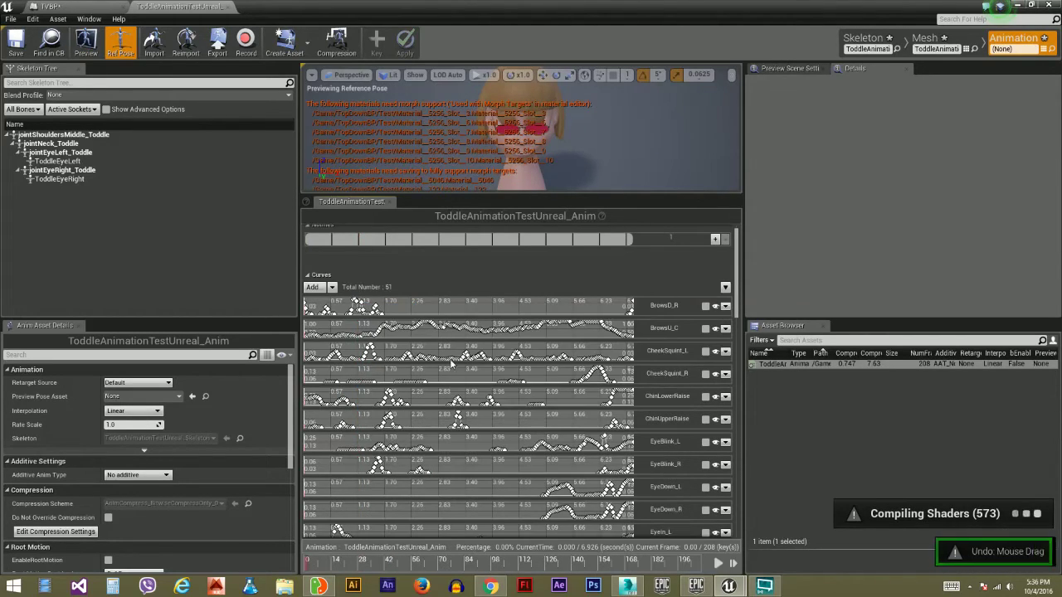
Step: Enlarge the animation preview viewport and frame the Toddle head in it
left_click_drag(736, 317, 735, 294)
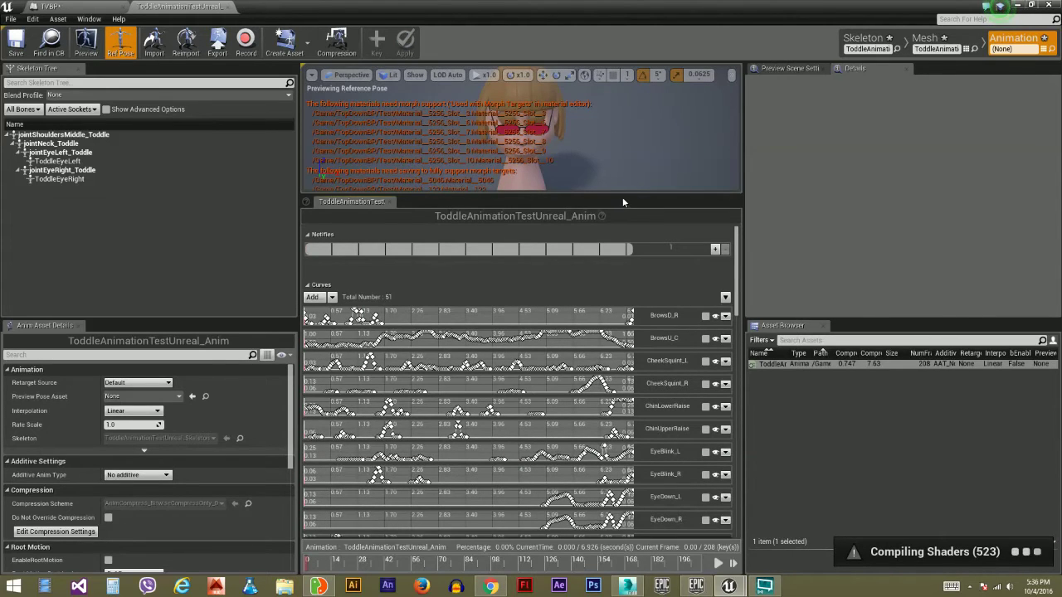
left_click_drag(623, 195, 623, 438)
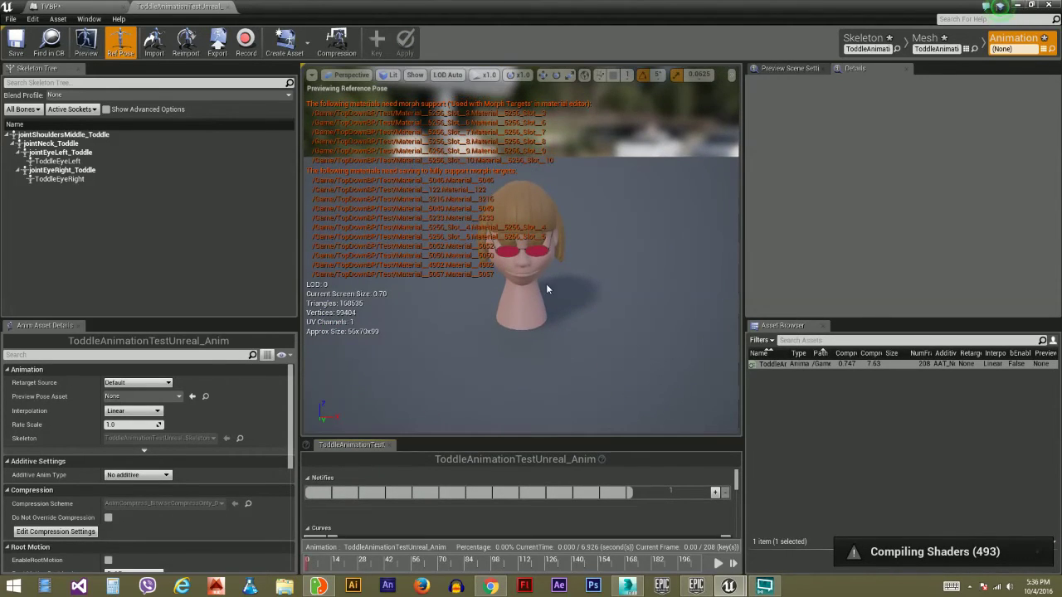
right_click_drag(547, 284, 547, 246)
key("w")
key("s")
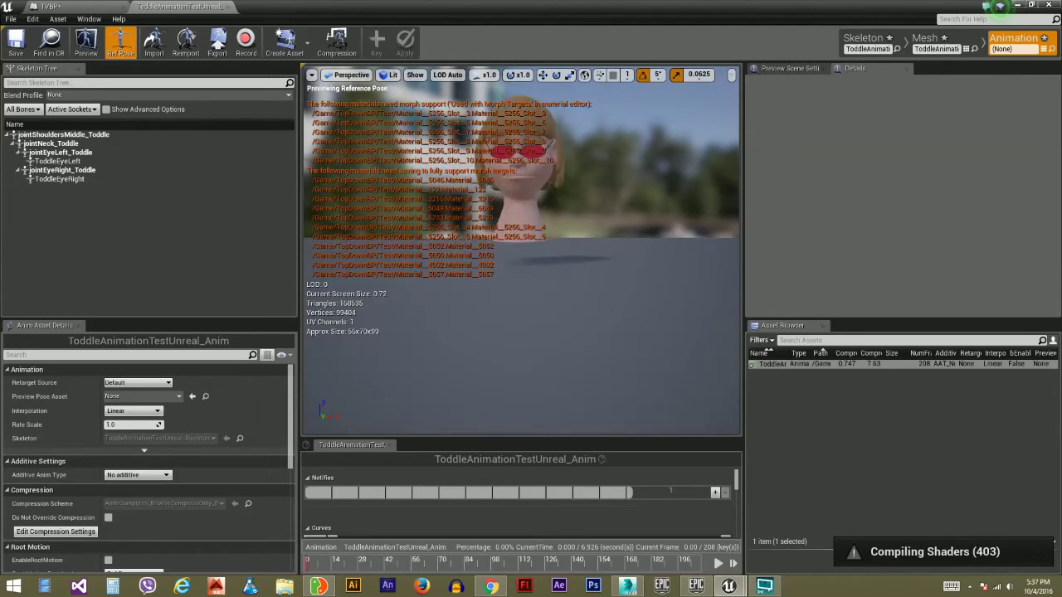
Step: Set the preview viewport's Display Info to None
left_click(415, 76)
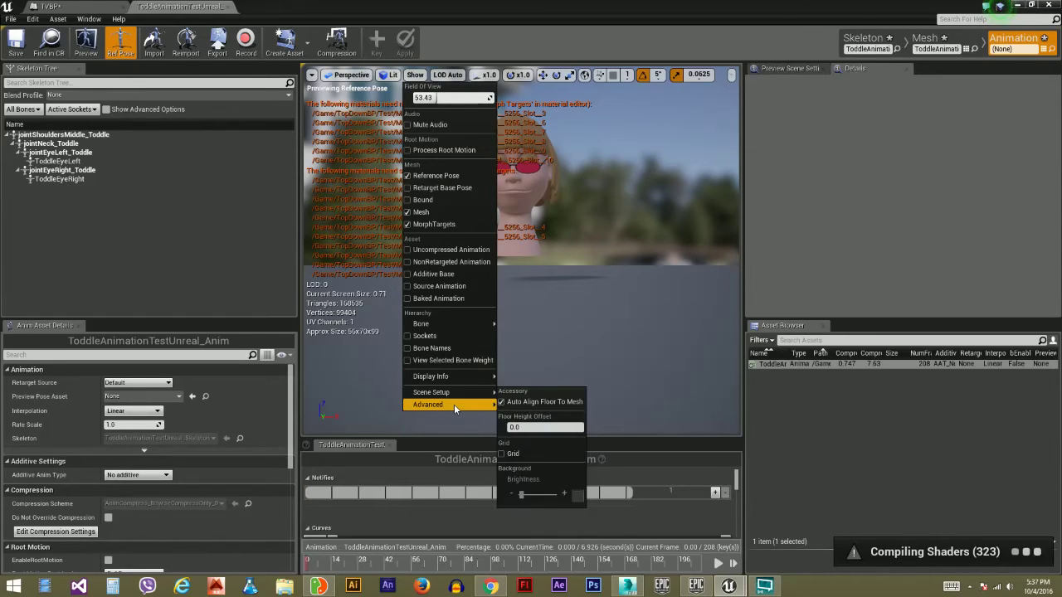
mouse_move(464, 378)
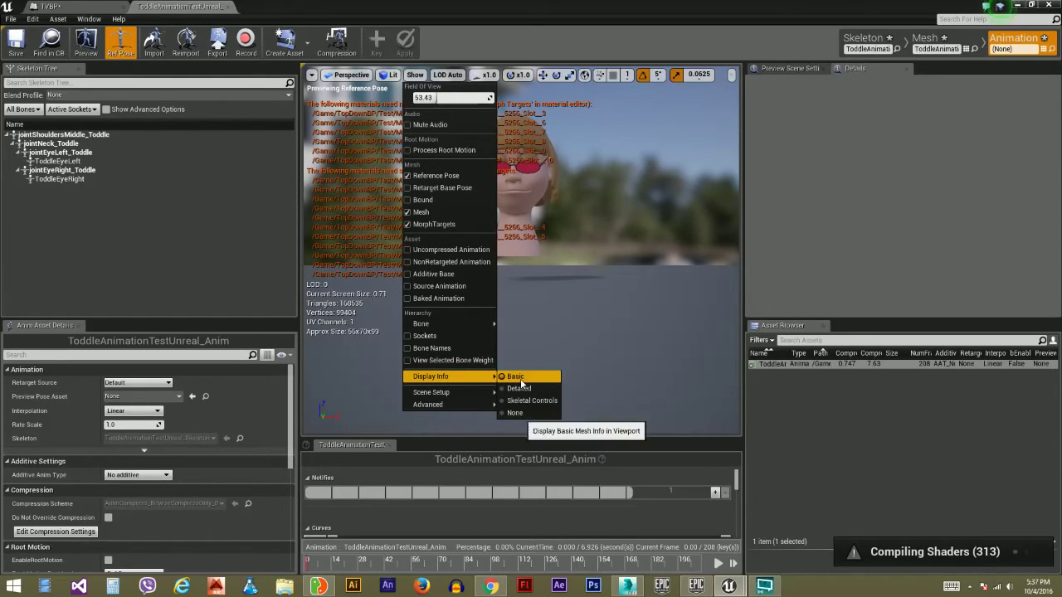
left_click(514, 412)
Step: Play the imported facial animation on the Toddle head and watch it from several angles
right_click_drag(521, 249, 597, 315)
left_click(728, 561)
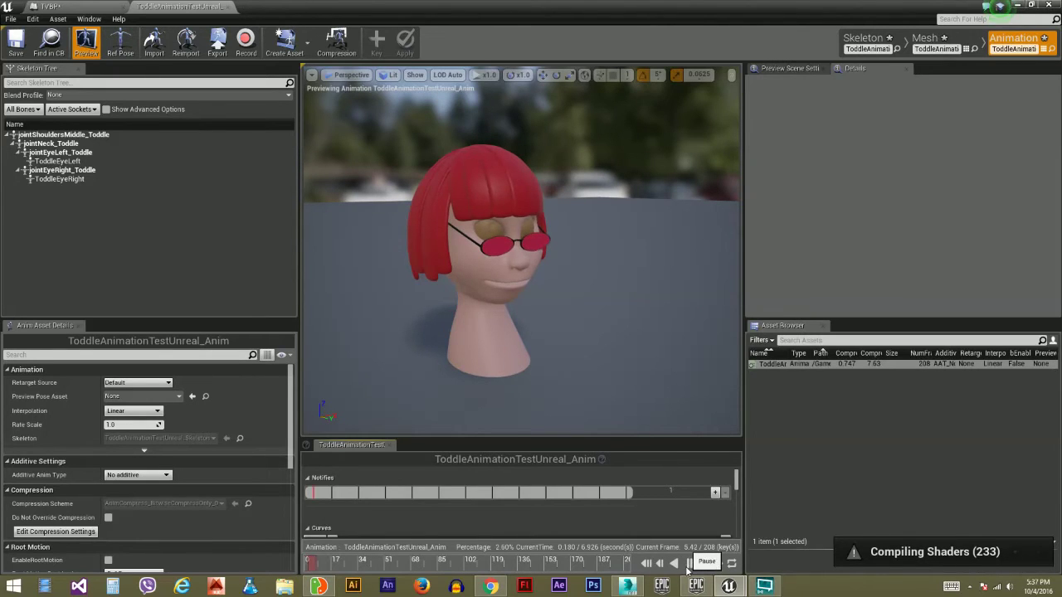
mouse_move(576, 323)
left_mouse_down("alt")
mouse_move(564, 278)
mouse_move(568, 326)
mouse_move(580, 327)
left_mouse_up("alt")
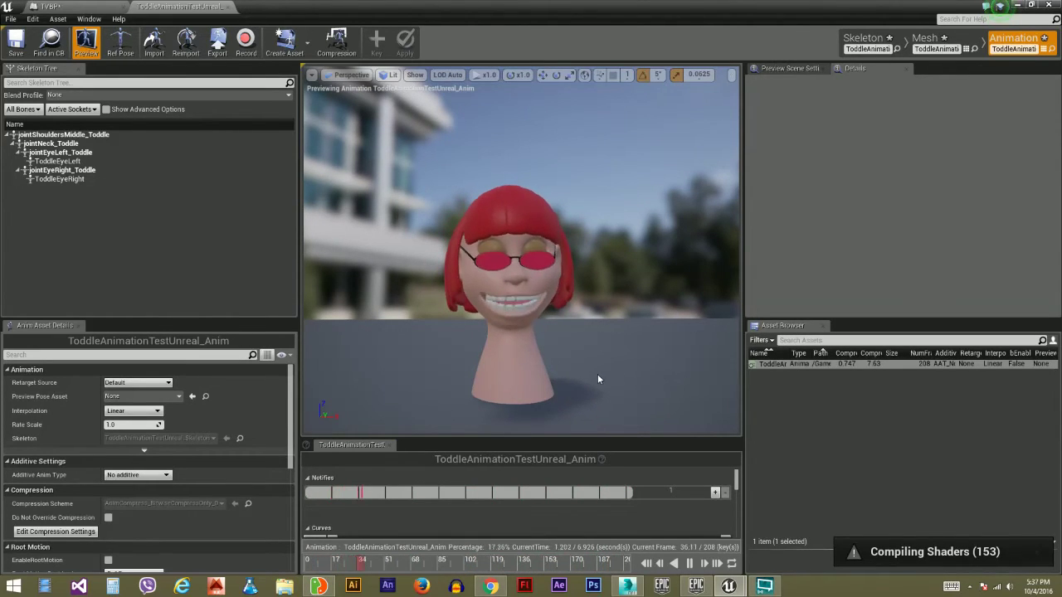
Step: Inspect Toddle's animated face up close from the front and the side while the animation loops
left_click_drag(596, 378, 688, 370)
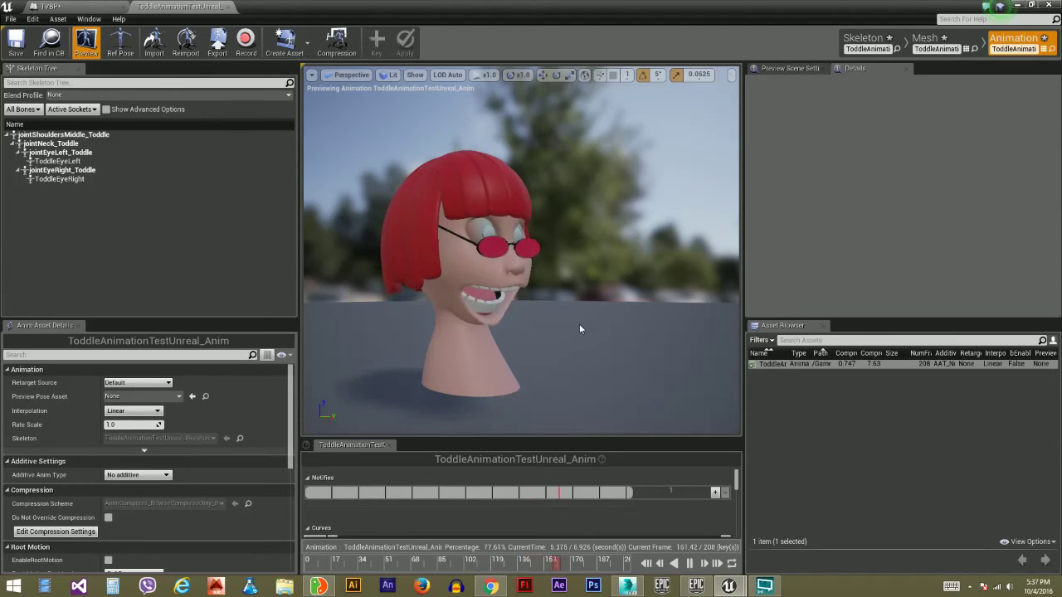
left_click_drag(579, 319, 373, 298, "alt")
scroll(521, 249, "up", 5)
left_click_drag(521, 249, 502, 249, "alt")
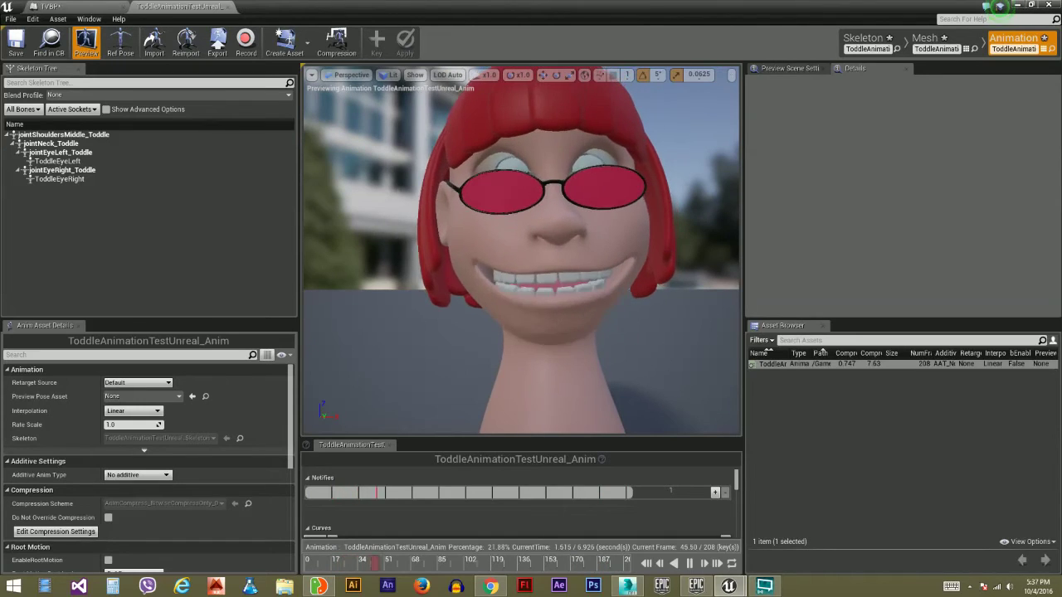
right_click_drag(580, 317, 498, 318, "alt")
mouse_move(579, 309)
left_mouse_down("alt")
mouse_move(713, 307)
mouse_move(581, 309)
left_mouse_up("alt")
Step: Switch to faceshift studio and toggle the Video tracking display beside the Toddle model
left_click(111, 7)
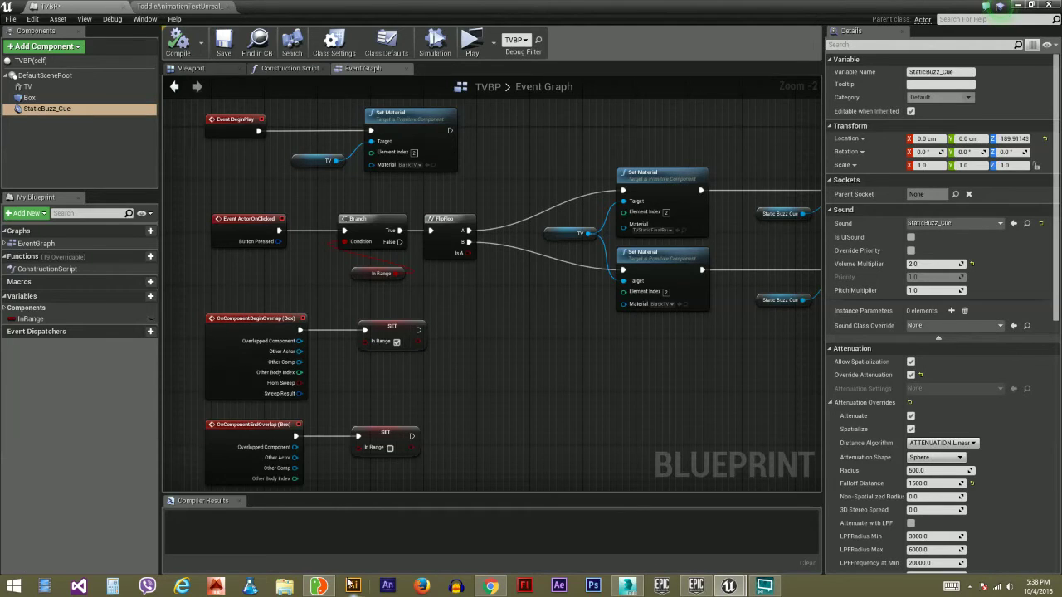
left_click(319, 586)
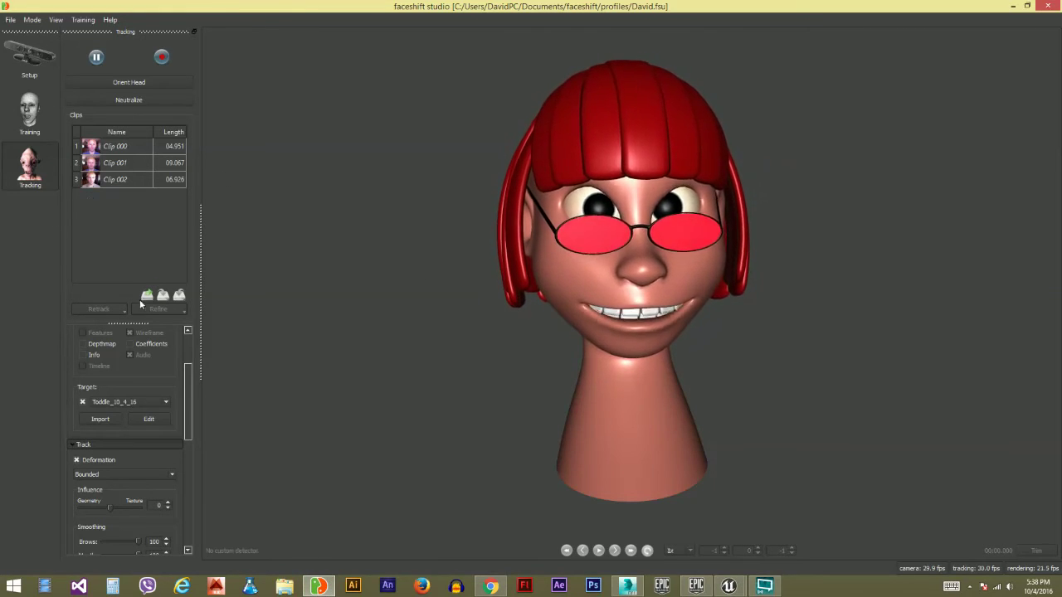
scroll(133, 391, "up", 3)
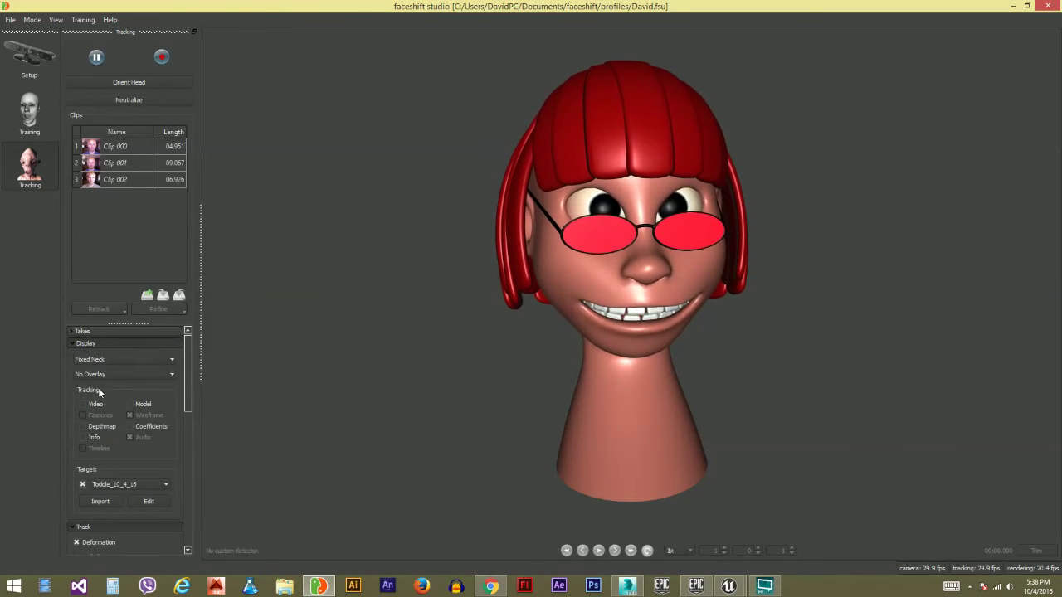
left_click(82, 404)
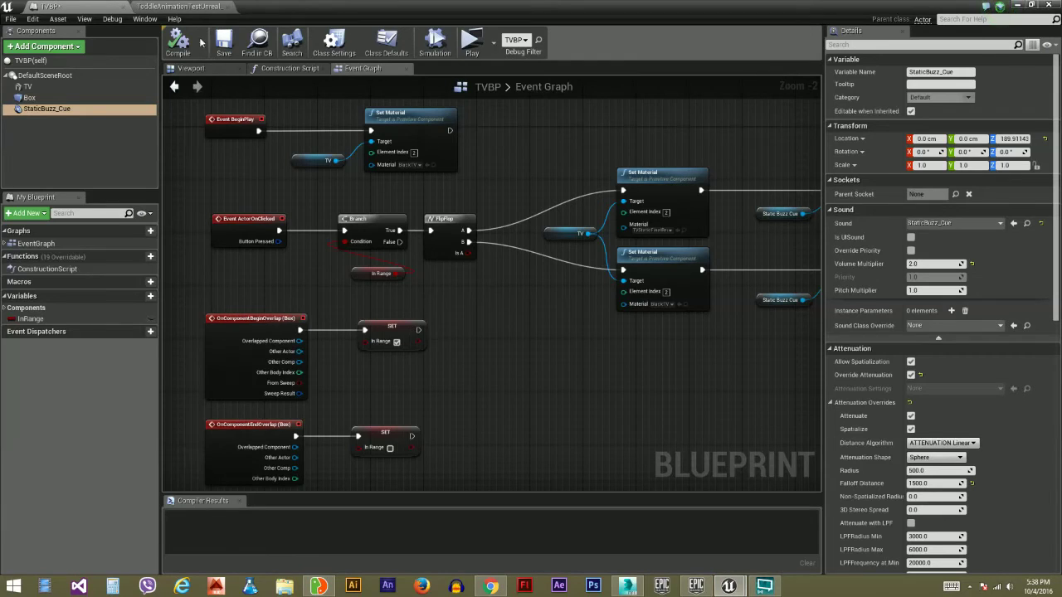
Step: Return to Unreal Engine, close the Toddle animation asset, and look over the TVBP blueprint's event graph and 3D preview
left_click(218, 7)
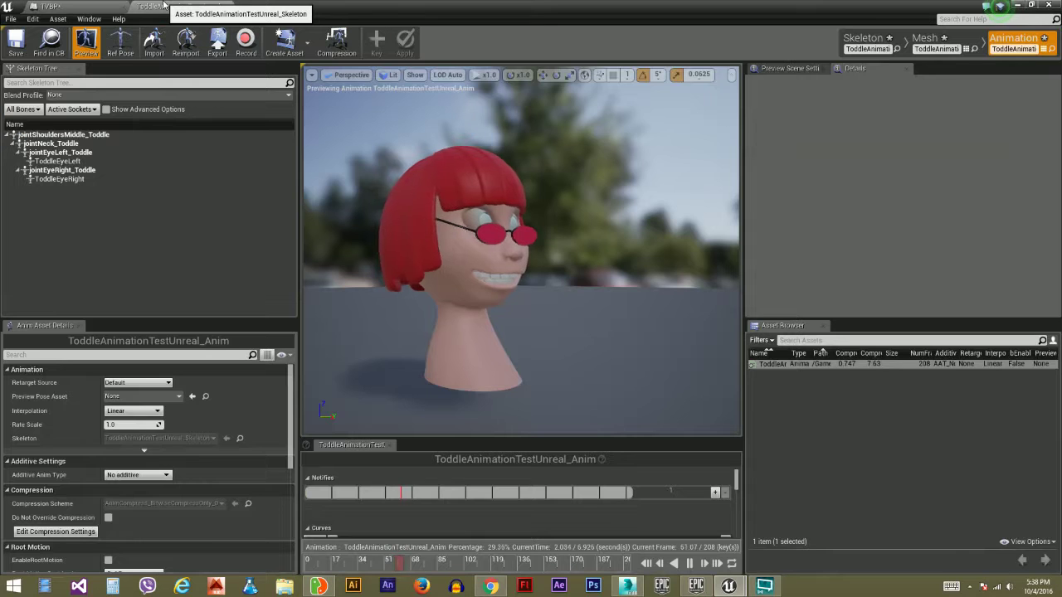
left_click(228, 8)
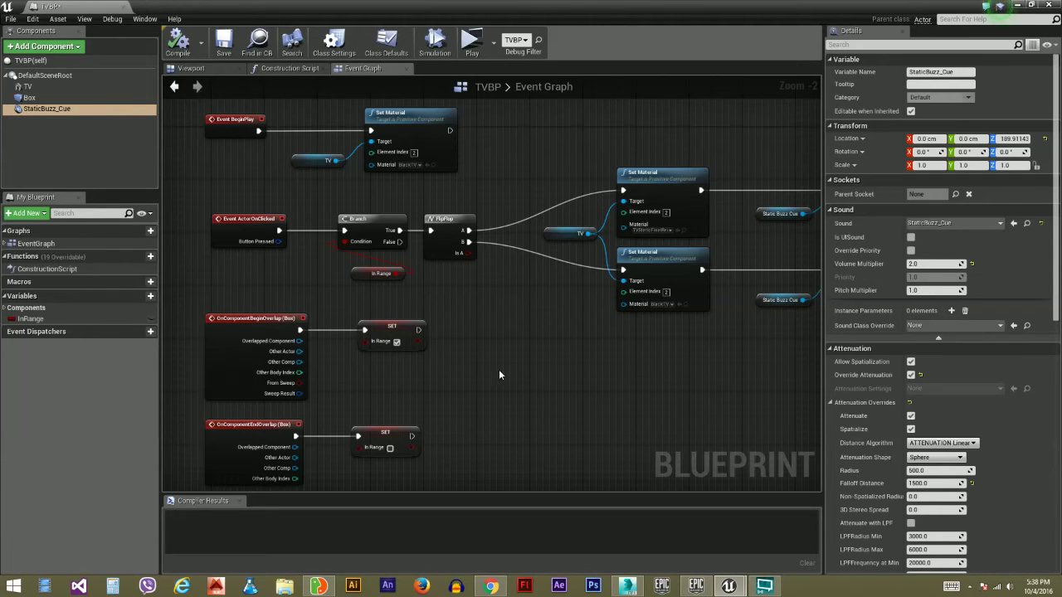
scroll(503, 367, "down", 2)
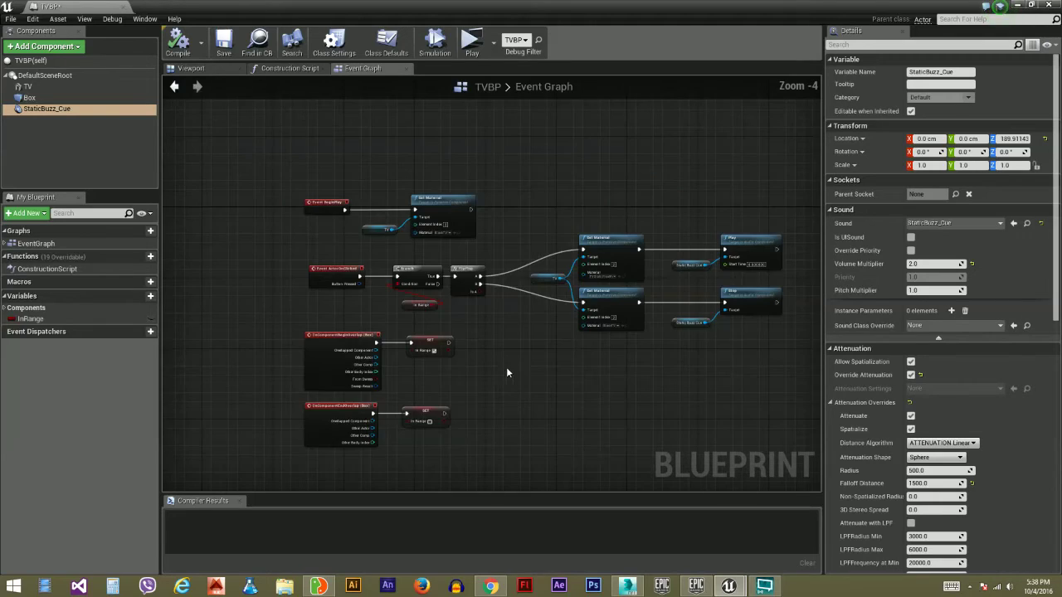
left_click(192, 68)
left_click(362, 68)
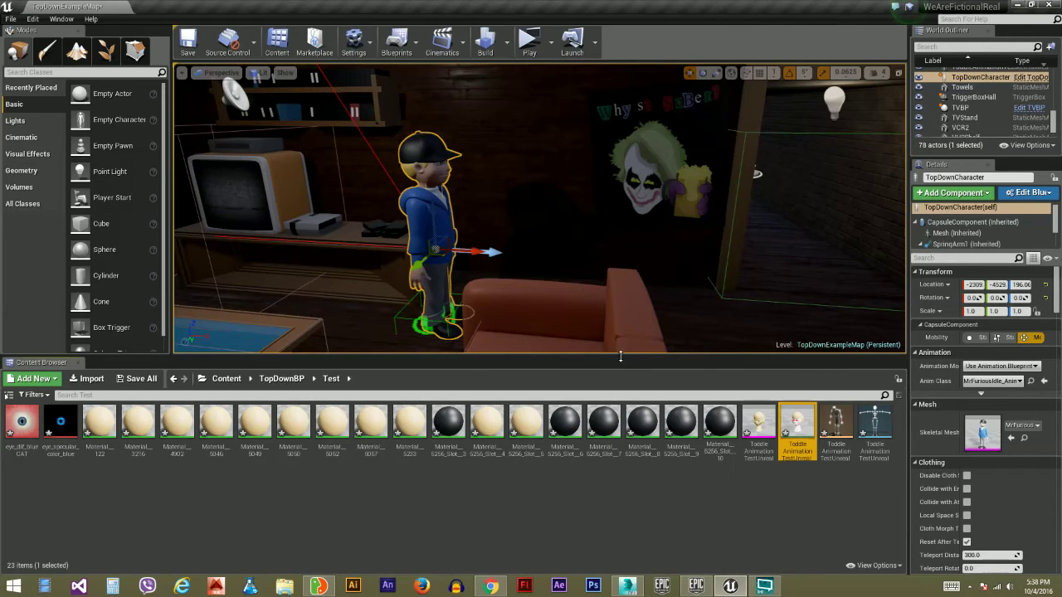
Step: Go up to the TopDownBP folder and enlarge the Content Browser to show all its assets
left_click_drag(618, 356, 625, 437)
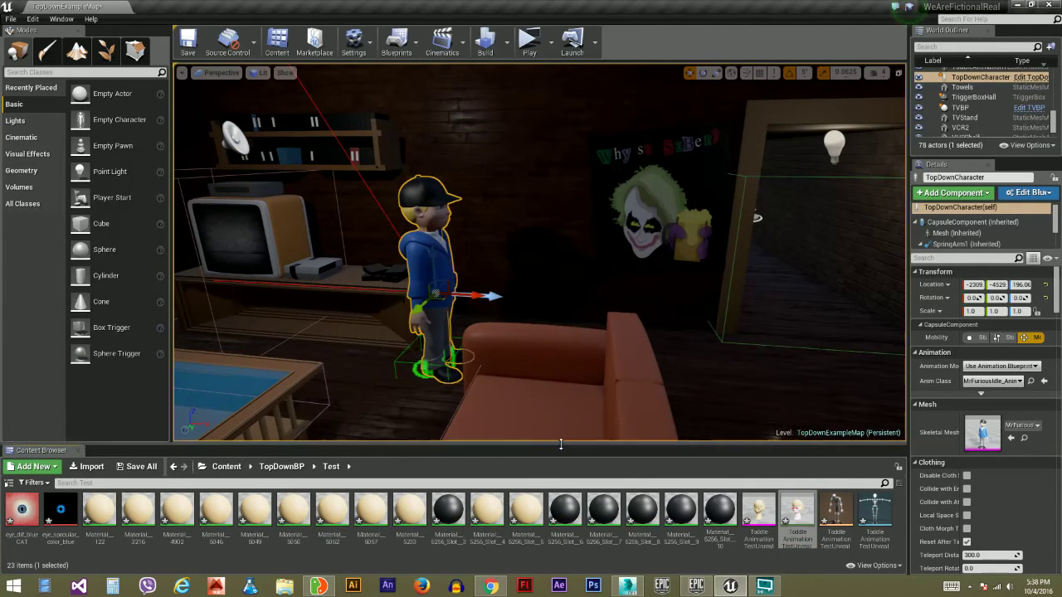
left_click_drag(580, 442, 497, 399)
left_click(279, 415)
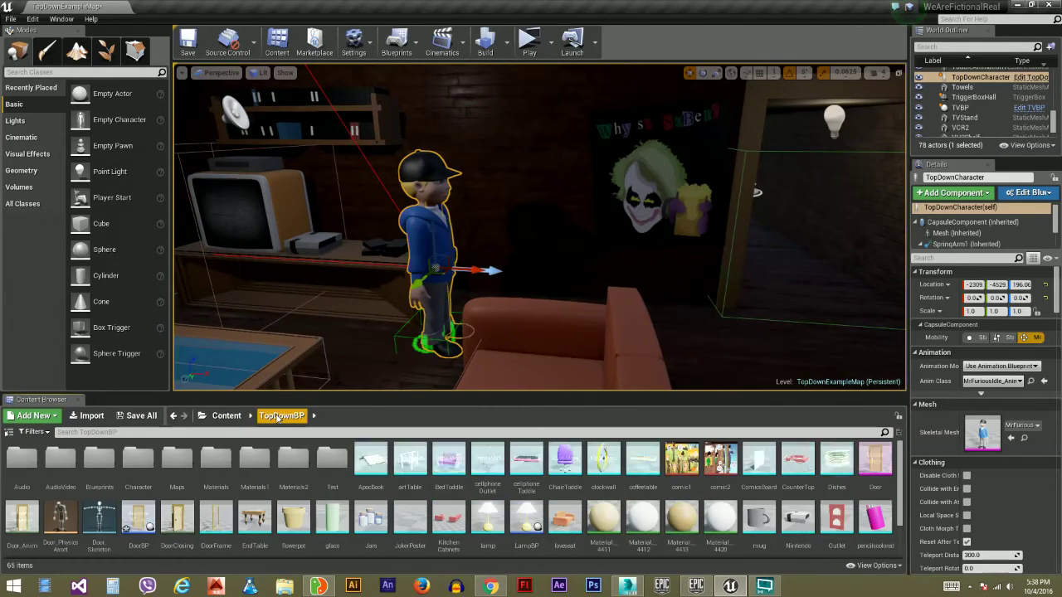
left_click_drag(793, 393, 783, 341)
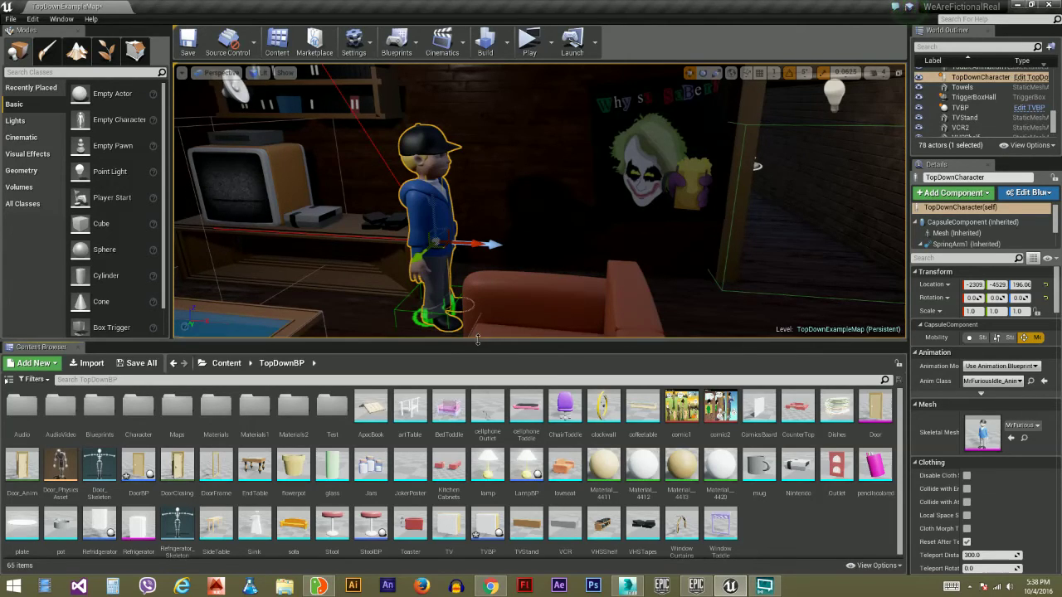
left_click_drag(478, 338, 478, 331)
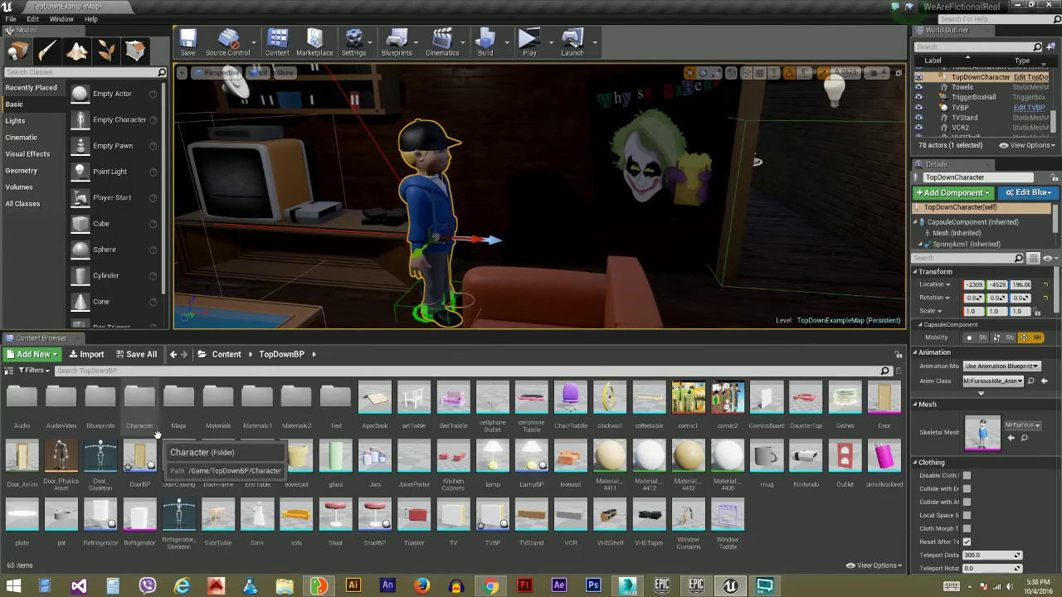
Step: Open the TopDownCharacter blueprint from the Blueprints folder and look over its event graph
double_click(100, 399)
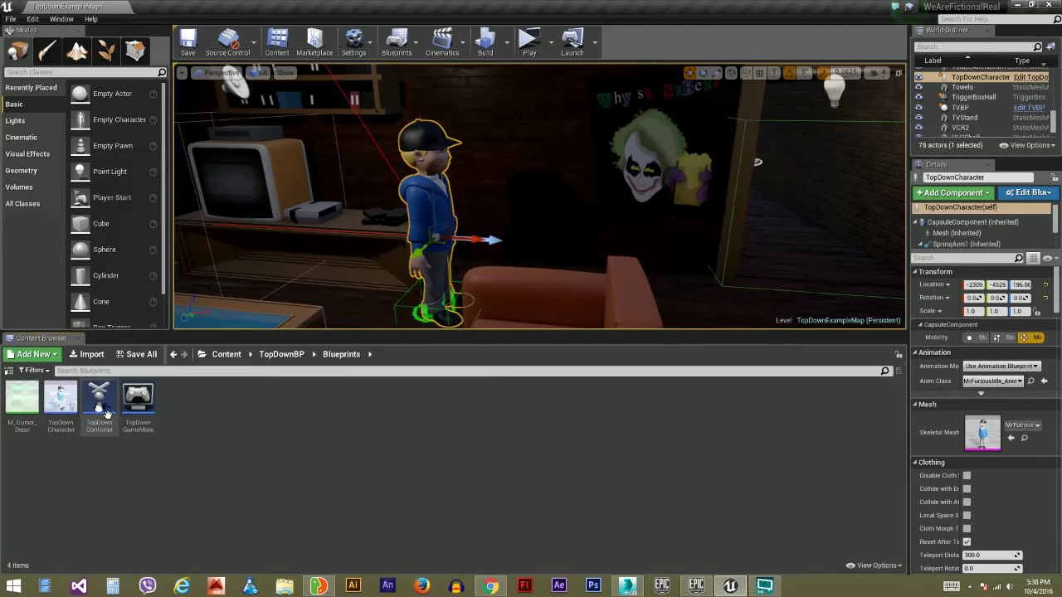
double_click(60, 400)
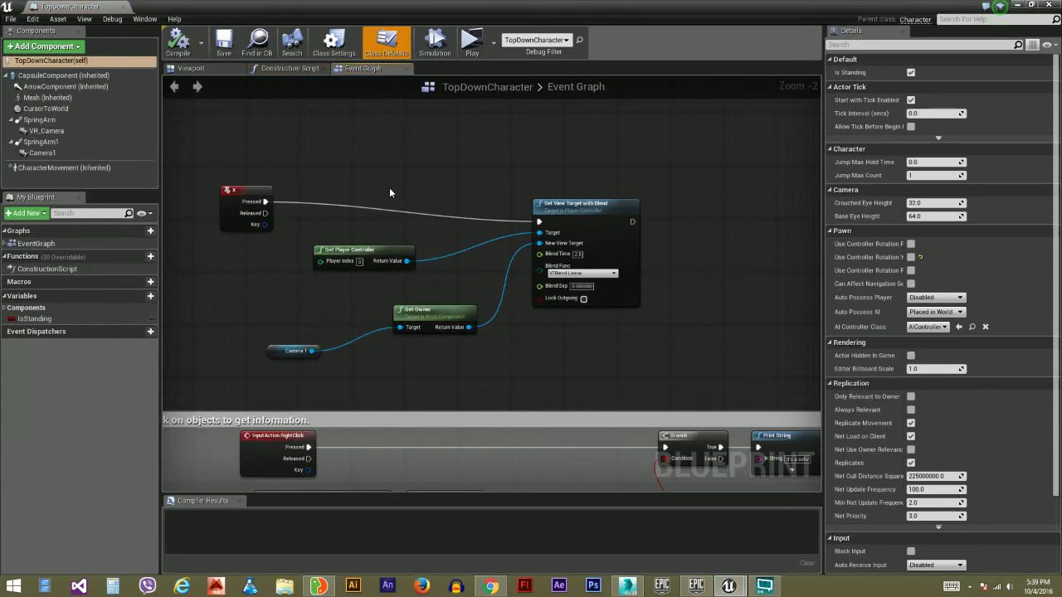
scroll(436, 168, "down", 4)
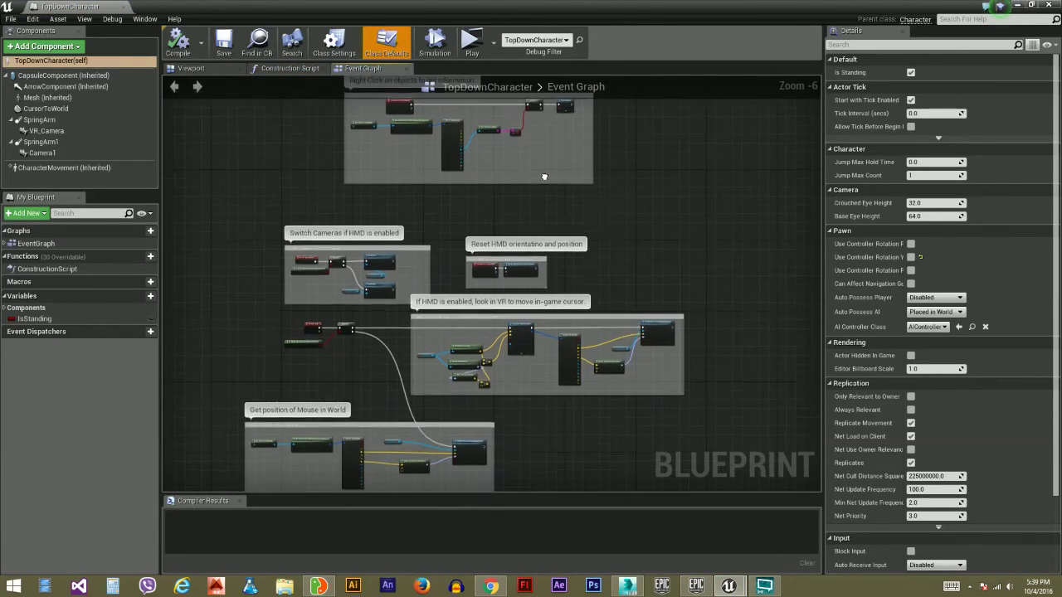
right_click_drag(563, 360, 515, 380)
scroll(564, 253, "down", 3)
scroll(463, 317, "up", 7)
right_click_drag(410, 105, 536, 281)
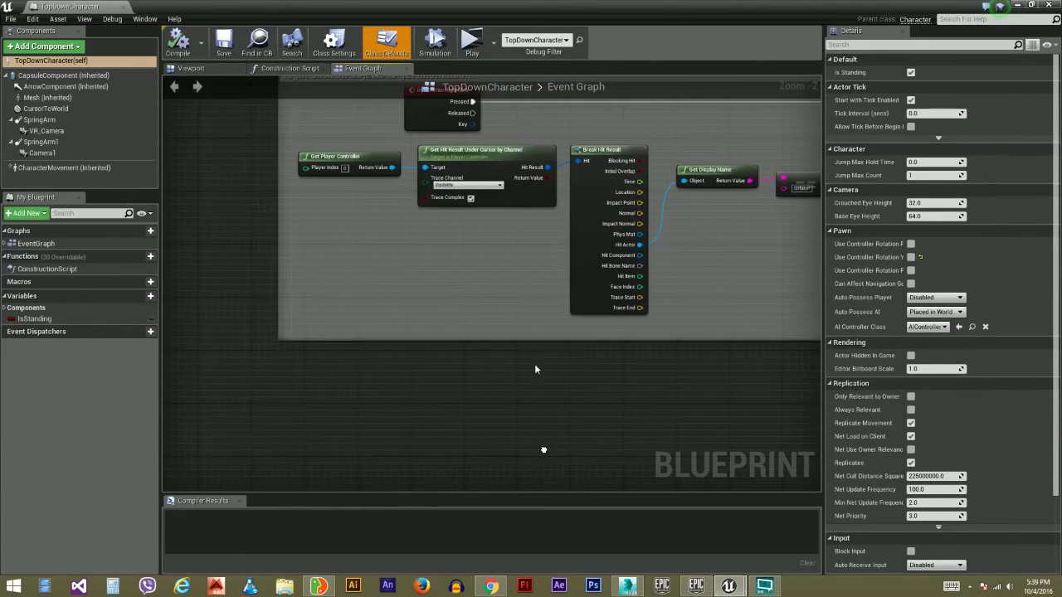
scroll(537, 286, "down", 5)
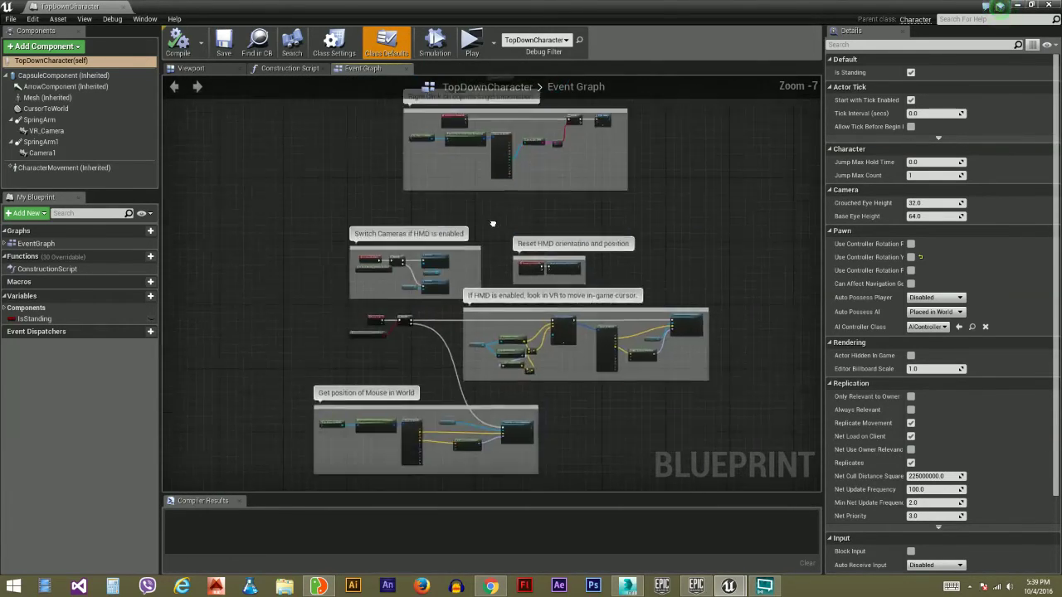
Step: Examine the graph's node groups for the mouse position in the world and the HMD in-game cursor
right_click_drag(493, 217, 536, 114)
scroll(488, 321, "up", 7)
scroll(465, 345, "down", 1)
right_click_drag(467, 347, 435, 293)
scroll(649, 297, "down", 1)
scroll(458, 246, "down", 2)
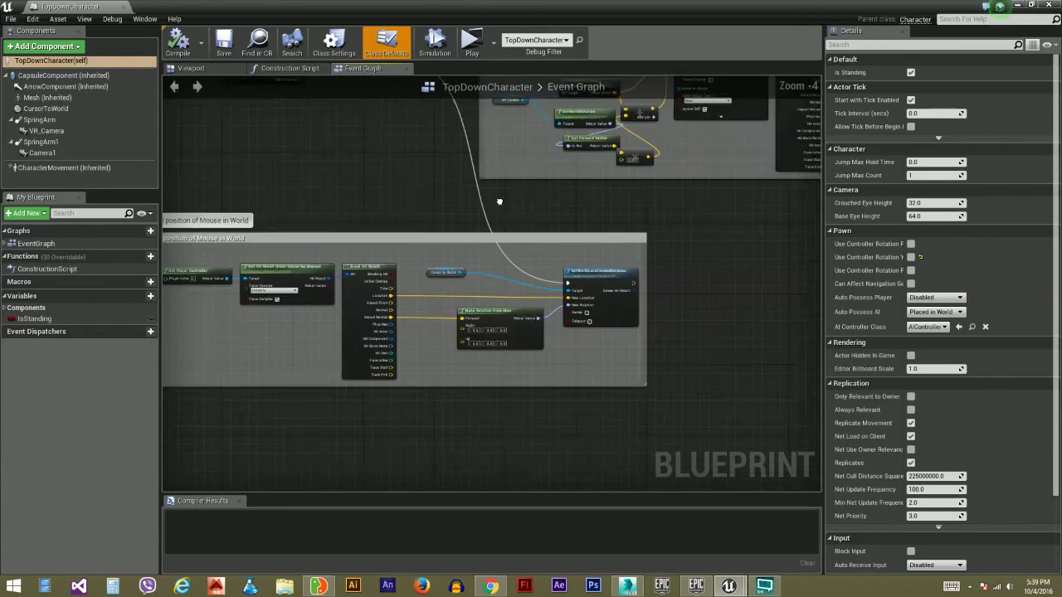
right_click_drag(490, 213, 404, 437)
right_click(438, 241)
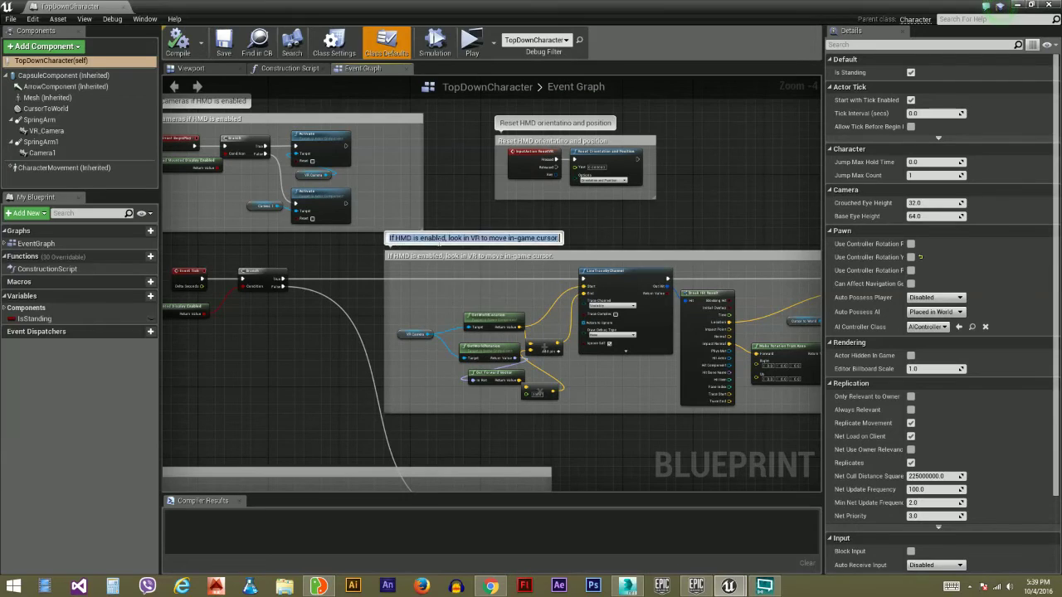
left_click(453, 190)
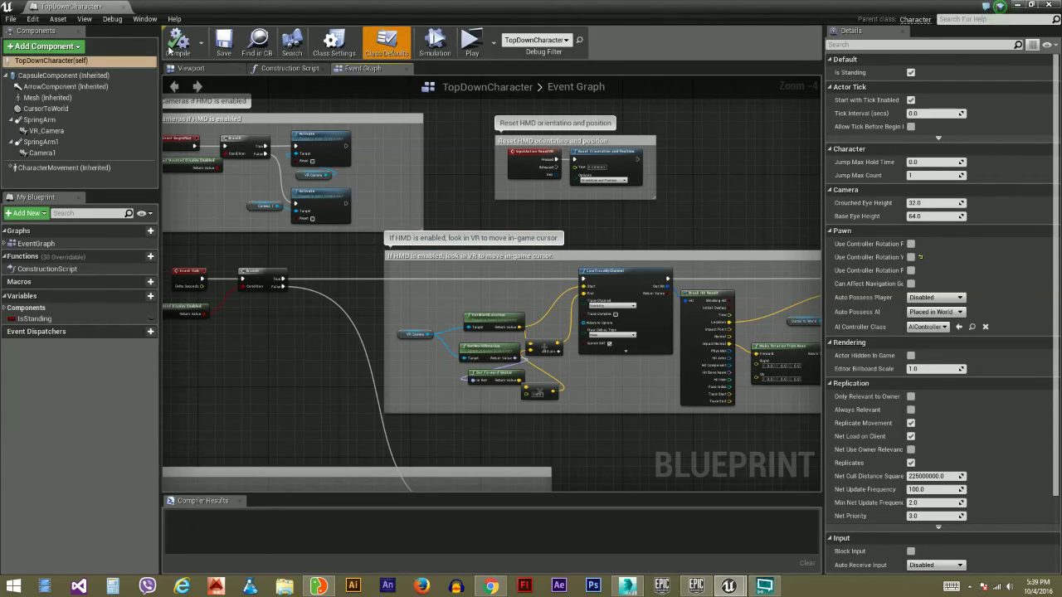
Step: View the TopDownCharacter's 3D model alongside its camera-switching nodes, and close the blueprint
left_click(203, 70)
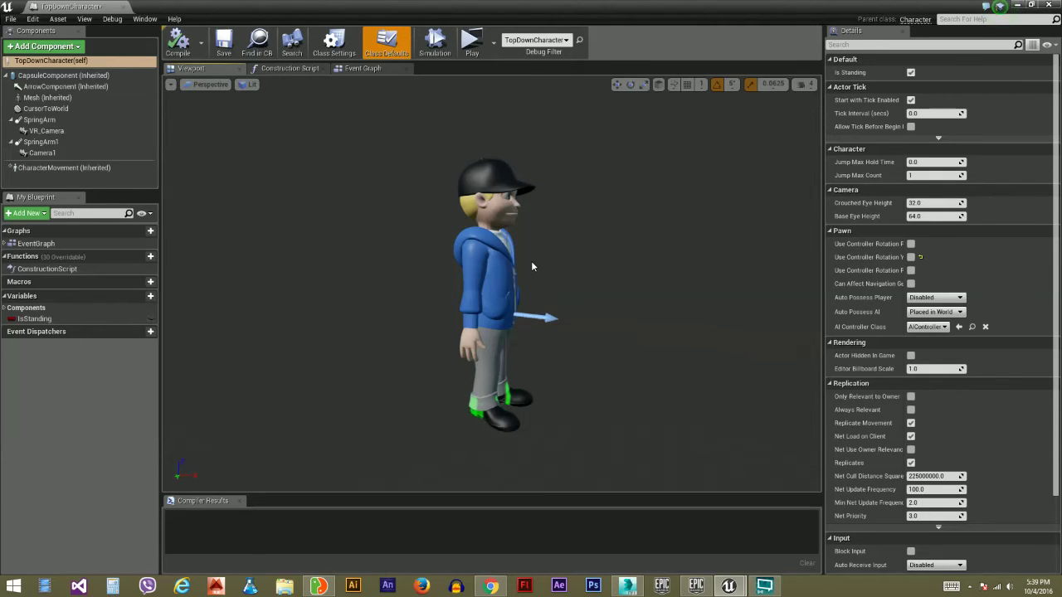
left_click(348, 69)
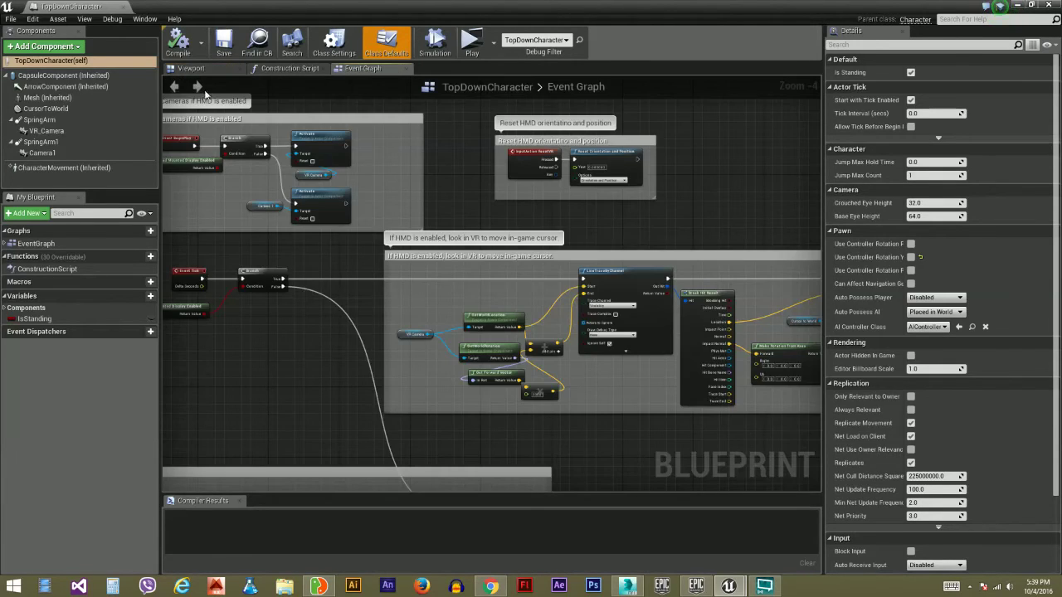
right_click_drag(353, 196, 529, 220)
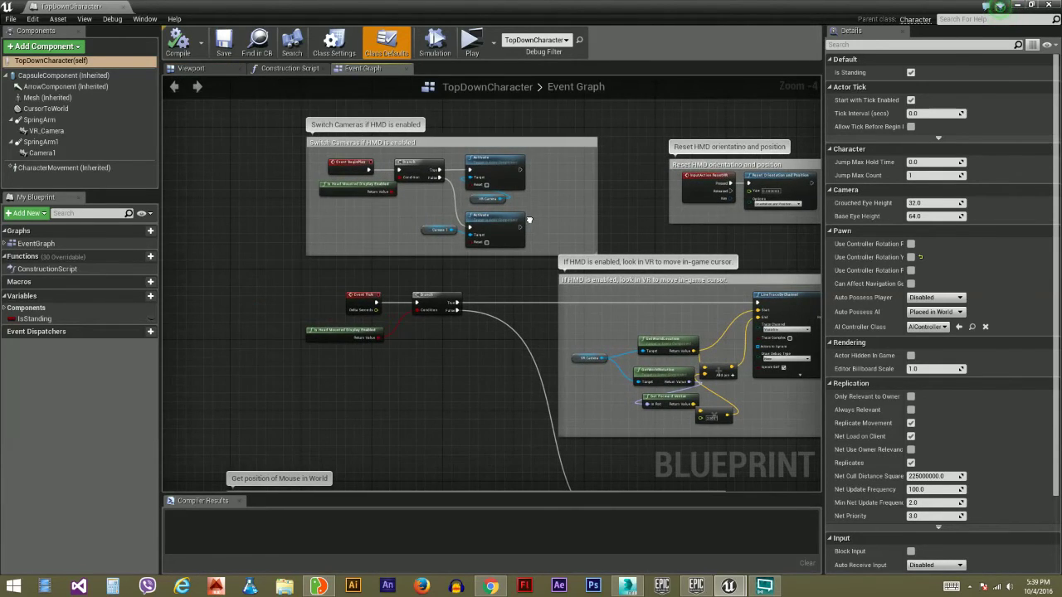
left_click(207, 71)
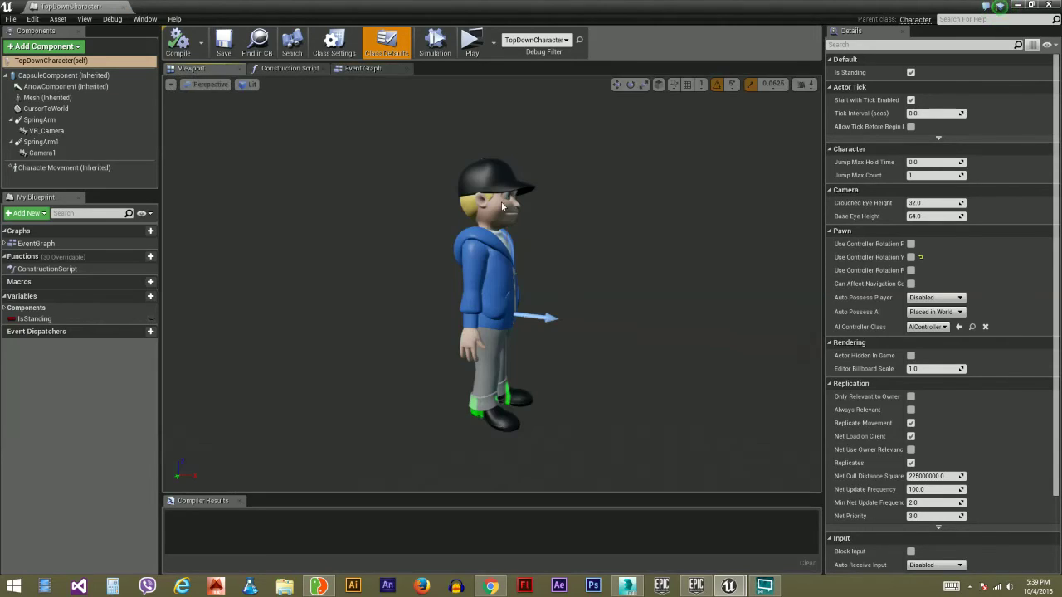
right_click_drag(498, 282, 464, 282)
right_click_drag(447, 197, 397, 198)
left_click(127, 7)
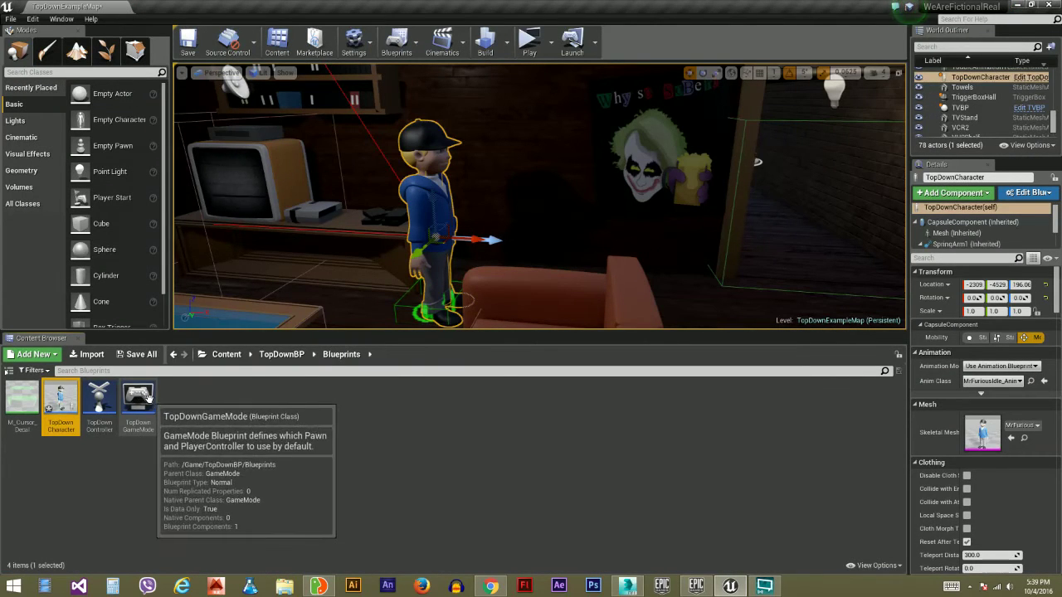
Step: Return to the TopDownBP folder and select the loveseat in the level's living room
right_click_drag(498, 216, 500, 215)
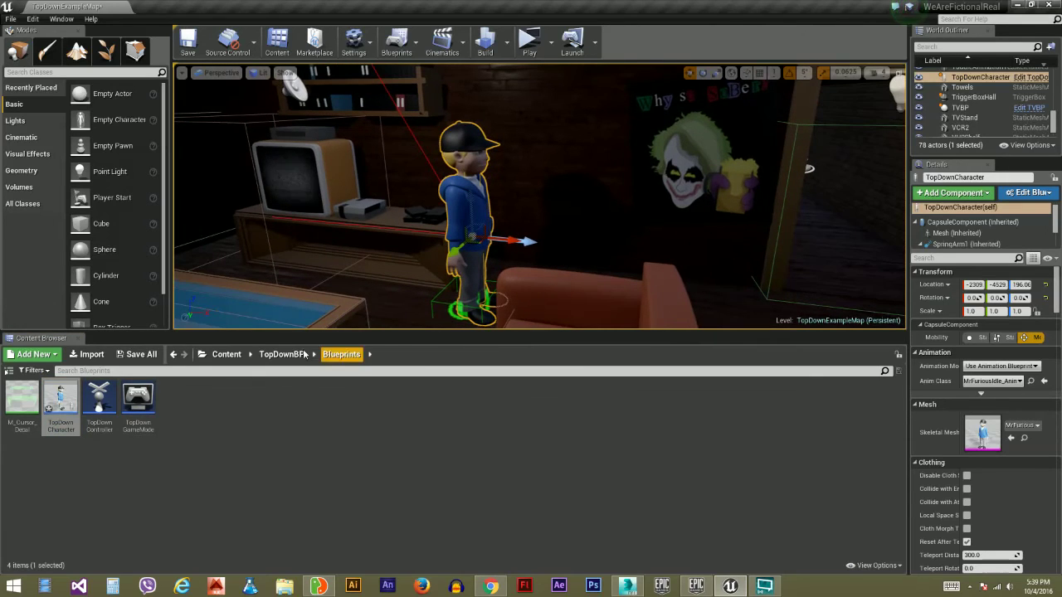
left_click(281, 354)
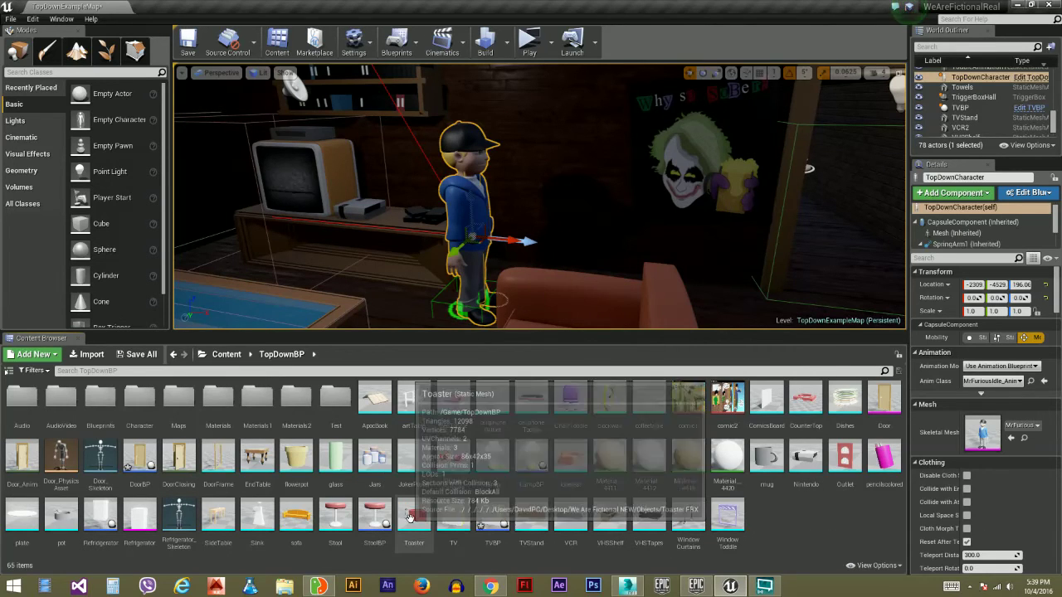
right_click_drag(664, 224, 771, 232)
right_click_drag(500, 280, 529, 285)
left_click(529, 285)
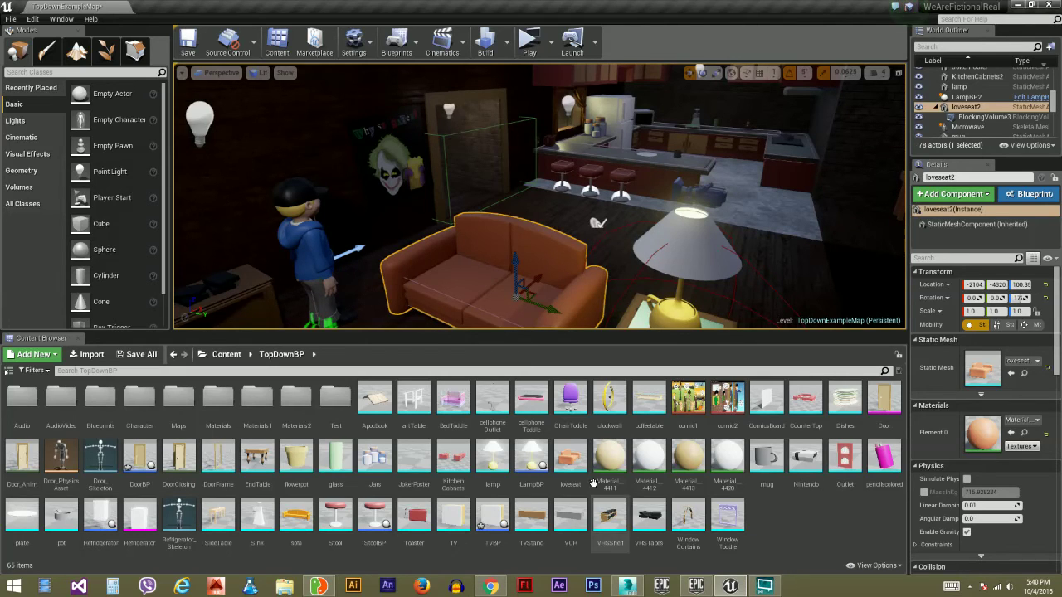
Step: Open the loveseat static mesh, inspect its shape and collision options, and close its editor
double_click(573, 461)
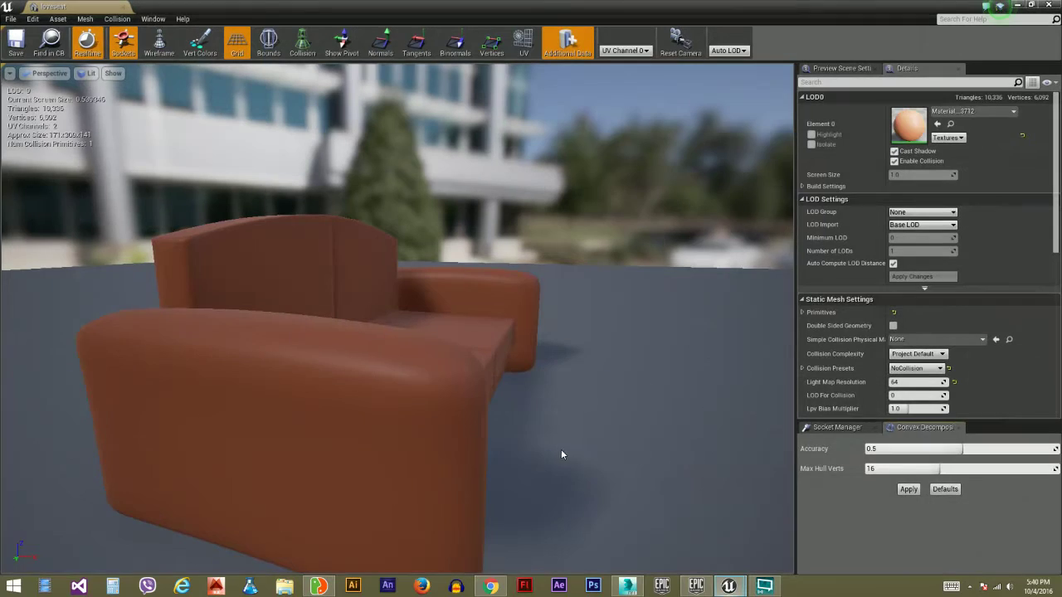
right_click_drag(398, 332, 294, 352)
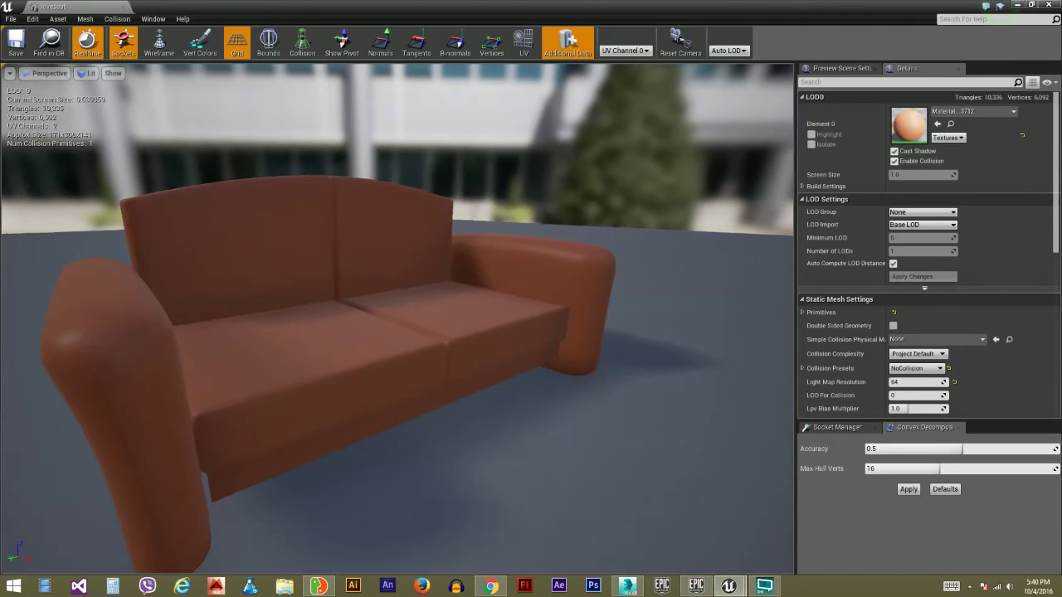
left_click(304, 52)
left_click(1047, 6)
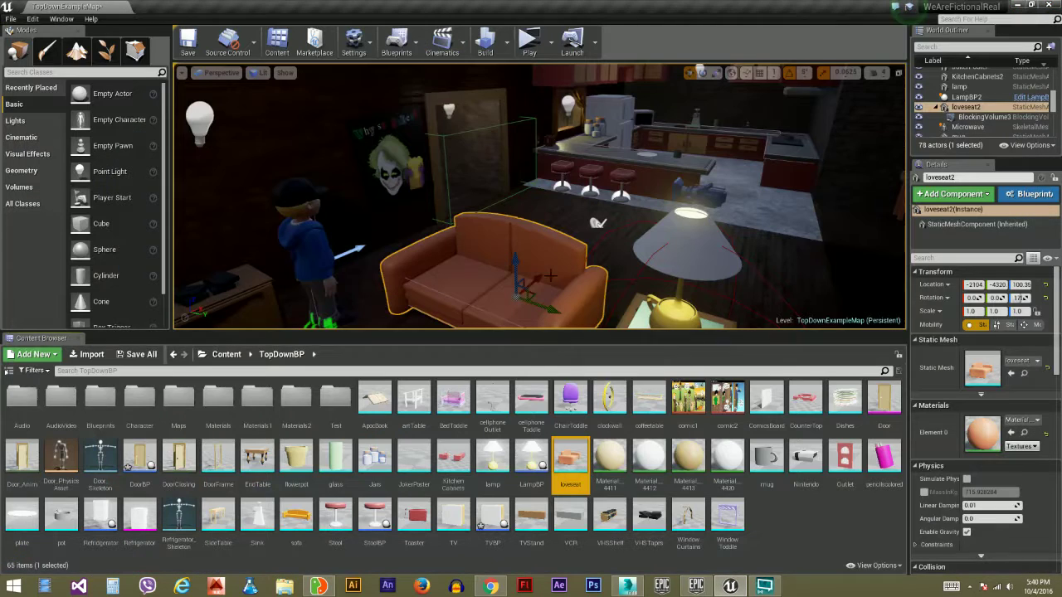
Step: Focus the level view on the loveseat and select the LampBP2 lamp on the neighbouring side table
left_click(485, 252)
key("f")
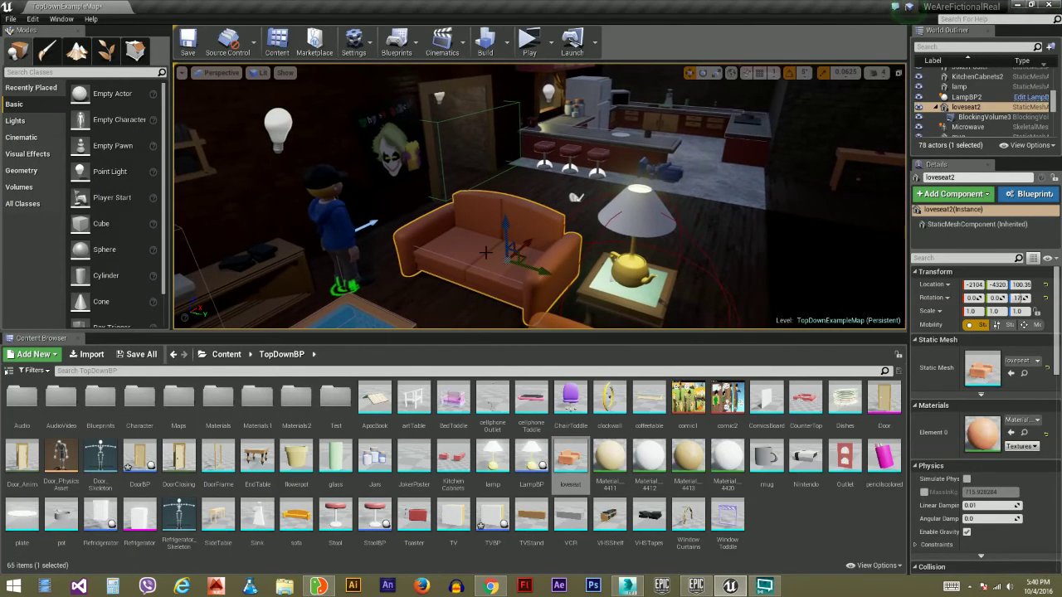
left_click(642, 282)
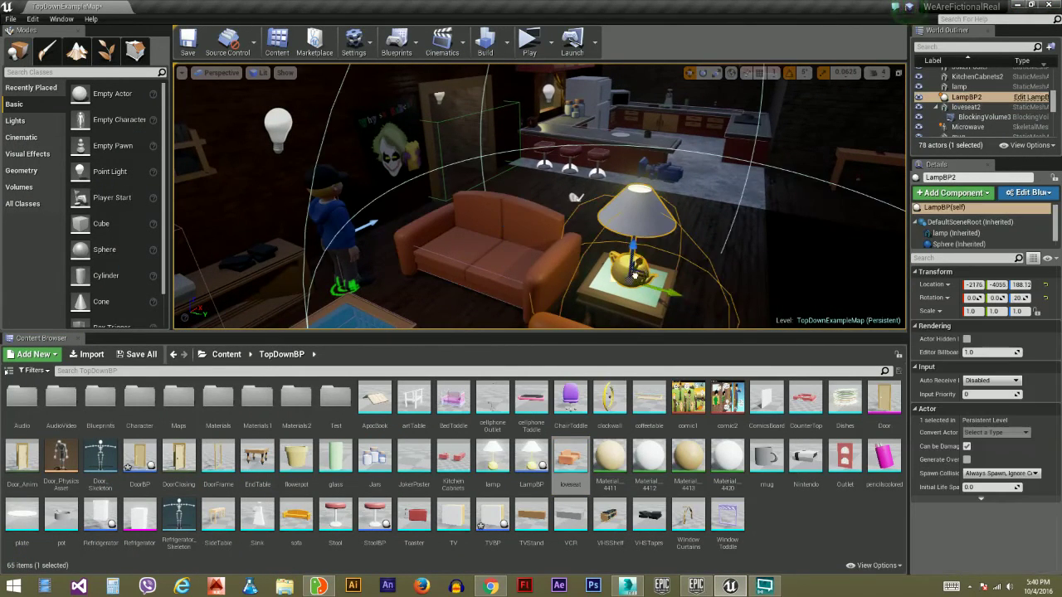
Step: Focus on the lamp in the level, open the LampBP blueprint and view the lamp model in 3D
key("f")
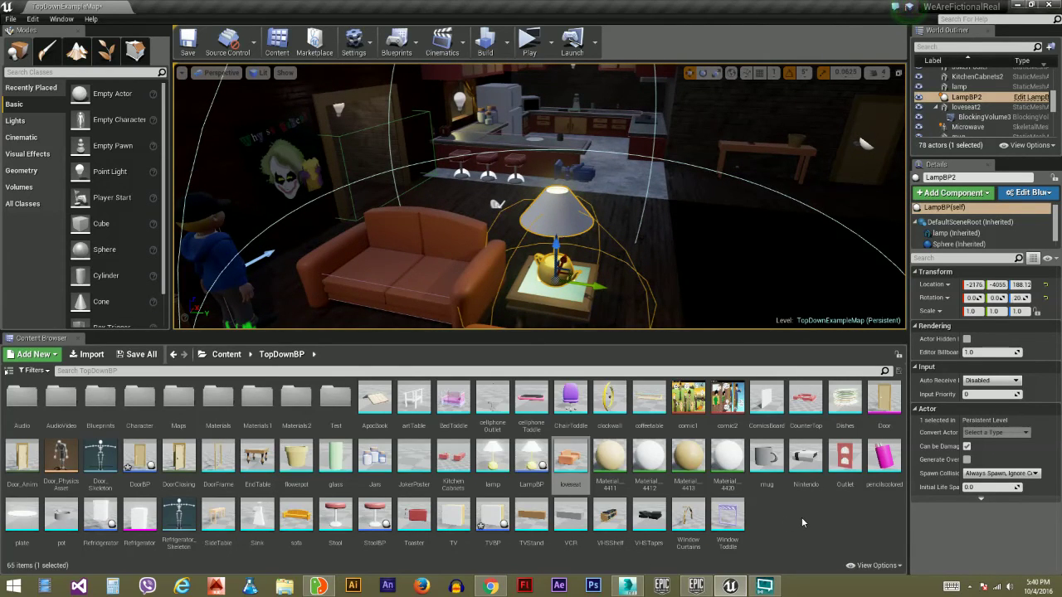
left_click(493, 458)
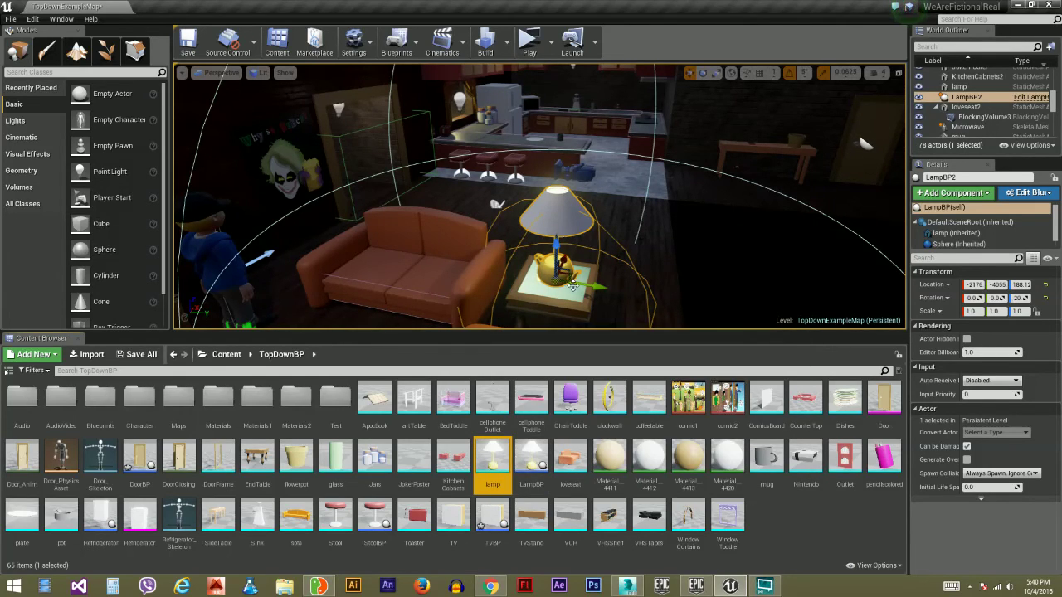
left_click(533, 456)
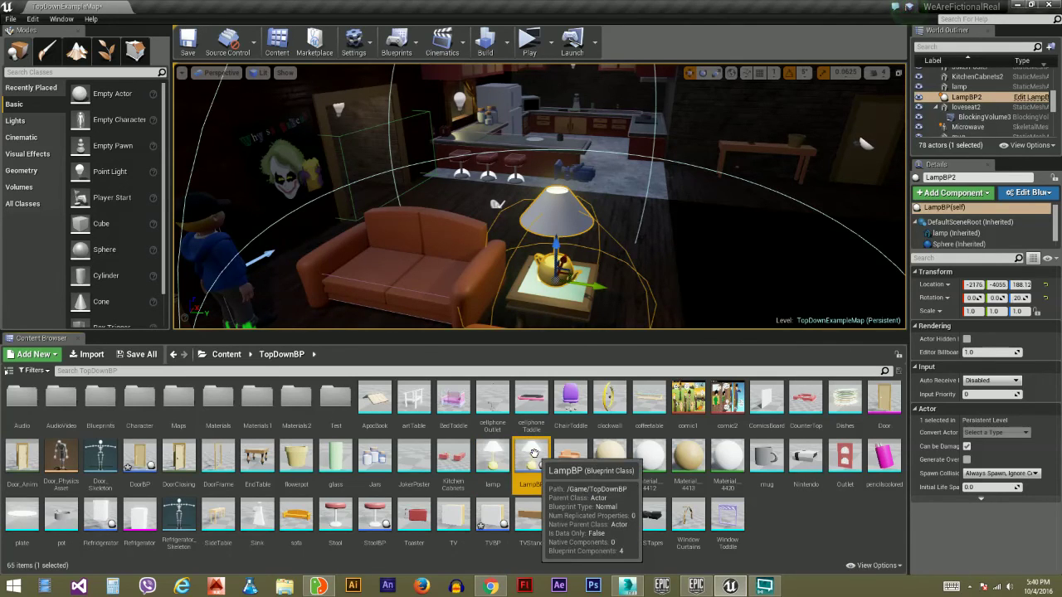
double_click(534, 456)
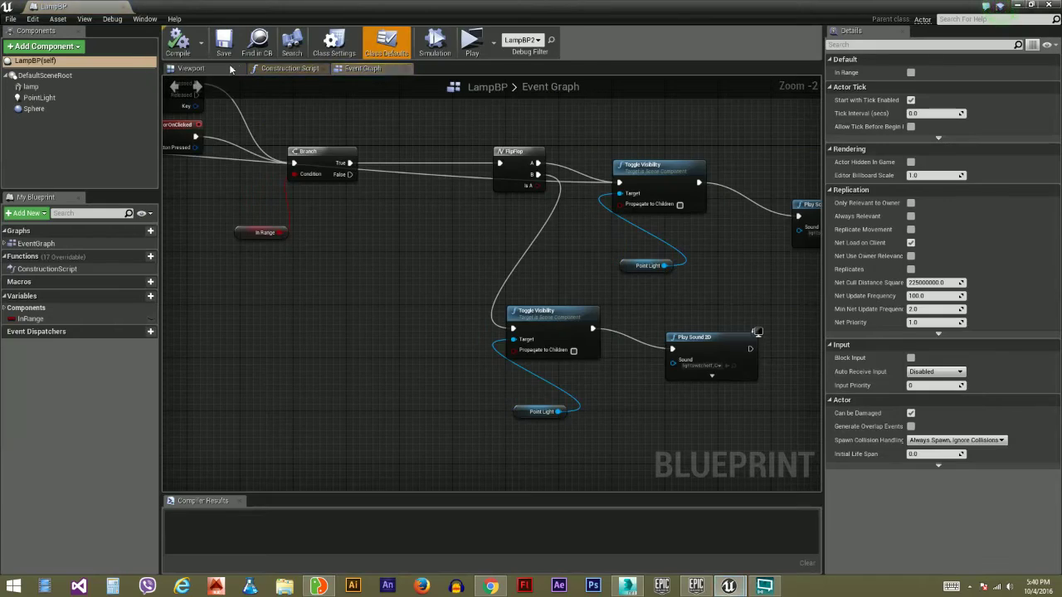
left_click(191, 68)
scroll(452, 324, "down", 3)
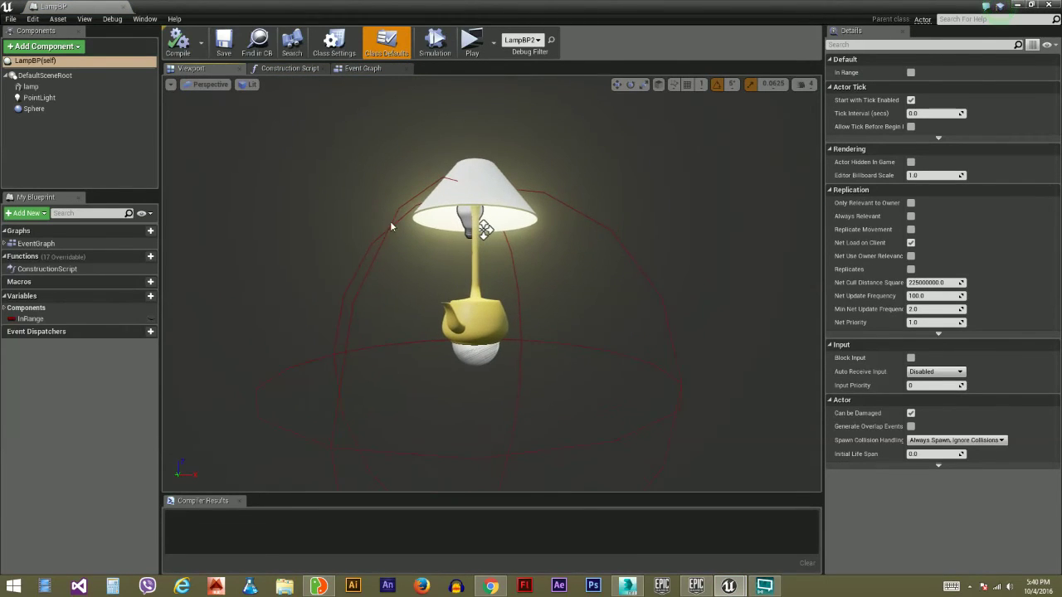
scroll(457, 279, "down", 2)
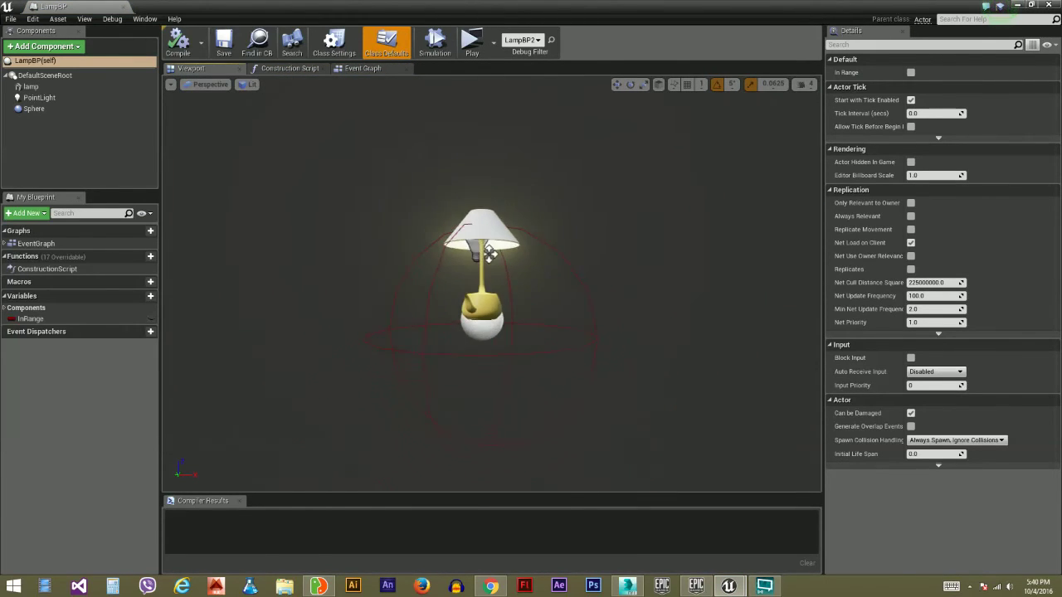
scroll(477, 183, "up", 4)
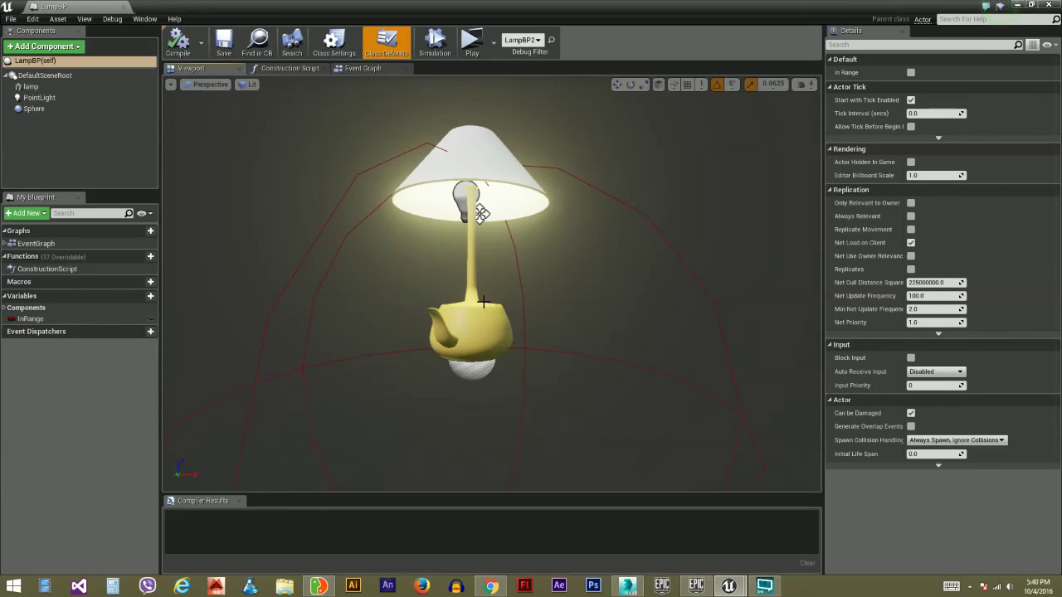
Step: Select the lamp's point light and its collision sphere in the 3D view to examine their extents around the model
left_click(481, 214)
scroll(485, 224, "down", 3)
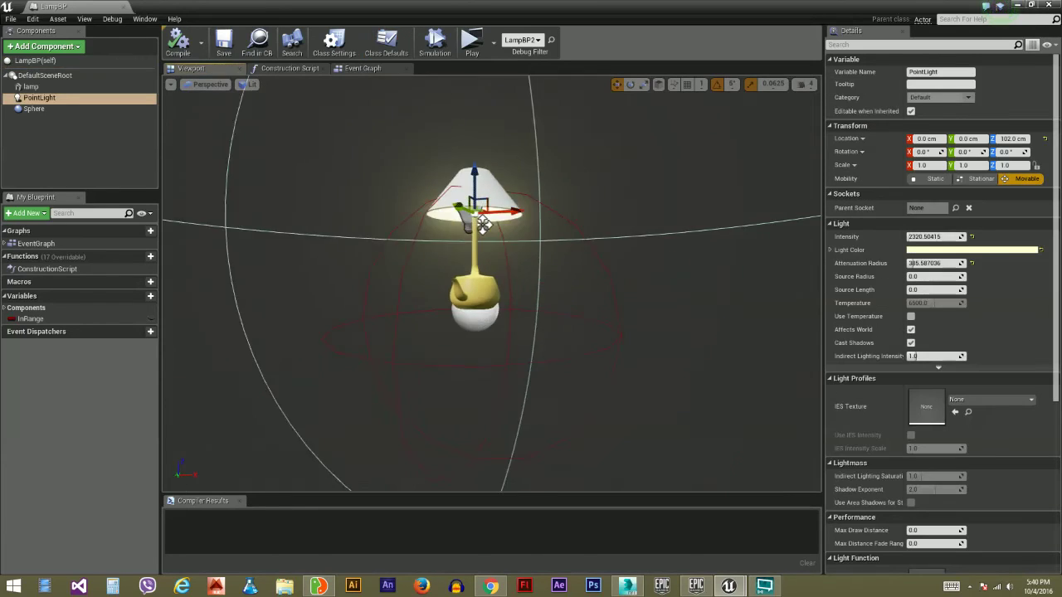
left_click(487, 243)
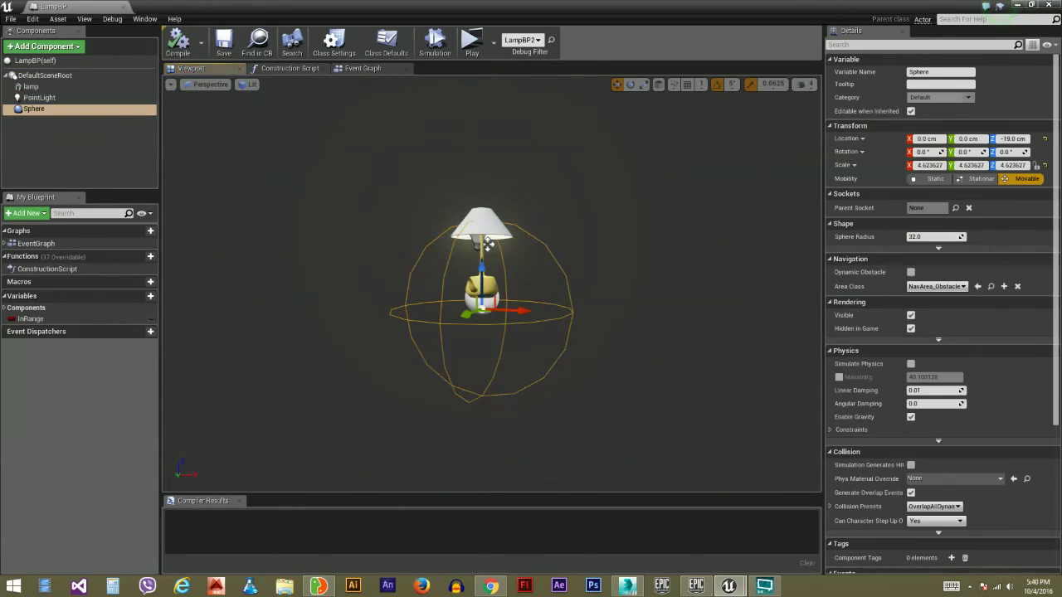
scroll(488, 245, "up", 4)
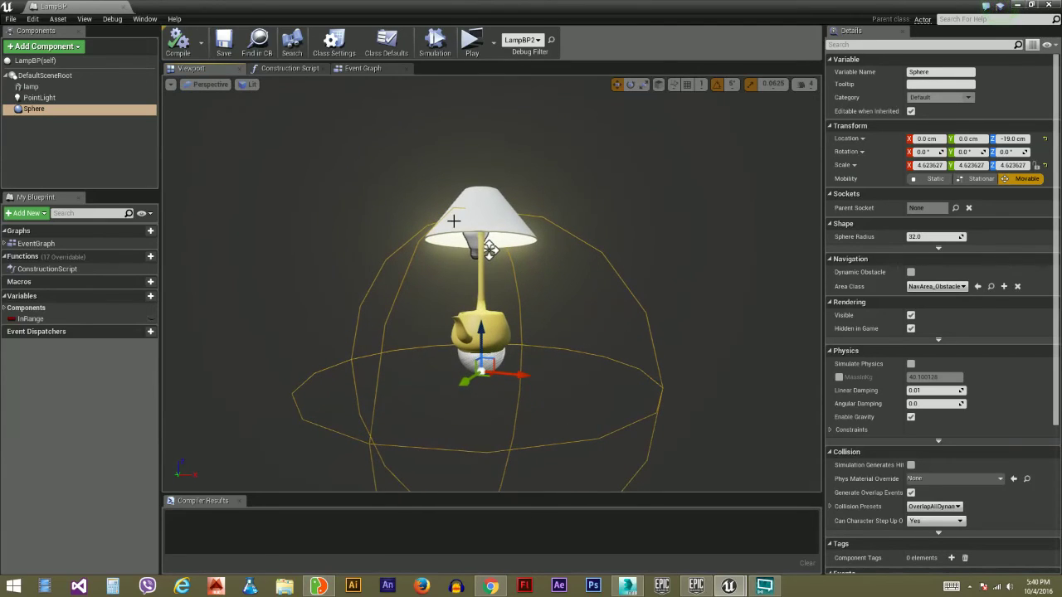
Step: Inspect LampBP's lamp mesh and Sphere collision components alongside the event graph, and return to the 3D model
left_click(376, 70)
right_click_drag(408, 296, 321, 248)
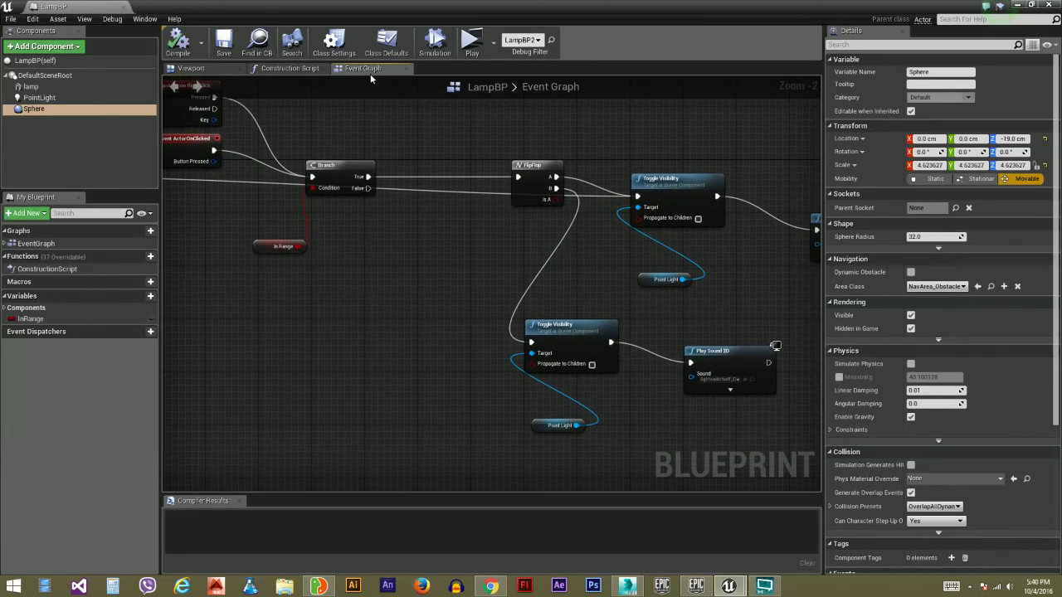
left_click(41, 98)
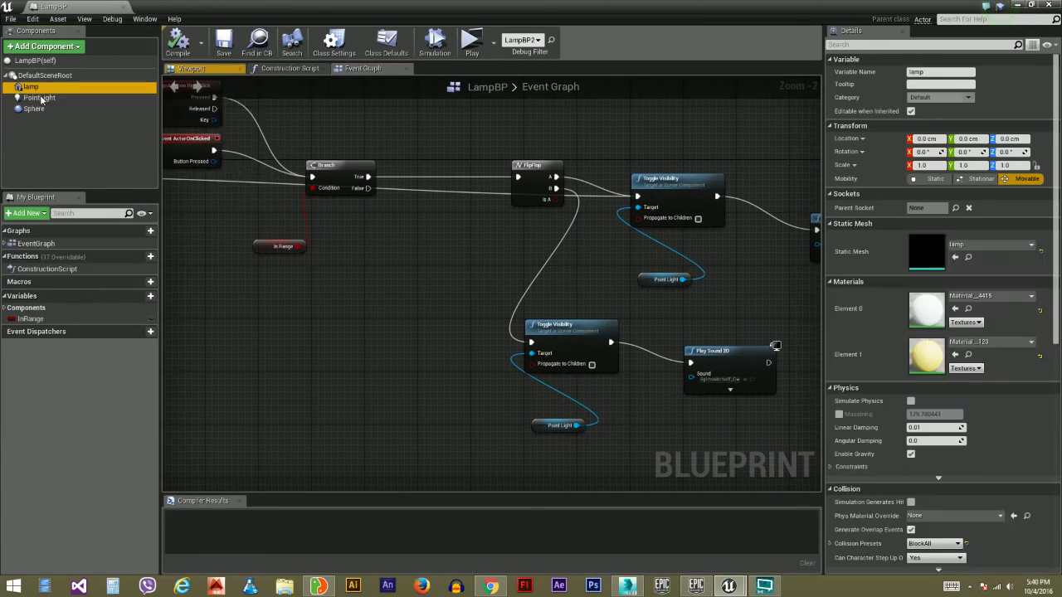
left_click(35, 109)
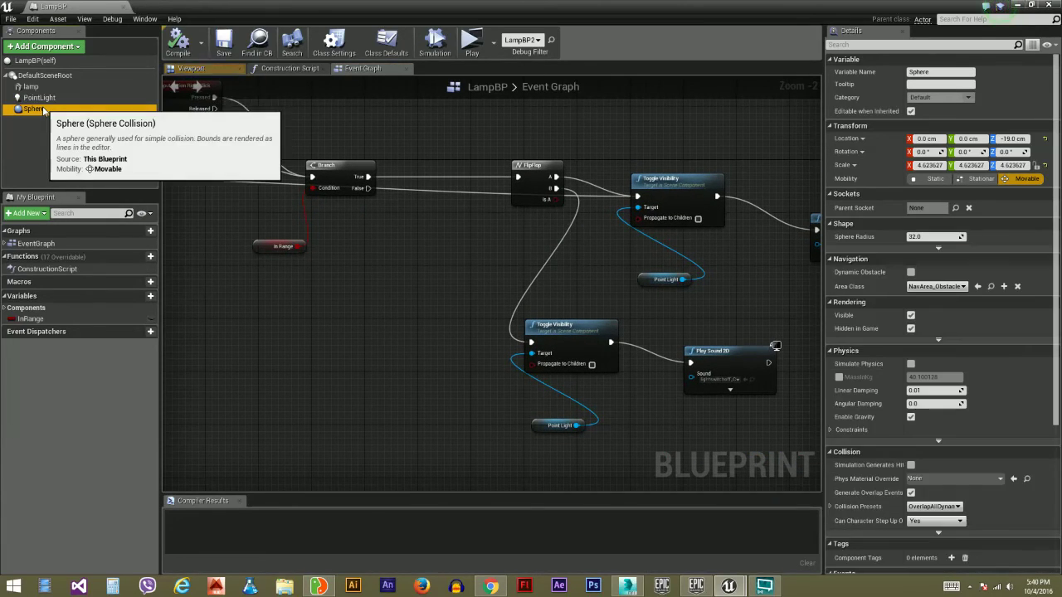
left_click(191, 68)
right_click_drag(500, 284, 489, 325)
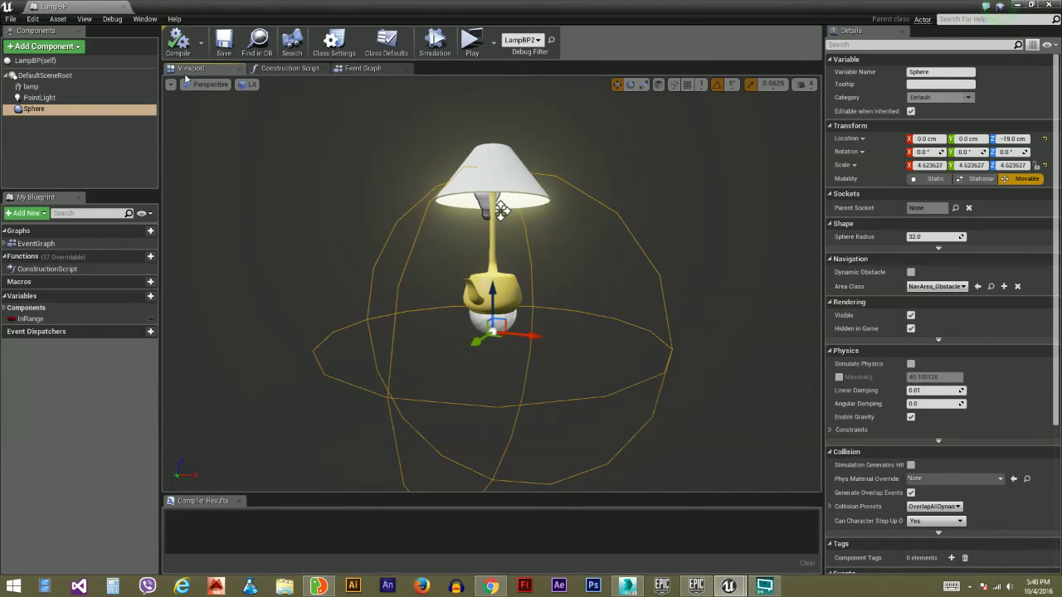
Step: Check the lamp blueprint's construction script and examine the event graph's click events, In Range branch and FlipFlop node
left_click(365, 71)
right_click_drag(548, 232, 616, 262)
left_click(287, 69)
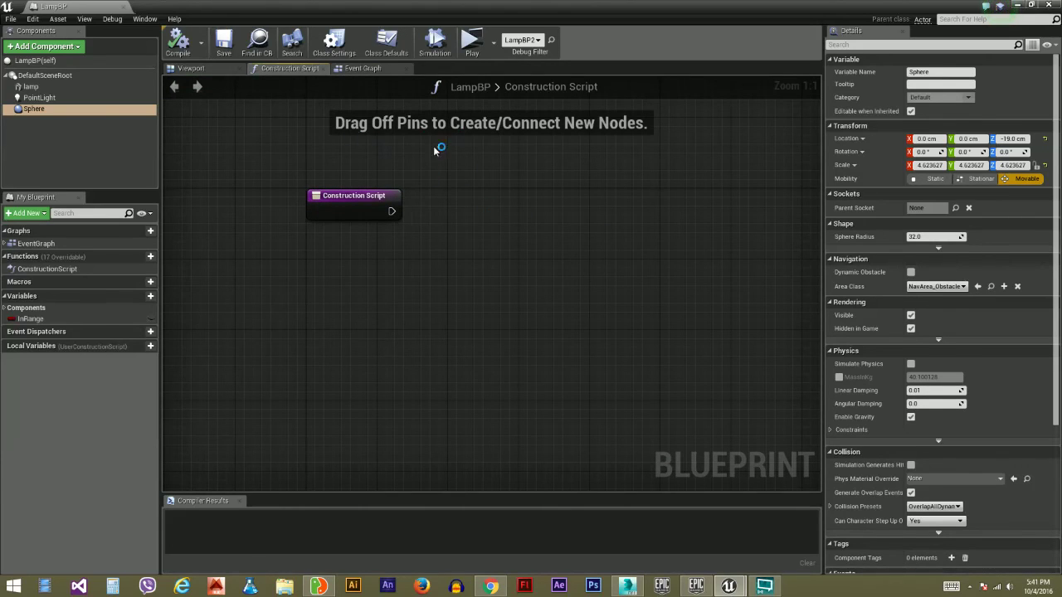
left_click(366, 70)
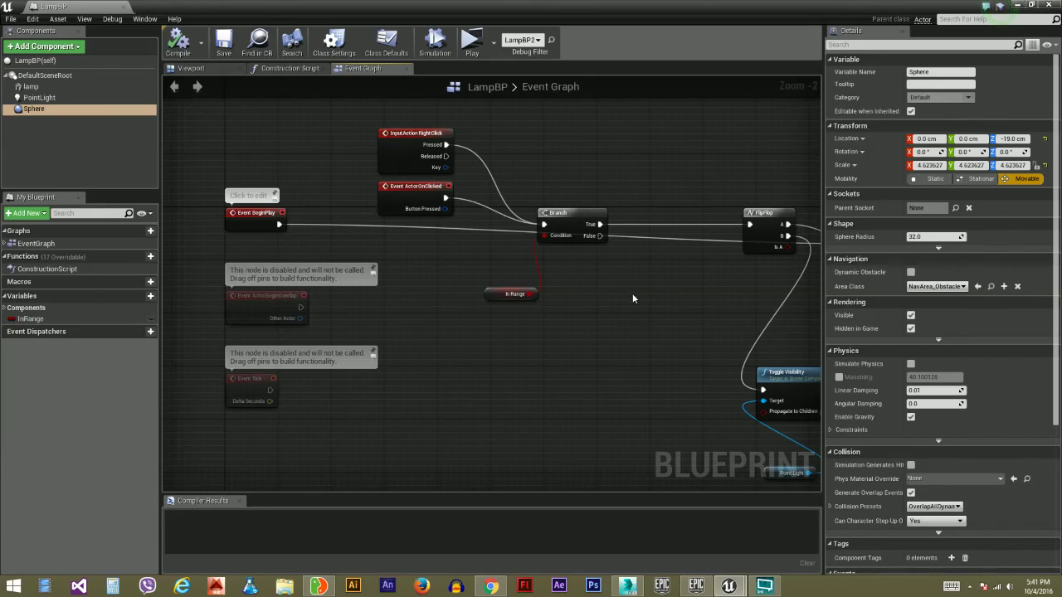
mouse_move(518, 237)
right_mouse_down()
mouse_move(378, 239)
mouse_move(509, 241)
right_mouse_up()
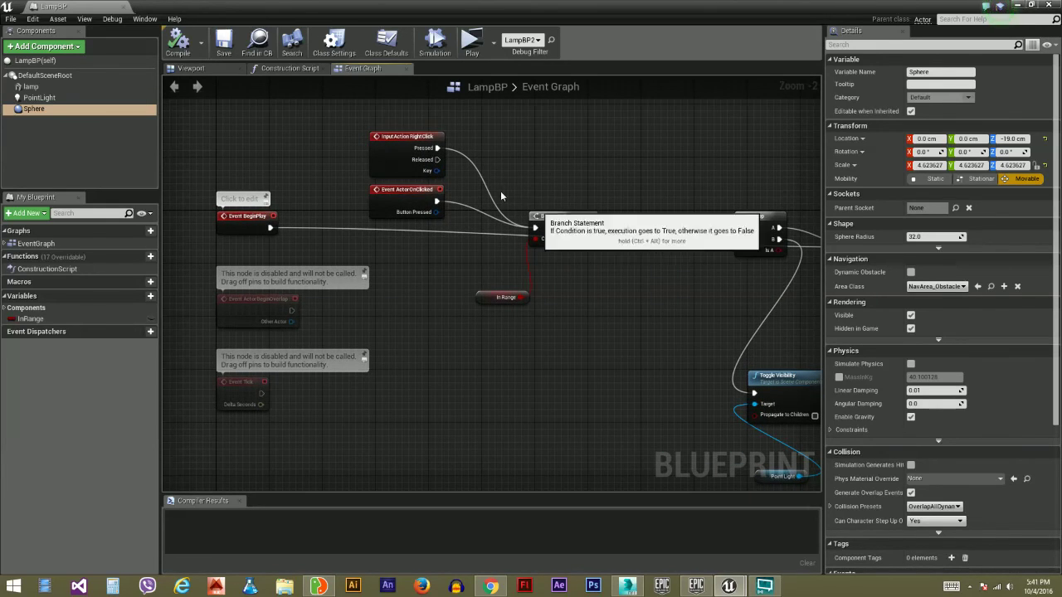
right_click_drag(629, 241, 575, 208)
scroll(575, 209, "up", 1)
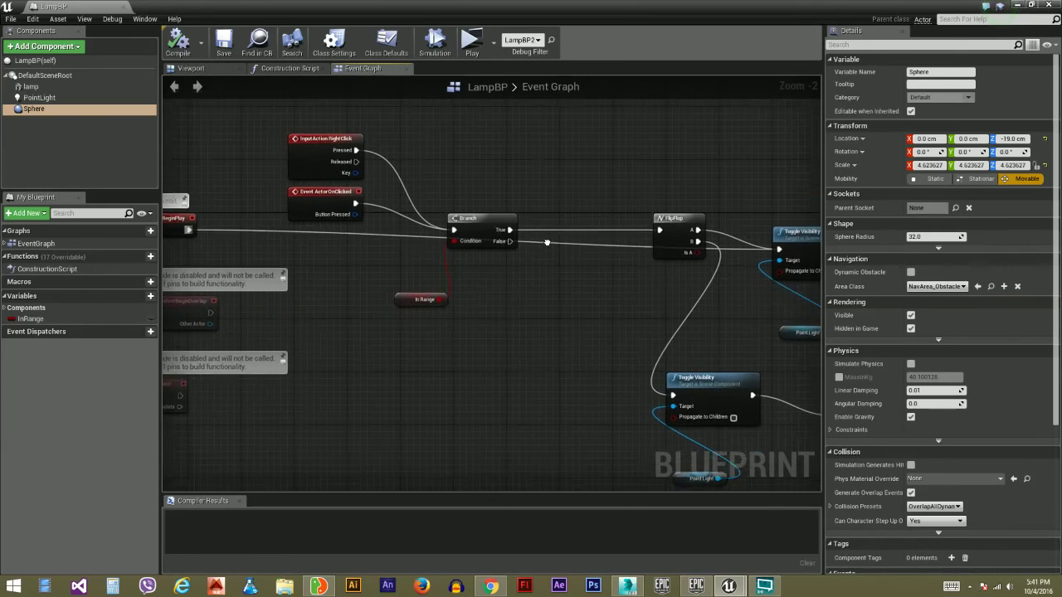
Step: Examine the sphere's begin and end overlap events that set the In Range variable
scroll(581, 249, "down", 5)
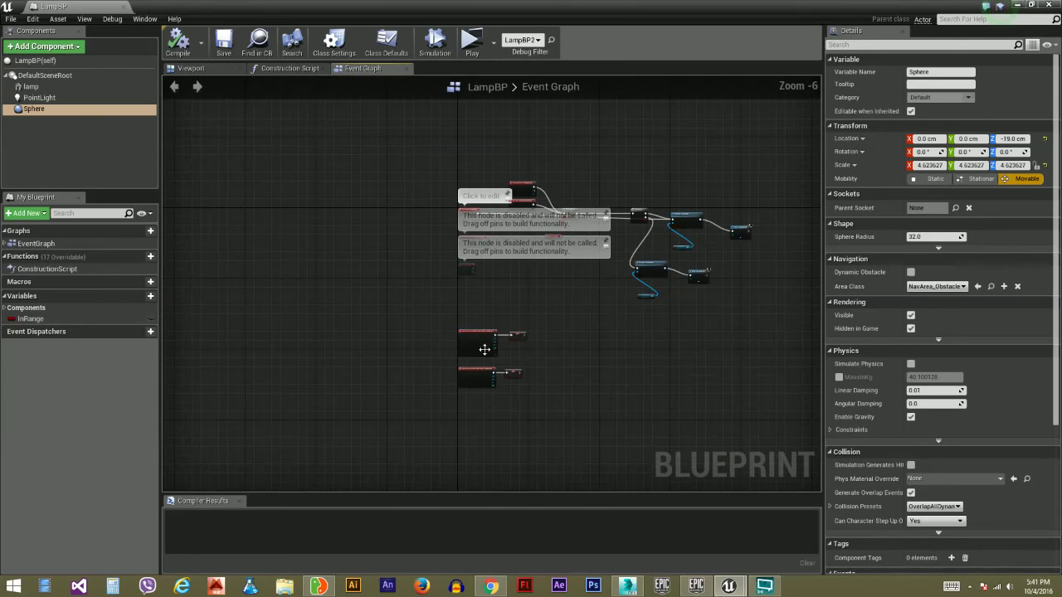
scroll(530, 244, "up", 4)
right_click_drag(529, 244, 400, 463)
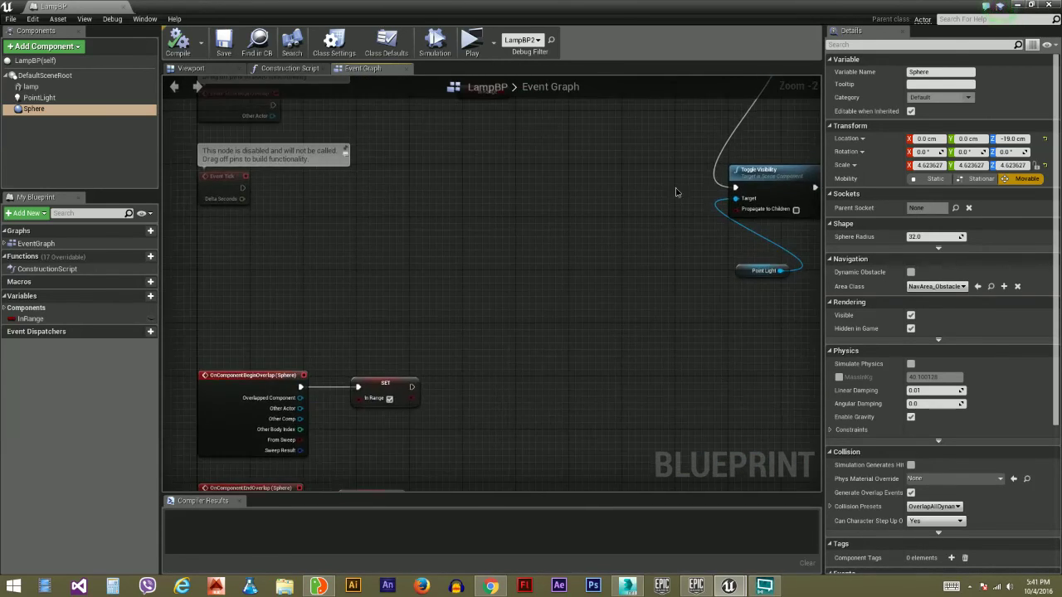
right_click_drag(666, 191, 546, 344)
right_click_drag(537, 215, 376, 266)
Step: Examine the Toggle Visibility and Play Sound 2D nodes that switch the lamp's point light, and close the blueprint
scroll(523, 224, "up", 2)
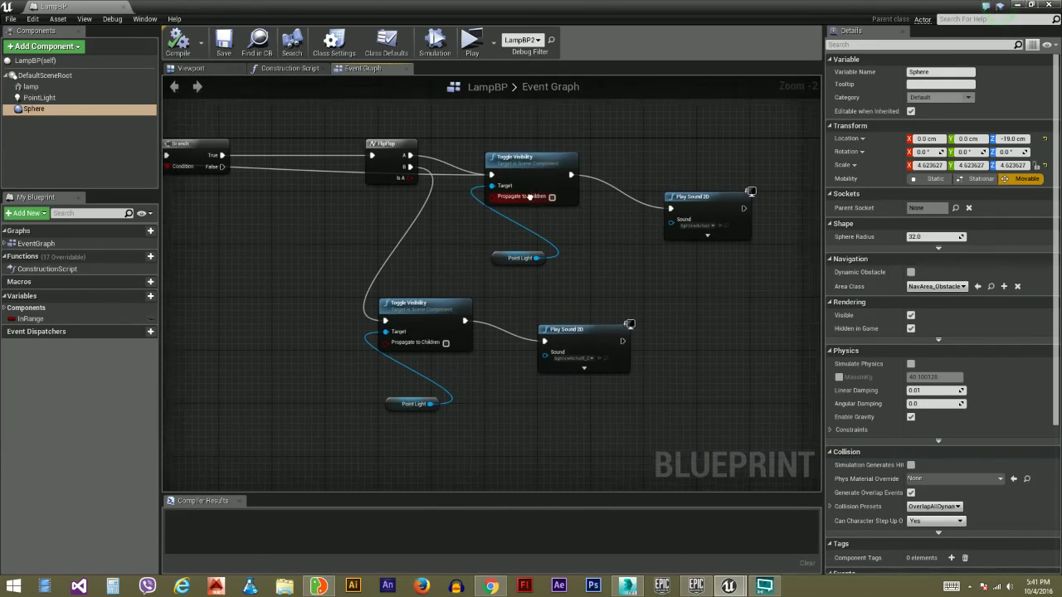
right_click_drag(488, 135, 501, 151)
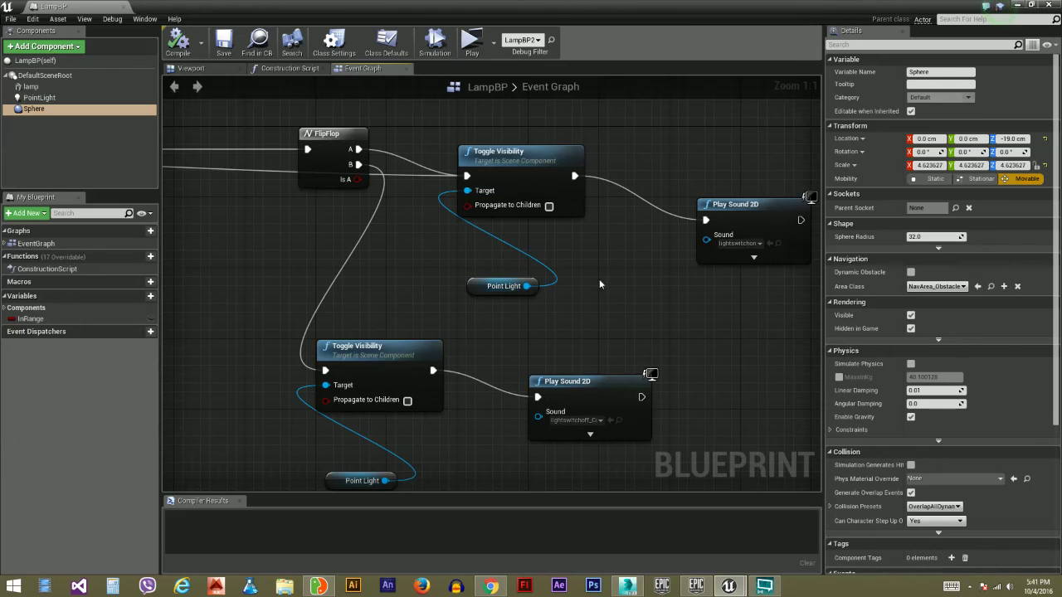
right_click_drag(619, 283, 564, 264)
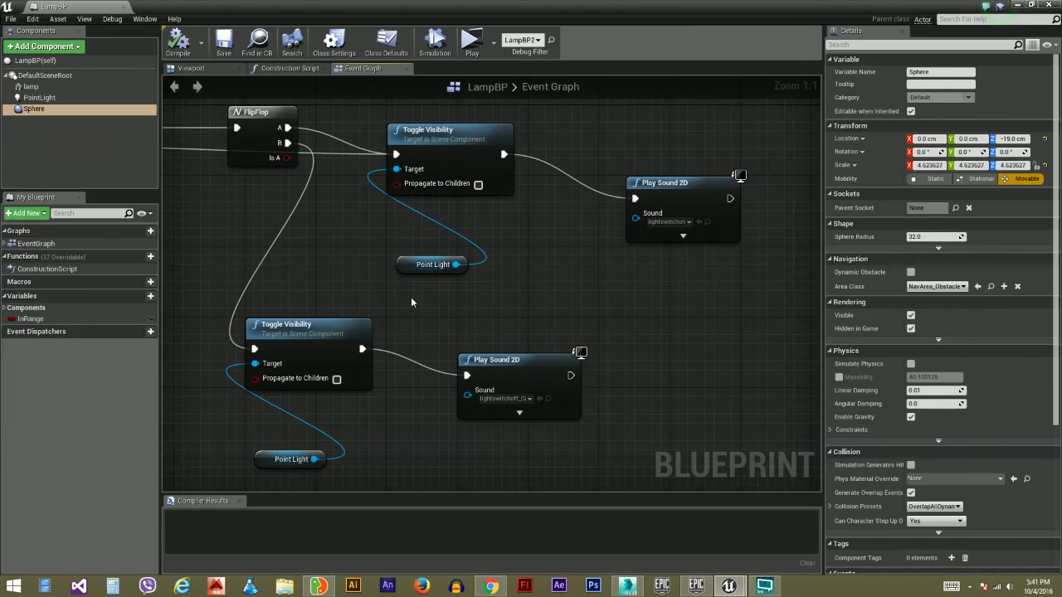
right_click_drag(425, 303, 524, 309)
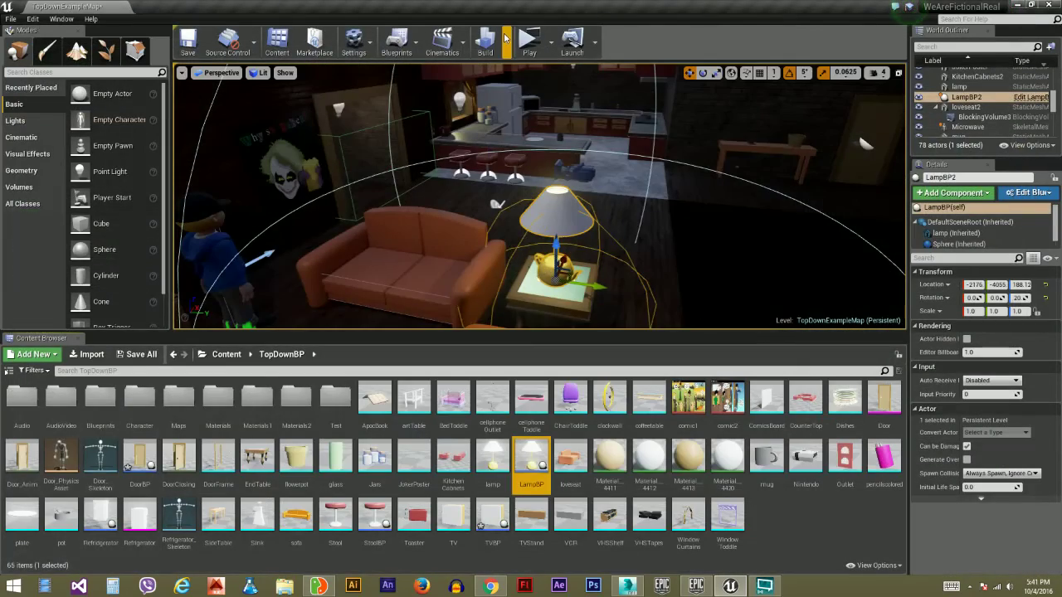
Step: Launch the game preview and walk the character from the living room to the kitchen bar and back across the floor
left_click(527, 40)
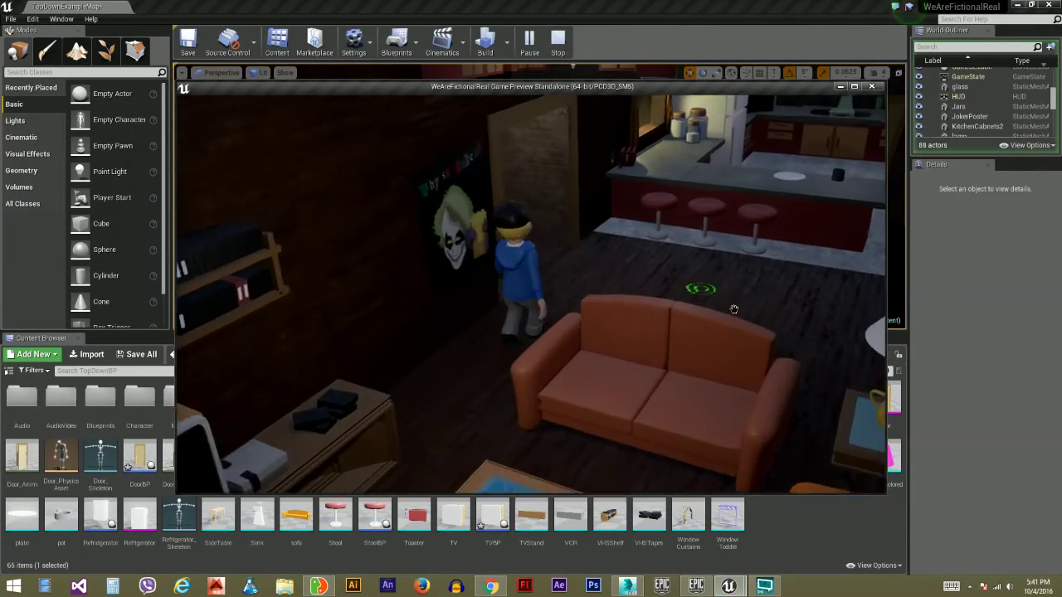
mouse_move(735, 312)
left_mouse_down()
mouse_move(734, 336)
mouse_move(683, 404)
mouse_move(406, 425)
mouse_move(548, 424)
mouse_move(469, 265)
mouse_move(308, 282)
mouse_move(448, 302)
mouse_move(654, 360)
left_mouse_up()
left_click(592, 303)
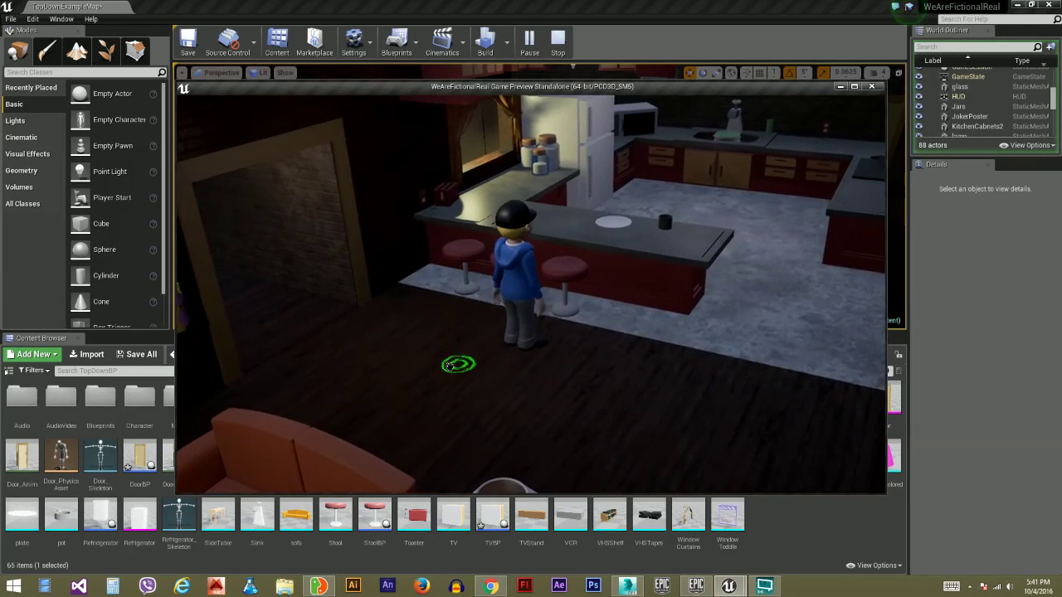
left_click(448, 365)
left_click(597, 370)
Step: Walk the character around the side table and door in the game preview, and end the preview
left_click(732, 322)
left_click(744, 321)
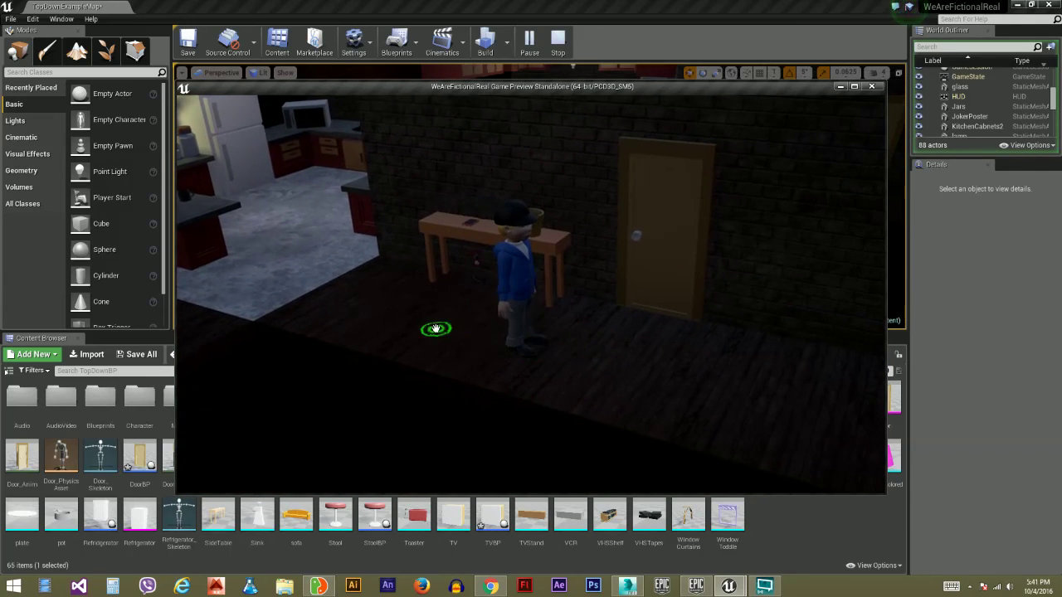
left_click(436, 329)
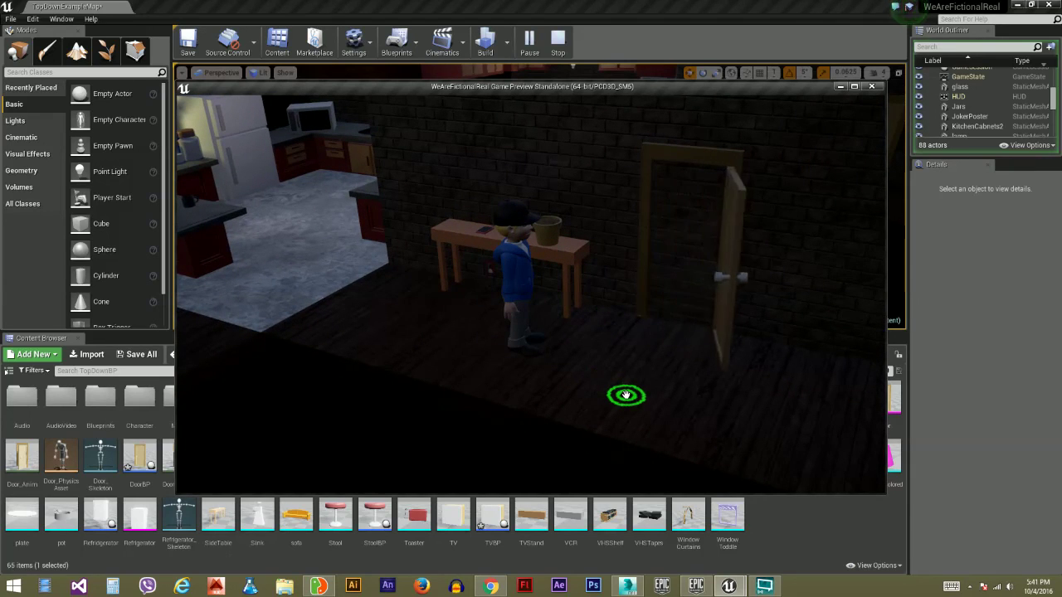
left_click(601, 365)
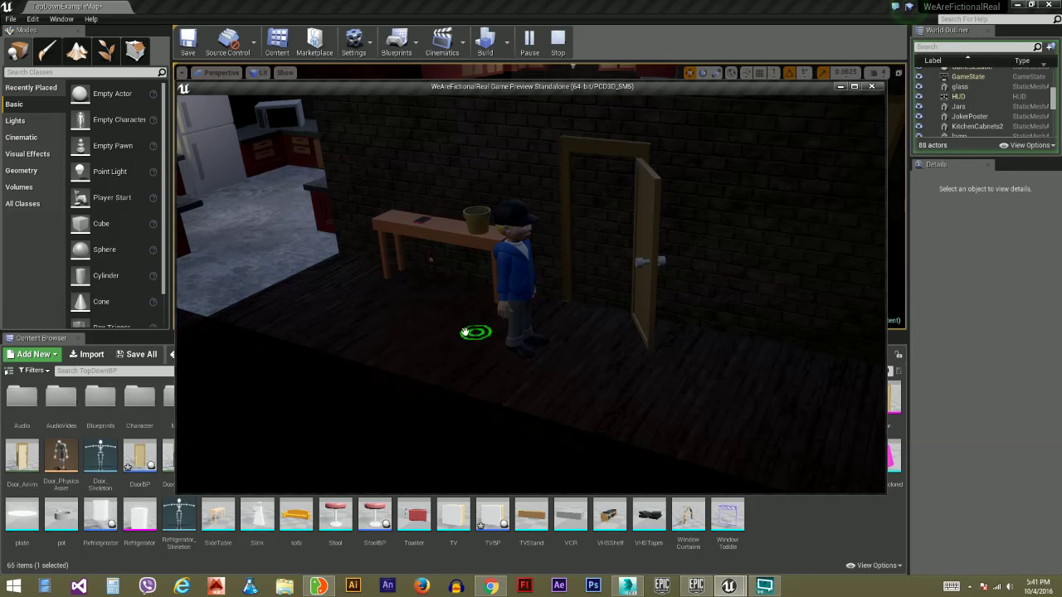
left_click(871, 87)
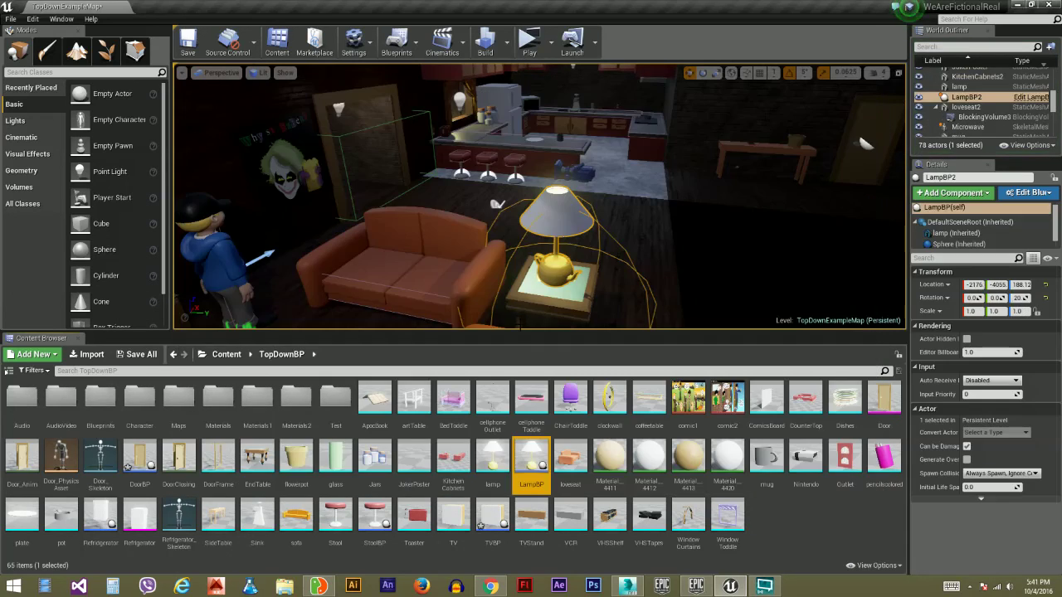
Step: Switch to faceshift studio, bring up the screen recorder and open its output options for the local recording
left_click(732, 587)
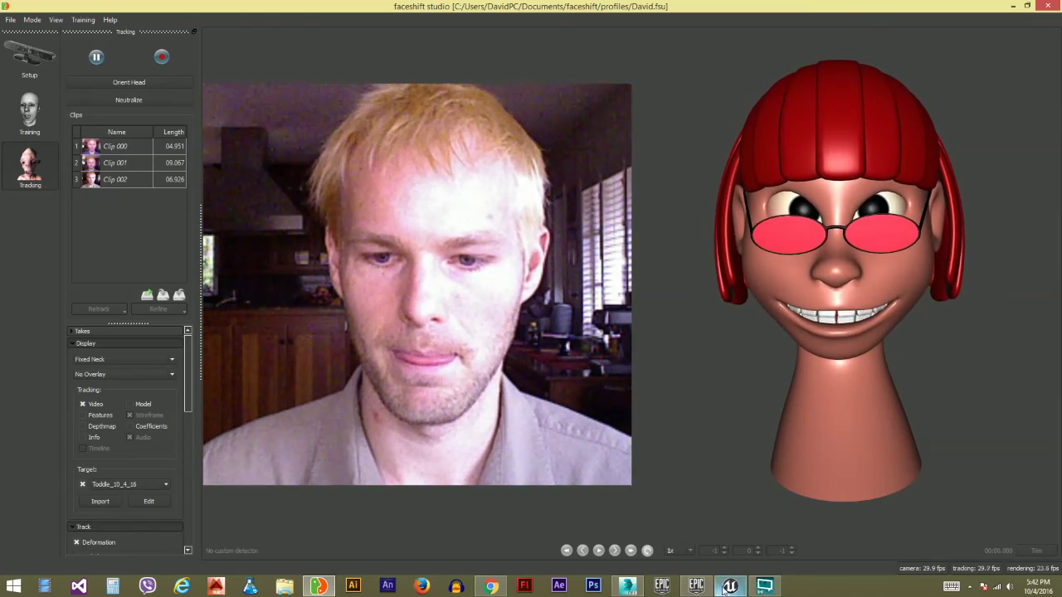
left_click(768, 587)
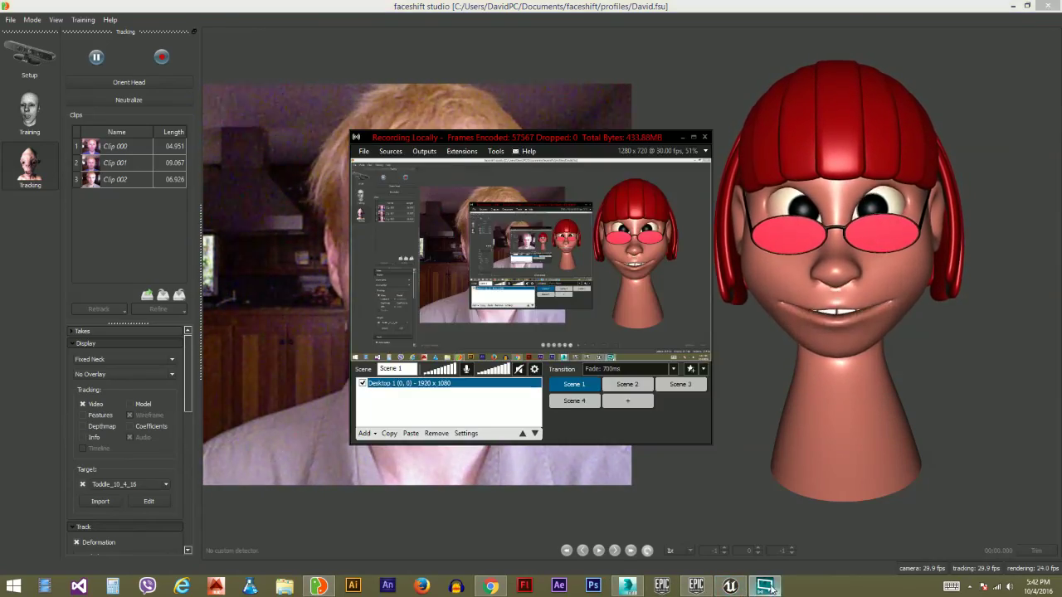
left_click(423, 151)
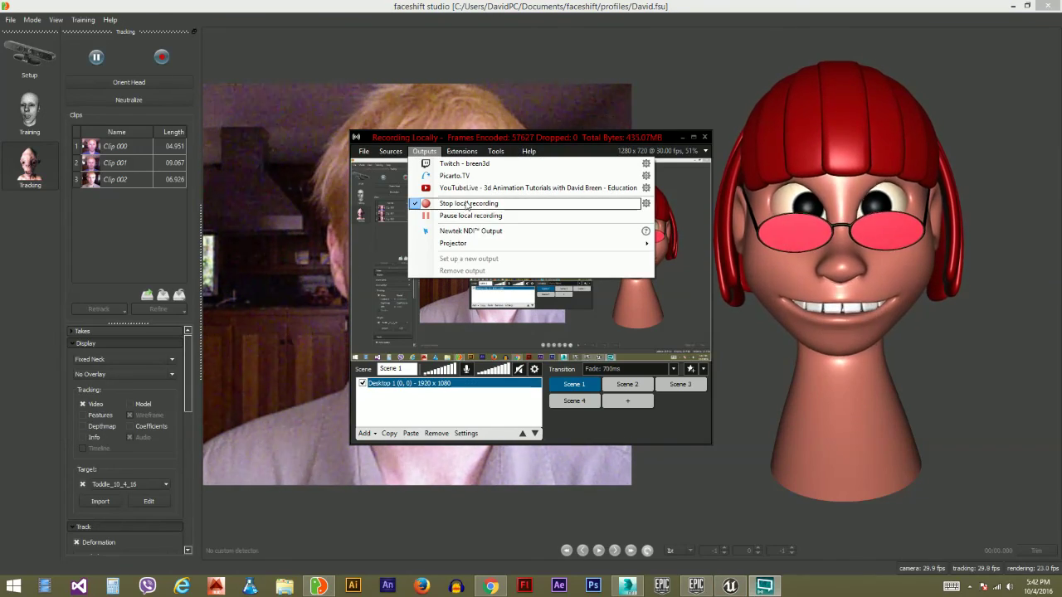